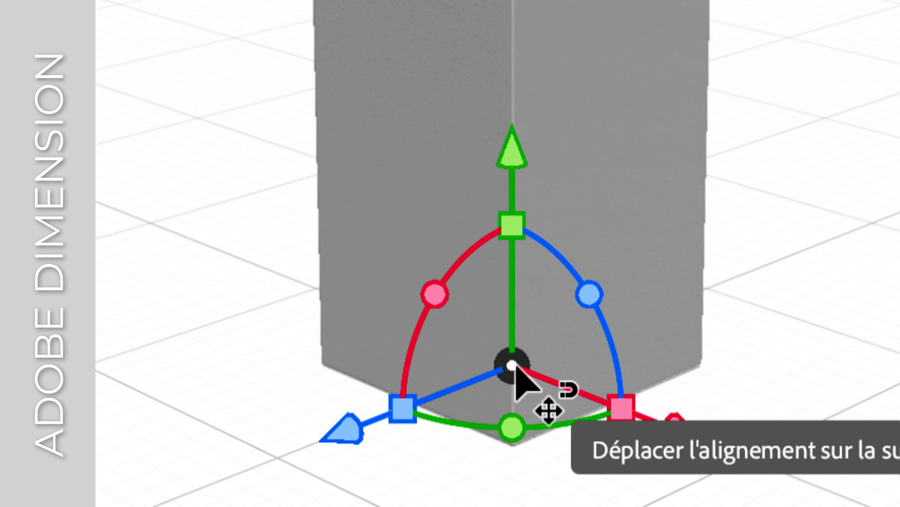
Spread the overlapping tall boxes apart across the ground, placing Boîte 4 at X -3.5 cm, Z 23 cm
left_click_drag(515, 366, 427, 286)
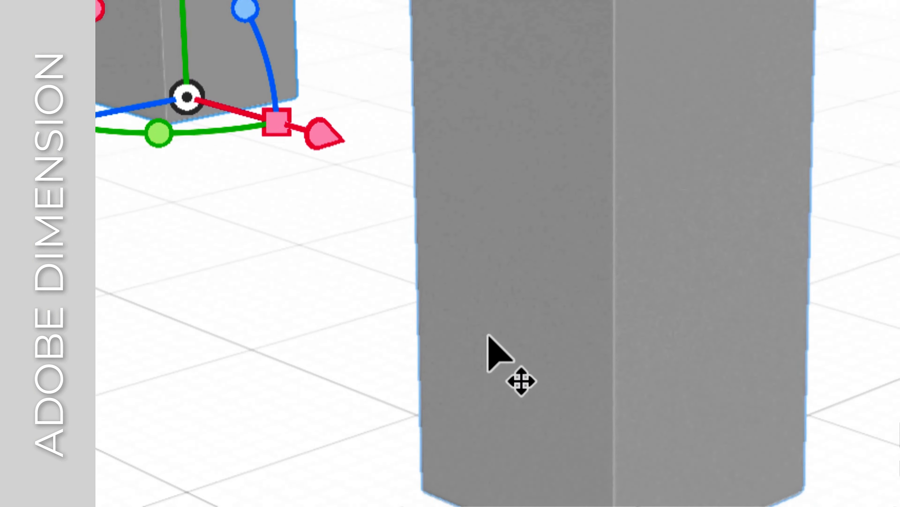
left_click(502, 342)
left_click_drag(514, 366, 634, 305)
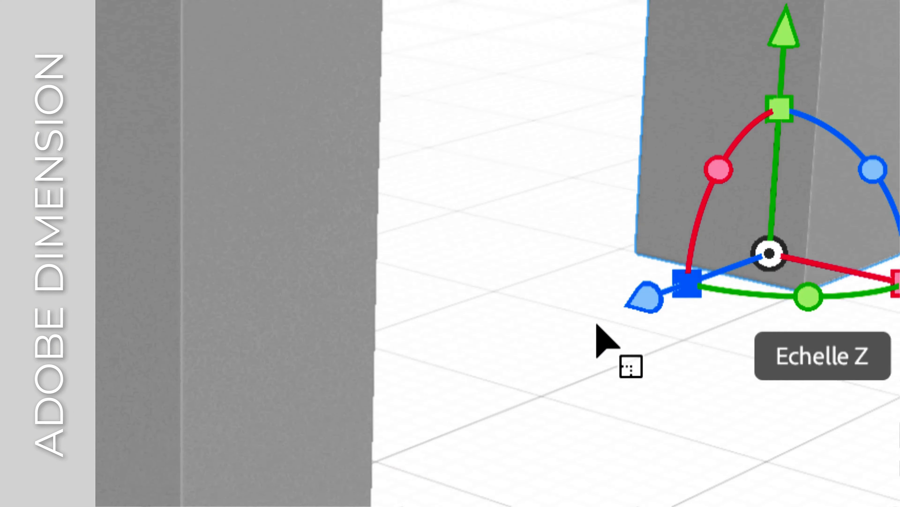
left_click(508, 366)
left_click_drag(515, 368, 632, 384)
left_click(538, 343)
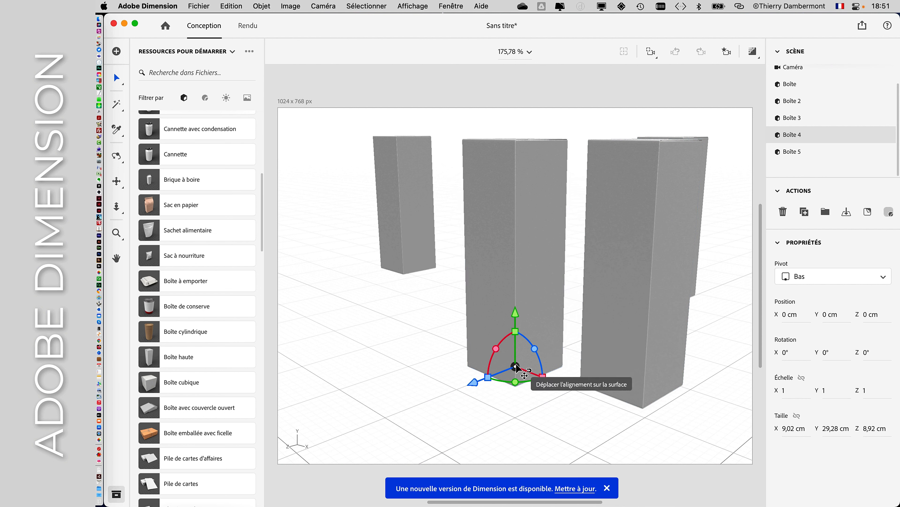
left_click_drag(516, 369, 453, 360)
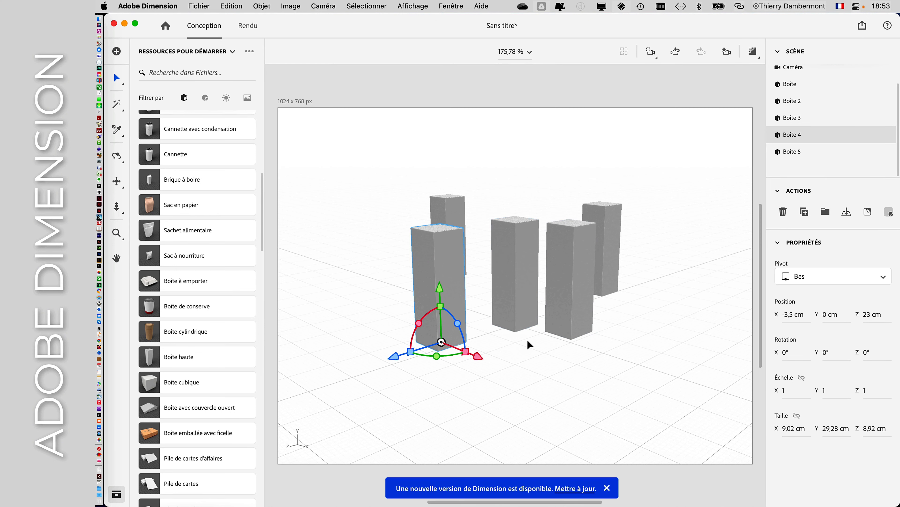
Orbit, frame, zoom and pan the camera to view the five boxes from above and behind
middle_click_drag(527, 344, 199, 351)
right_click_drag(200, 351, 197, 434)
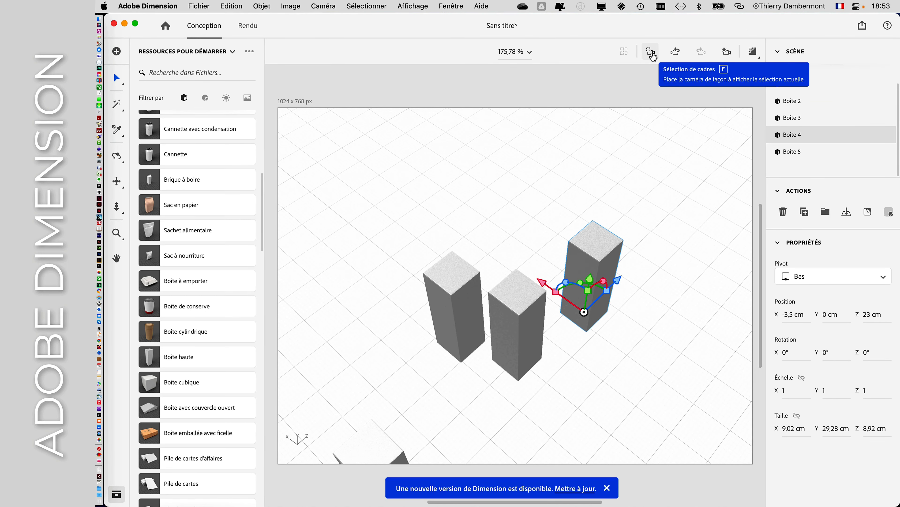
left_click(652, 53)
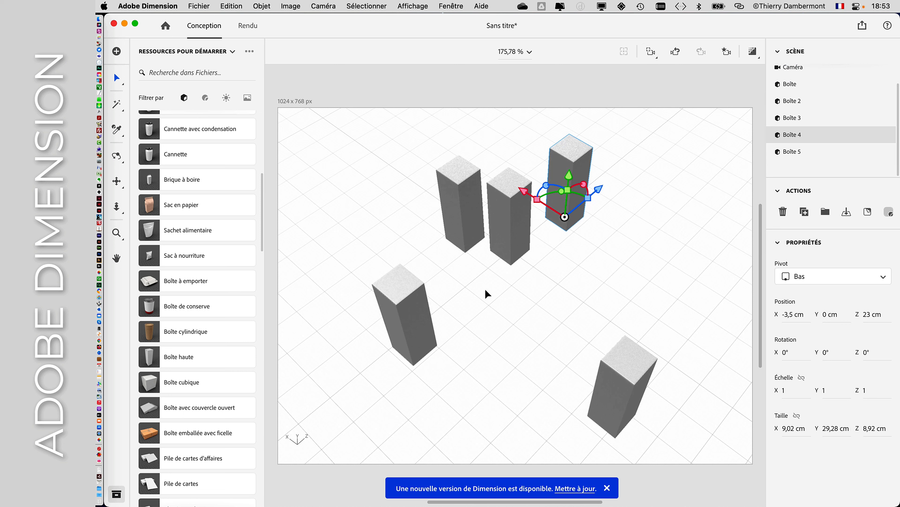
scroll(484, 291, "up", 5)
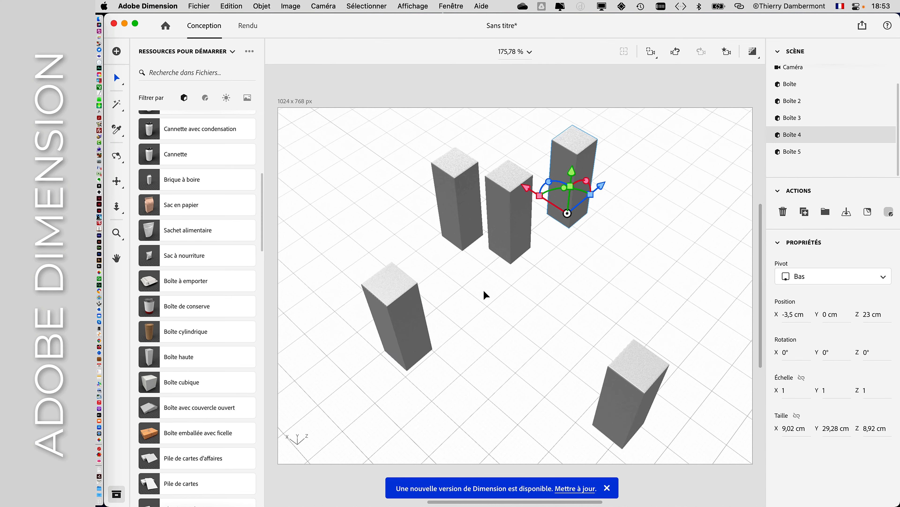
scroll(484, 291, "down", 8)
scroll(482, 292, "up", 5)
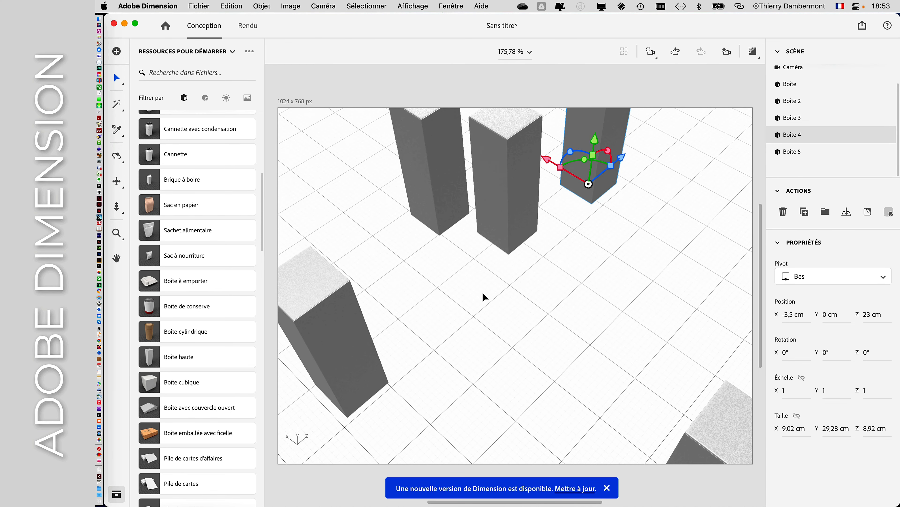
scroll(482, 292, "down", 4)
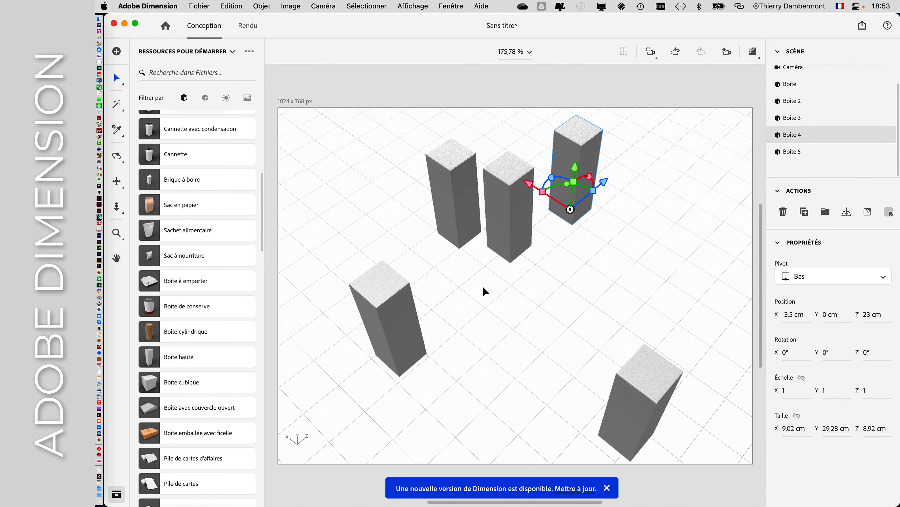
middle_click_drag(483, 286, 357, 304)
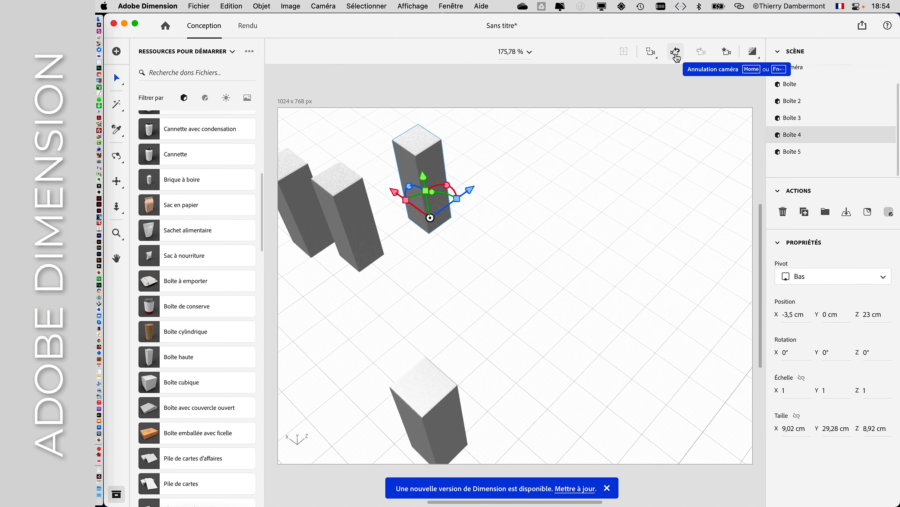
Undo the camera moves one by one back to the original front view of the boxes
left_click(676, 53)
left_click(676, 53)
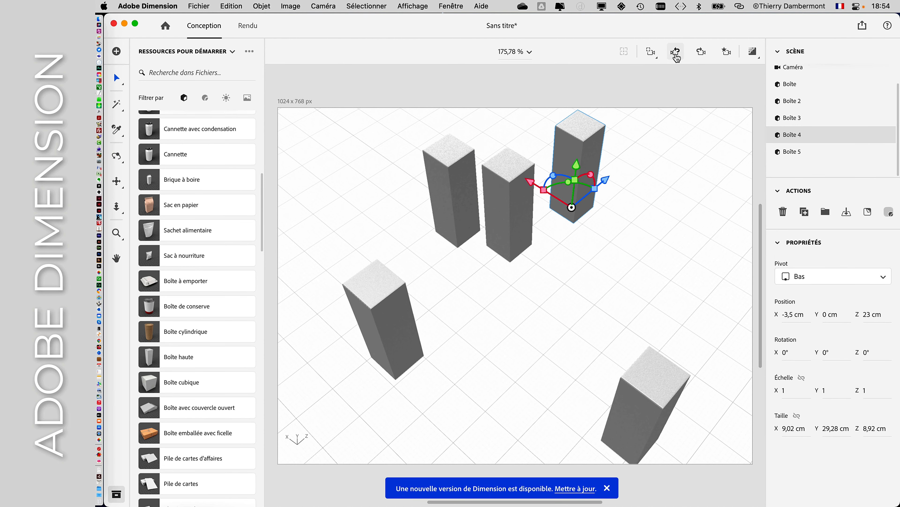
left_click(676, 53)
left_click(676, 53)
left_click(675, 53)
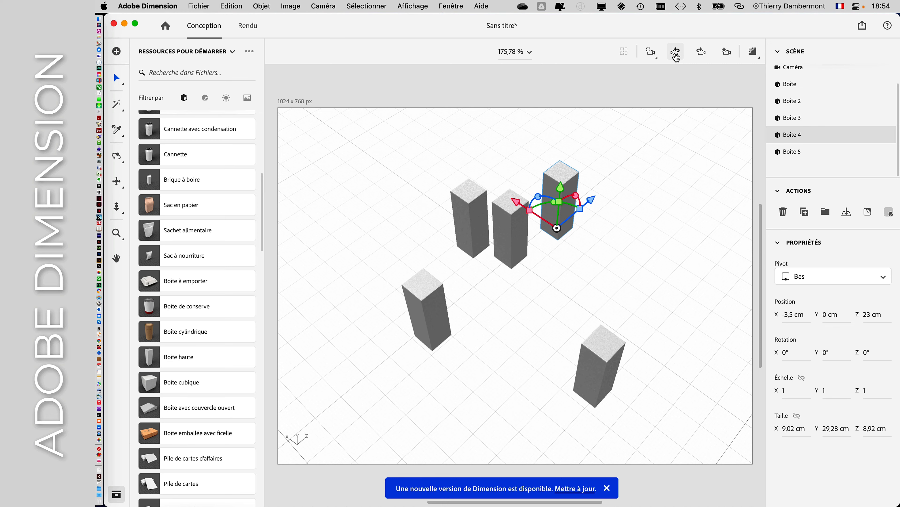
left_click(676, 53)
left_click(676, 53)
left_click(676, 53)
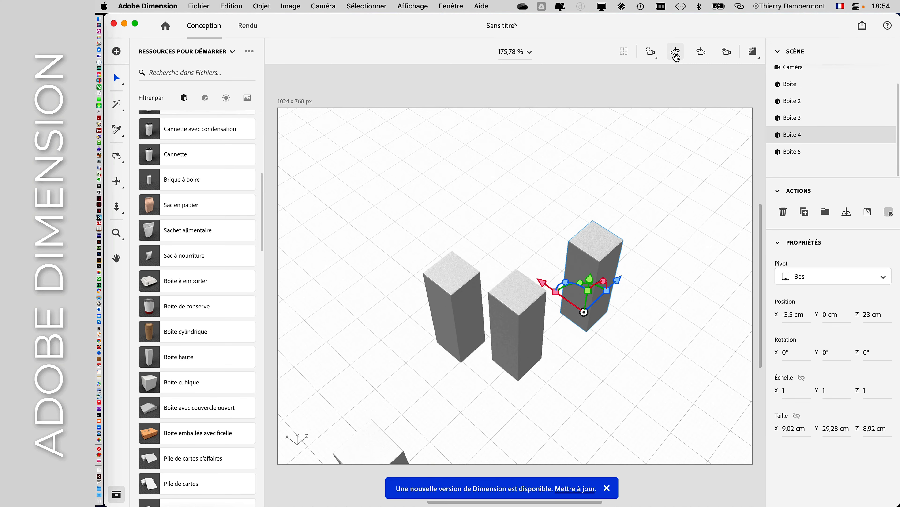
left_click(676, 53)
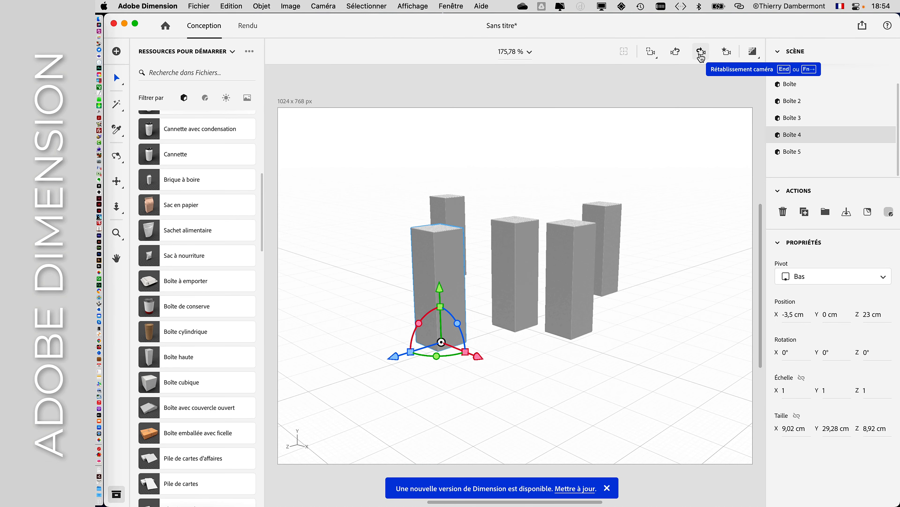
Redo the camera moves one by one to return to the elevated views of the boxes
left_click(701, 53)
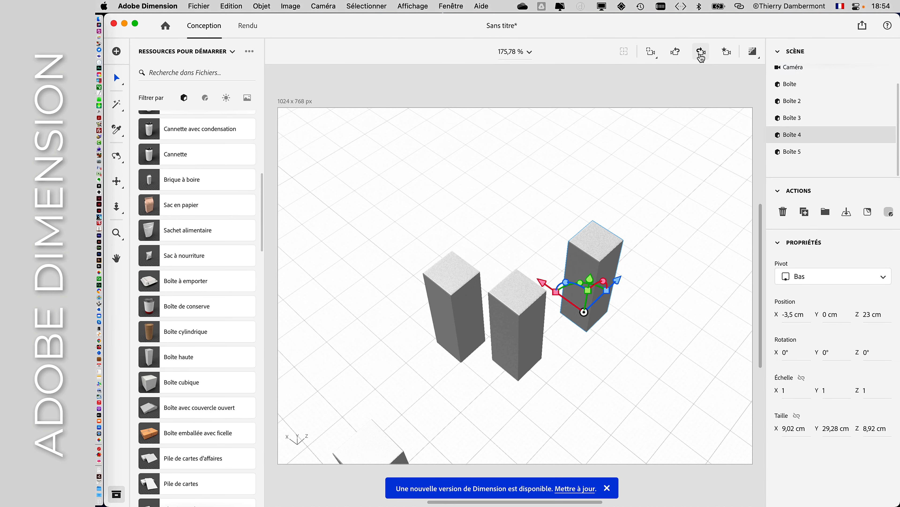
left_click(701, 53)
left_click(702, 53)
left_click(701, 53)
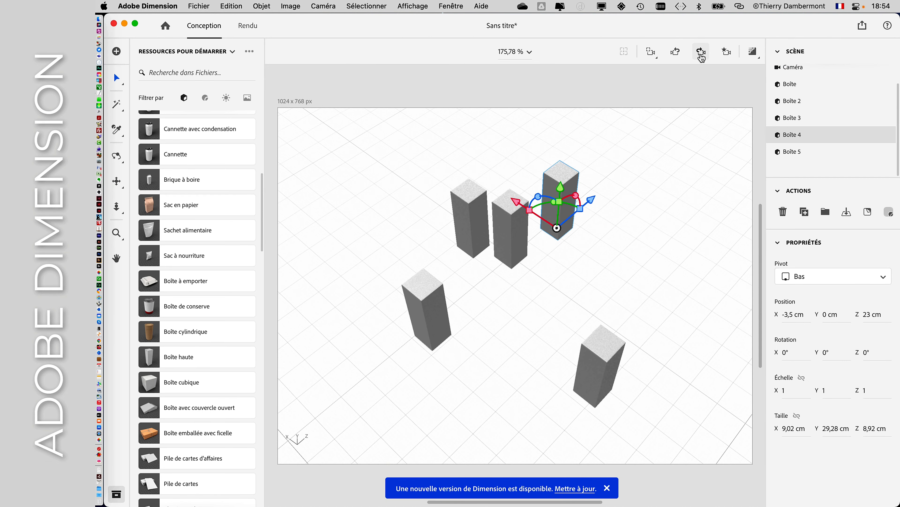
left_click(701, 54)
left_click(701, 53)
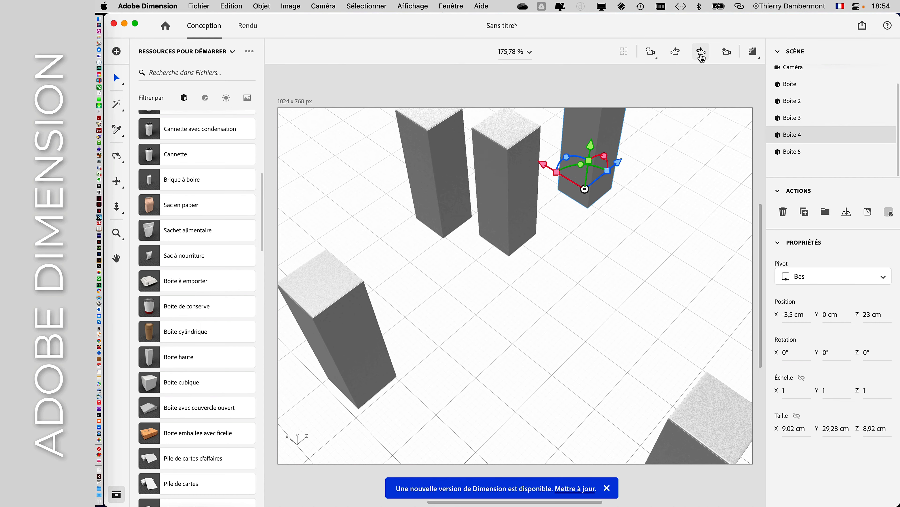
left_click(702, 54)
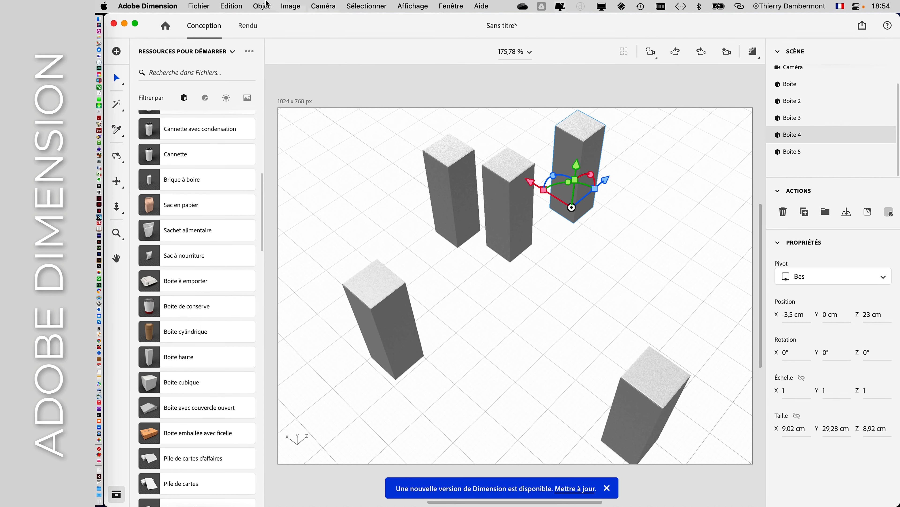
Check the general undo commands, and step back and forth through the camera history until all five boxes are fully in frame
left_click(232, 6)
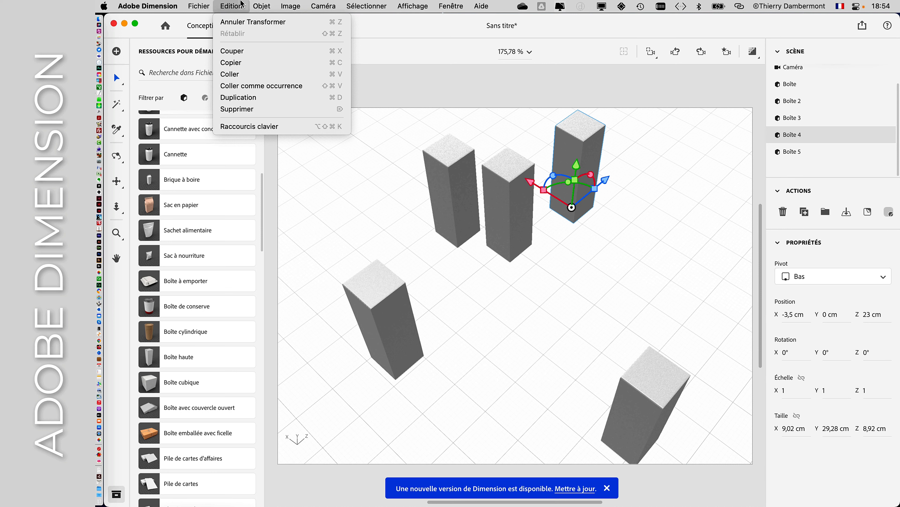
left_click(244, 5)
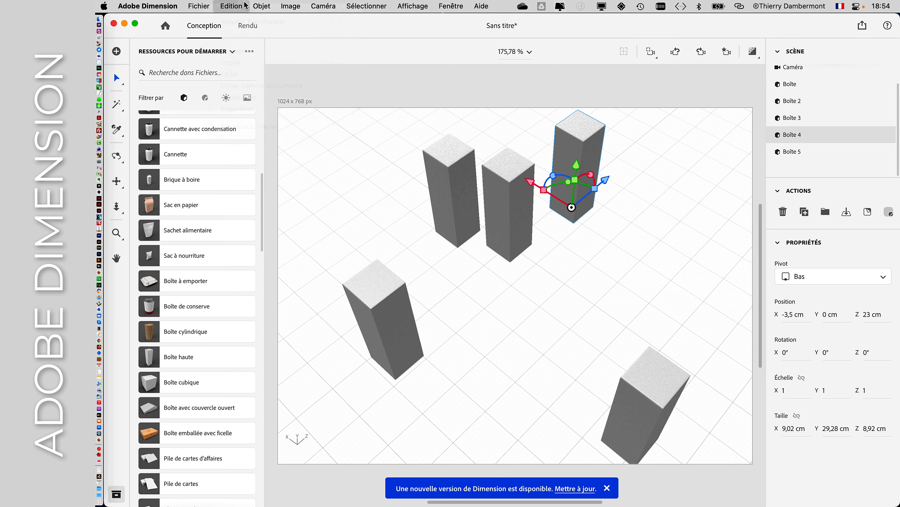
left_click(674, 56)
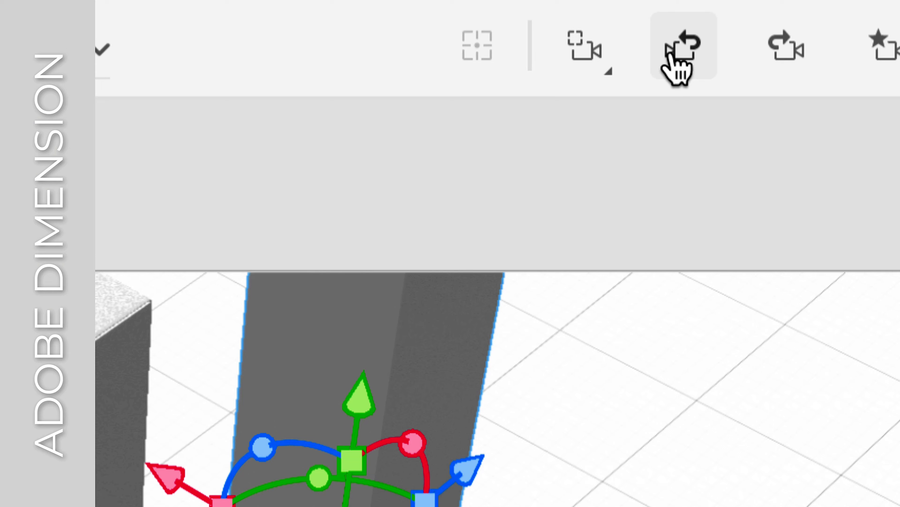
left_click(770, 52)
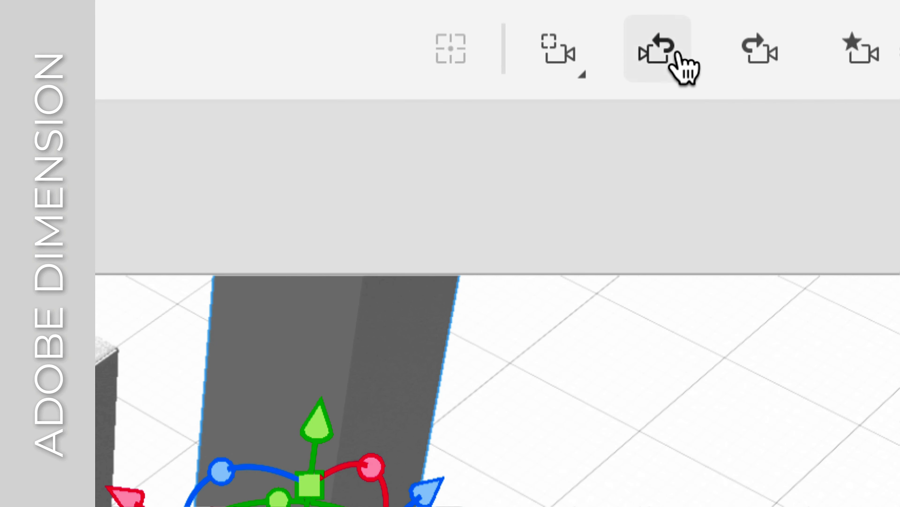
left_click(678, 54)
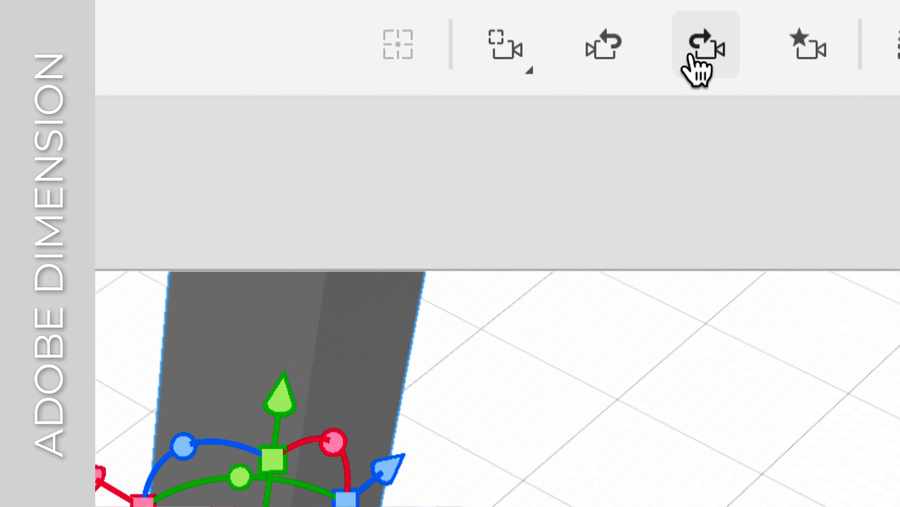
left_click(751, 59)
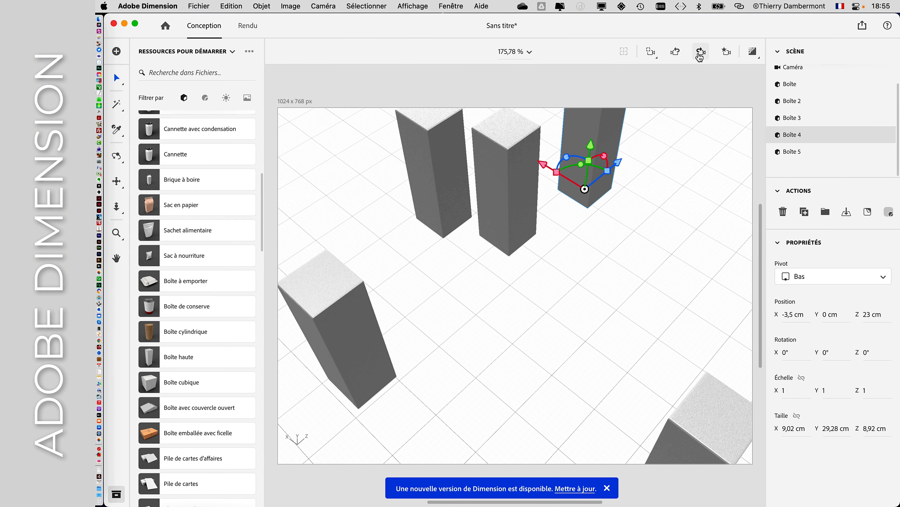
left_click(680, 56)
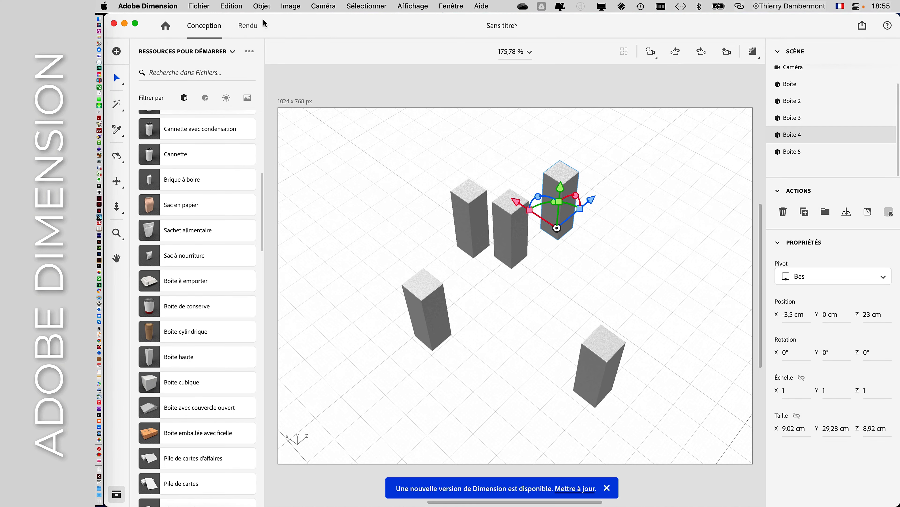
Undo the object transformations one by one until all five boxes are stacked together at the origin
left_click(241, 7)
left_click(237, 22)
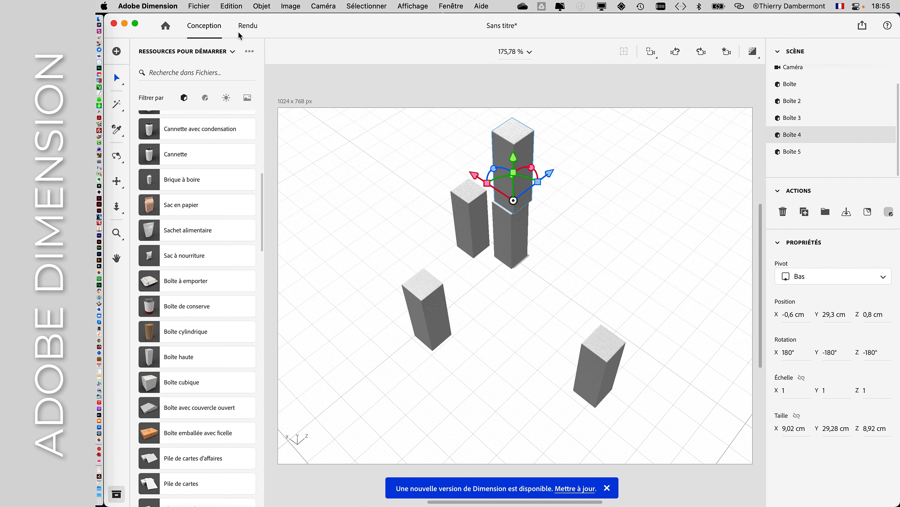
key("super+z")
key("super+z")
key("super+z")
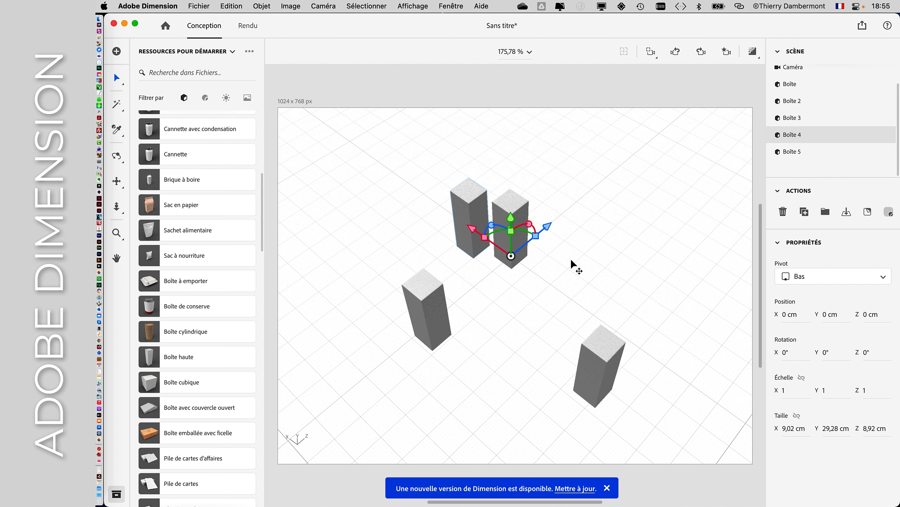
key("super+z")
key("super+z")
key("super+z")
key("super+z")
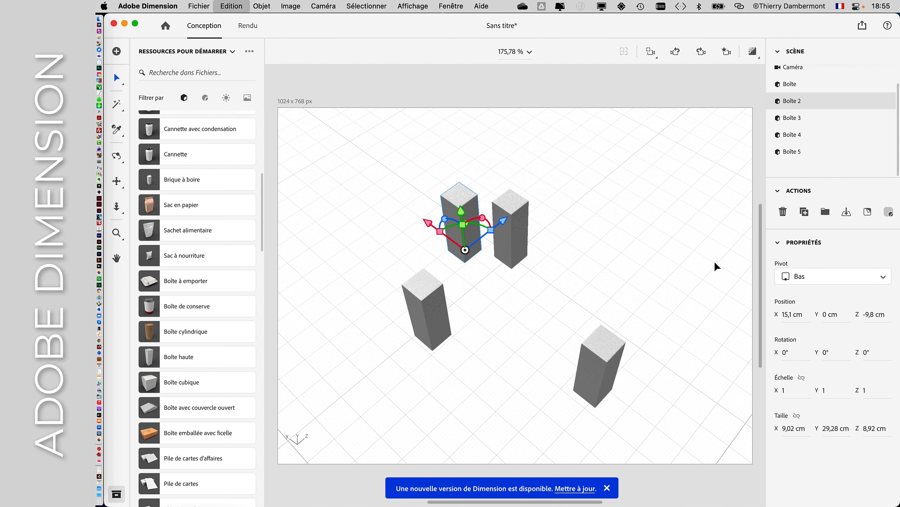
key("super+z")
key("super+z")
key("super+z")
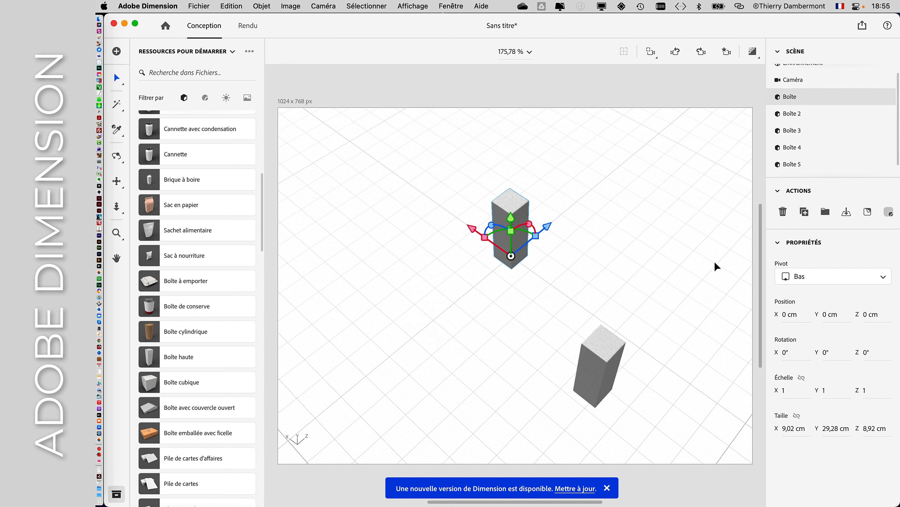
key("super+z")
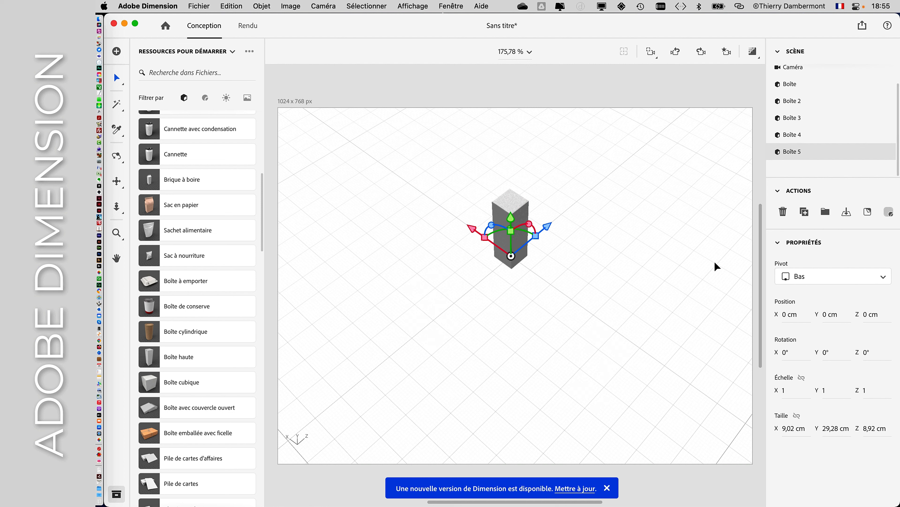
Redo the object transformations one by one until Boîte 4 is back at X -3.5 cm, Z 23 cm
key("super+shift+z")
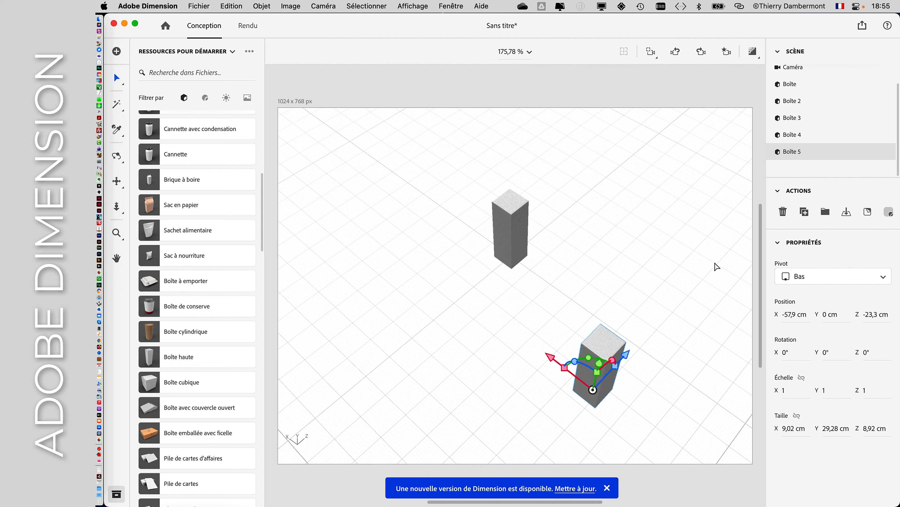
key("super+shift+z")
key("super+shift+z")
key("super+shift+z")
key("super+shift+z")
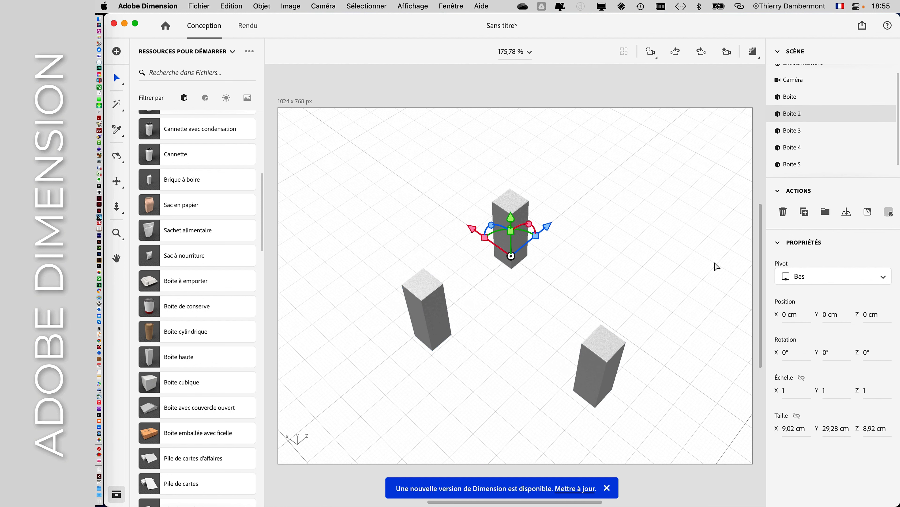
key("super+shift+z")
key("super+shift+z")
key("super+shift+z")
key("super+shift+z")
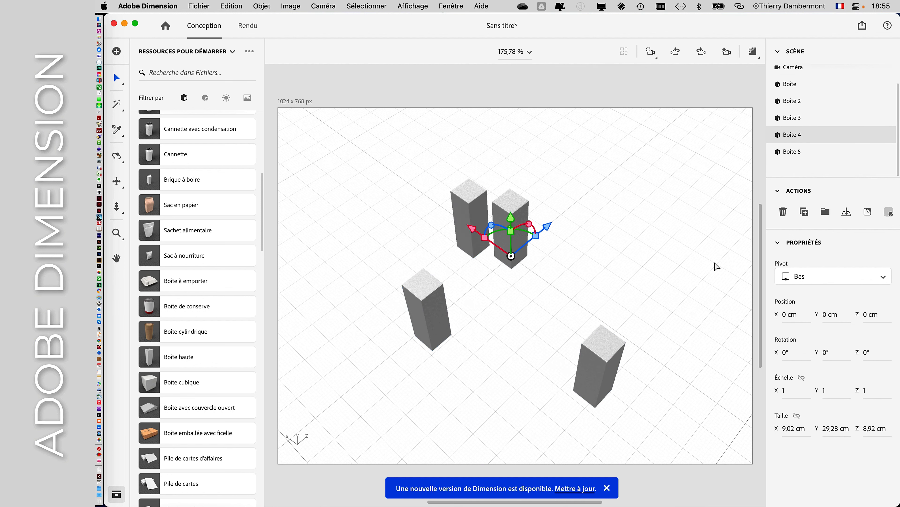
key("super+shift+z")
key("super+shift+z")
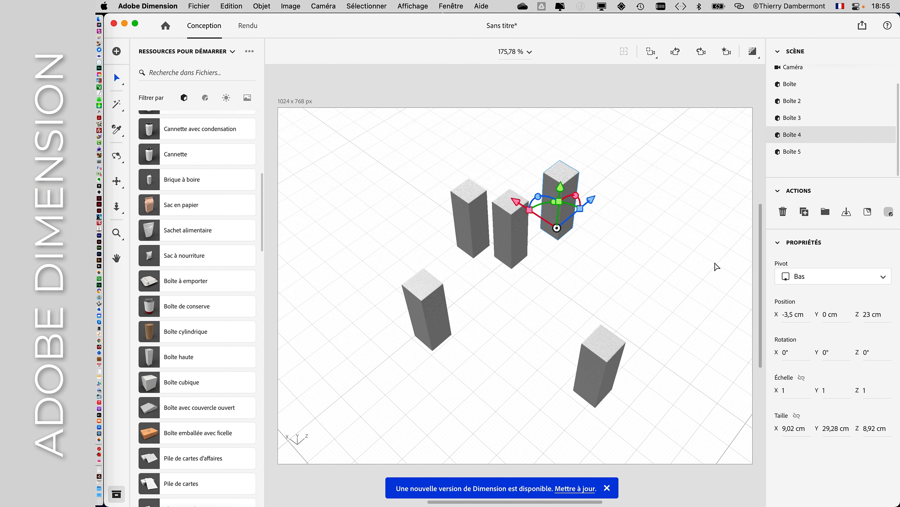
left_click(240, 5)
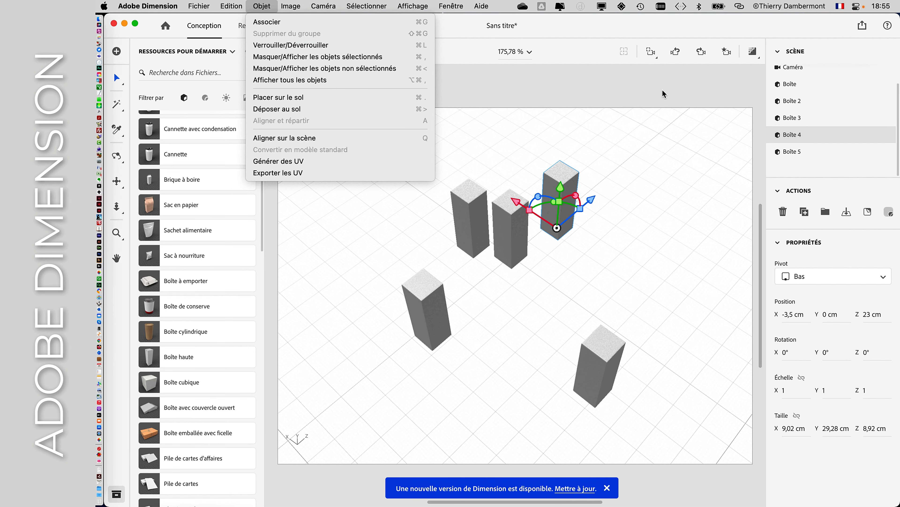
Select all five boxes in the scene
left_click(664, 88)
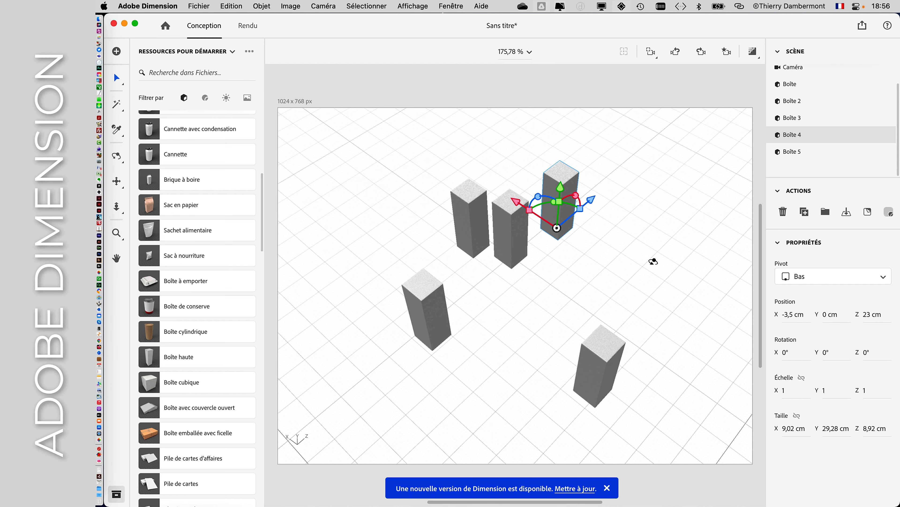
right_click_drag(654, 259, 629, 183)
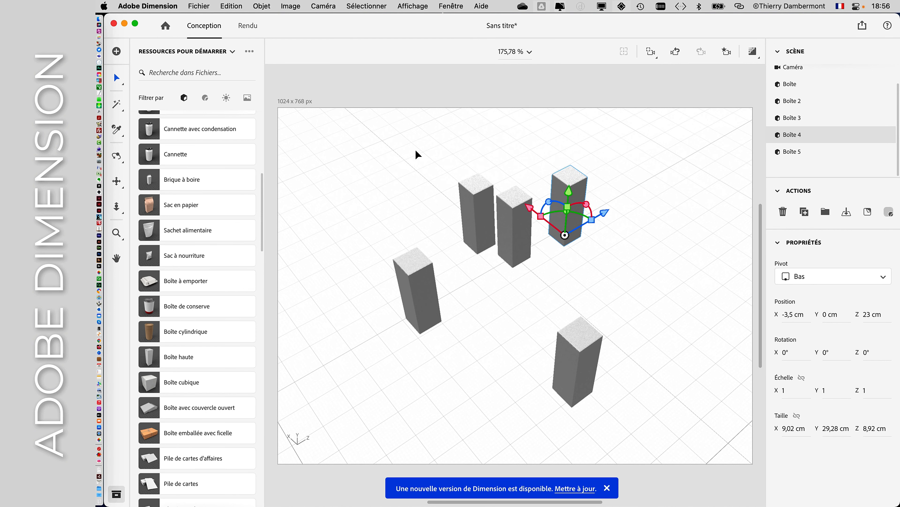
key("super+a")
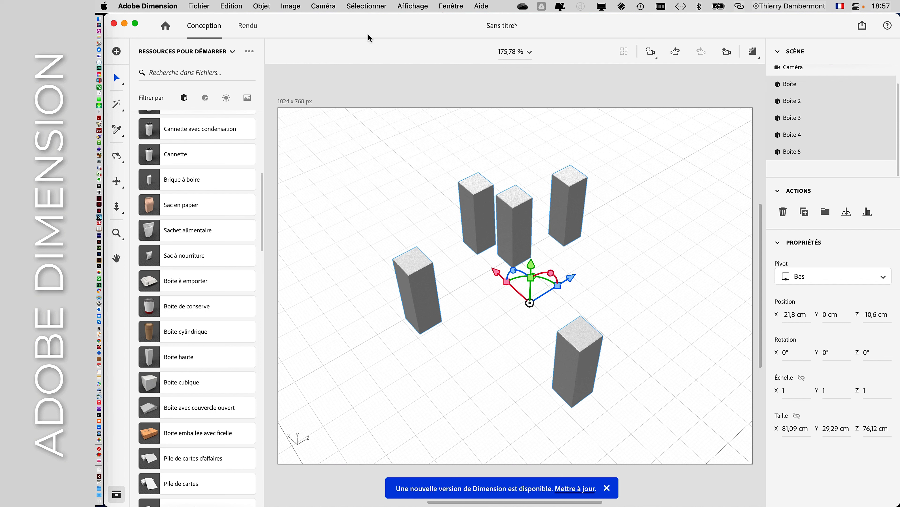
left_click(365, 5)
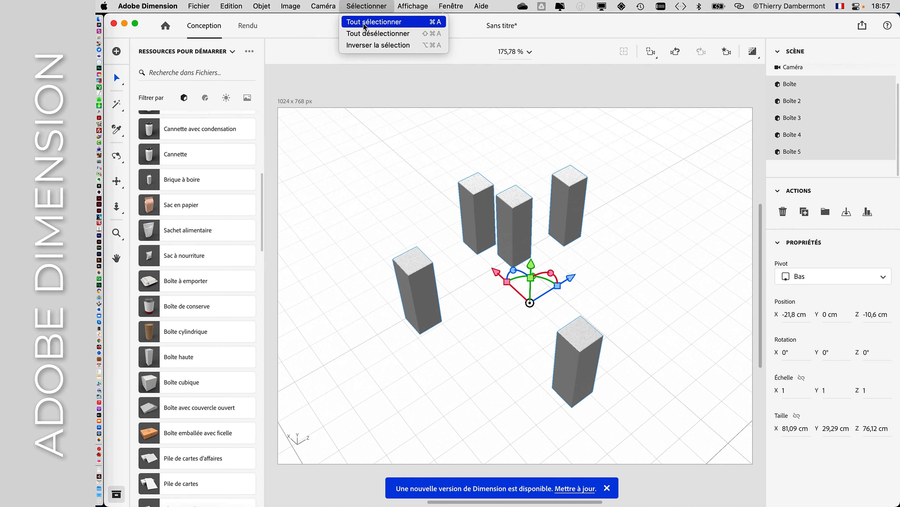
left_click(365, 22)
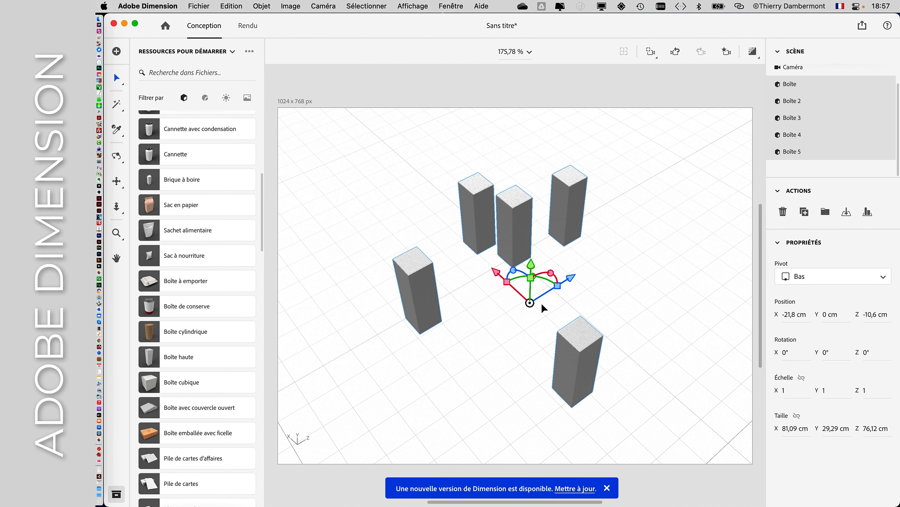
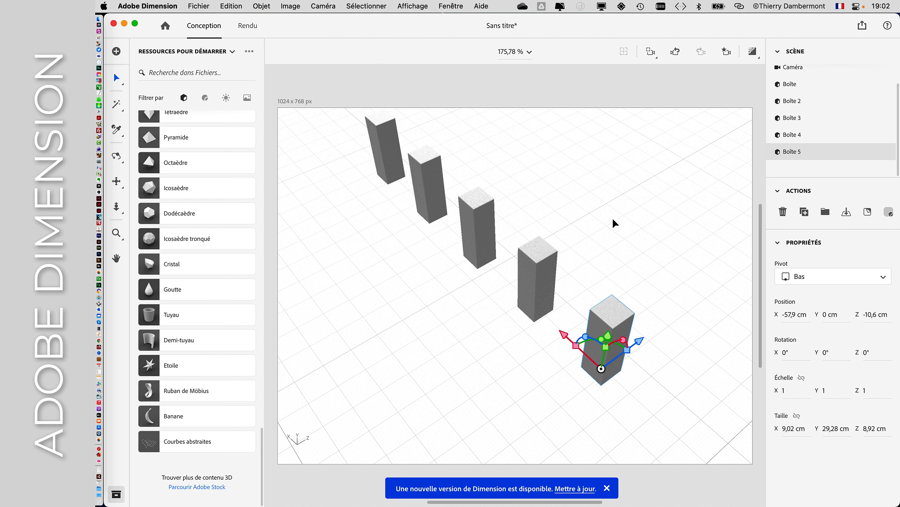
Select all five boxes and bring them closer together, evenly spaced along the X axis, using Align and Distribute
left_click(372, 226)
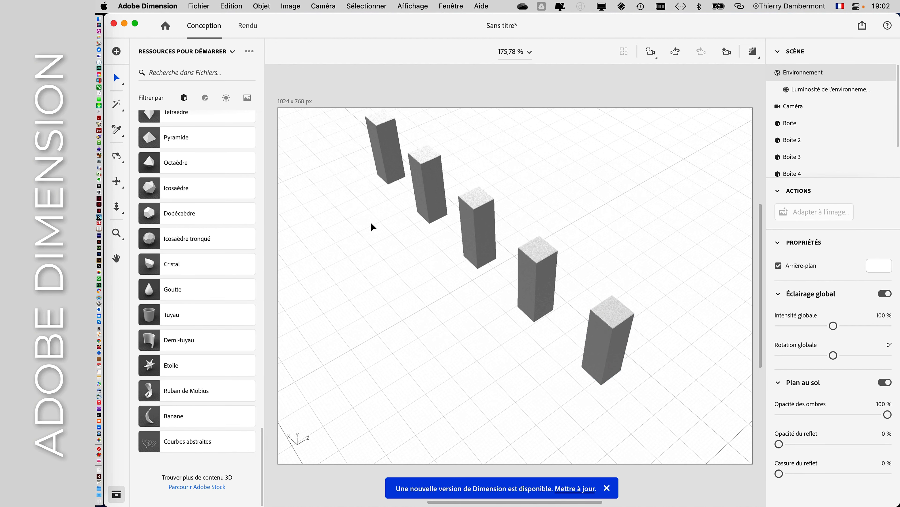
key("super+a")
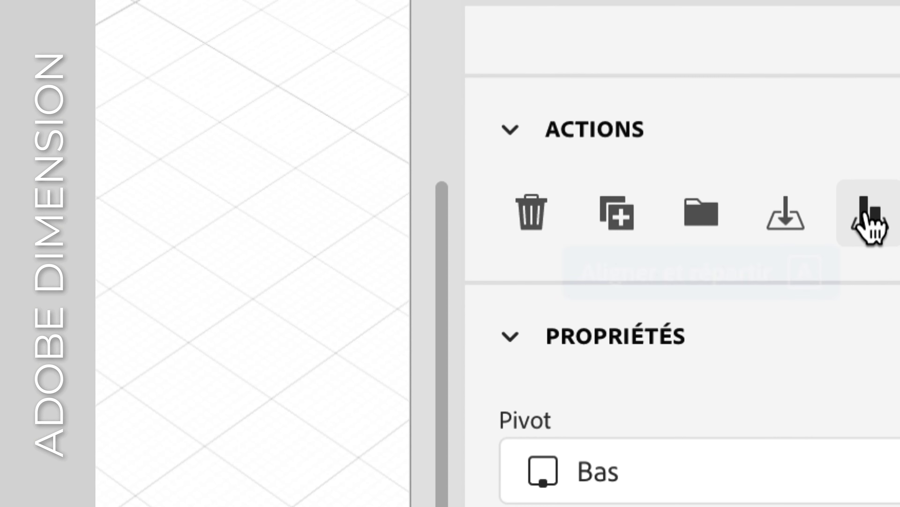
left_click(868, 216)
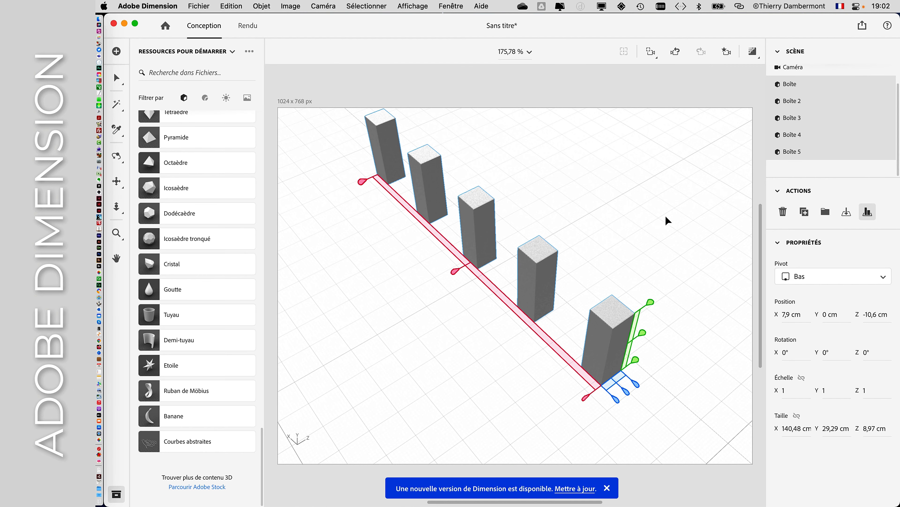
left_click(362, 182)
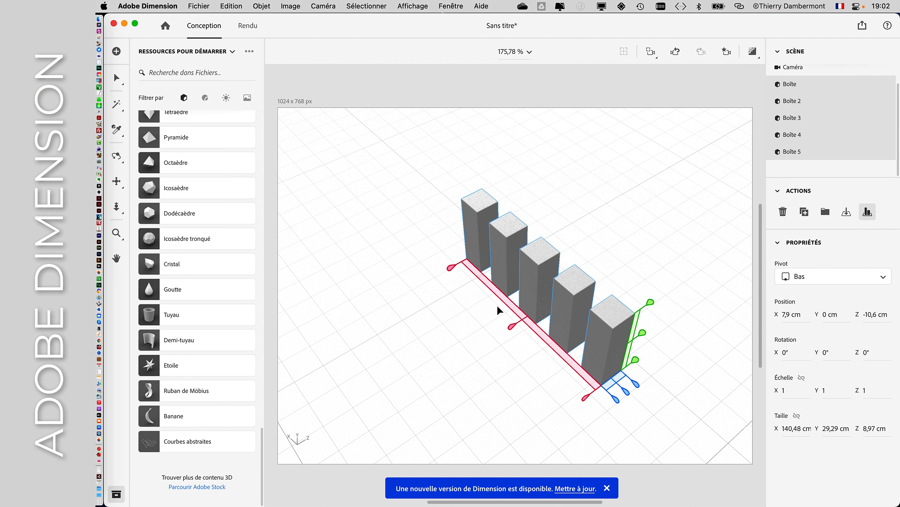
right_click_drag(624, 259, 624, 305)
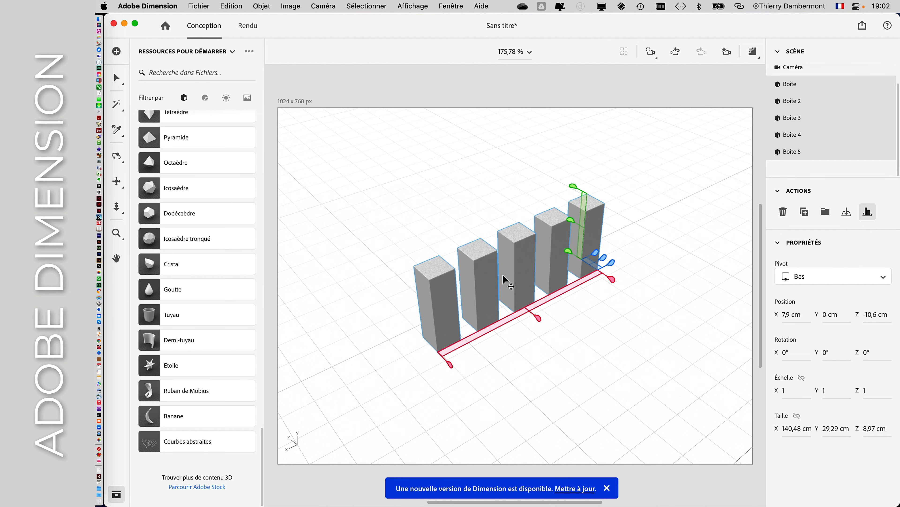
scroll(504, 275, "up", 5)
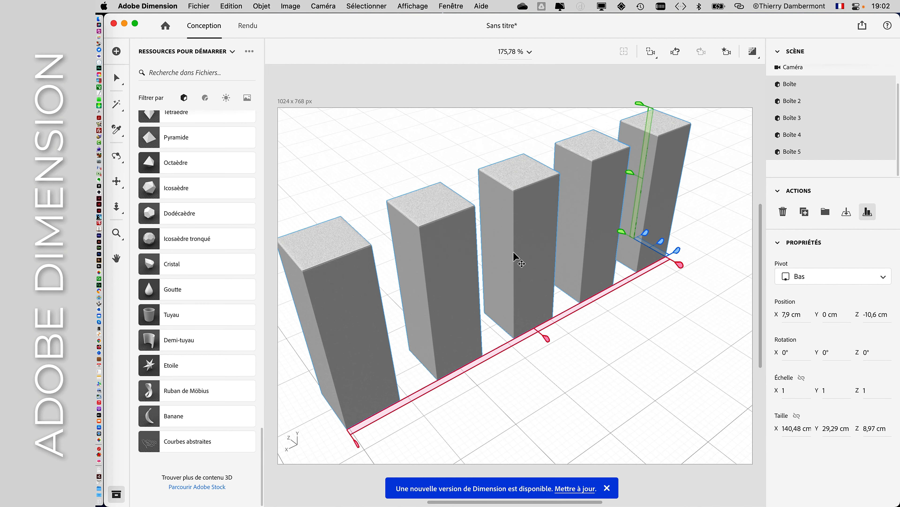
right_click_drag(617, 320, 573, 338)
scroll(623, 357, "down", 2)
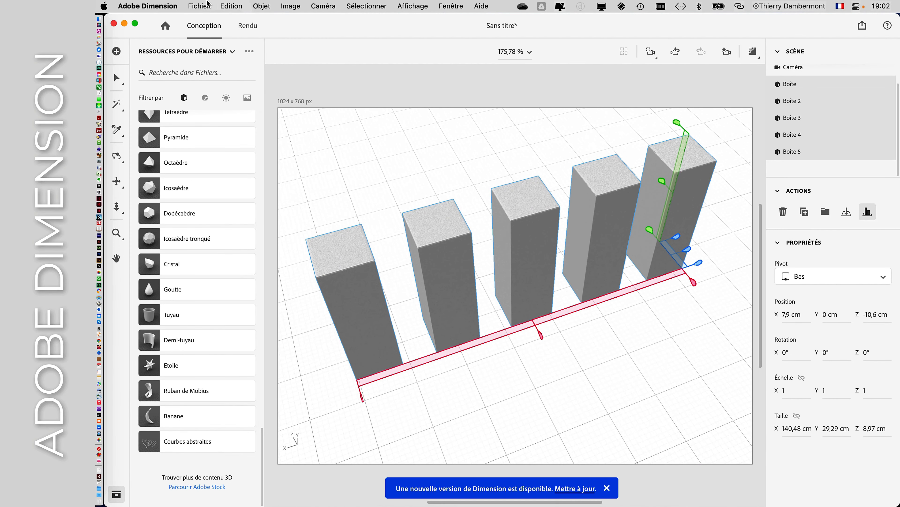
Save the scene as boites-01.dn in the Démarrage du cours 12 folder
left_click(199, 6)
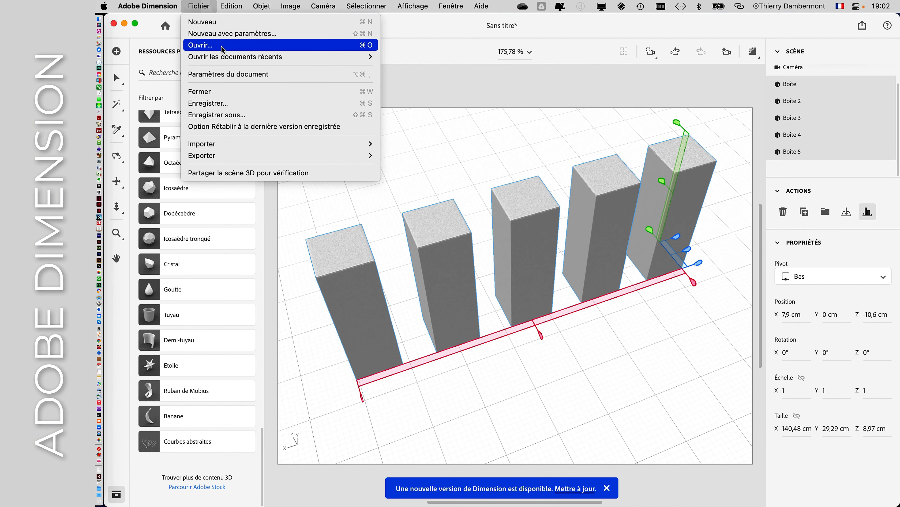
left_click(248, 115)
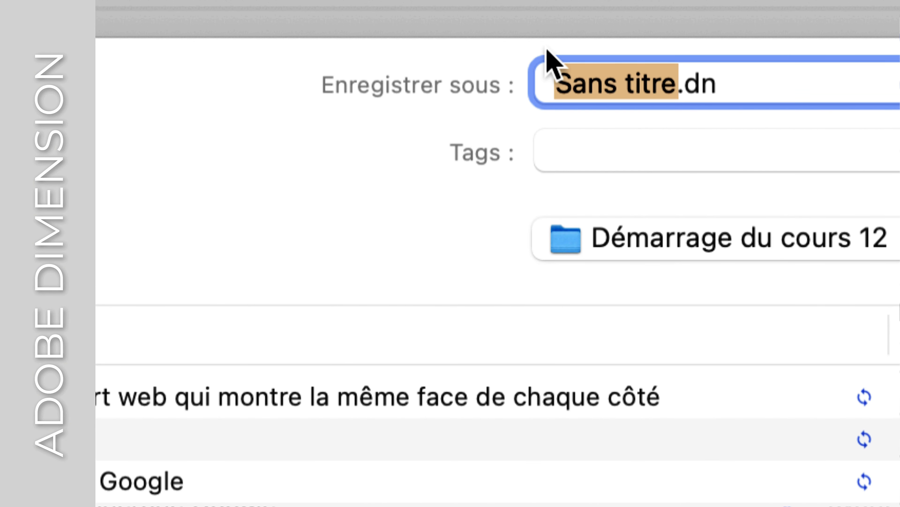
type("boites-")
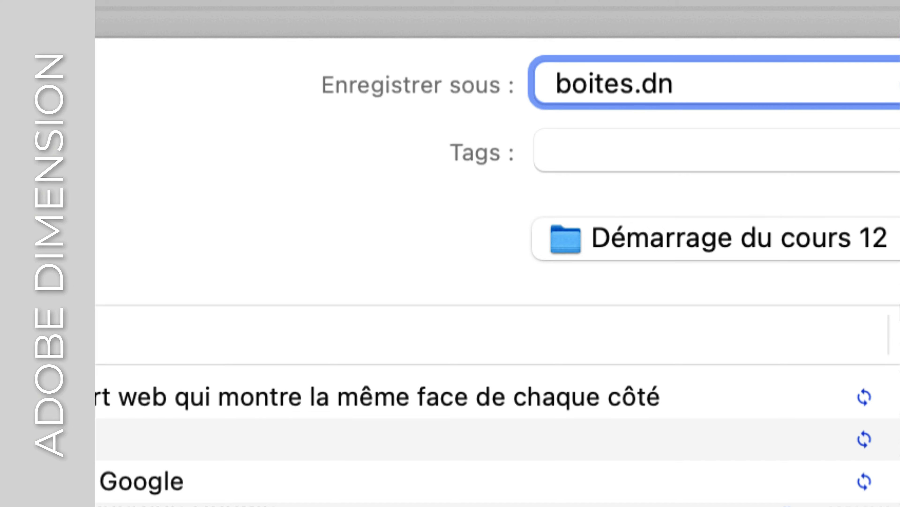
type("01")
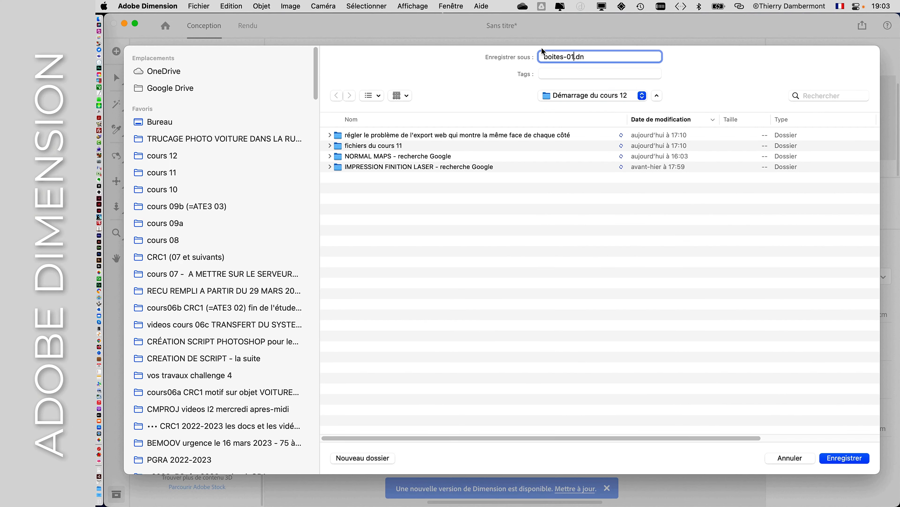
left_click(850, 457)
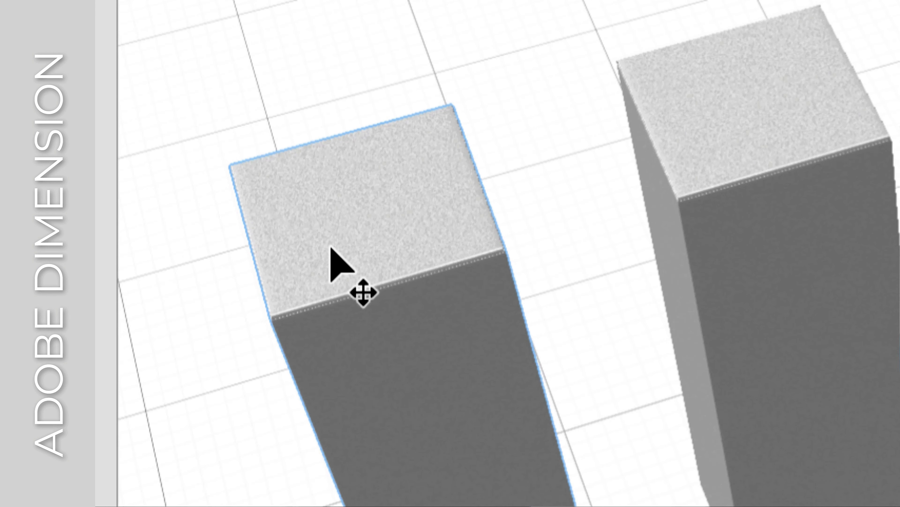
Select Boîte 2, filter the assets to materials, and leave only the Adobe standard materials category expanded
left_click(331, 249)
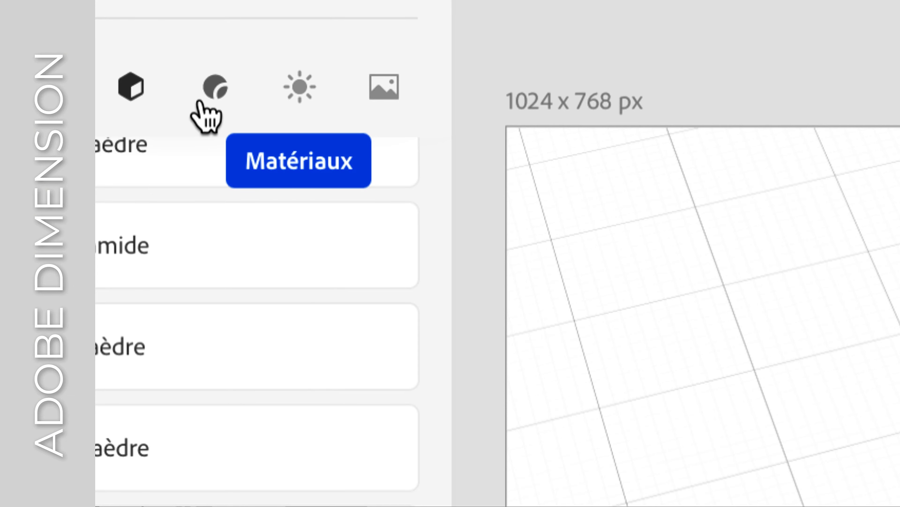
left_click(202, 103)
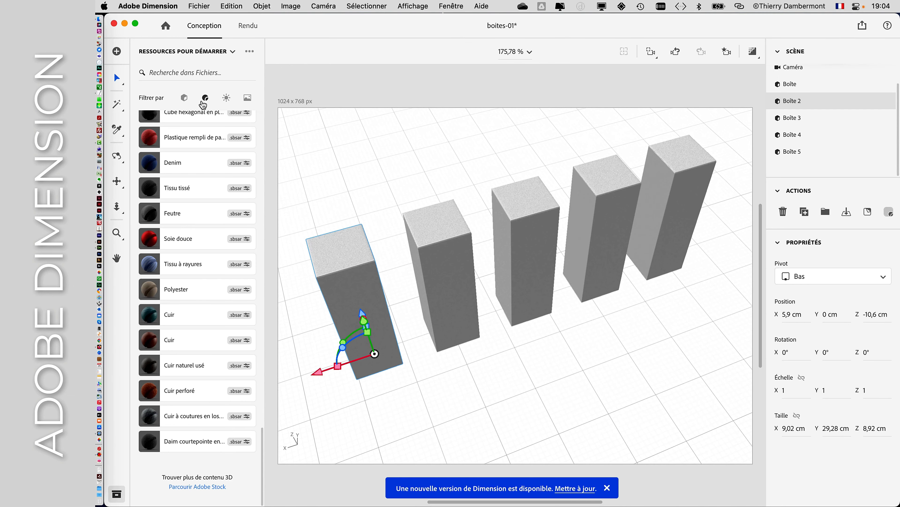
scroll(224, 235, "up", 10)
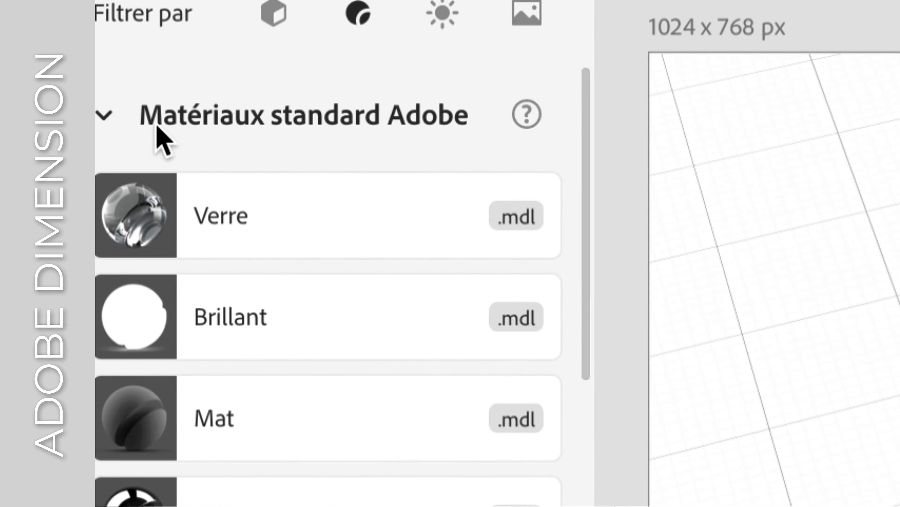
left_click(104, 115)
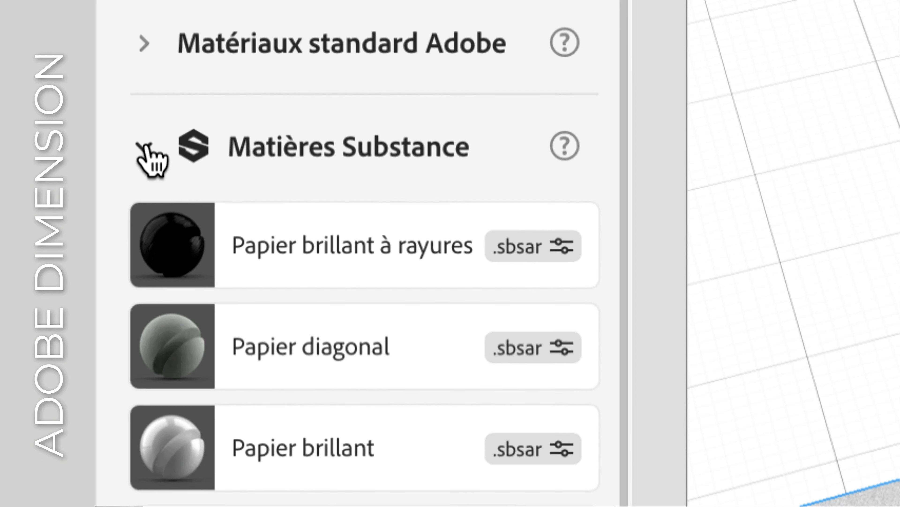
left_click(144, 147)
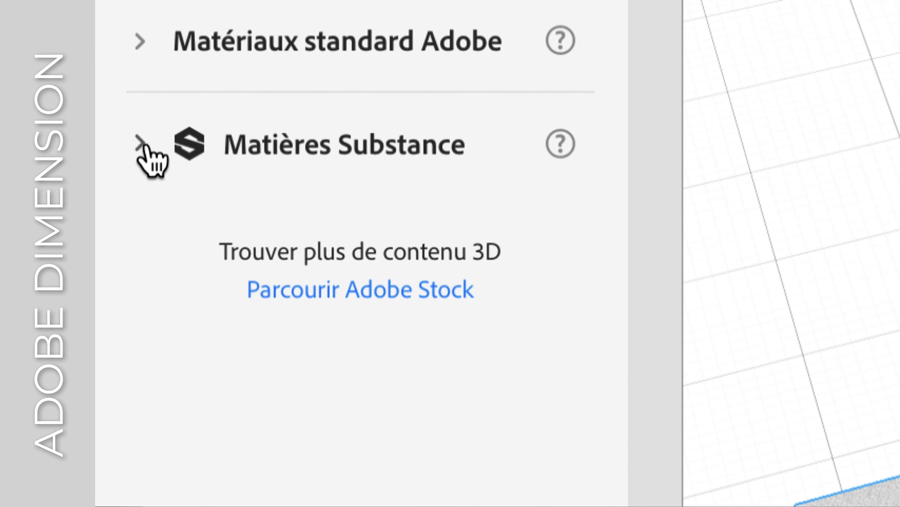
left_click(144, 145)
left_click(144, 144)
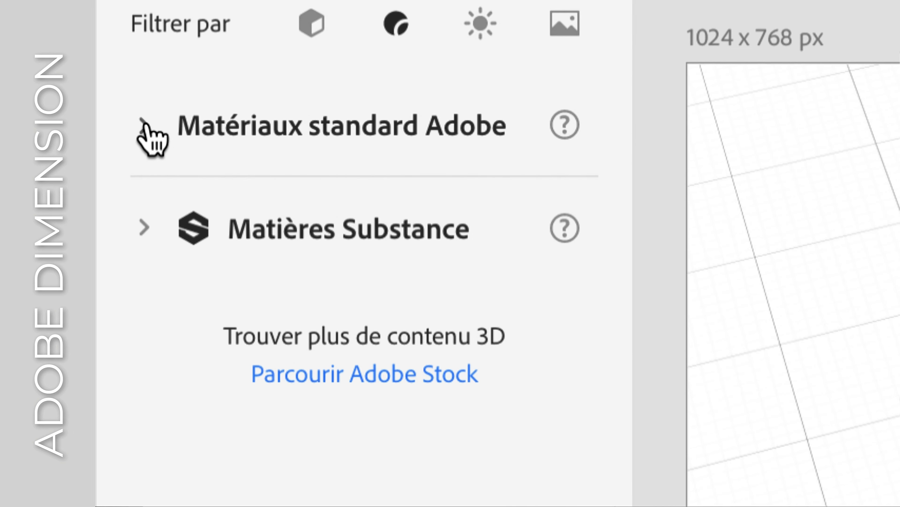
left_click(144, 125)
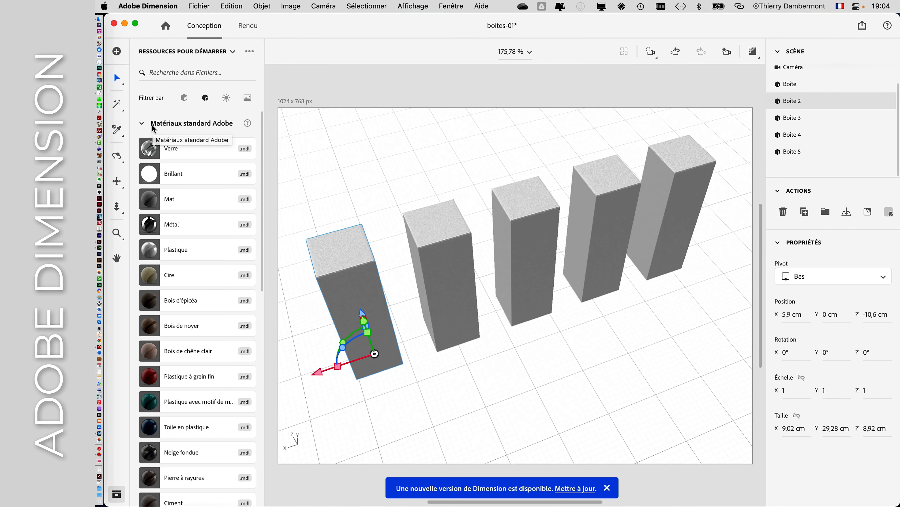
Try the Laiton standard material on Boîte 2
scroll(198, 237, "down", 1)
scroll(199, 236, "down", 10)
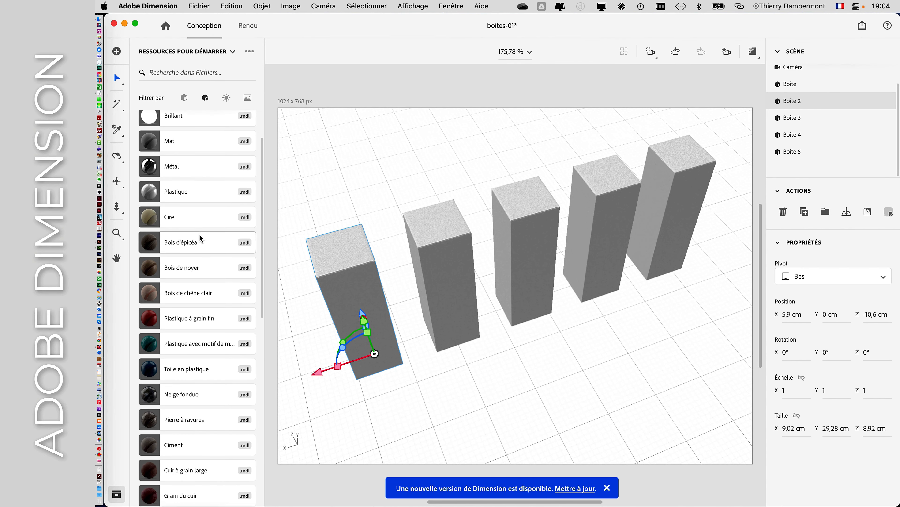
scroll(197, 241, "down", 3)
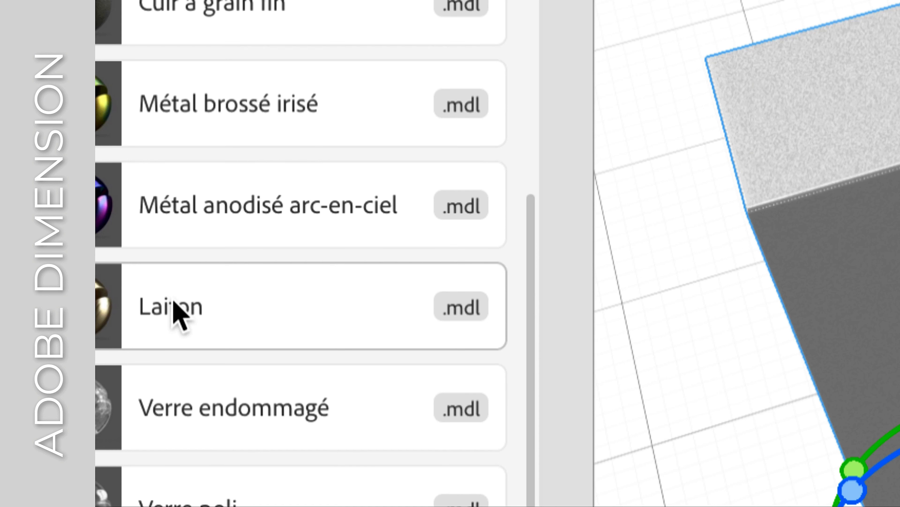
left_click(174, 303)
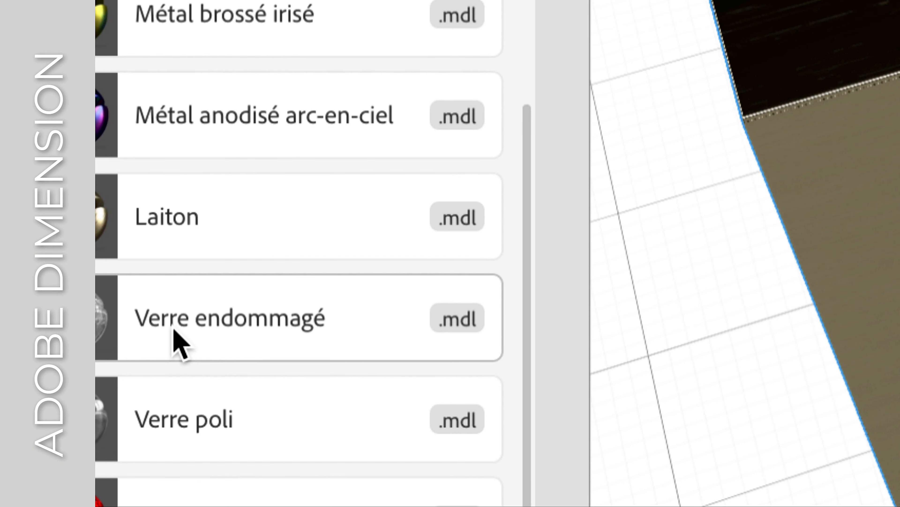
Apply the Verre endommagé material to Boîte 2 and review its material properties down to the normal map
left_click(174, 330)
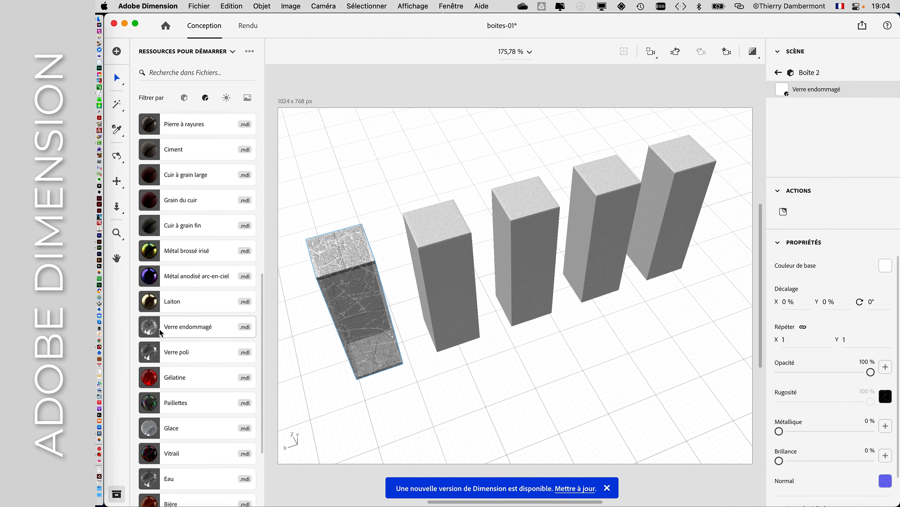
scroll(160, 328, "down", 2)
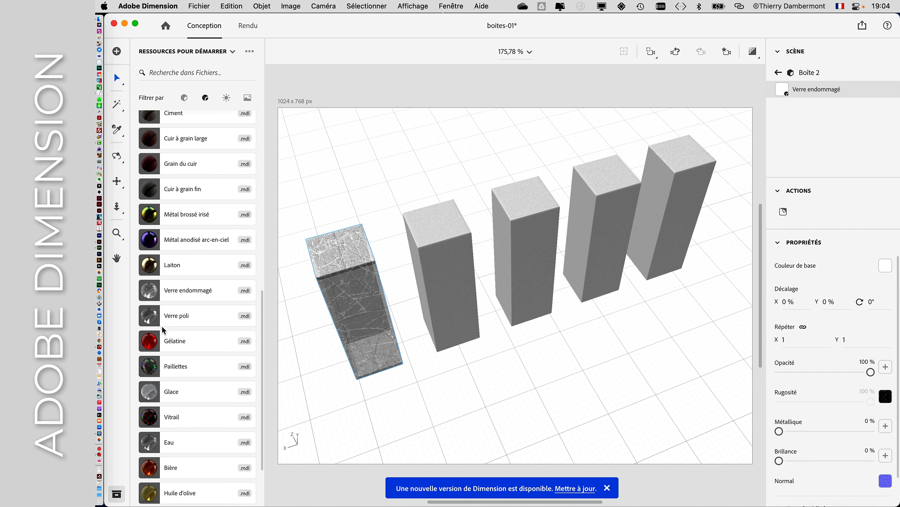
scroll(162, 326, "down", 1)
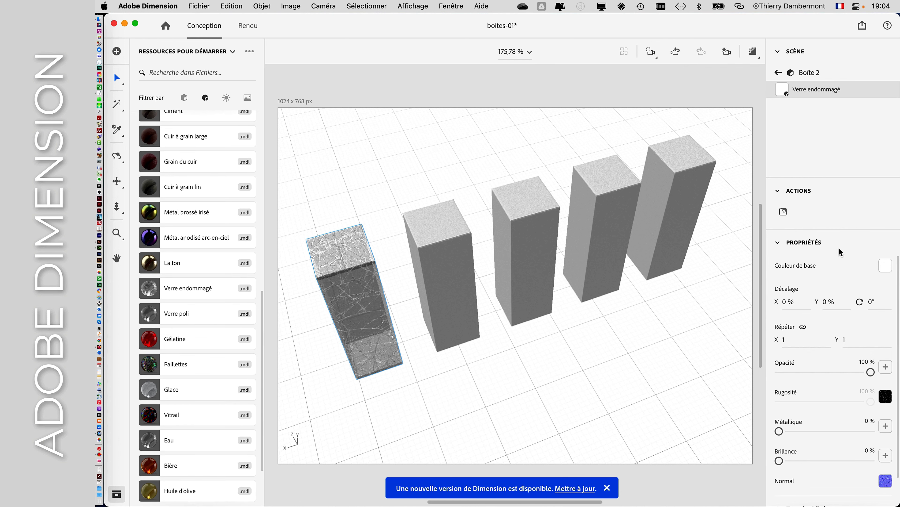
scroll(841, 263, "down", 2)
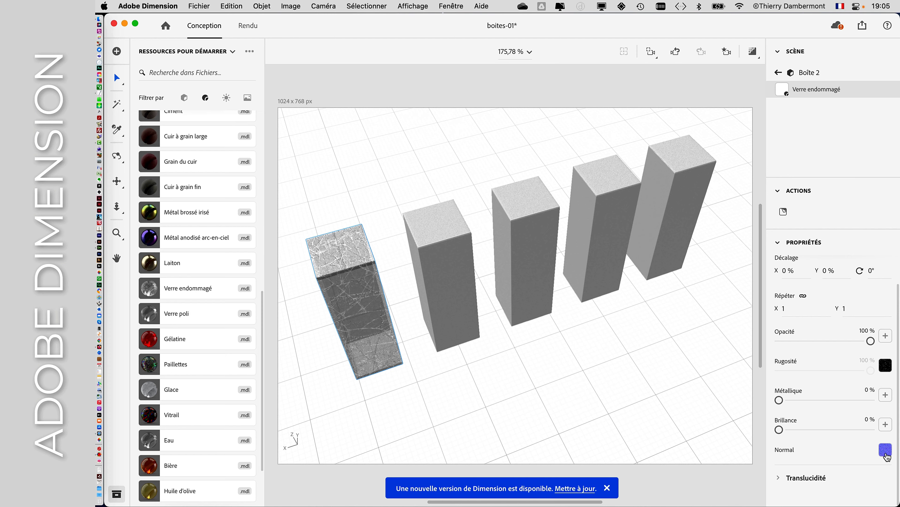
Examine the cracked glass surface of Boîte 2 from near ground level and frame that box up close
left_click(354, 296)
right_click_drag(418, 332, 420, 345)
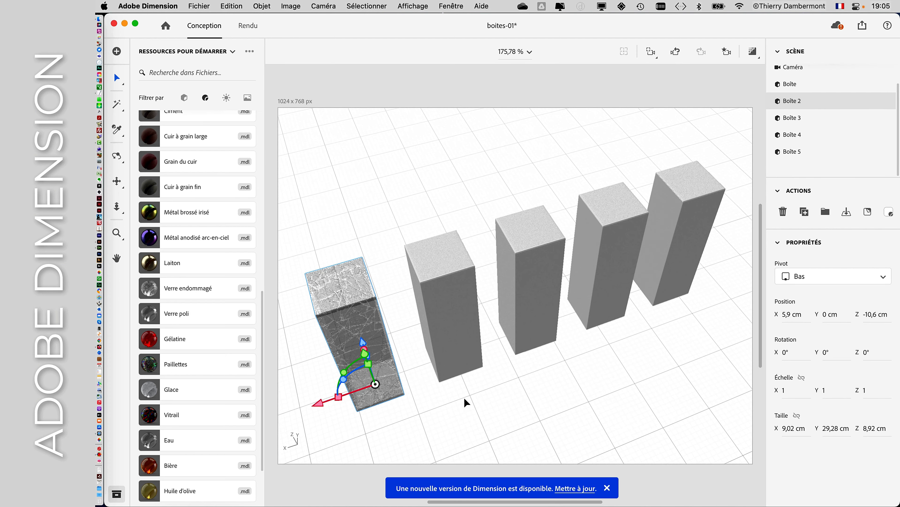
right_click_drag(467, 402, 516, 270)
left_click(412, 165)
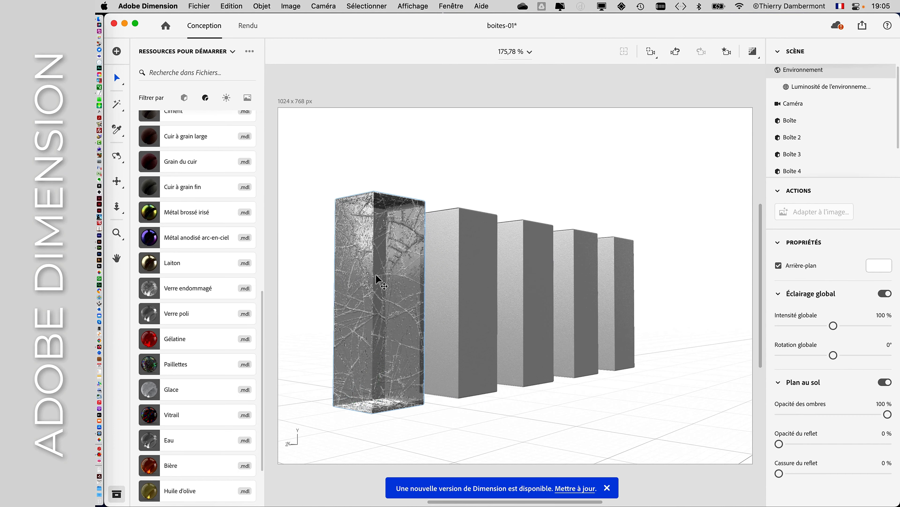
left_click(379, 281)
key("f")
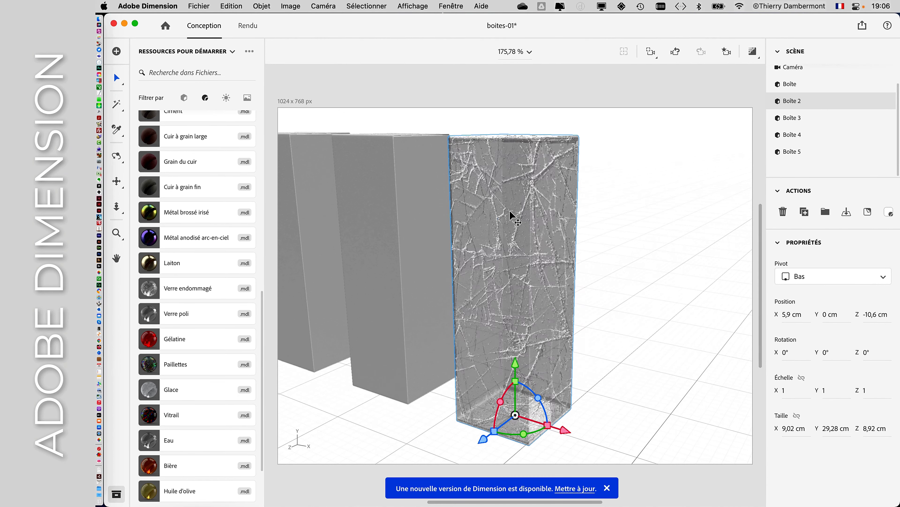
Orbit to a new angle on the cracked glass box and render the scene in Faible (rapide) quality as a 16-bit PSD
mouse_move(511, 213)
right_mouse_down()
mouse_move(446, 205)
mouse_move(558, 213)
mouse_move(687, 201)
mouse_move(500, 208)
mouse_move(617, 203)
right_mouse_up()
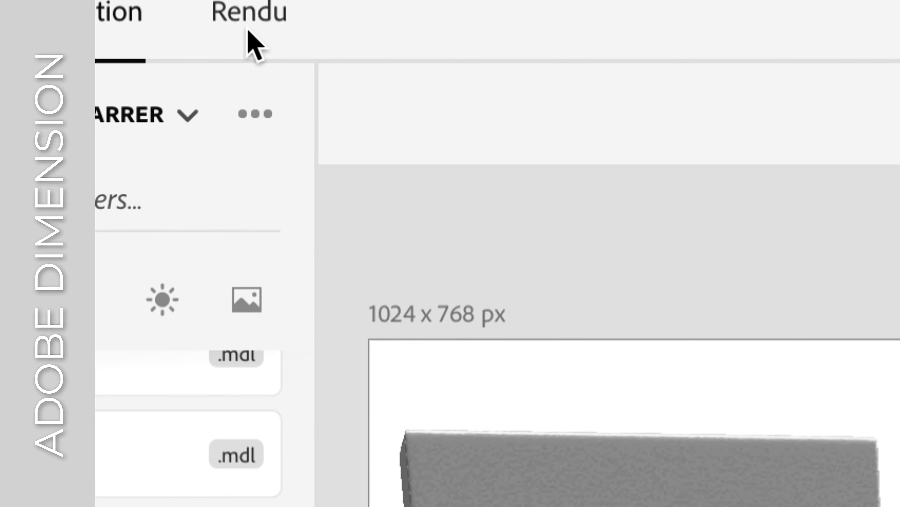
left_click(249, 32)
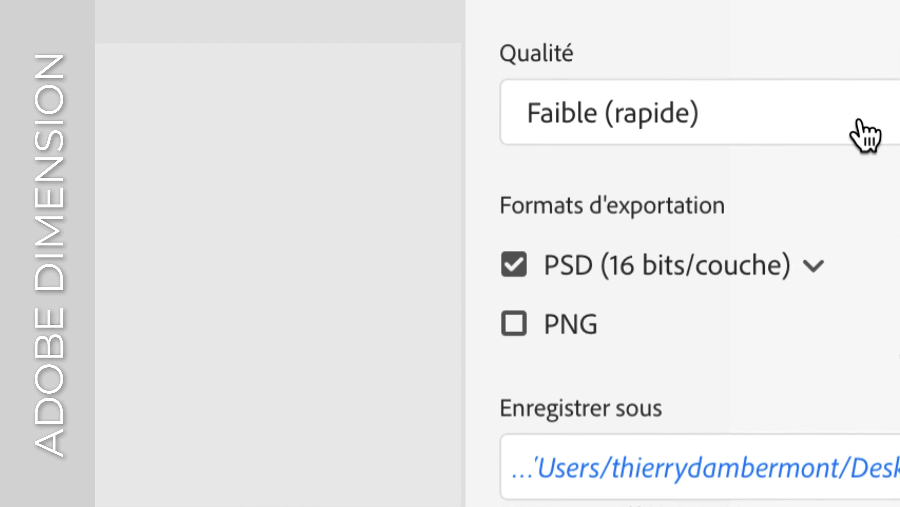
left_click(869, 247)
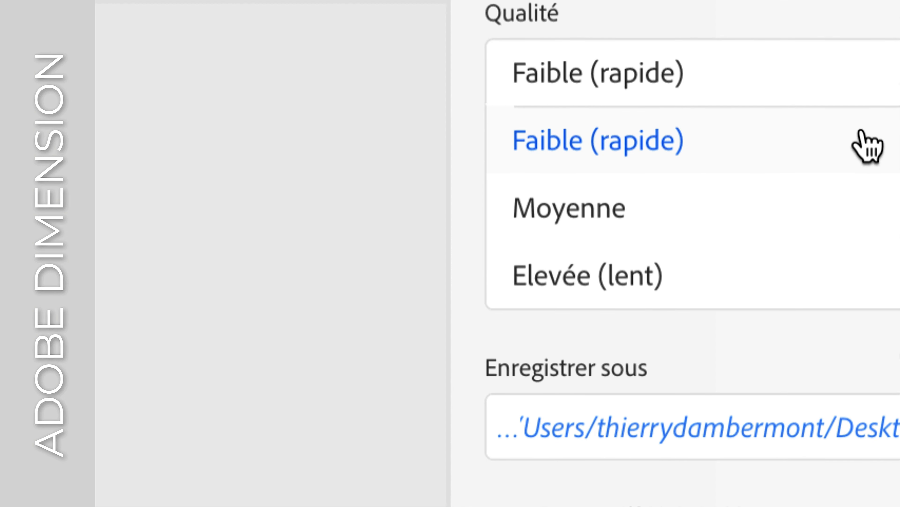
left_click(868, 145)
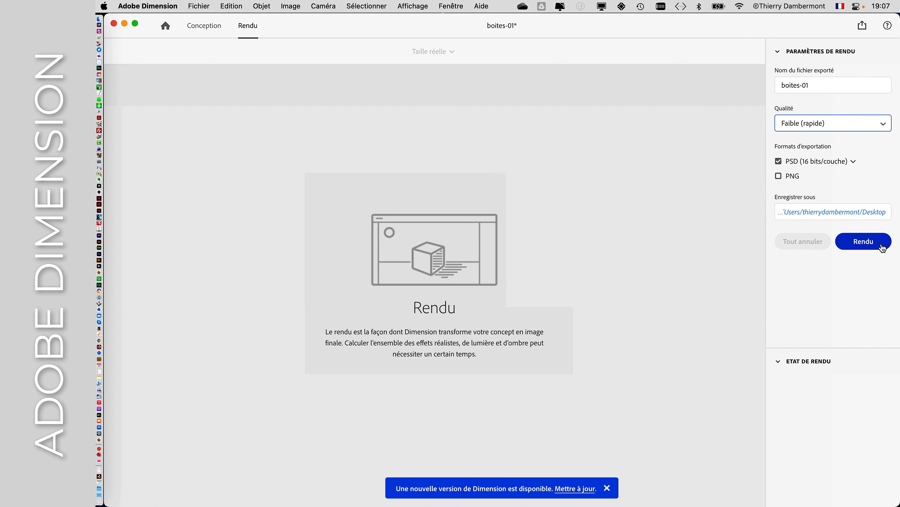
left_click(864, 241)
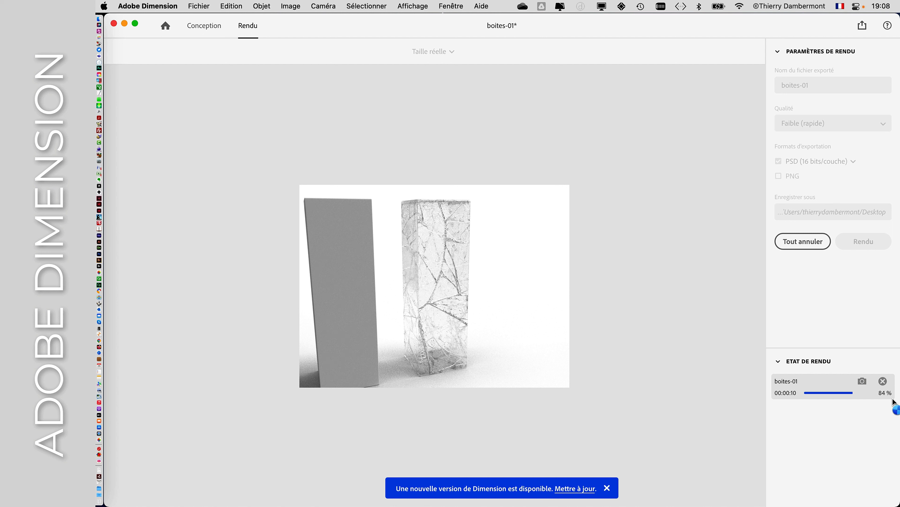
Check the Mac's processor, memory and graphics specifications in the system overview, and close it
left_click(102, 6)
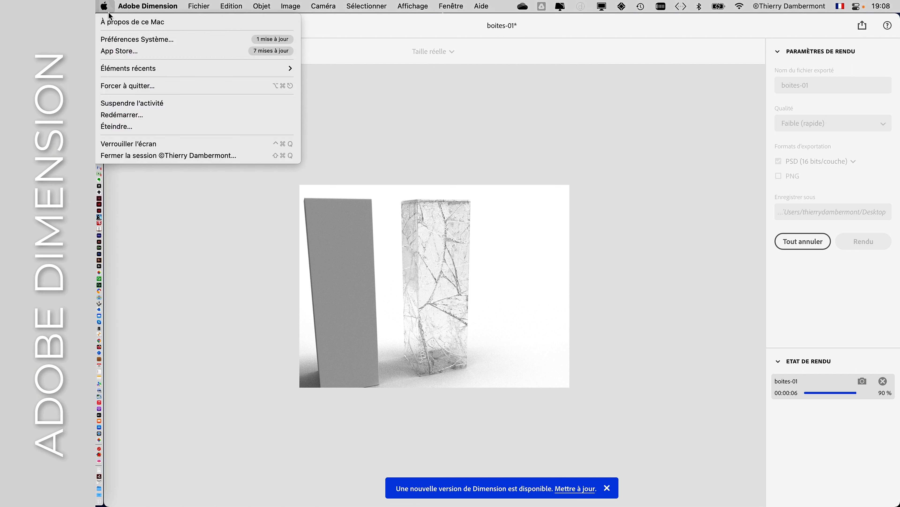
left_click(106, 23)
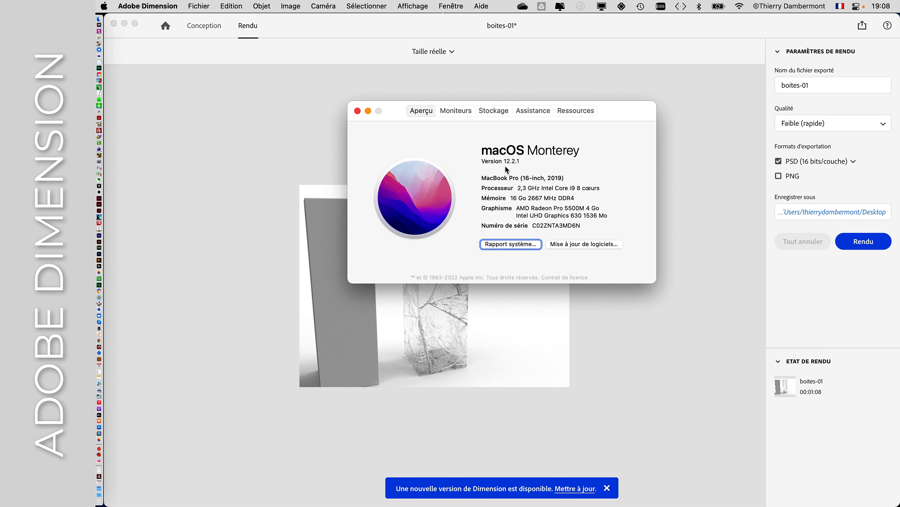
left_click(358, 111)
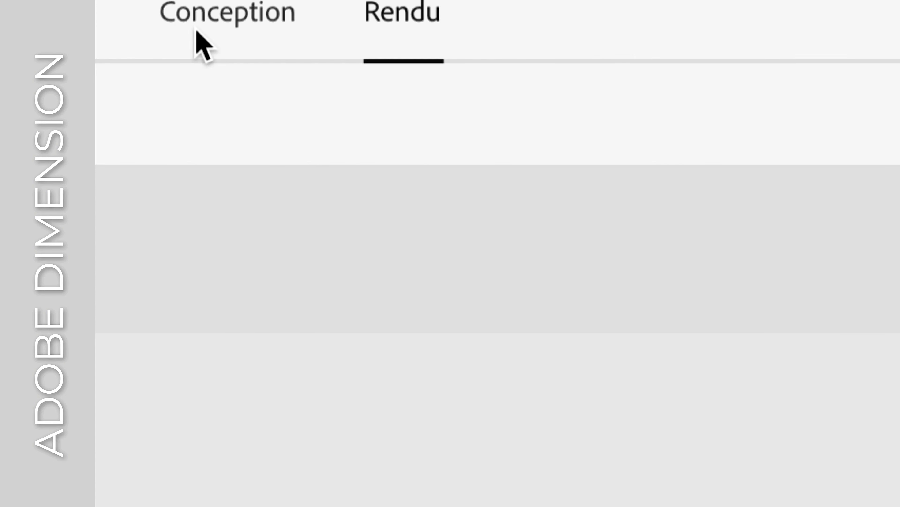
Return to the Conception workspace and show the render preview of the cracked glass box
left_click(198, 32)
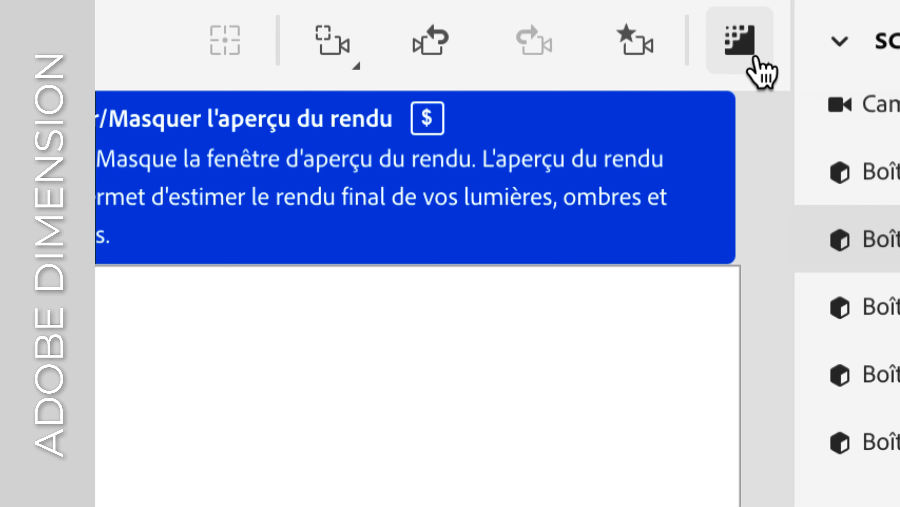
left_click(755, 58)
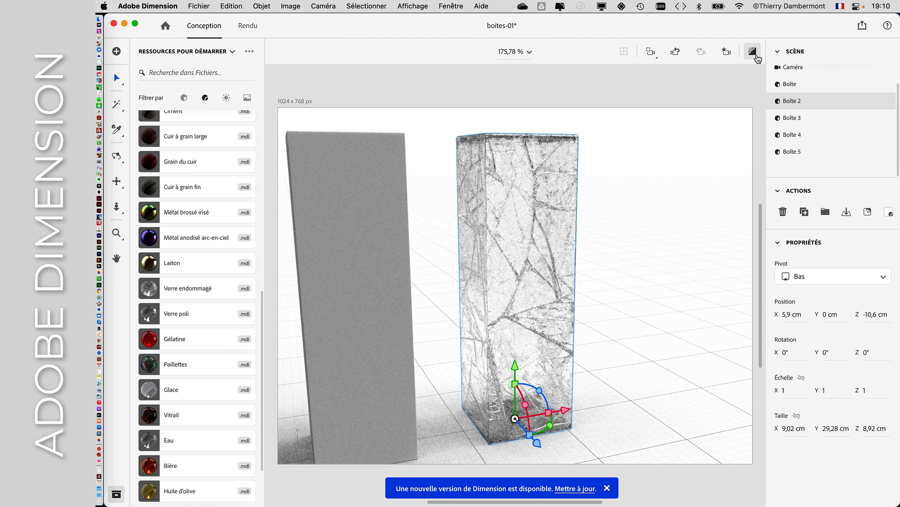
left_click(753, 52)
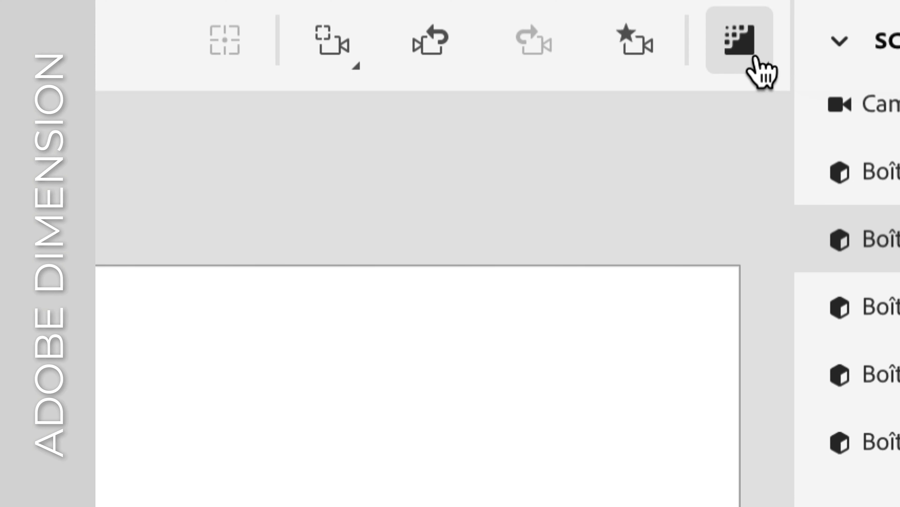
Set the render preview resolution to 1/4, and hide the preview after checking the coarser display
left_click(753, 48)
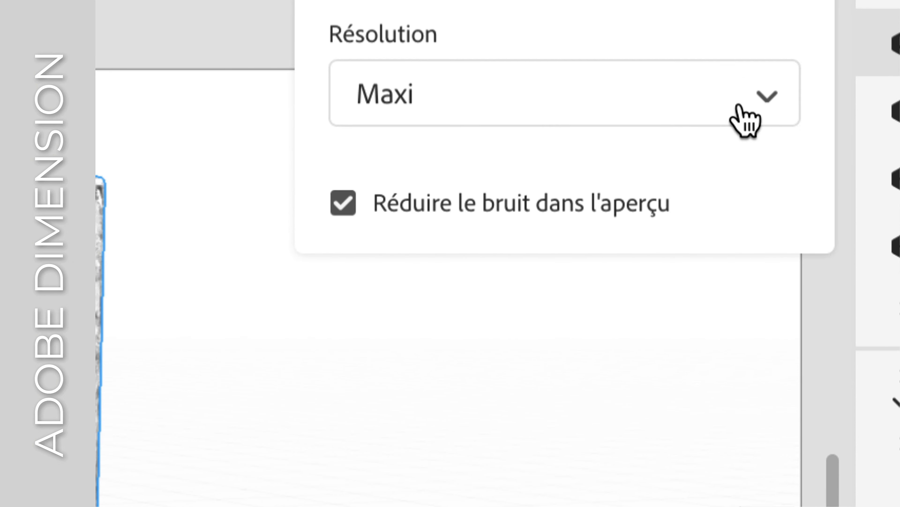
left_click(686, 303)
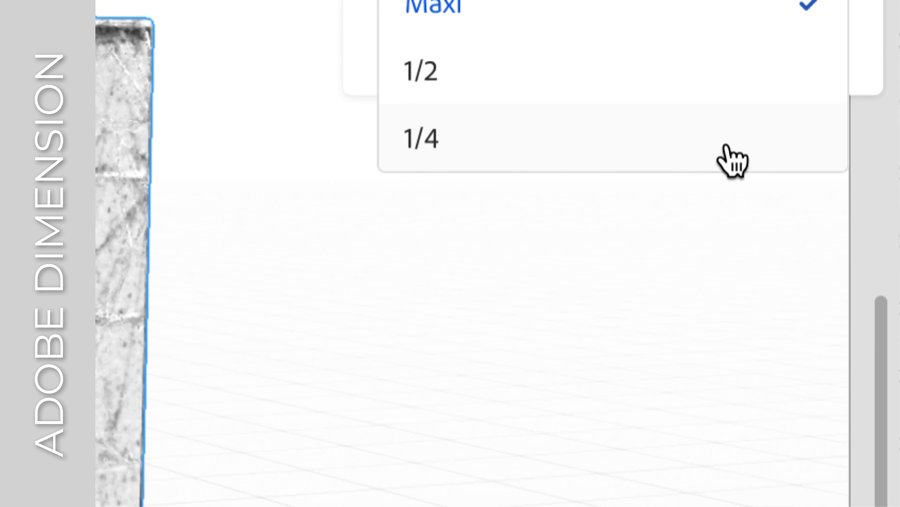
left_click(732, 159)
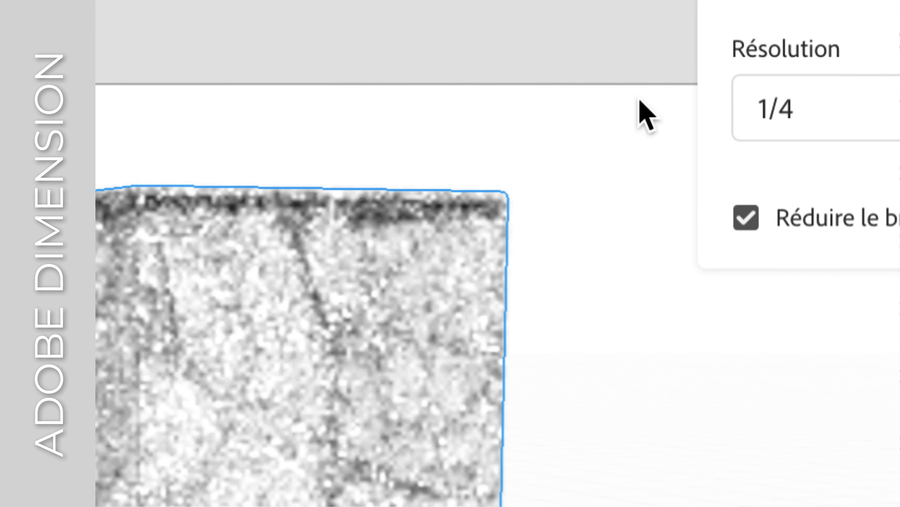
left_click(304, 75)
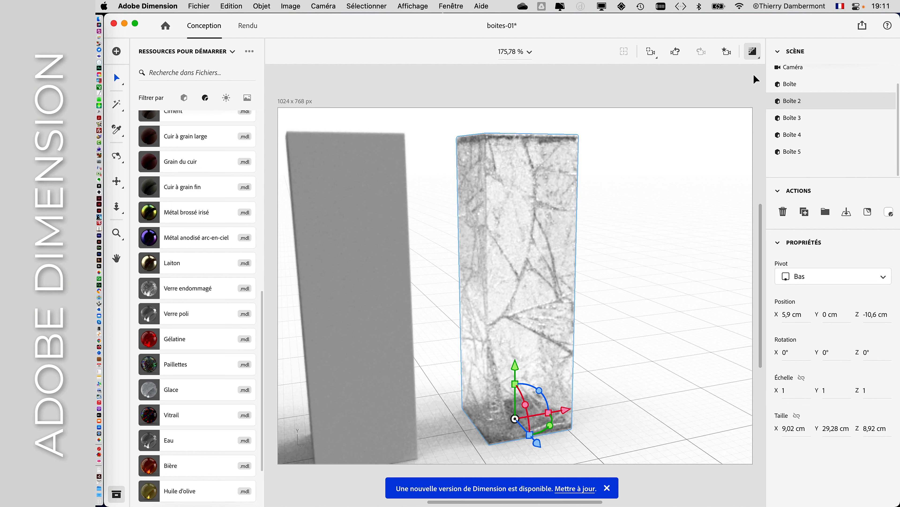
left_click(756, 58)
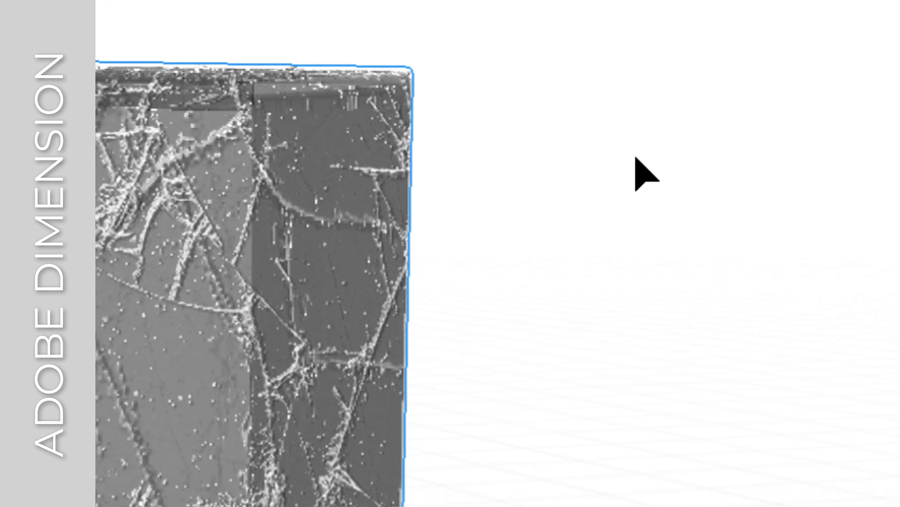
Frame all five boxes, orbit so the glass box is nearest, and select Boîte 3 beside it
left_click(634, 157)
left_click(649, 73)
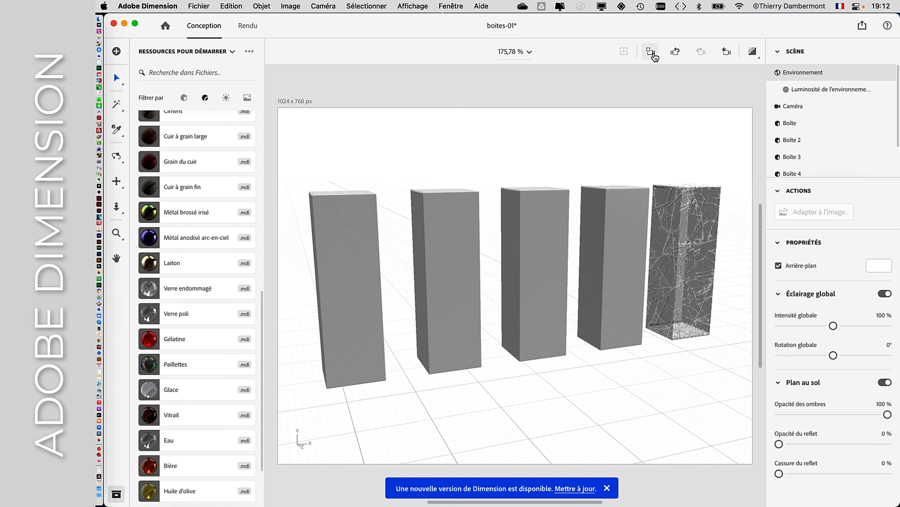
right_click_drag(639, 282, 347, 305)
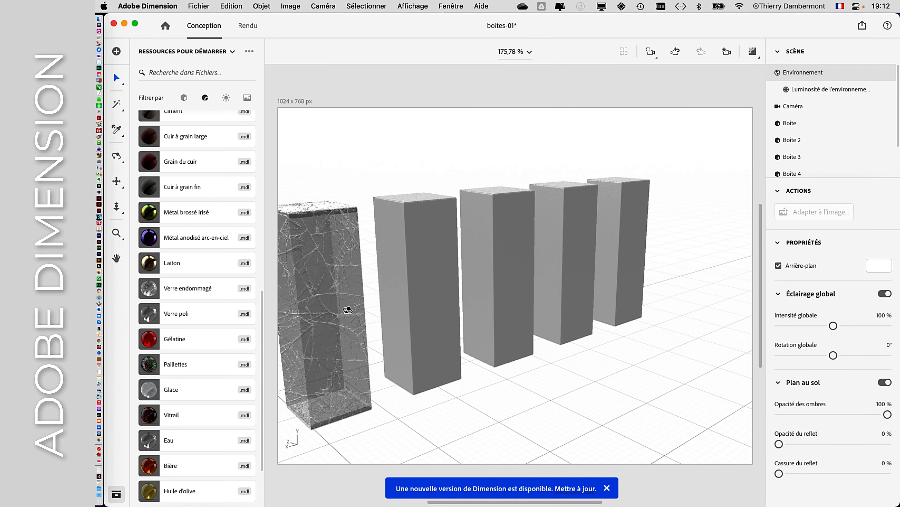
left_click(428, 249)
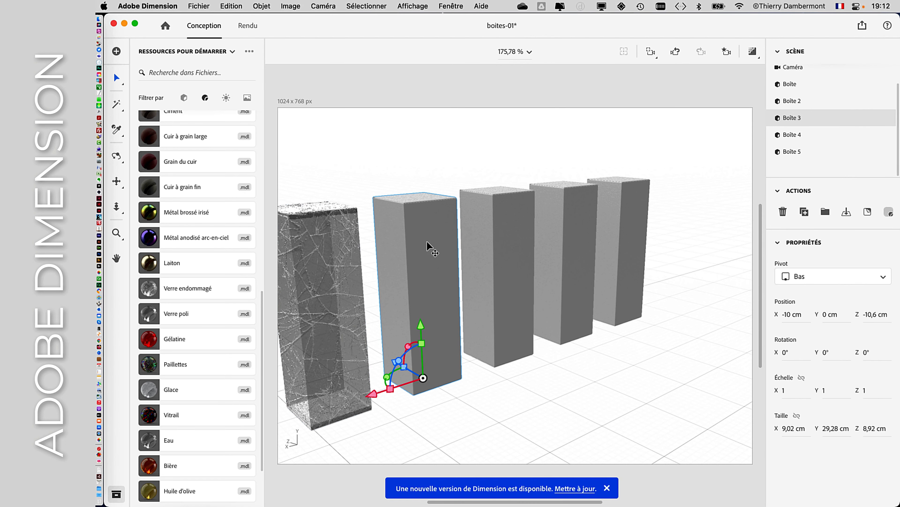
Collapse the Adobe standard materials, expand Matières Substance, and apply Marbre veiné to Boîte 3
scroll(221, 215, "up", 10)
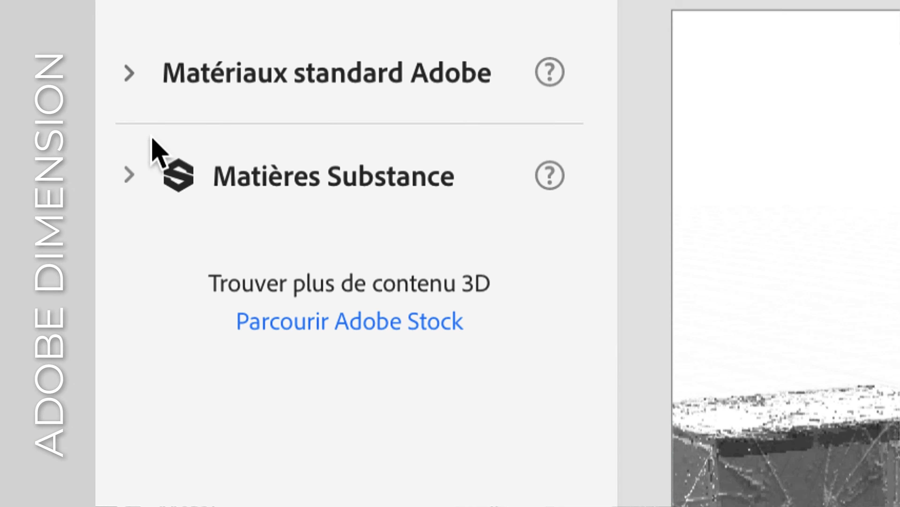
left_click(142, 148)
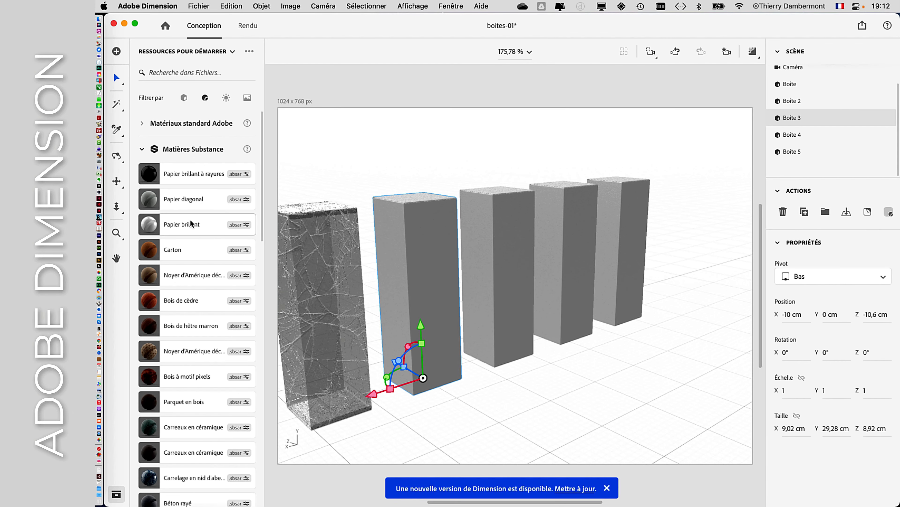
scroll(194, 227, "down", 3)
scroll(194, 227, "down", 10)
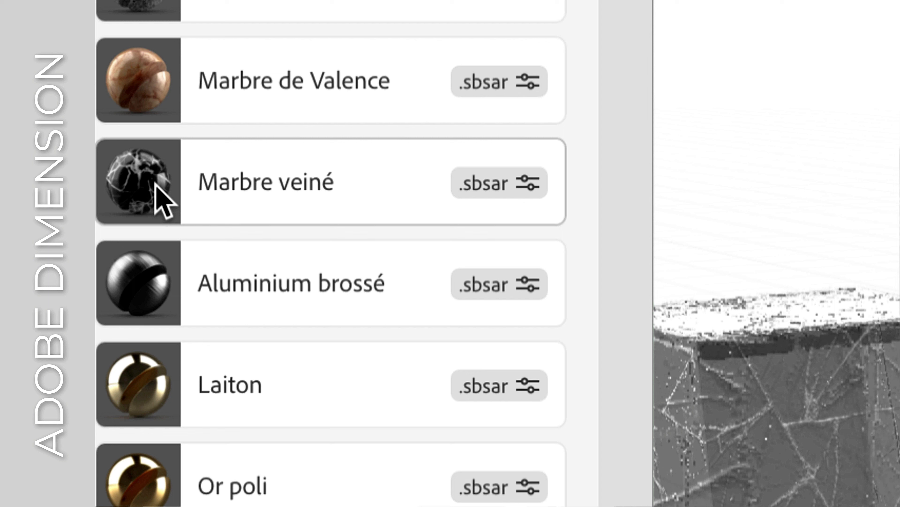
left_click(155, 182)
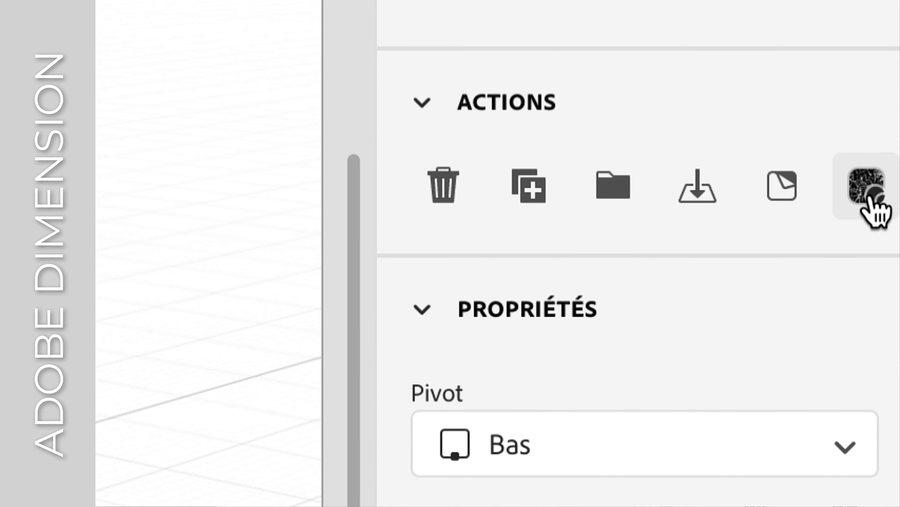
Edit Boîte 3's Marbre veiné material, setting its linked X and Y repeat to 1,6 and Cassure du marbre to 0,78
left_click(870, 198)
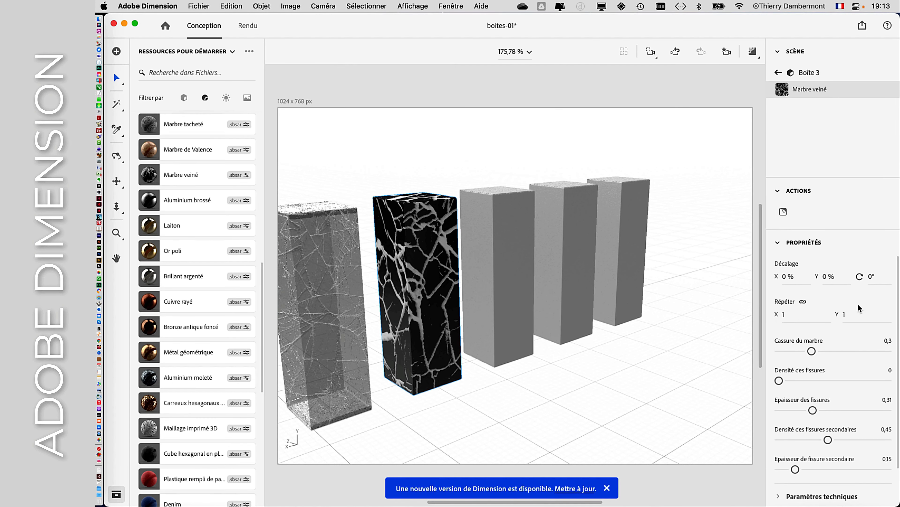
scroll(859, 308, "down", 1)
scroll(860, 304, "up", 1)
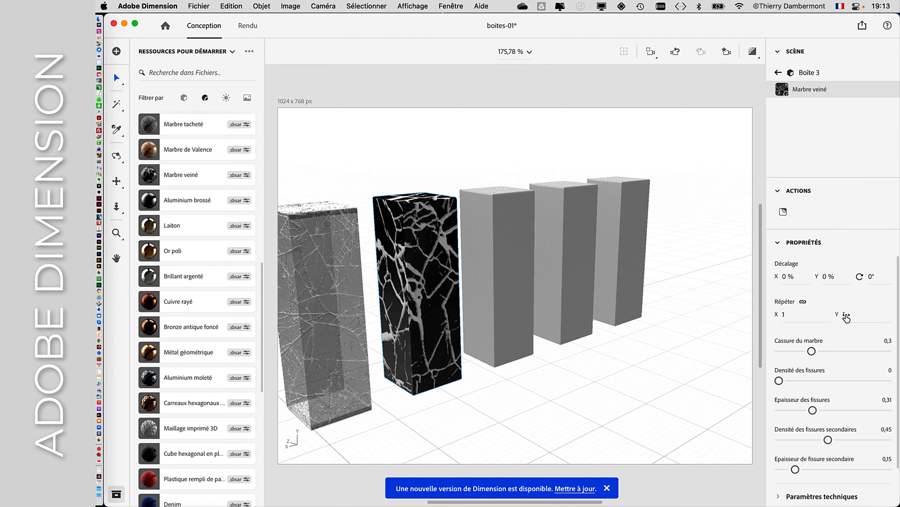
left_click_drag(847, 317, 877, 316)
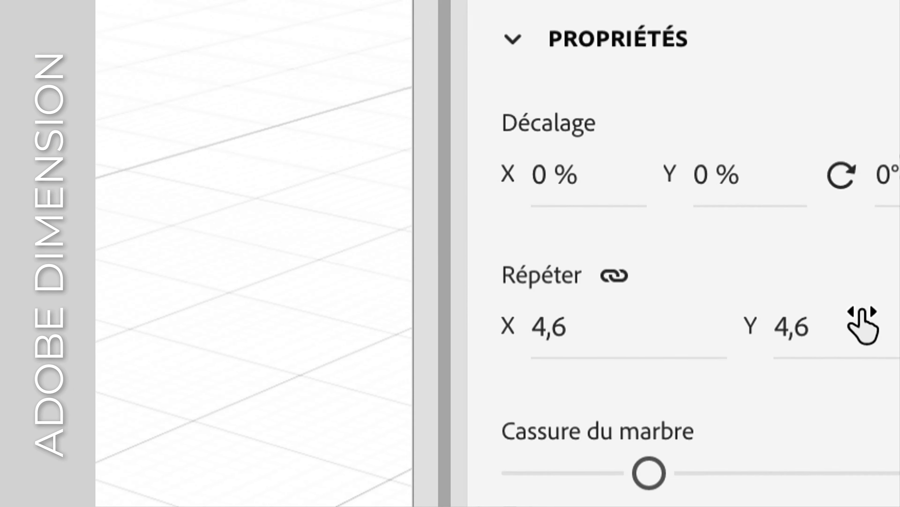
left_click_drag(864, 330, 810, 328)
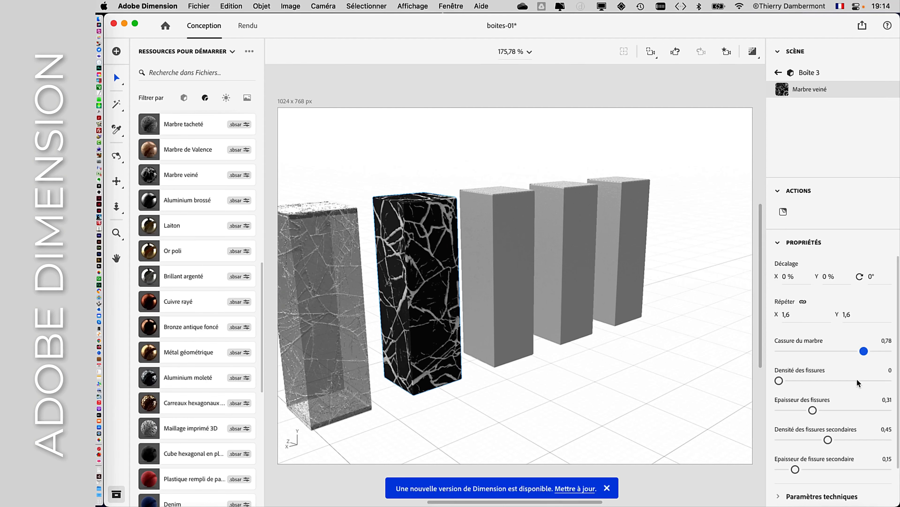
Adjust the Densité des fissures of Boîte 3's veined marble, raising it and easing it back partway
scroll(856, 378, "down", 2)
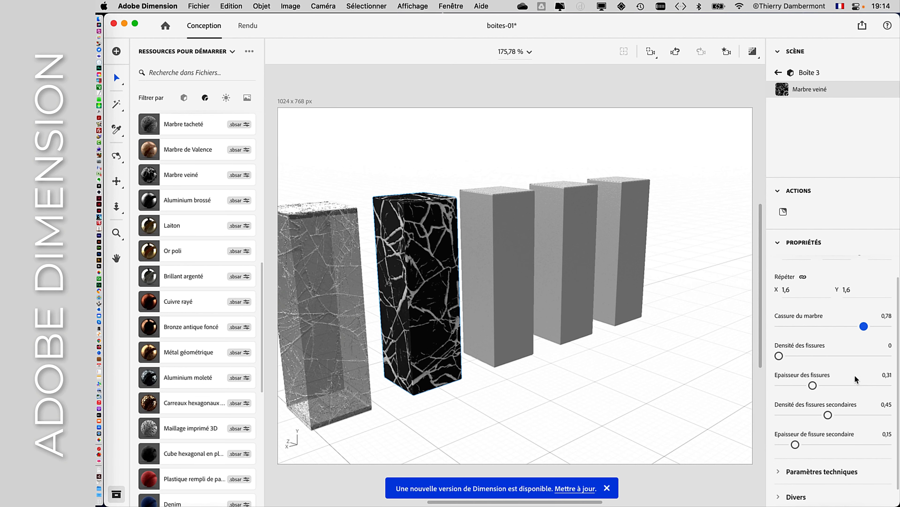
left_click(816, 356)
left_click_drag(819, 355, 792, 356)
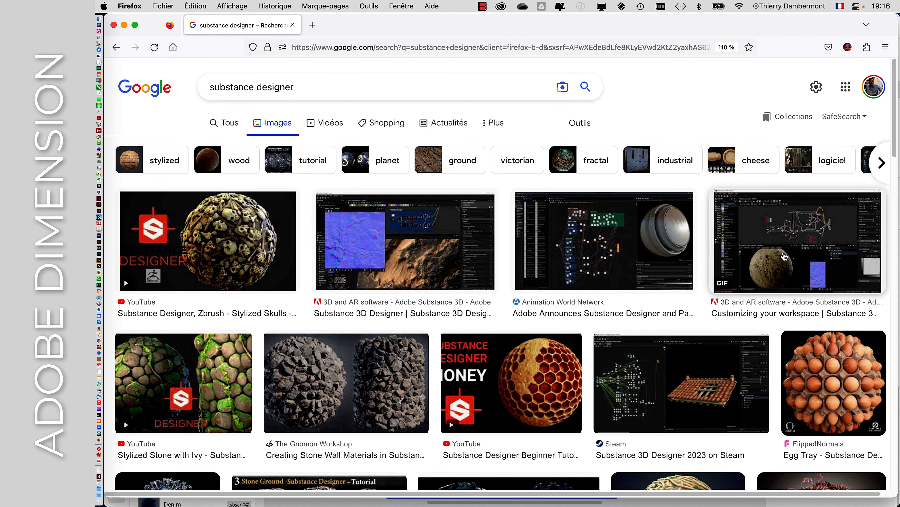
Enlarge the Google Images results for substance designer to 150 % in Firefox and examine the example procedural materials
key("super+equal")
key("super+equal")
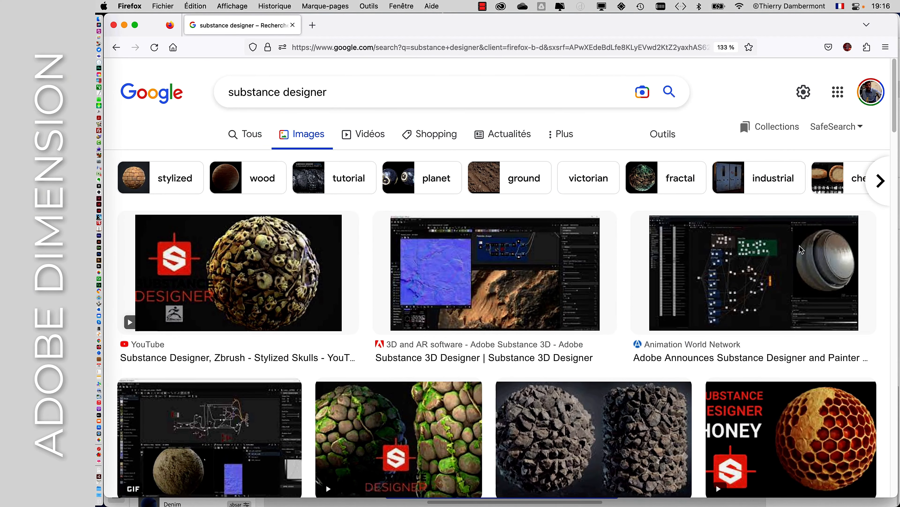
key("super+equal")
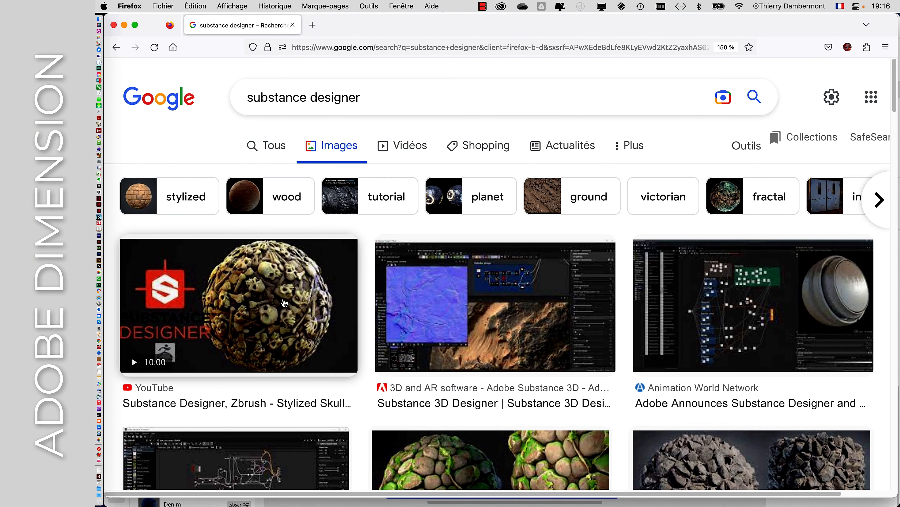
scroll(678, 320, "down", 3)
scroll(645, 315, "down", 2)
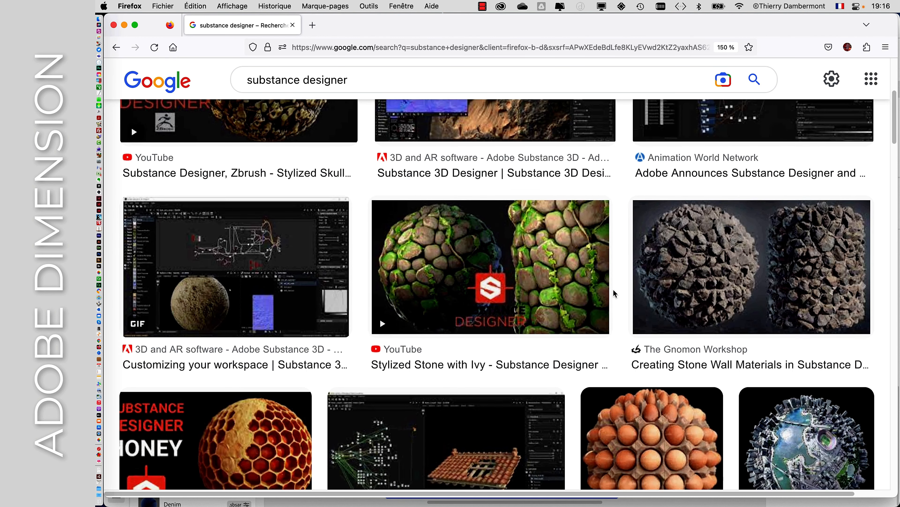
scroll(613, 289, "down", 10)
scroll(613, 298, "down", 5)
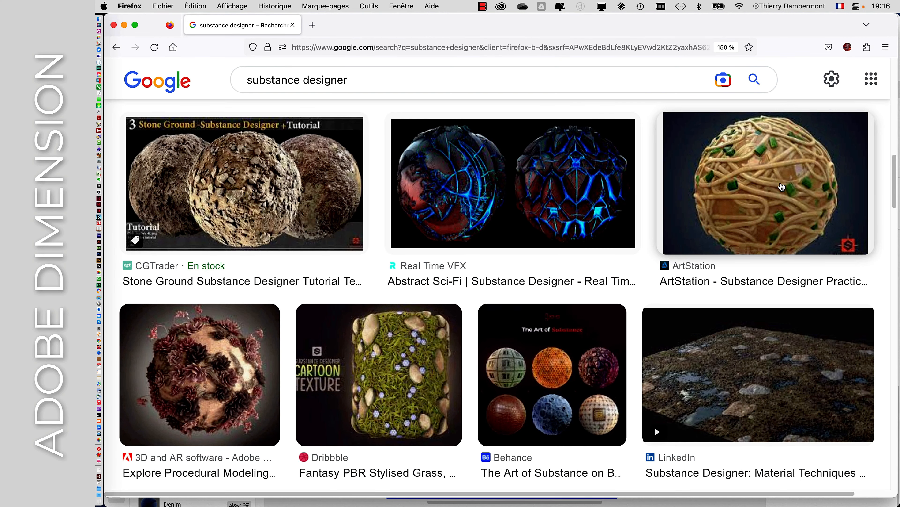
scroll(654, 218, "down", 3)
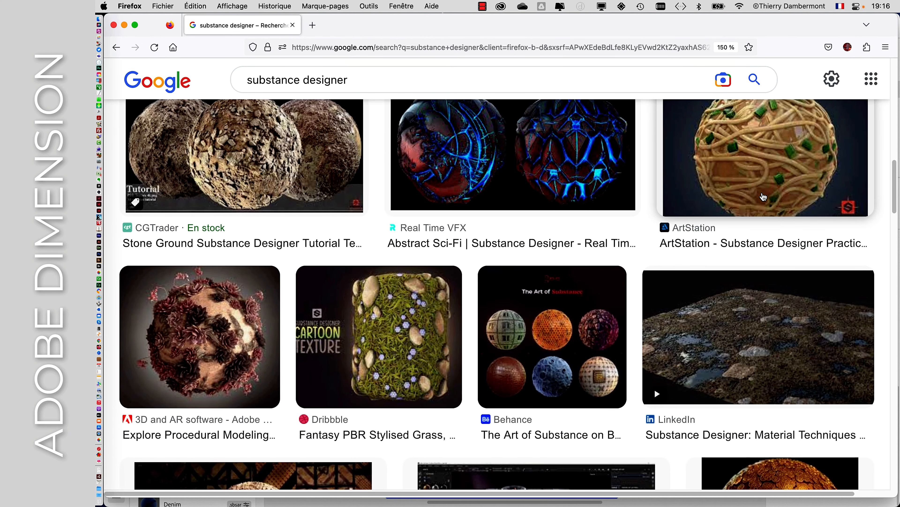
scroll(654, 218, "down", 7)
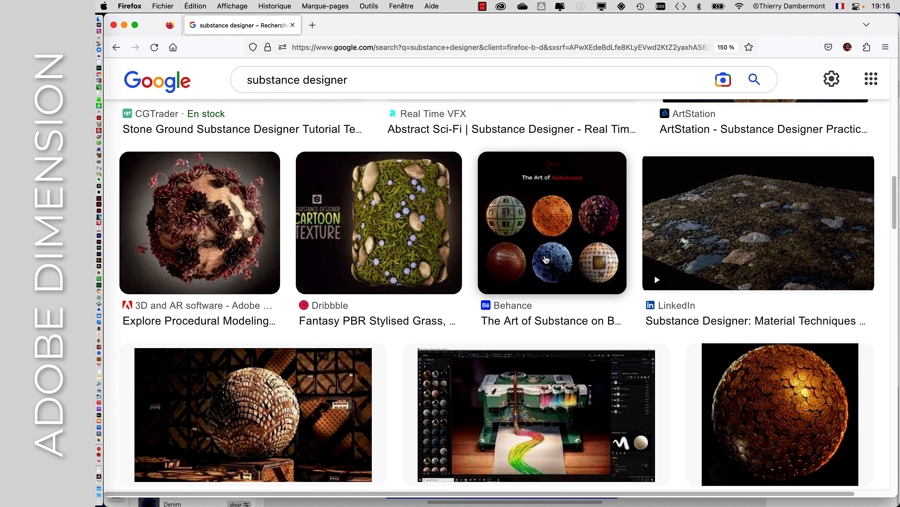
Examine more Substance Designer material examples in the image results, including textured spheres, stylised surfaces and node graphs
scroll(489, 257, "down", 3)
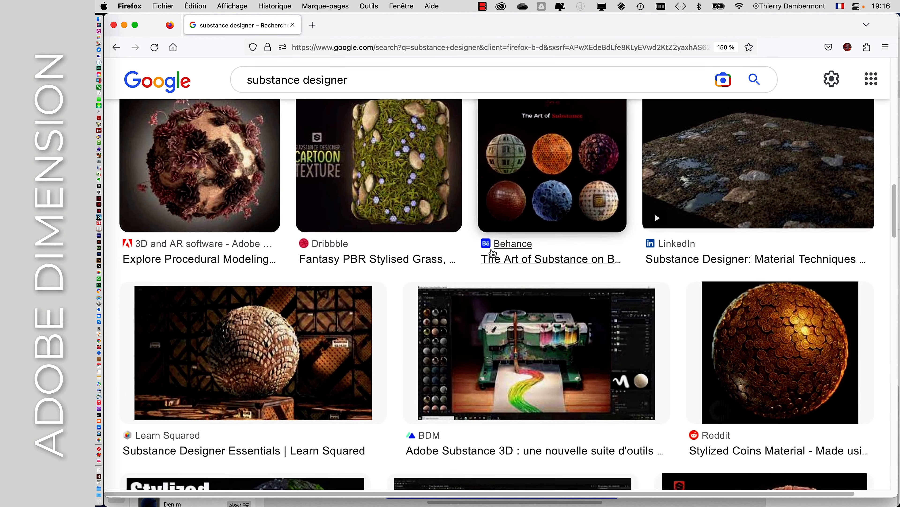
scroll(375, 255, "down", 4)
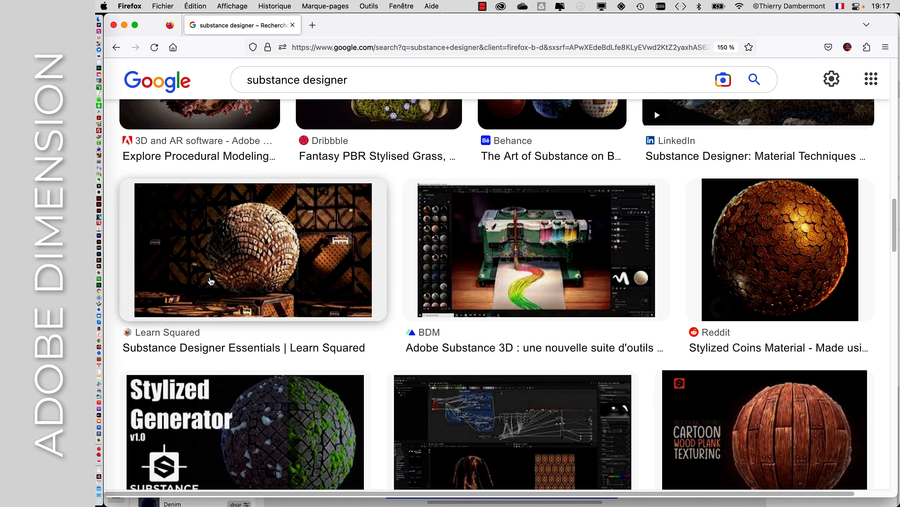
scroll(258, 279, "down", 8)
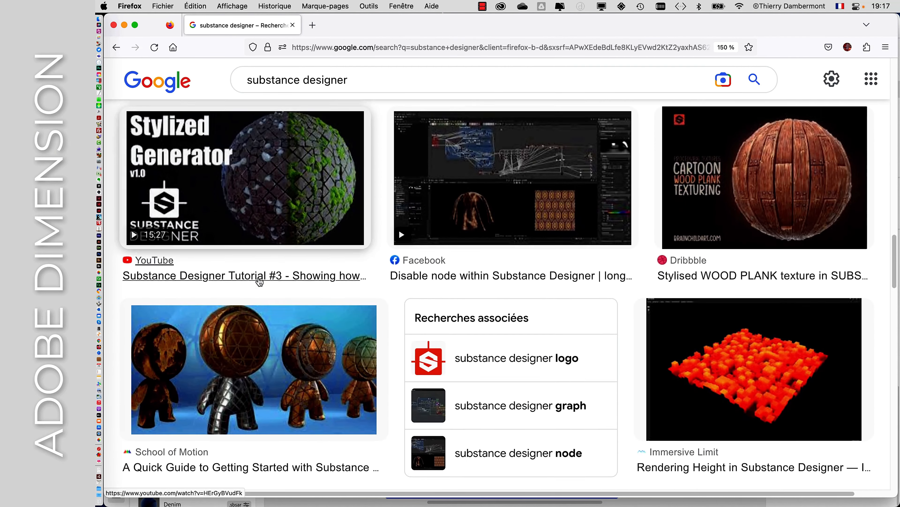
scroll(297, 272, "up", 10)
scroll(296, 280, "down", 9)
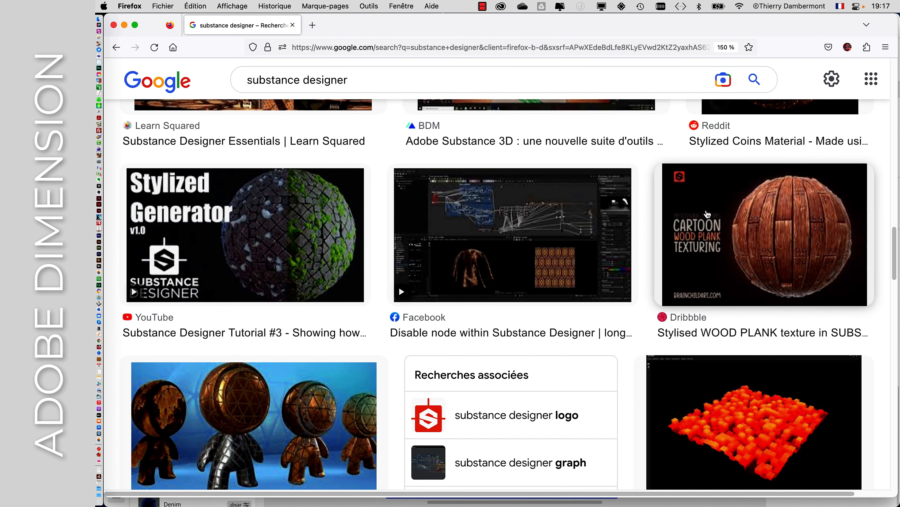
scroll(707, 214, "down", 10)
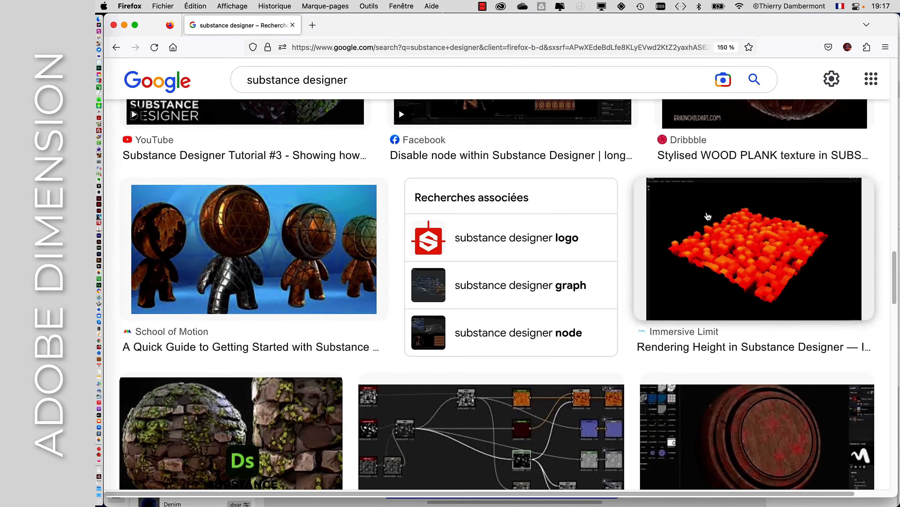
scroll(708, 217, "down", 3)
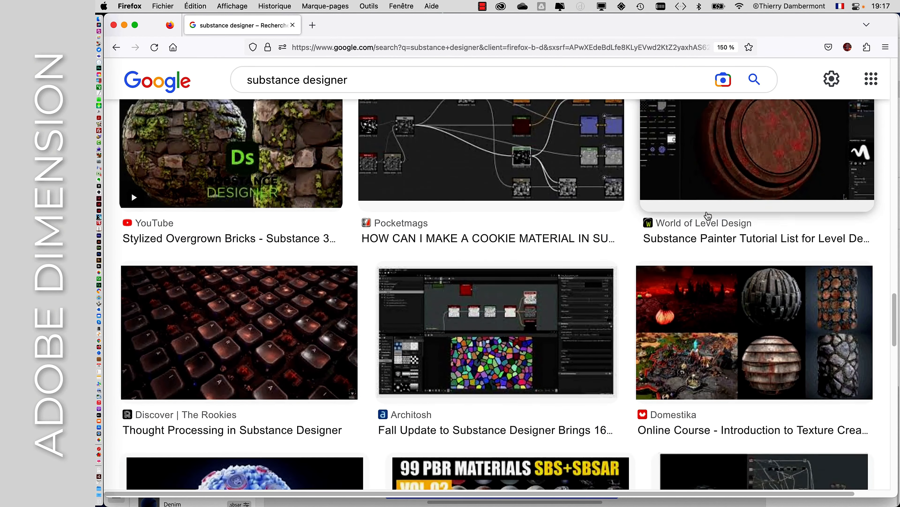
scroll(706, 213, "down", 3)
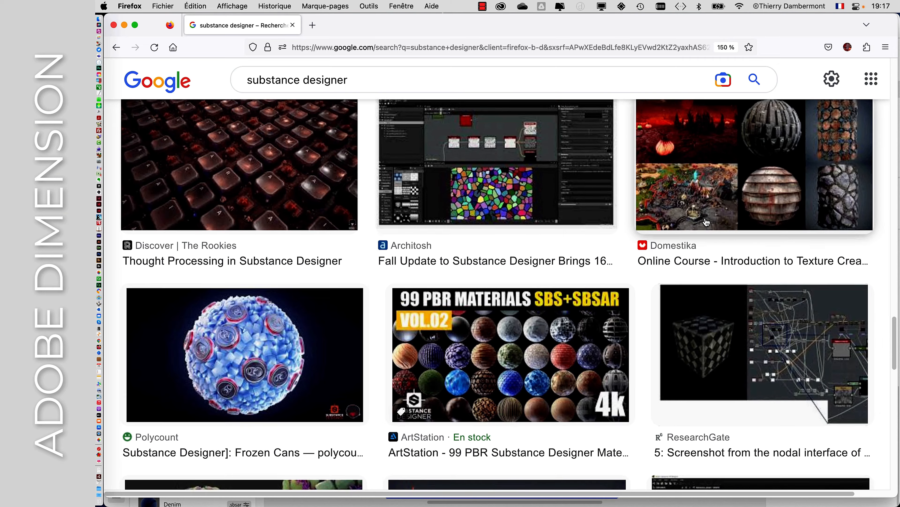
Open the ResearchGate page of the Substance Designer nodal interface screenshot and agree to its privacy notice
scroll(742, 250, "down", 1)
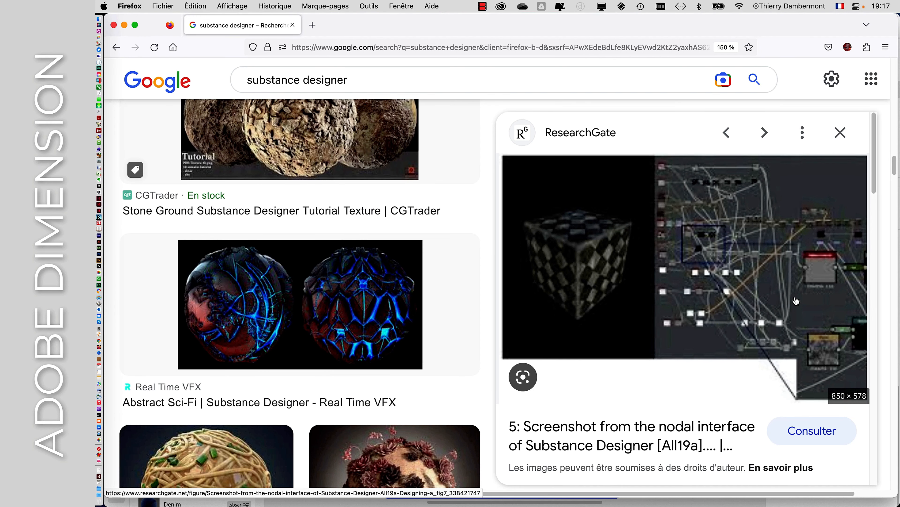
left_click(822, 434)
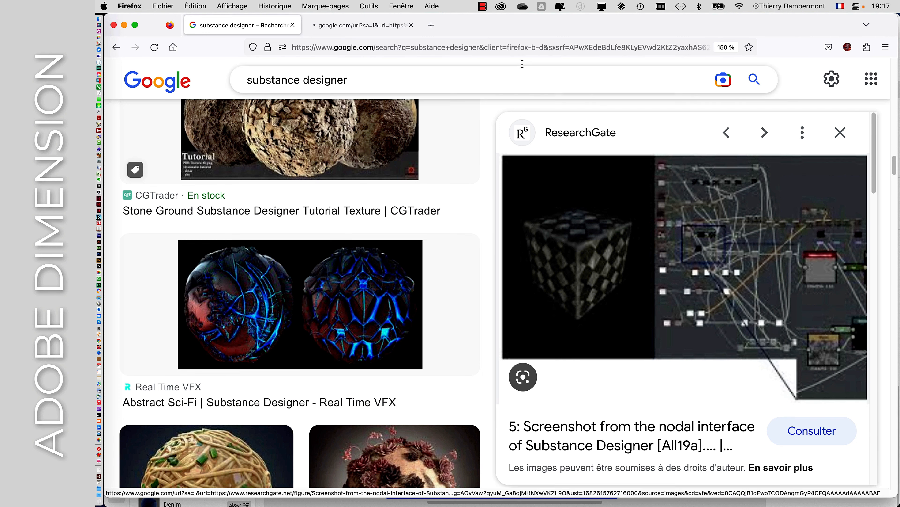
left_click(373, 28)
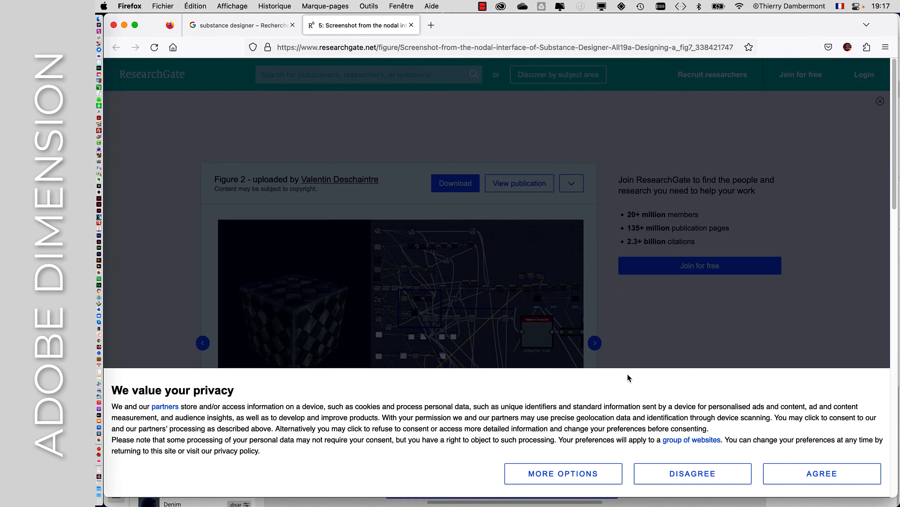
left_click(847, 480)
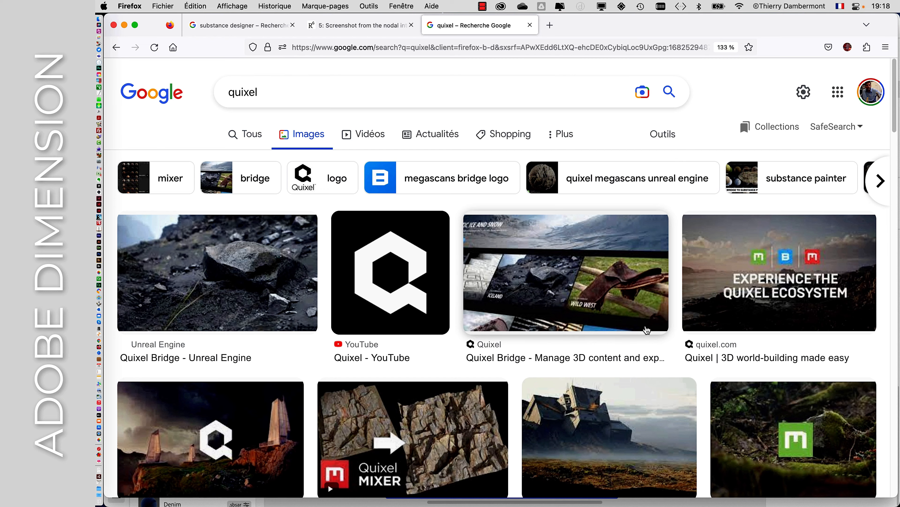
Look through the Google Images results for quixel, covering Megascans, Bridge and Mixer examples
scroll(646, 330, "down", 10)
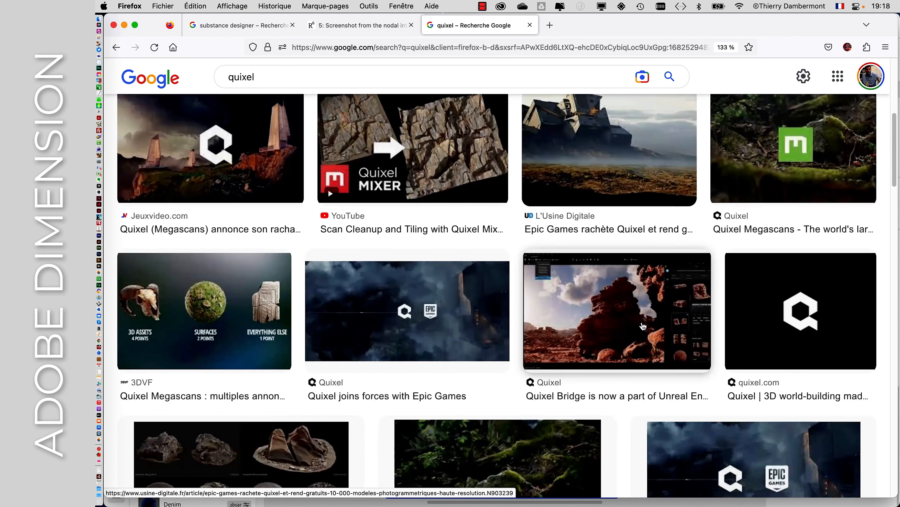
scroll(643, 326, "down", 4)
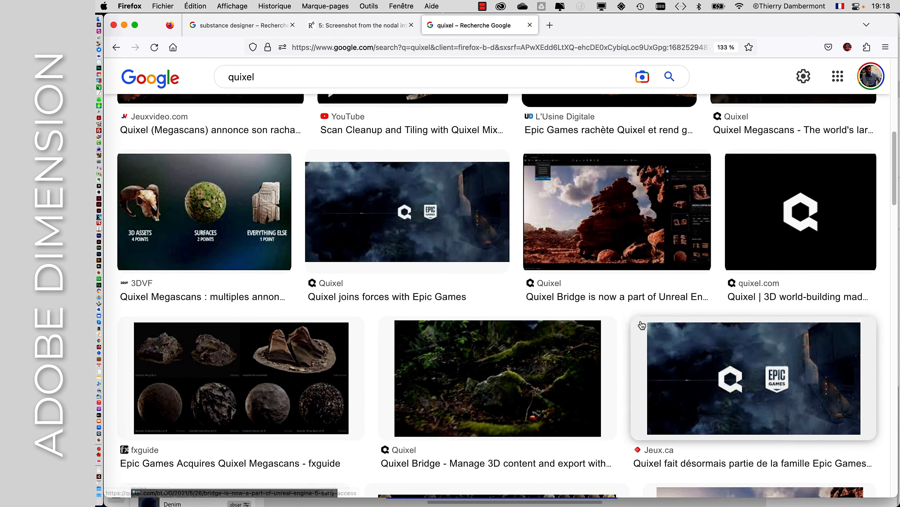
scroll(642, 325, "down", 4)
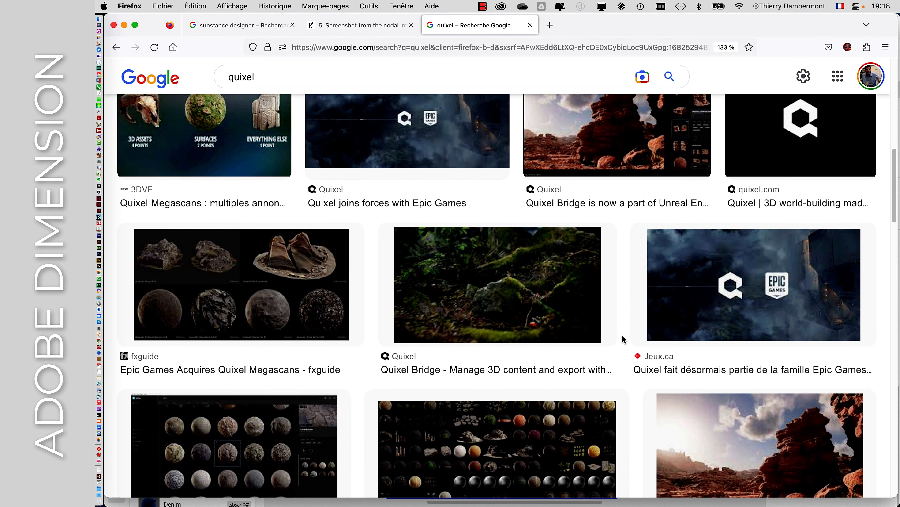
scroll(624, 339, "up", 20)
Switch the quixel search to all web results and look through the listed sites
left_click(241, 135)
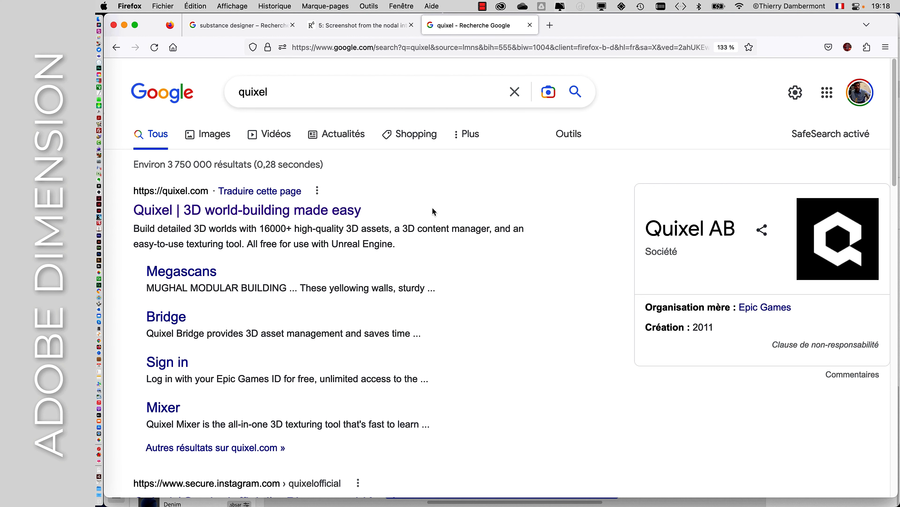
scroll(461, 212, "down", 7)
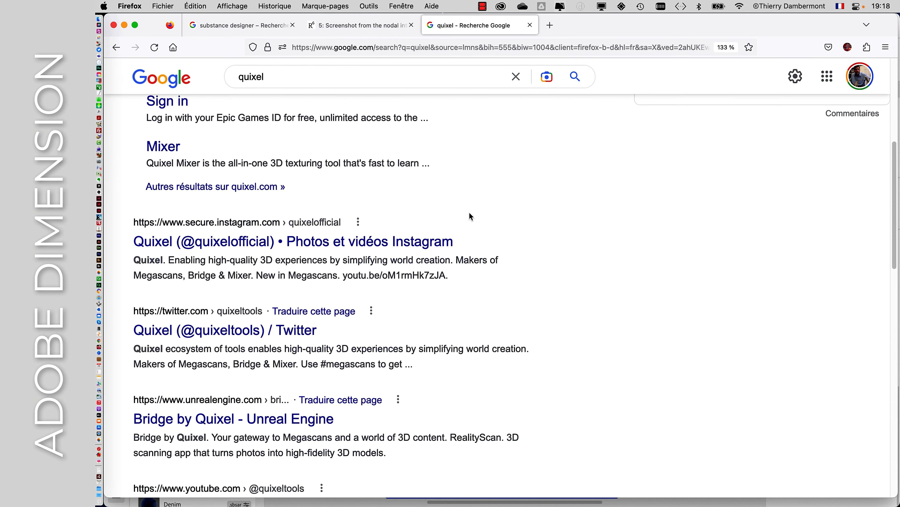
scroll(595, 309, "down", 3)
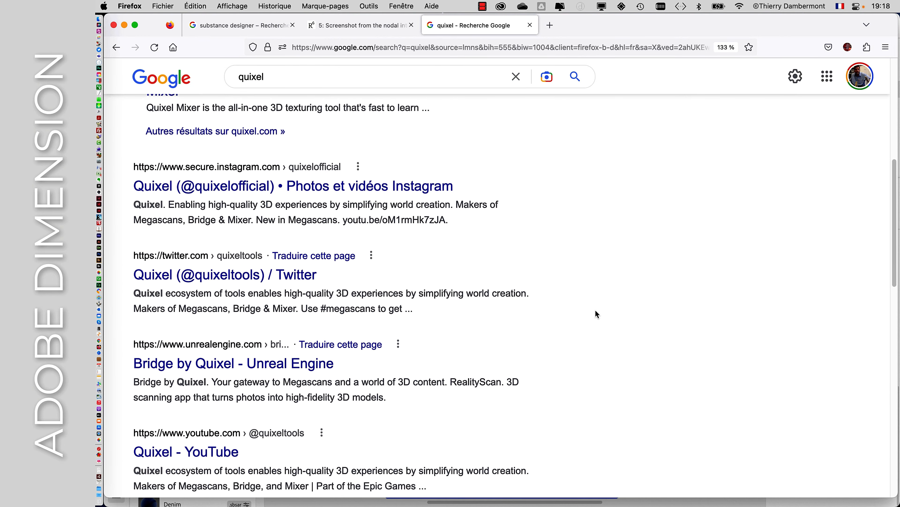
scroll(594, 309, "up", 1)
scroll(593, 308, "up", 8)
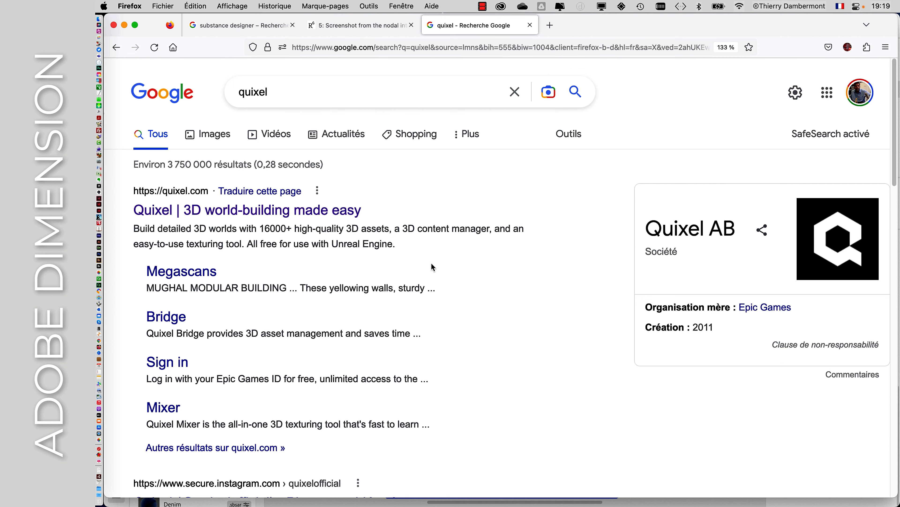
Open the quixel.com homepage and look through its product sections
left_click(270, 134)
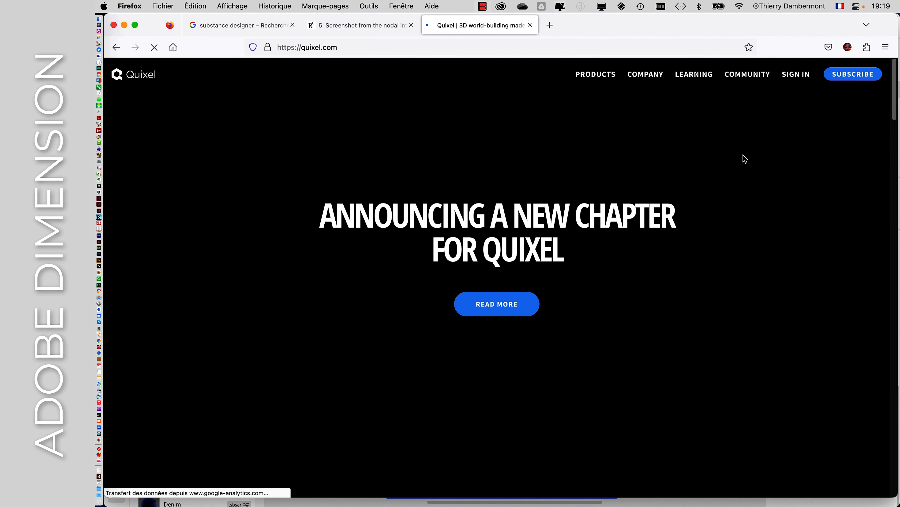
scroll(709, 264, "down", 3)
scroll(712, 264, "down", 3)
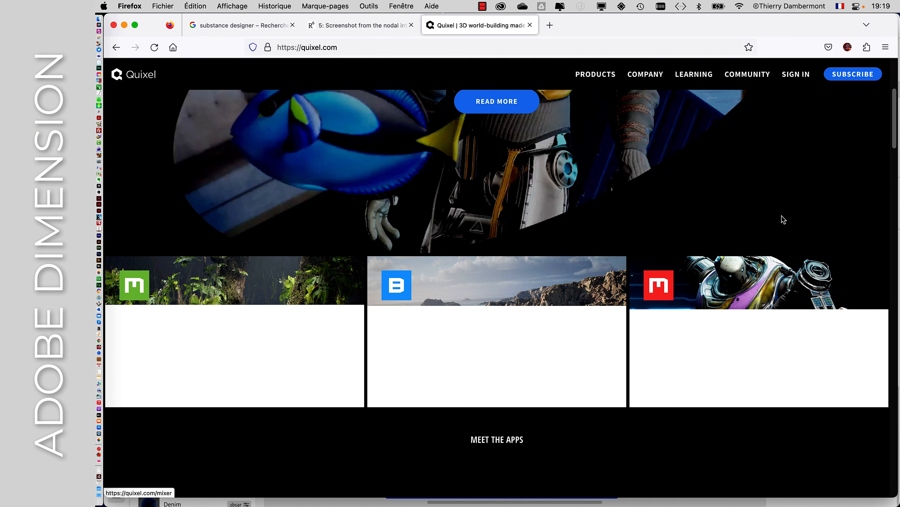
scroll(782, 220, "down", 3)
scroll(772, 273, "down", 6)
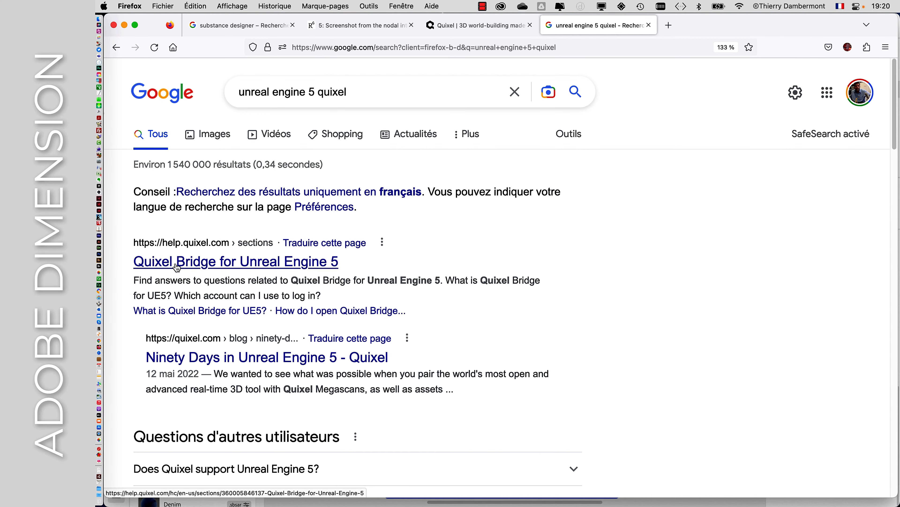
Look over the web results for unreal engine 5 quixel and switch to the image results
scroll(513, 362, "down", 5)
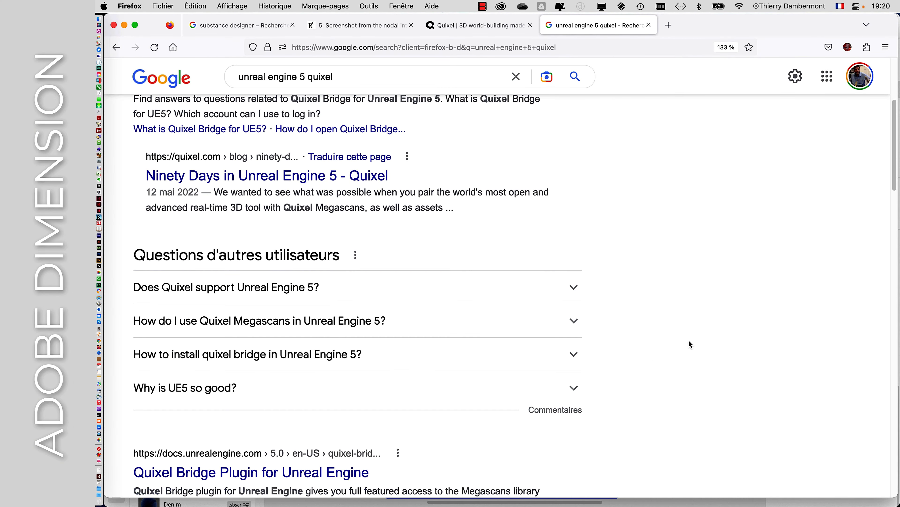
scroll(586, 217, "up", 5)
left_click(229, 136)
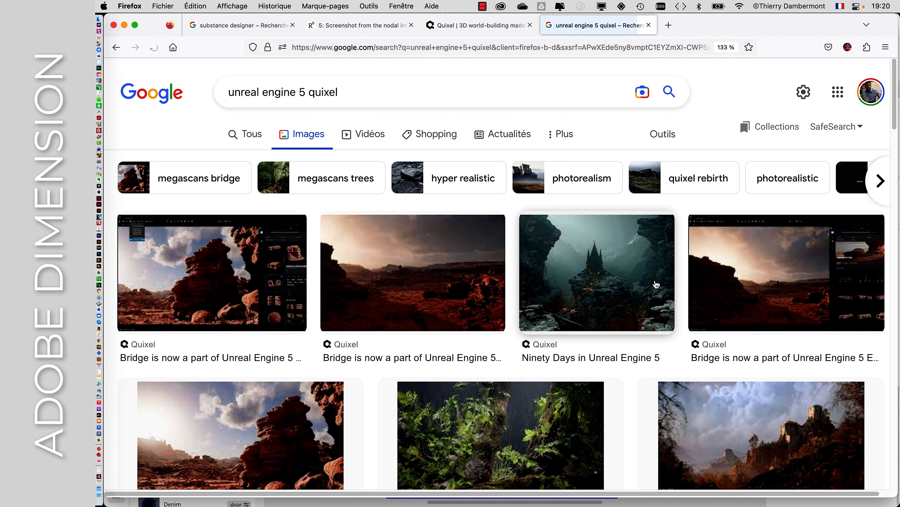
Examine the photorealistic environments and Quixel Bridge examples in the image results for unreal engine 5 quixel
scroll(652, 282, "down", 5)
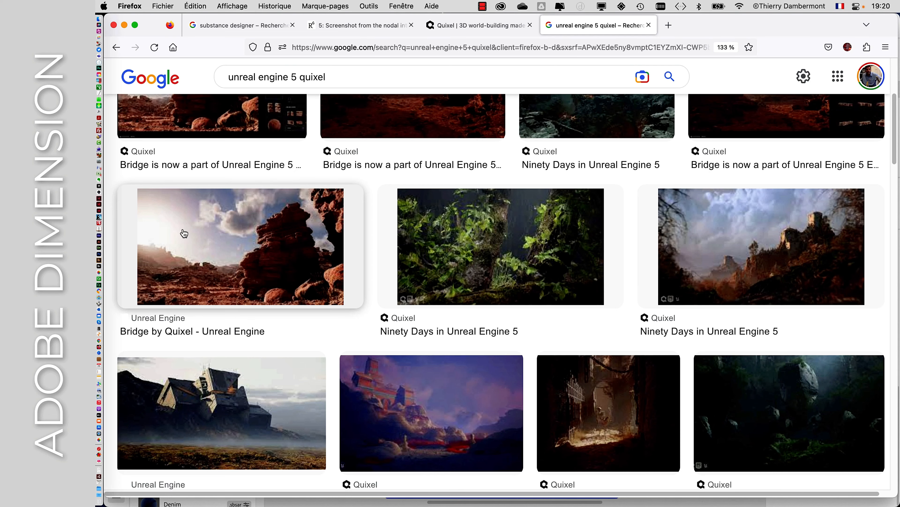
scroll(600, 264, "down", 5)
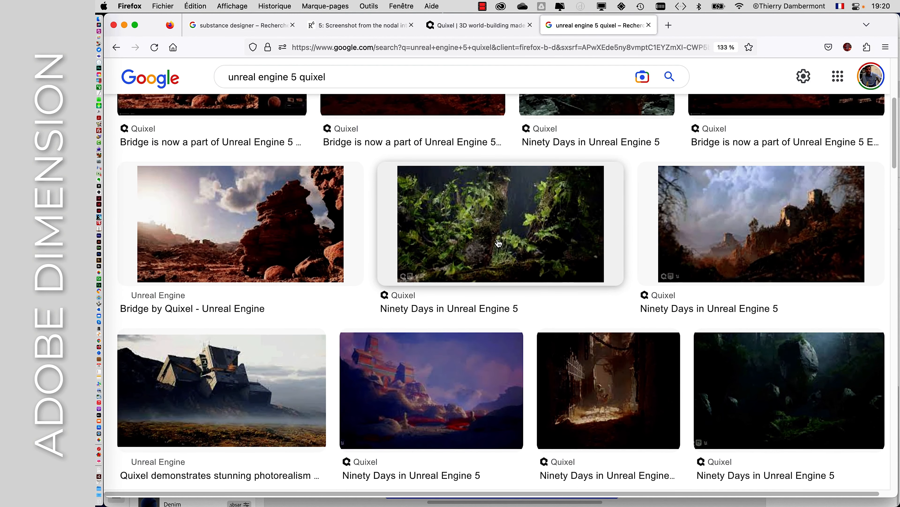
scroll(501, 263, "down", 6)
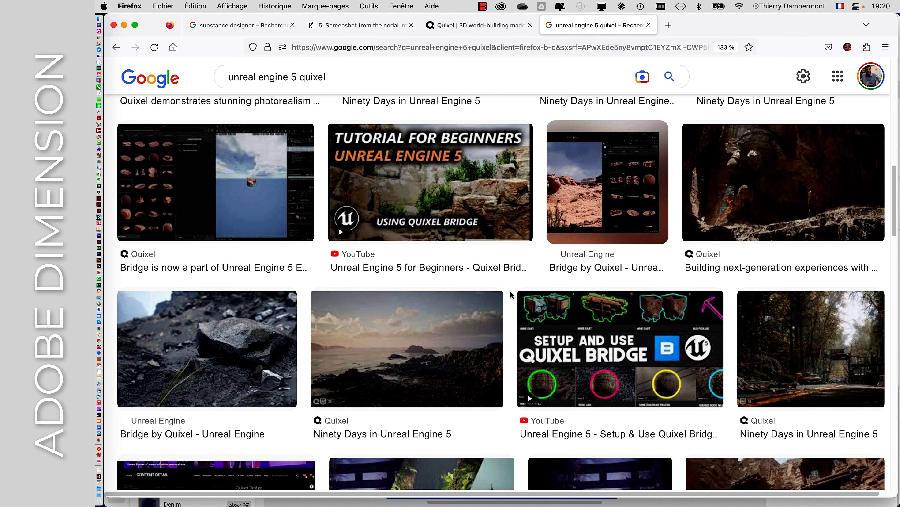
scroll(510, 290, "down", 5)
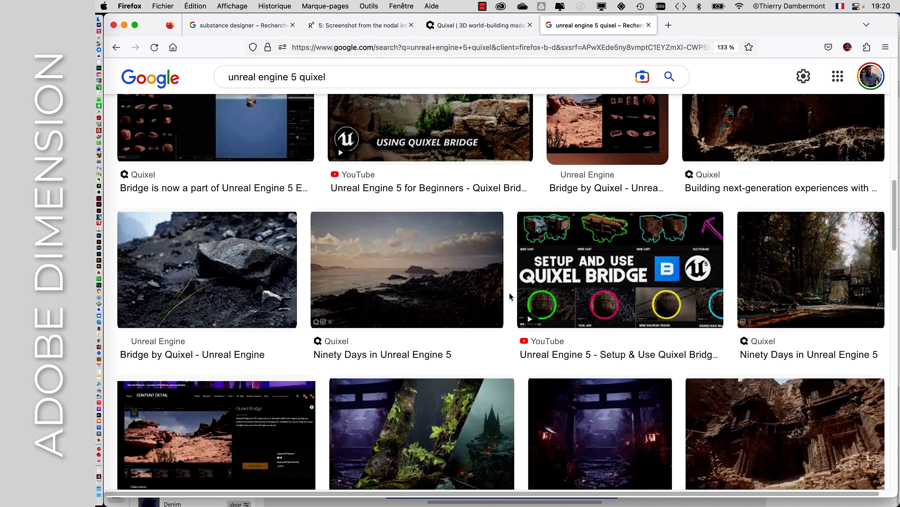
scroll(509, 294, "down", 5)
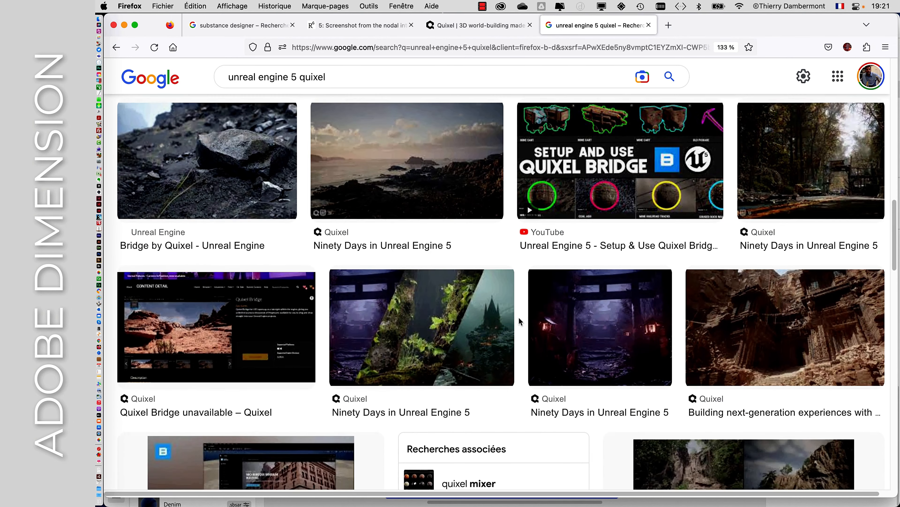
scroll(520, 318, "down", 2)
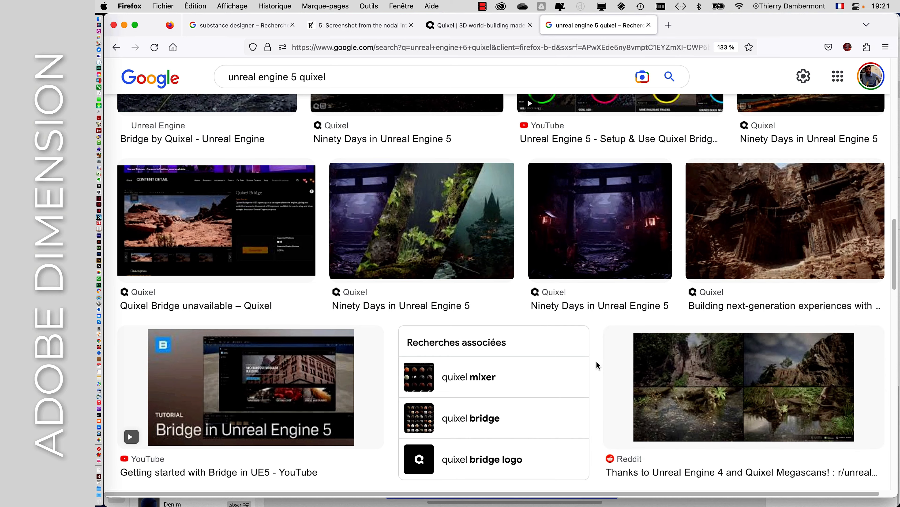
scroll(597, 362, "down", 2)
scroll(597, 365, "down", 4)
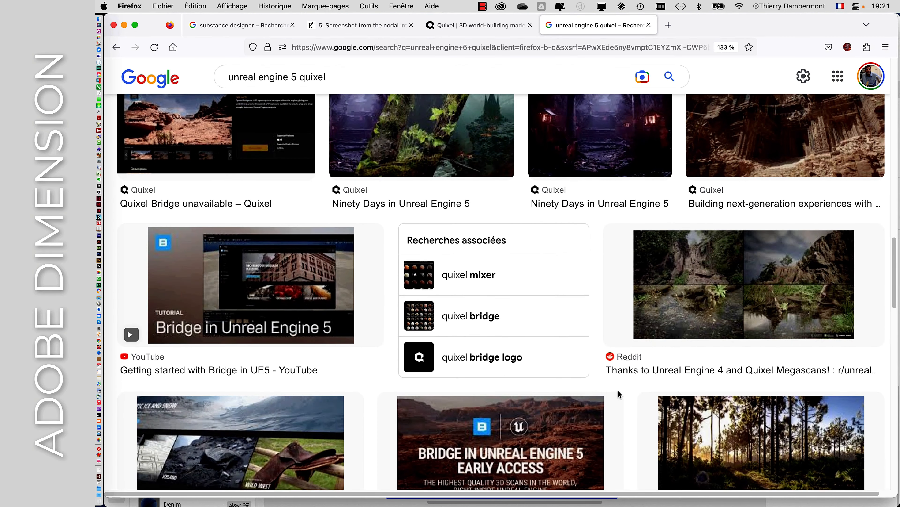
scroll(627, 405, "down", 5)
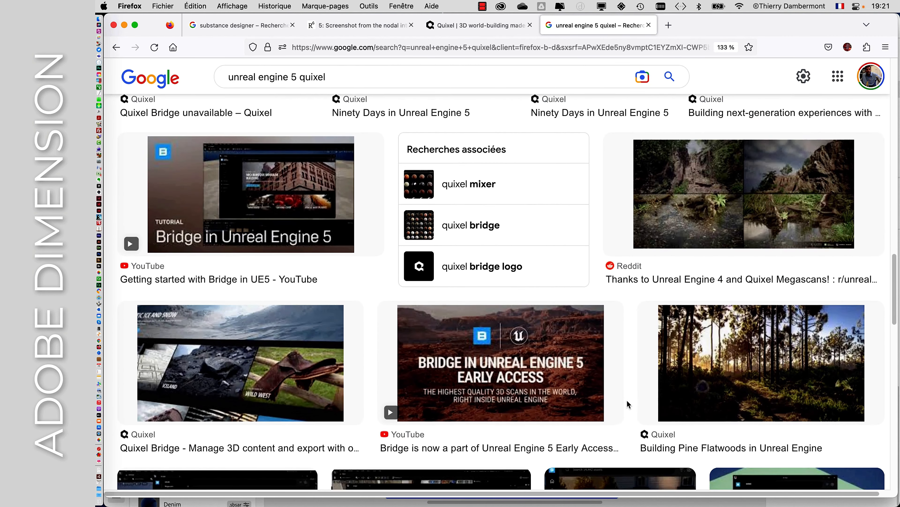
scroll(626, 401, "down", 3)
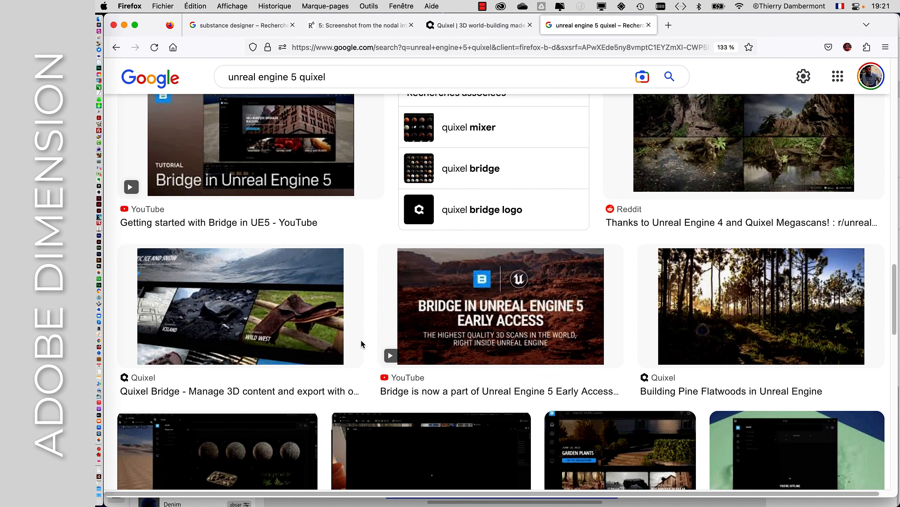
scroll(368, 227, "up", 20)
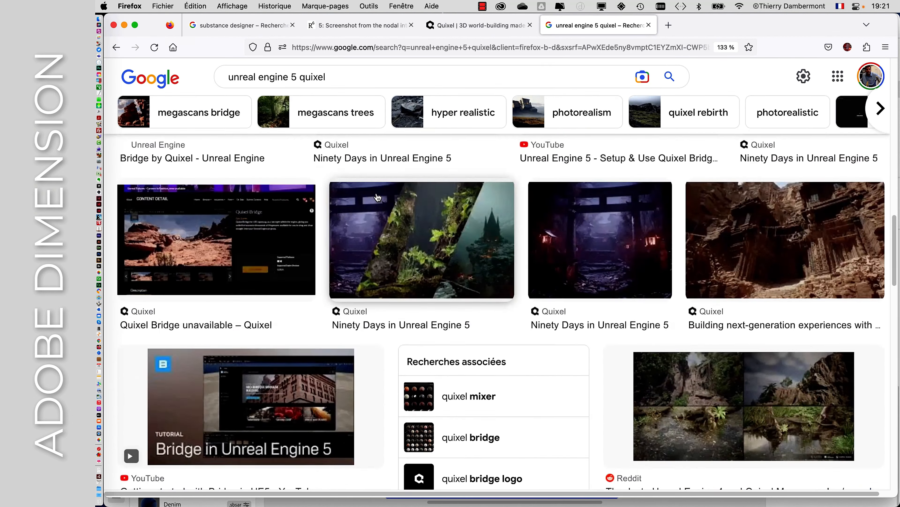
scroll(374, 196, "up", 4)
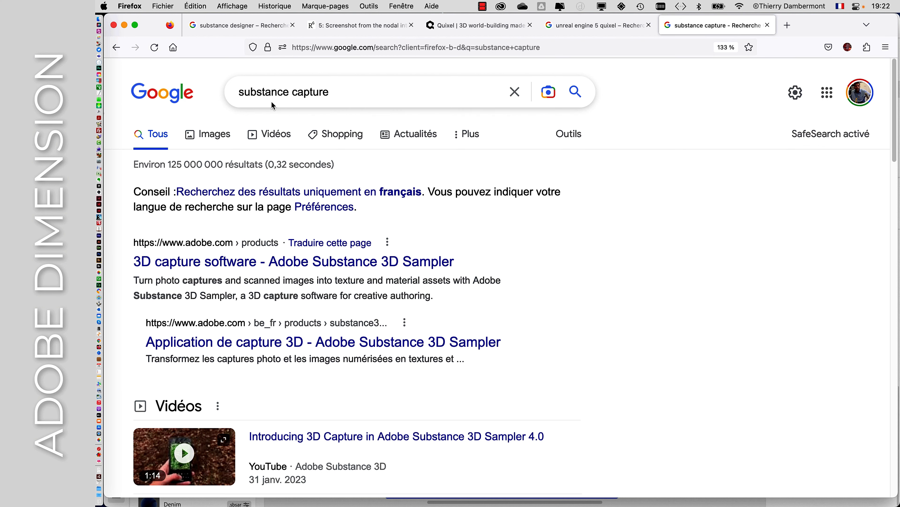
Look over the web results for substance capture and switch to the image results
scroll(598, 311, "down", 2)
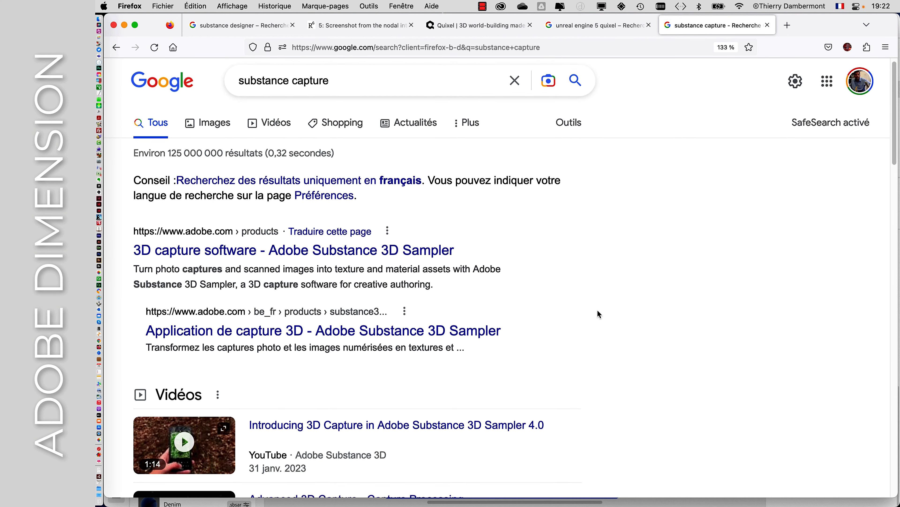
scroll(598, 312, "down", 3)
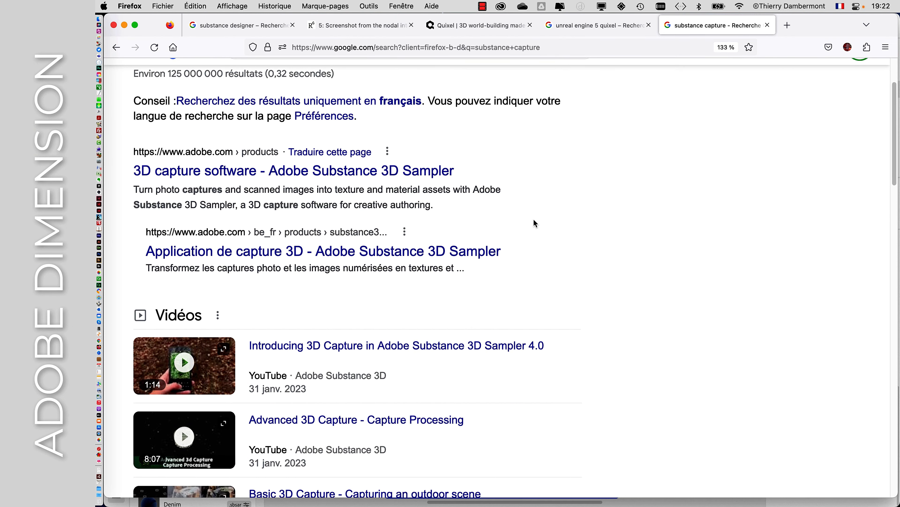
scroll(533, 223, "up", 4)
left_click(219, 134)
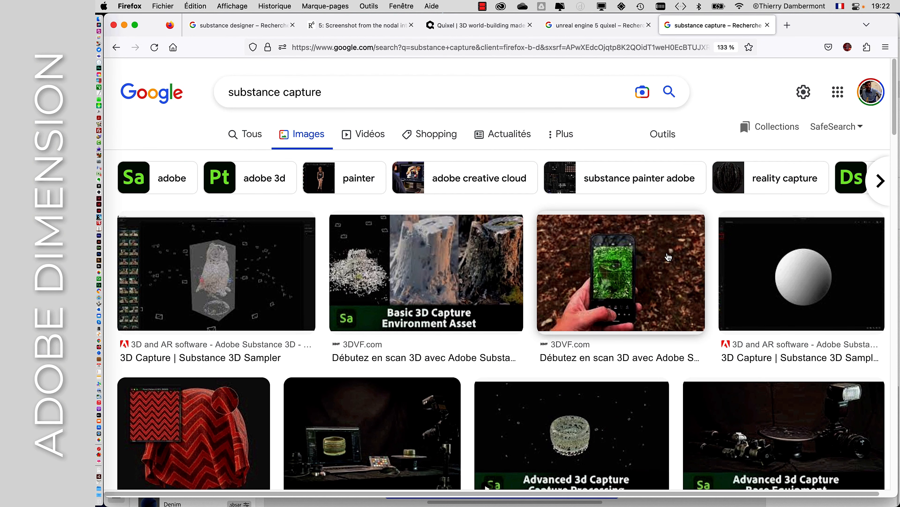
Examine the 3D scanning and material capture examples in the image results for substance capture
scroll(712, 257, "down", 3)
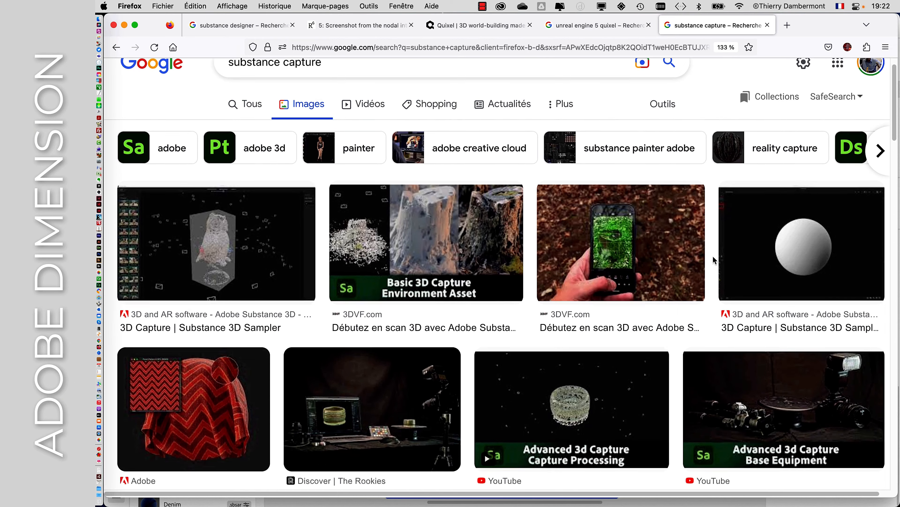
scroll(714, 257, "down", 2)
scroll(674, 351, "down", 5)
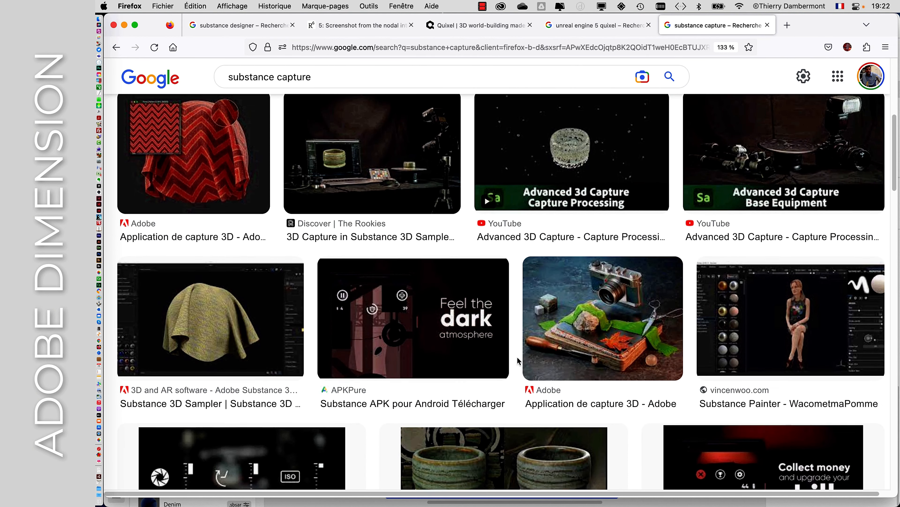
scroll(518, 357, "down", 3)
scroll(517, 357, "down", 3)
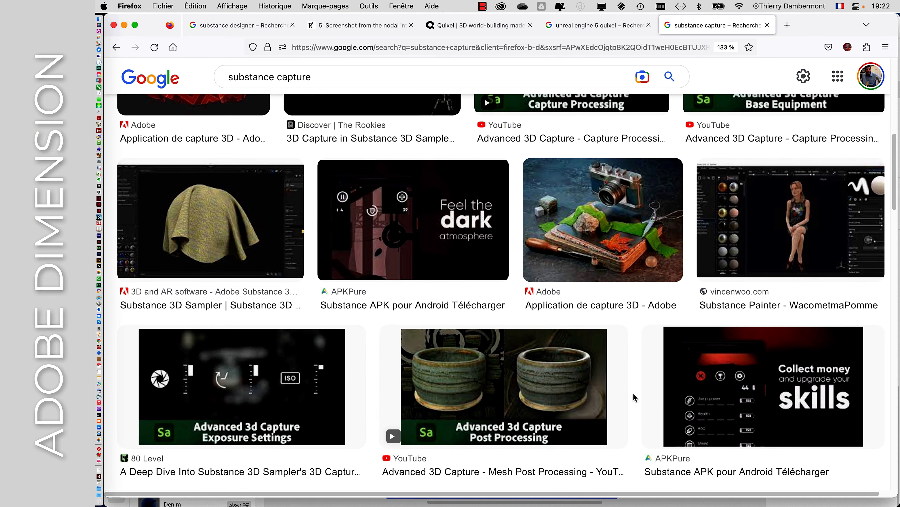
scroll(635, 397, "down", 10)
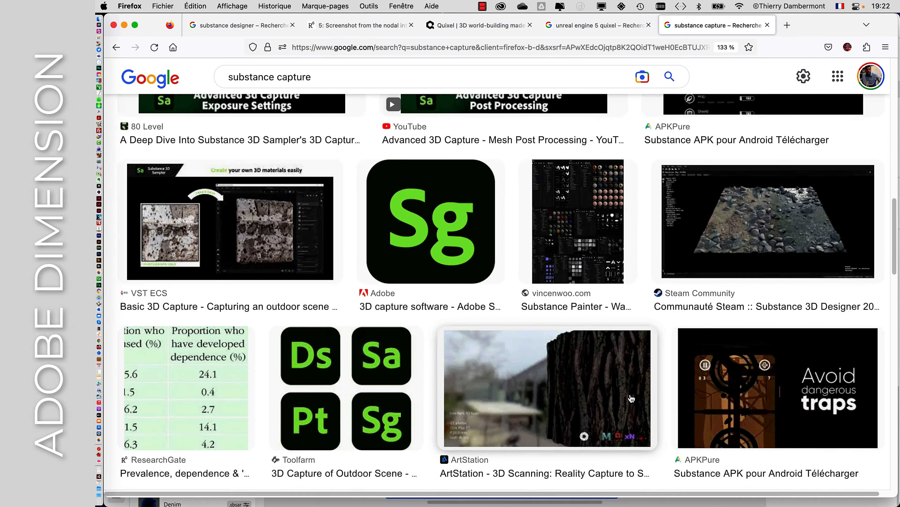
scroll(655, 408, "down", 3)
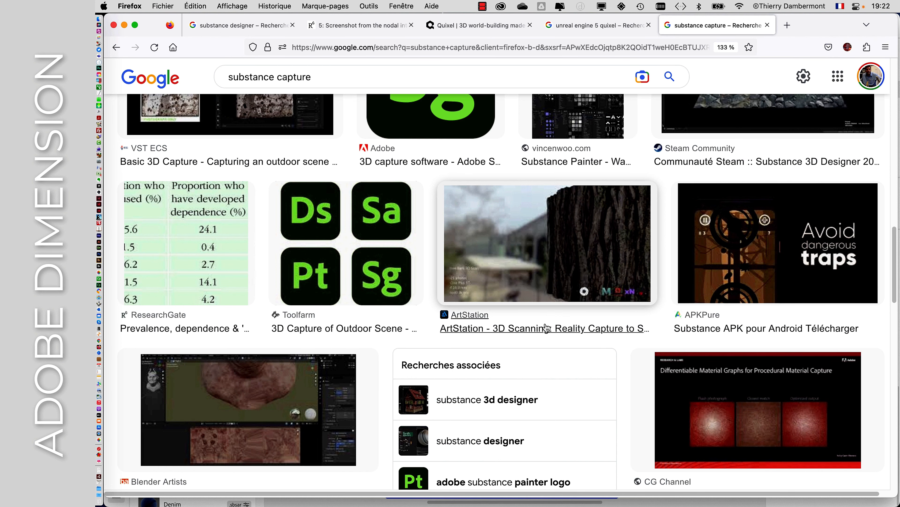
scroll(649, 287, "down", 1)
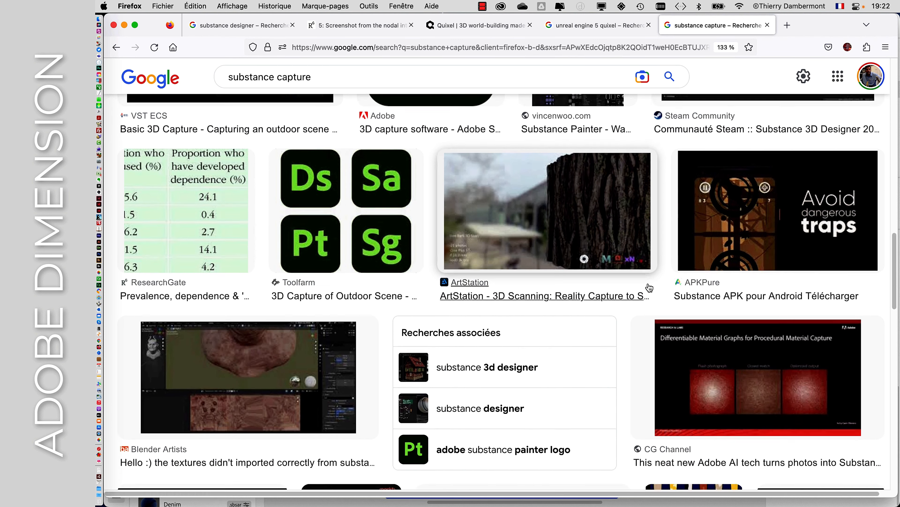
scroll(648, 286, "up", 13)
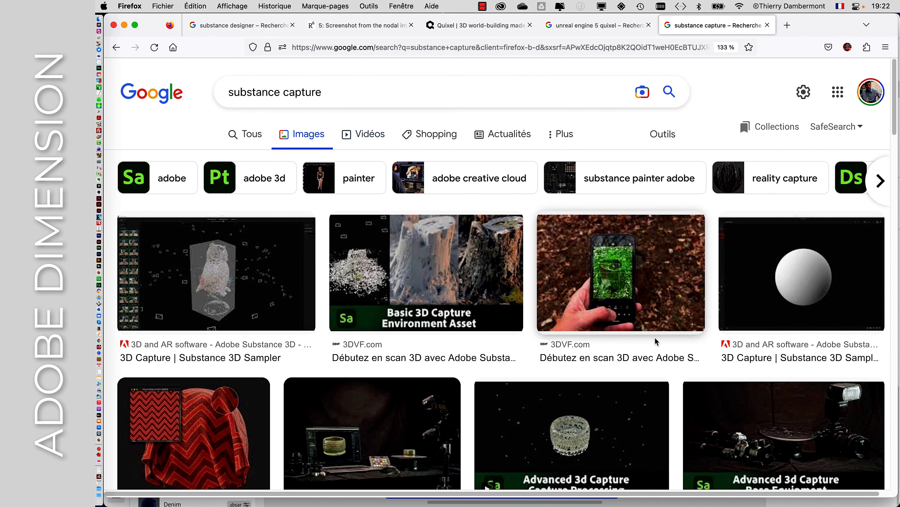
scroll(631, 346, "down", 2)
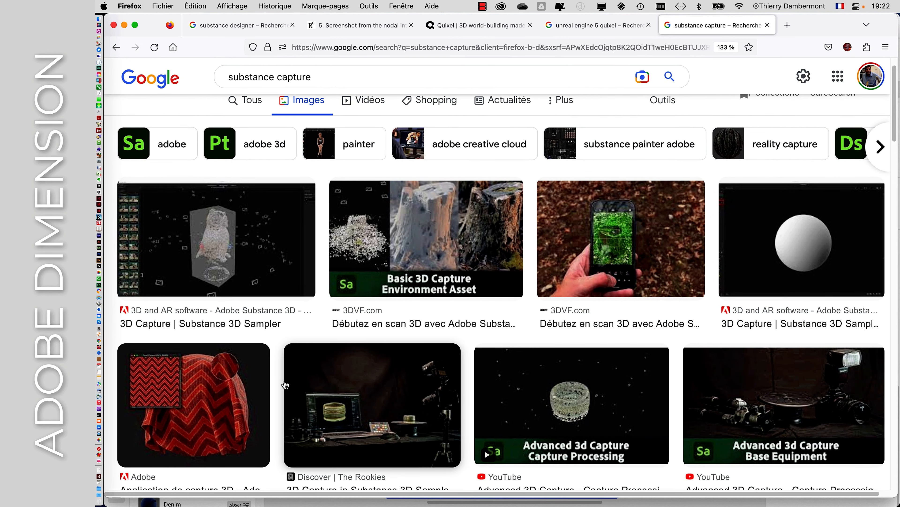
scroll(285, 385, "down", 10)
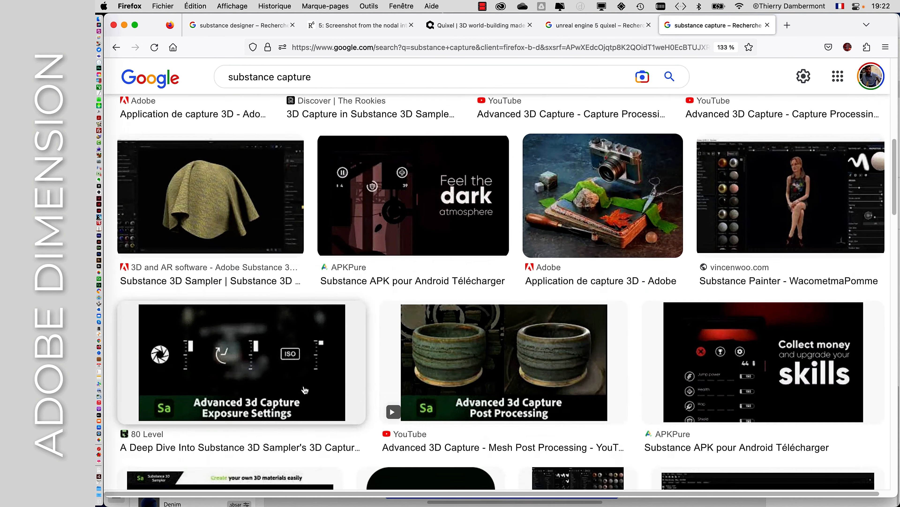
scroll(305, 390, "down", 10)
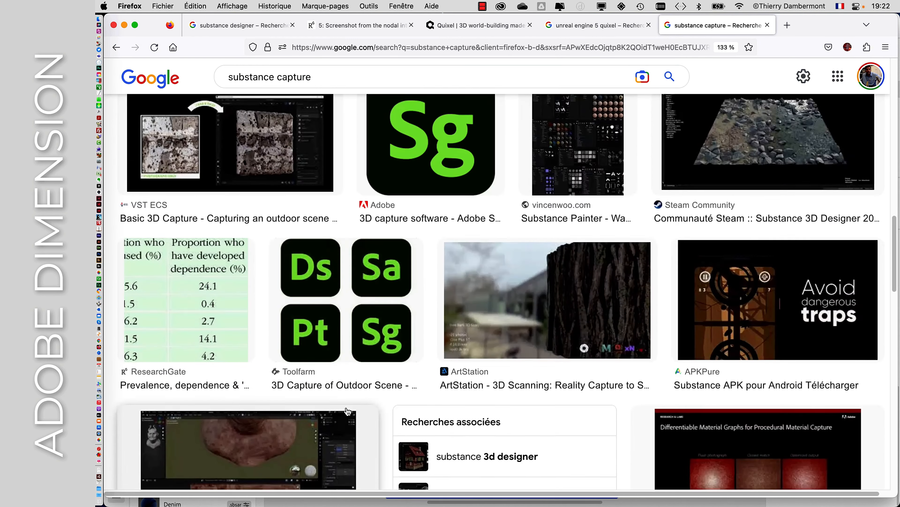
scroll(347, 411, "down", 11)
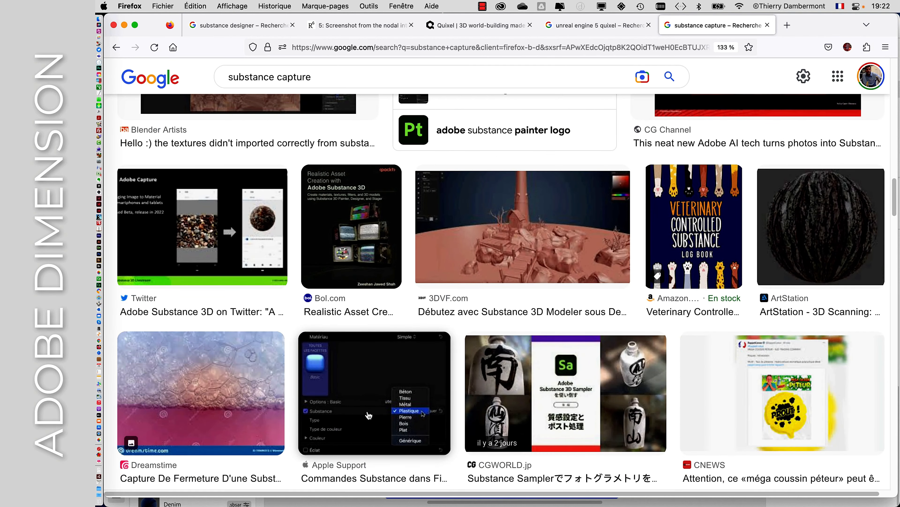
scroll(369, 415, "down", 12)
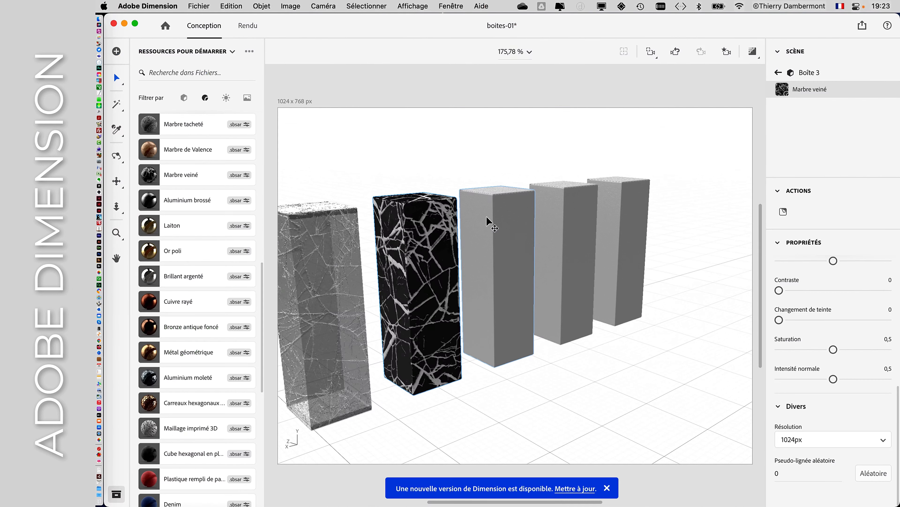
Switch back to Adobe Dimension and apply the Substance material Cuivre rayé to Boîte 4
left_click(486, 215)
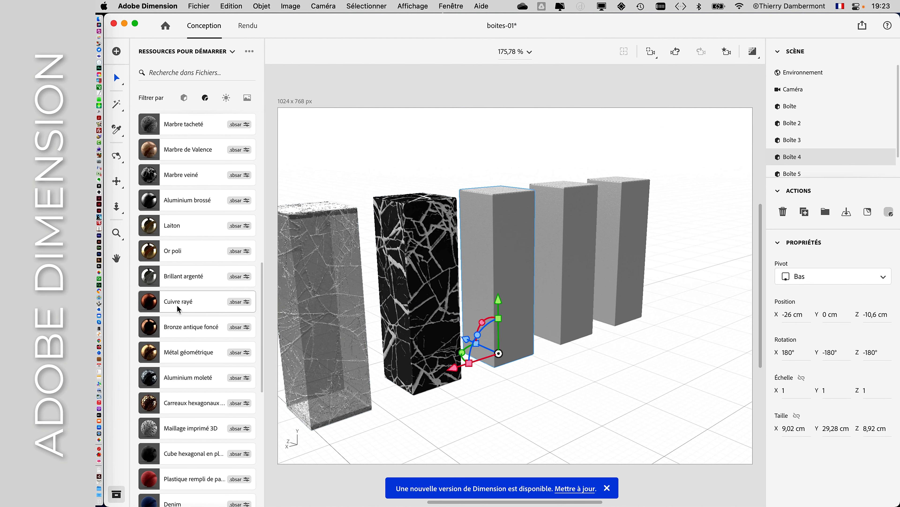
scroll(201, 239, "up", 12)
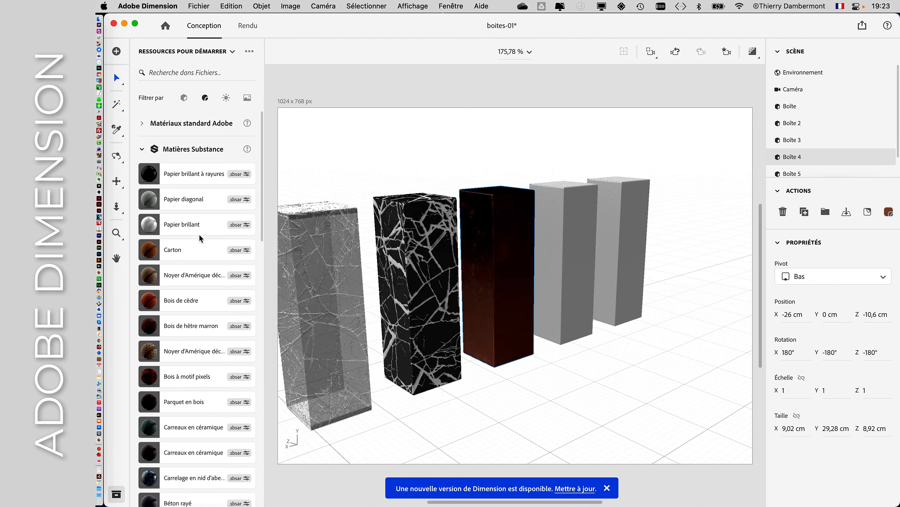
Apply an Adobe standard material to Boîte and the Cuir à grain fin material to Boîte 5
left_click(144, 125)
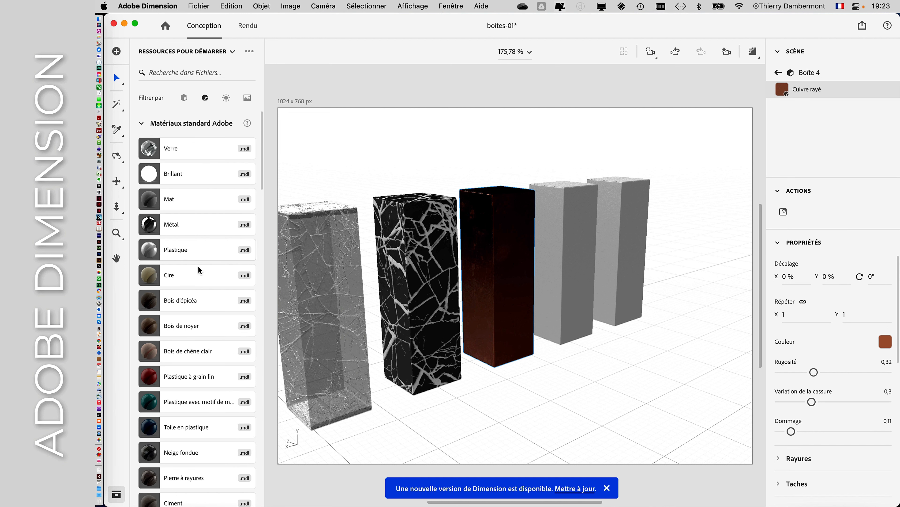
left_click(581, 261)
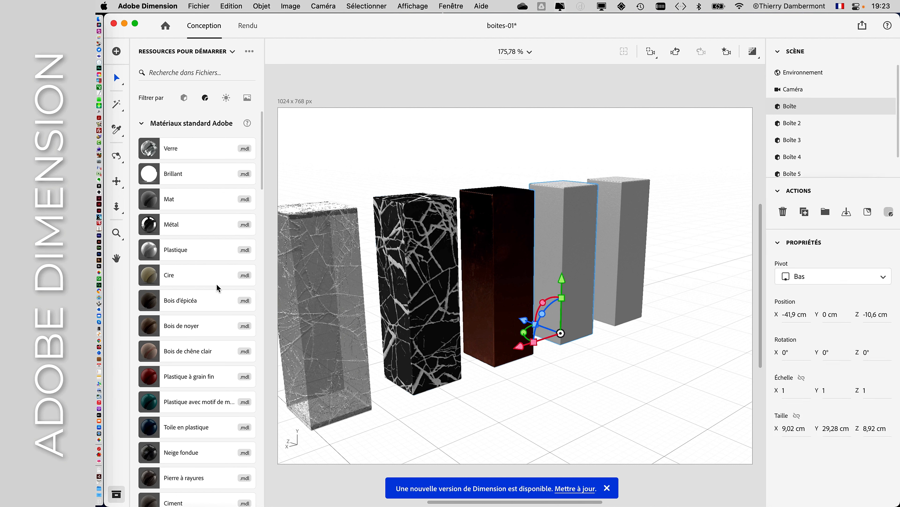
left_click(617, 262, "shift")
left_click(617, 262)
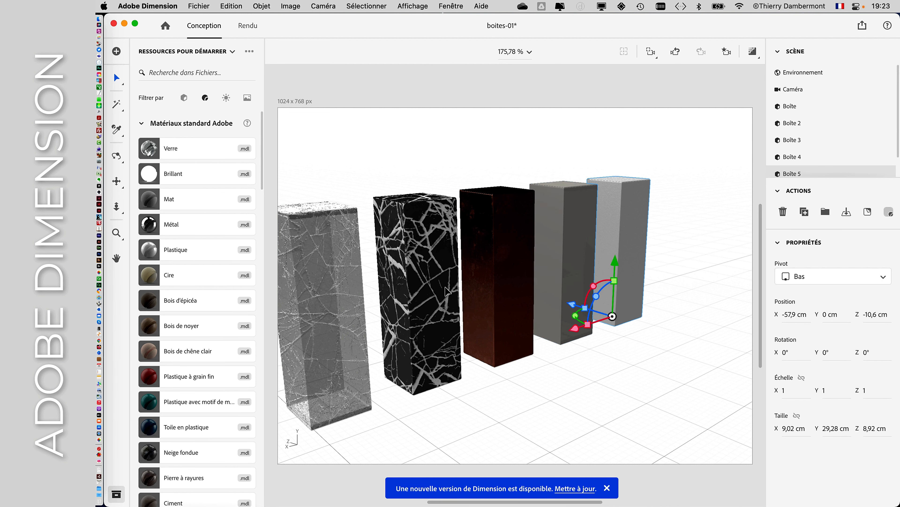
scroll(187, 360, "down", 6)
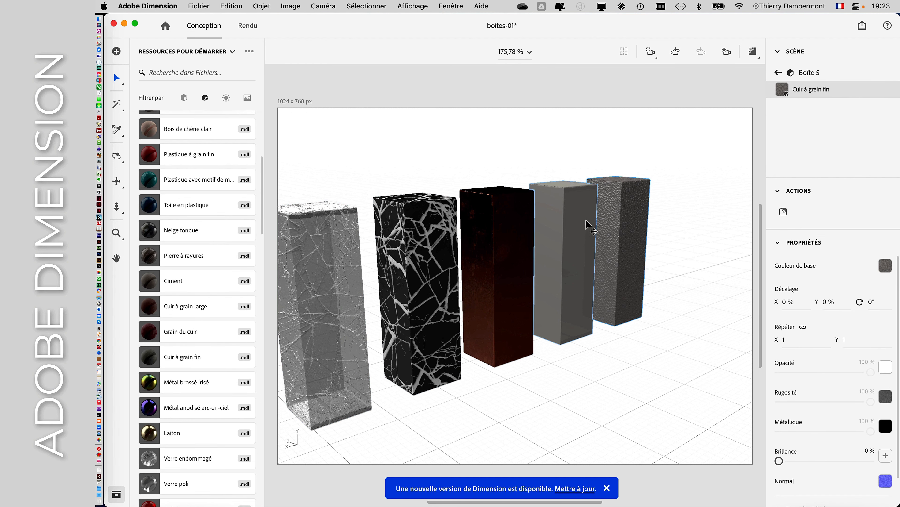
Examine the leather grain on Boîte 5 up close from several angles and reframe the view on all five boxes
right_click_drag(588, 224, 551, 226)
left_click_drag(420, 243, 448, 249)
left_click(650, 53)
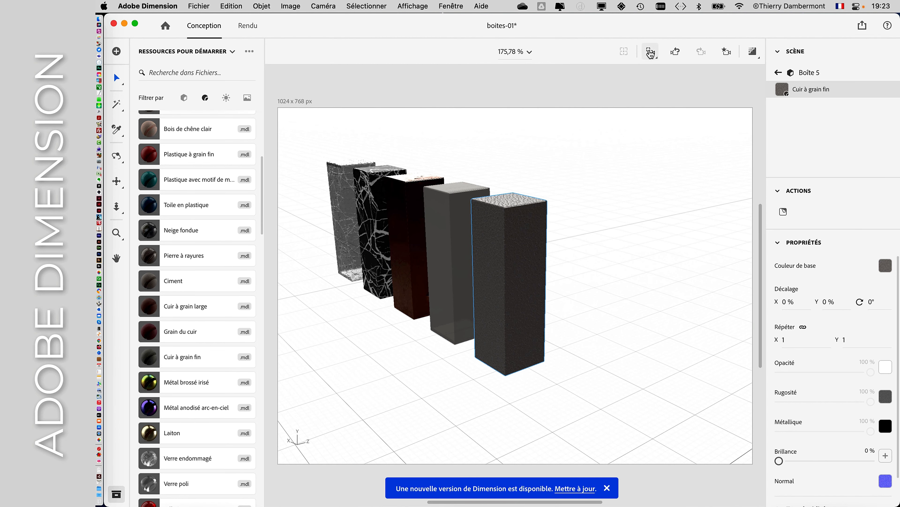
key("Escape")
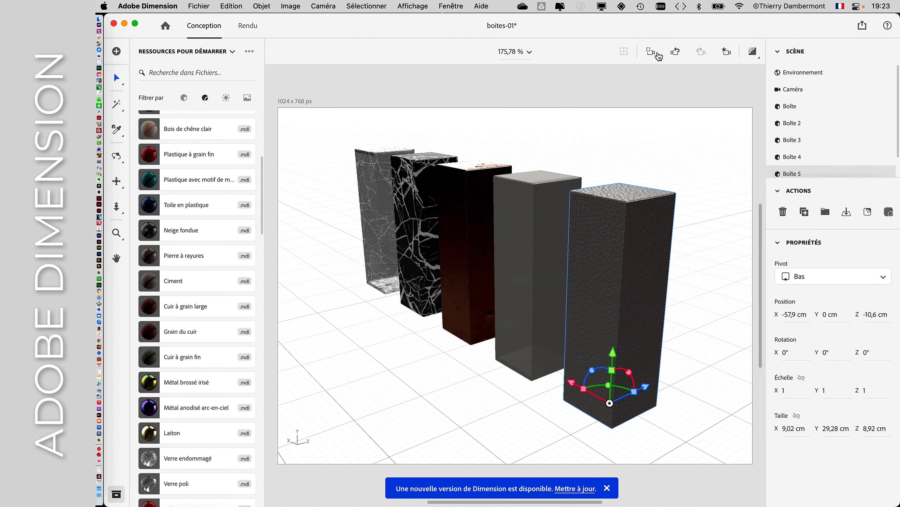
left_click(651, 52)
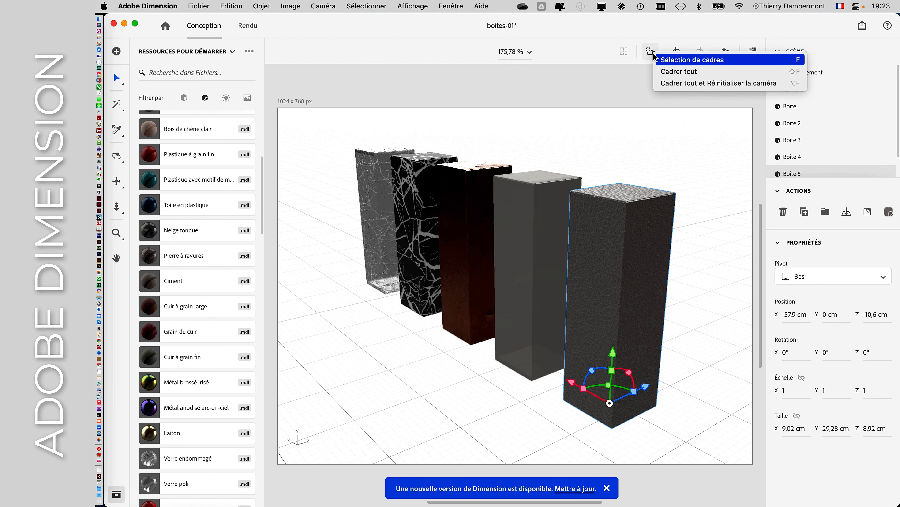
left_click(656, 60)
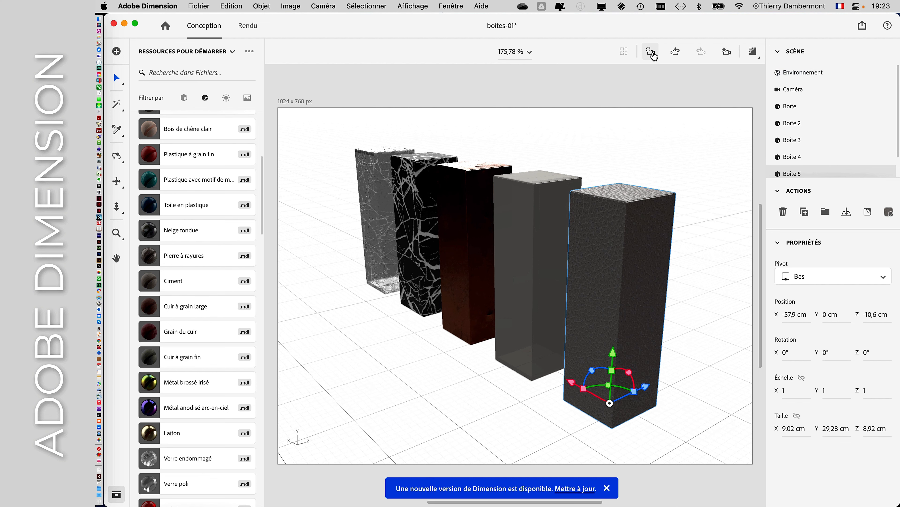
scroll(645, 269, "up", 10)
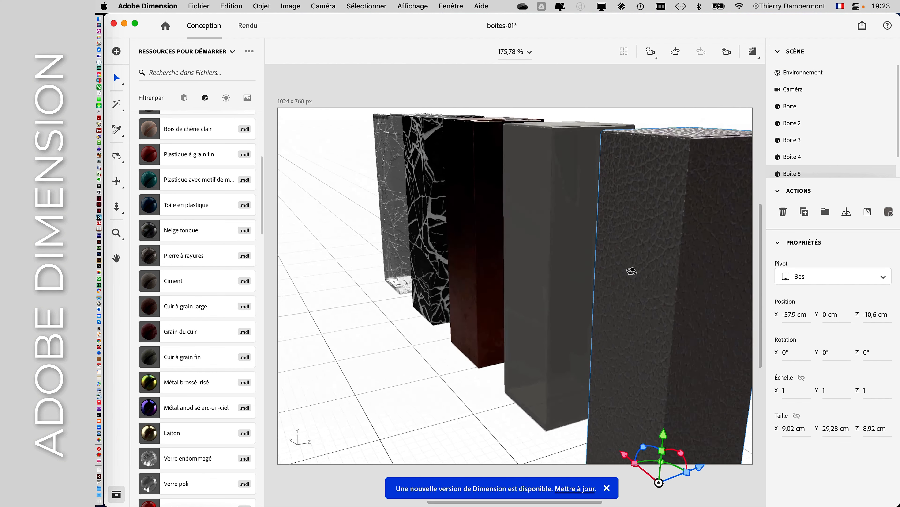
right_click_drag(477, 233, 628, 114)
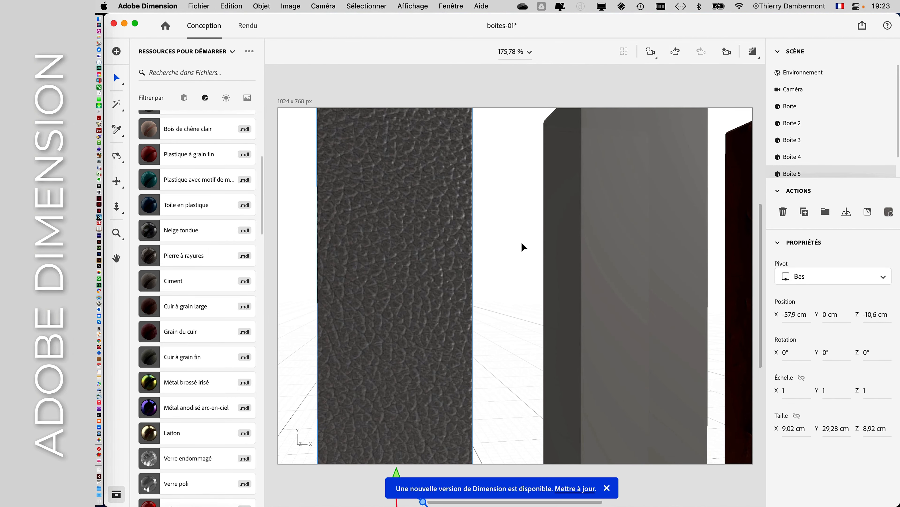
right_click_drag(522, 243, 420, 278)
left_click(651, 51)
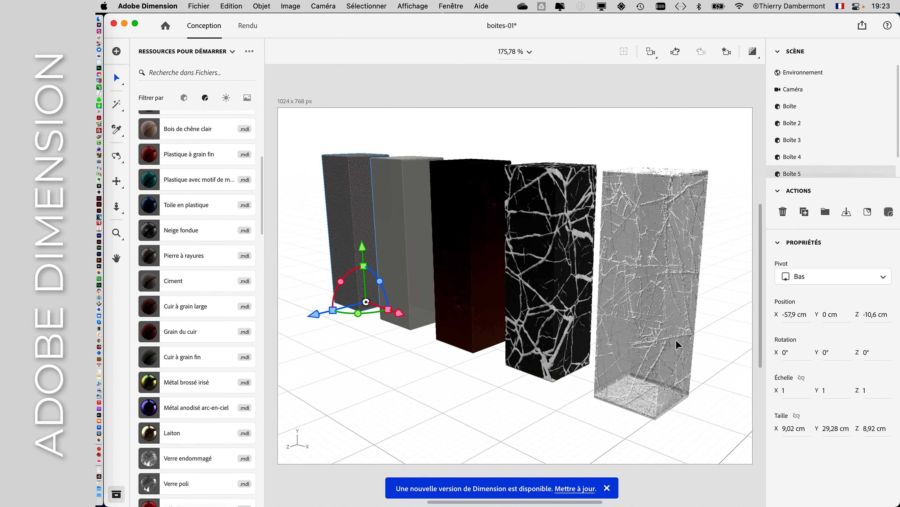
Group all five boxes together and collapse the group in the scene list
left_click(500, 404)
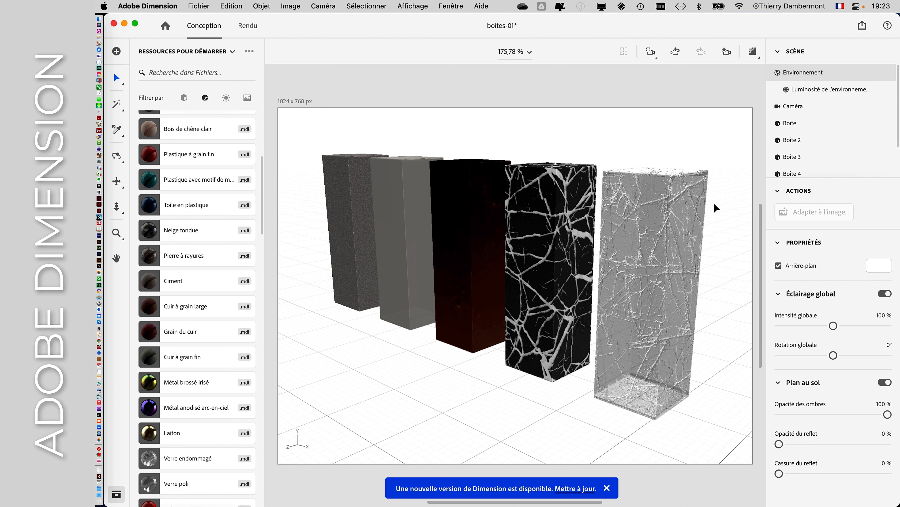
key("super+a")
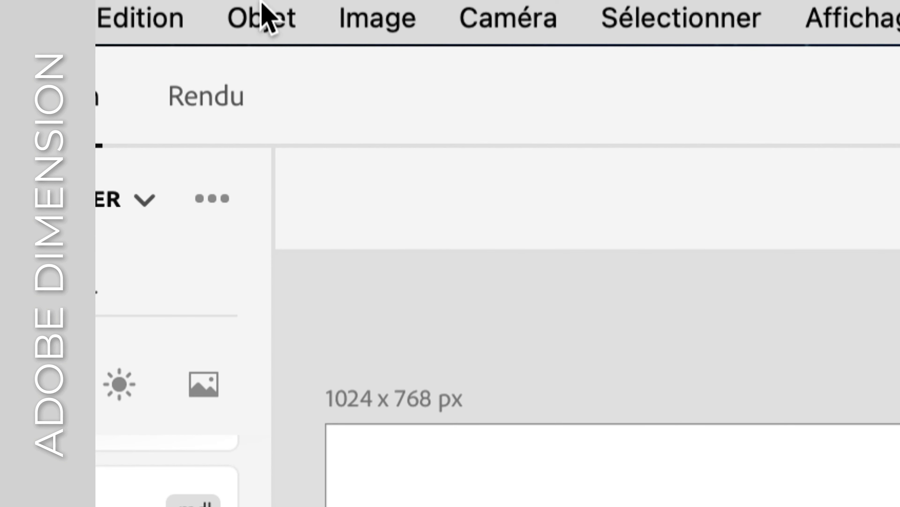
left_click(267, 16)
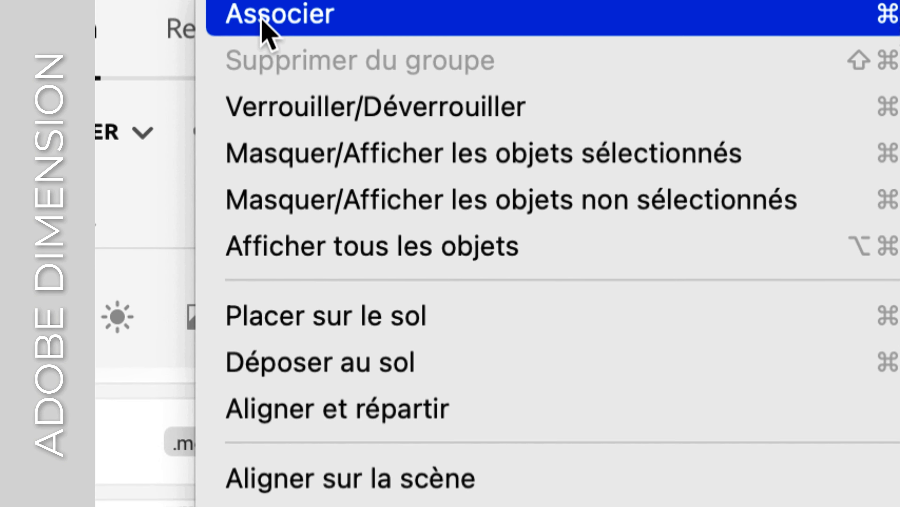
left_click(263, 22)
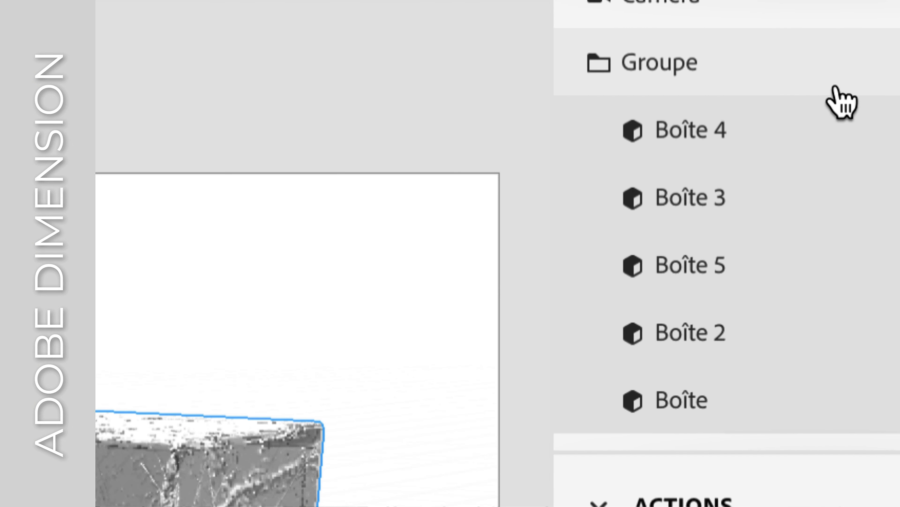
left_click(619, 74)
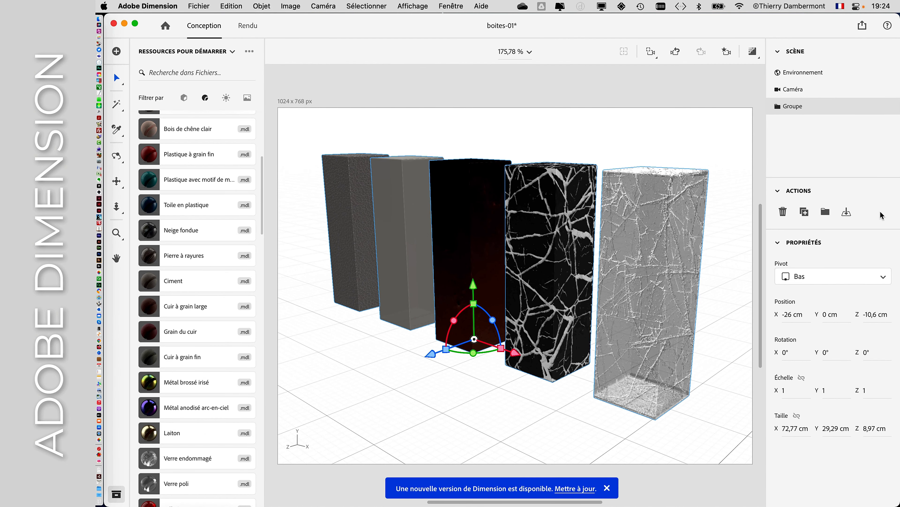
Ungroup the five boxes back into separate objects
left_click(269, 5)
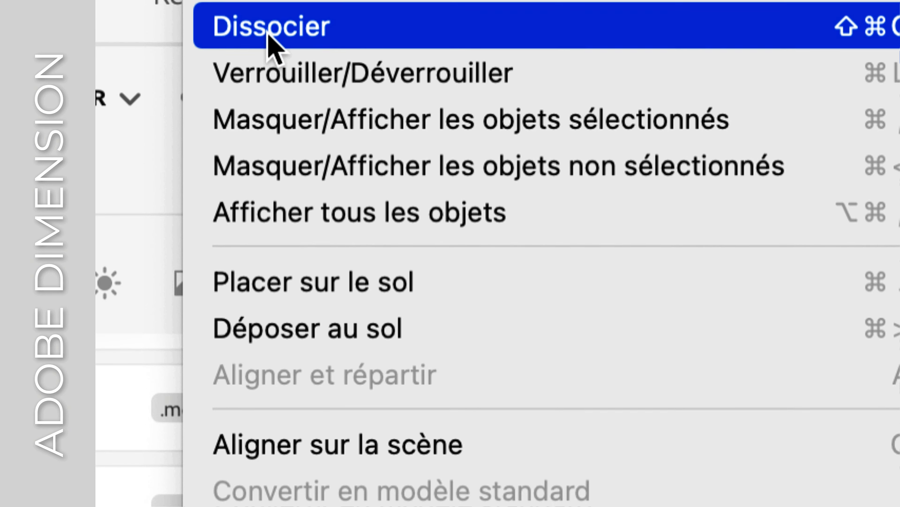
left_click(265, 28)
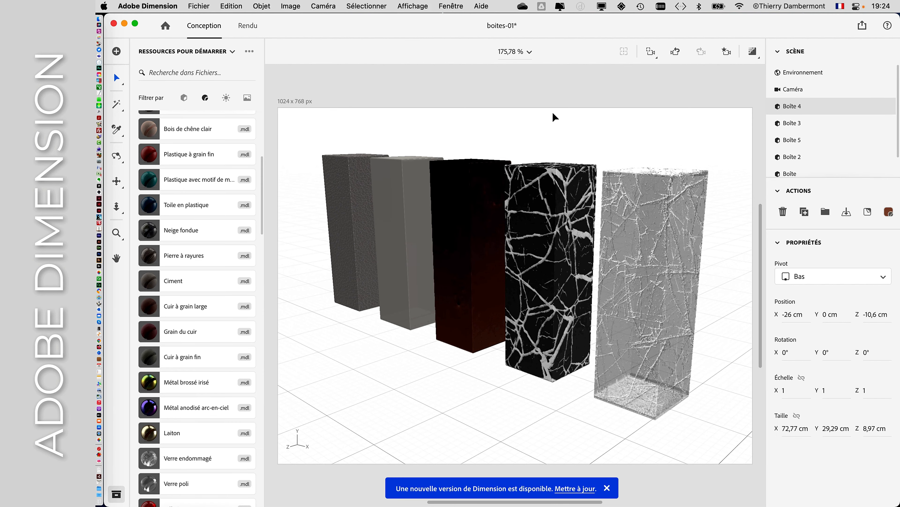
Select all five boxes and spread them farther apart along the X axis with Aligner et répartir
left_click(308, 127)
key("super+a")
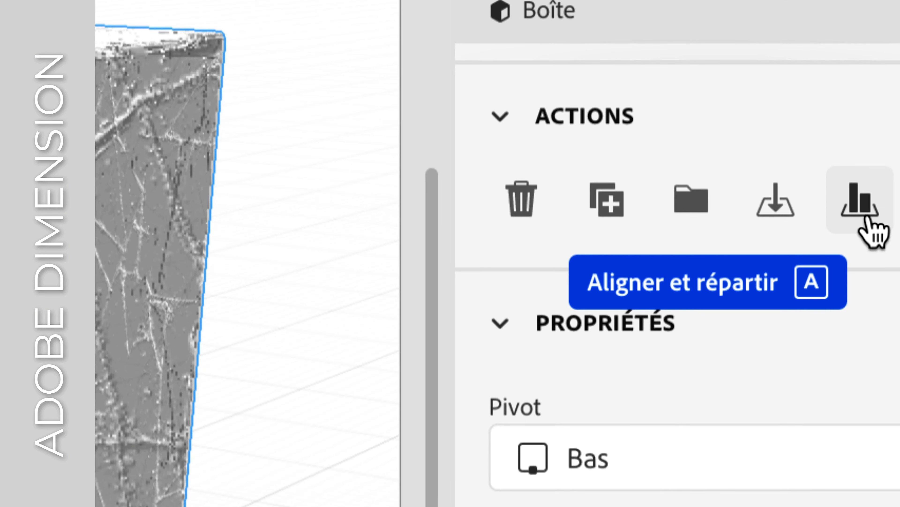
left_click(866, 217)
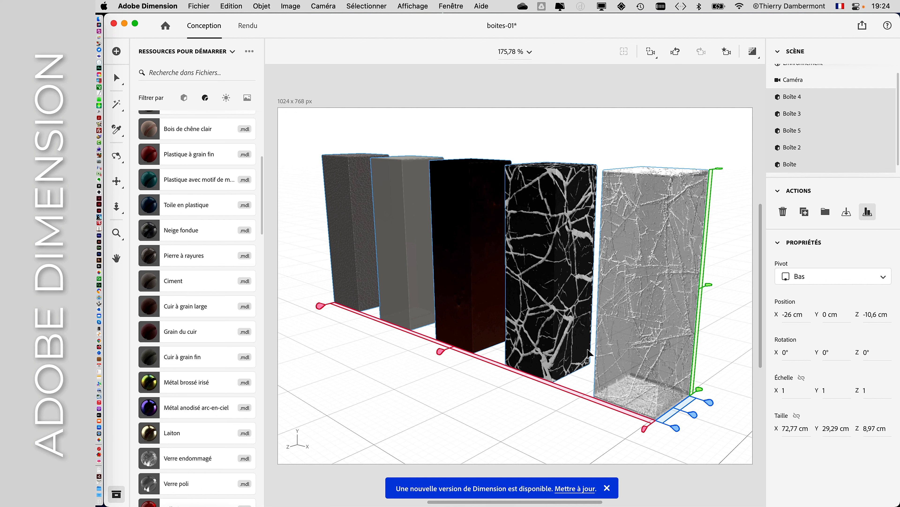
scroll(590, 349, "up", 3)
scroll(590, 350, "down", 5)
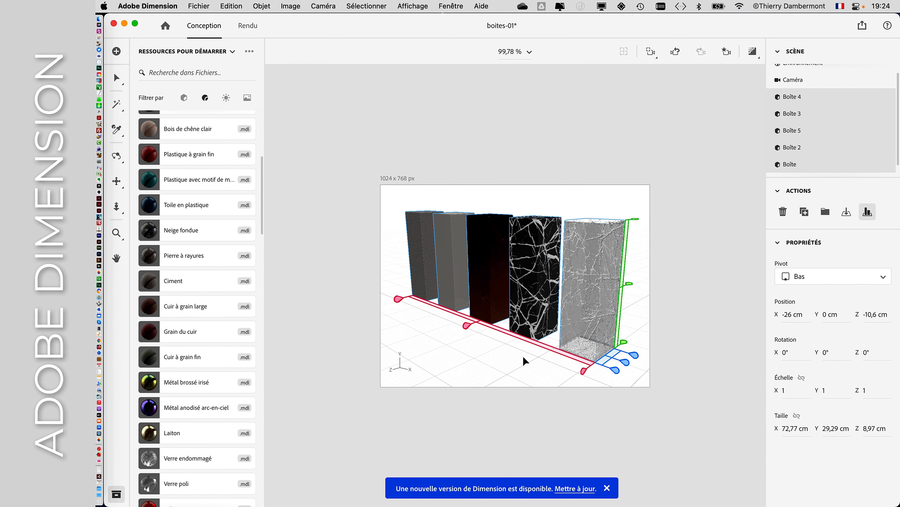
left_click_drag(398, 299, 362, 264)
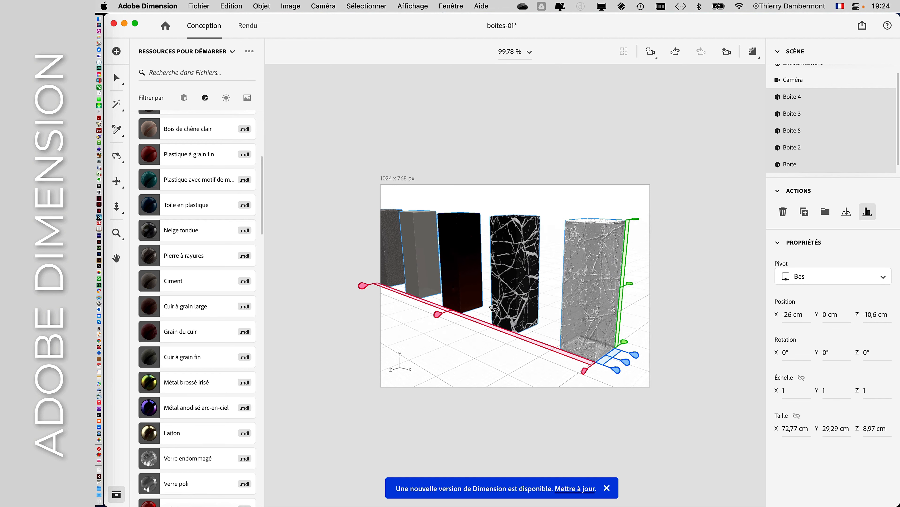
Frame the five spread-out boxes in the camera view and fit the artboard with Adapter l'illustration
left_click(651, 51)
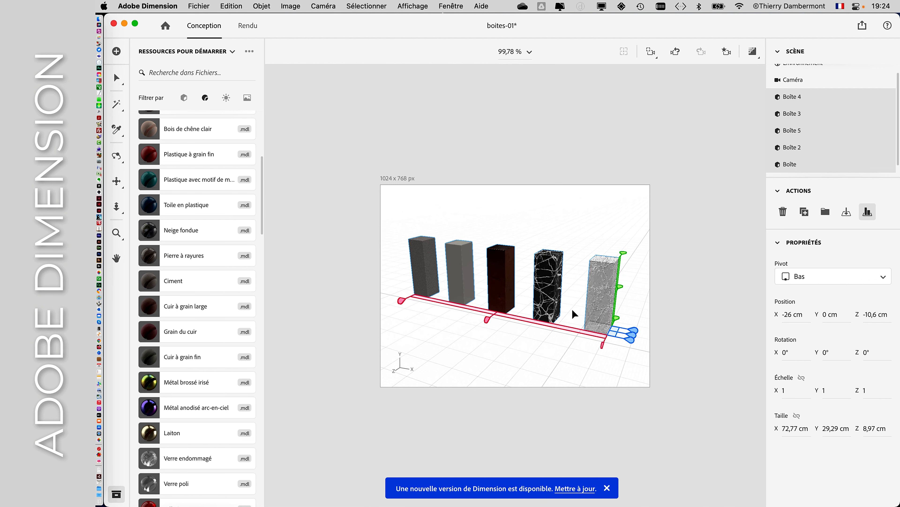
left_click(652, 52)
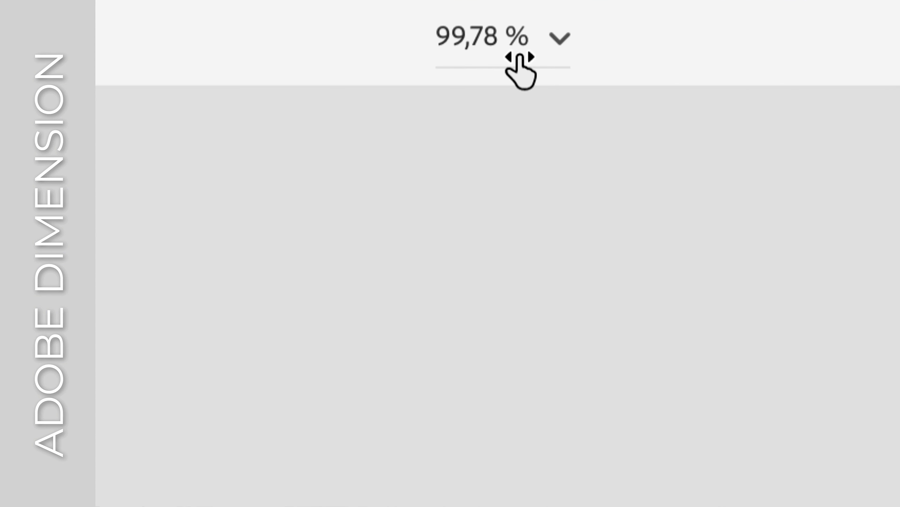
left_click(544, 44)
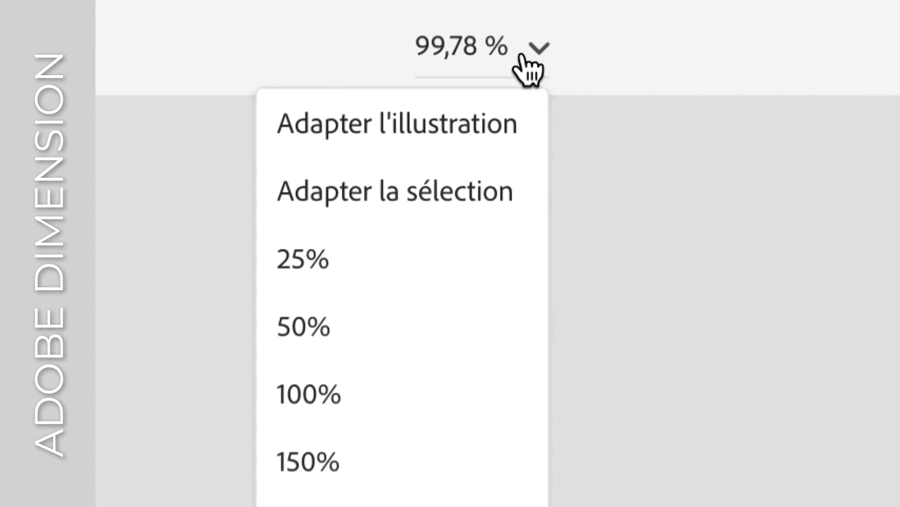
left_click(492, 138)
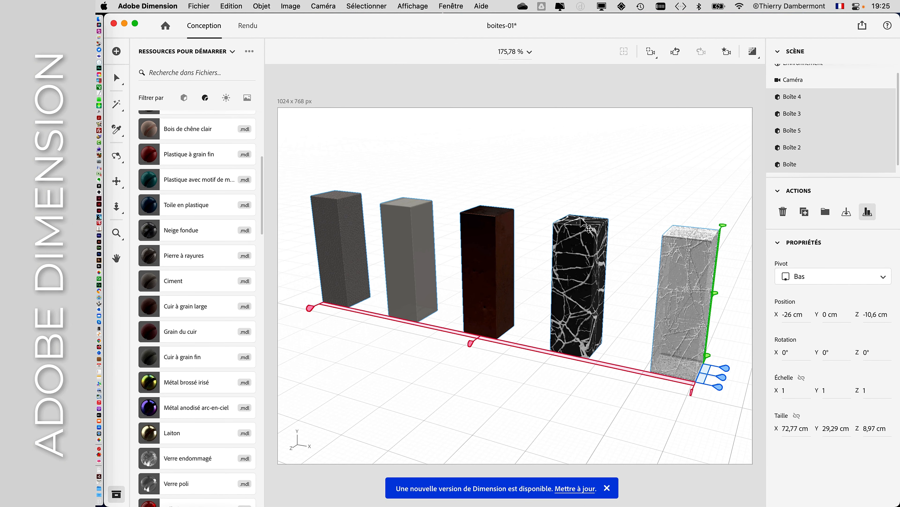
Zoom the canvas out to 55,78 % and fit the artboard again with Adapter l'illustration
scroll(580, 216, "down", 2)
scroll(580, 218, "down", 3)
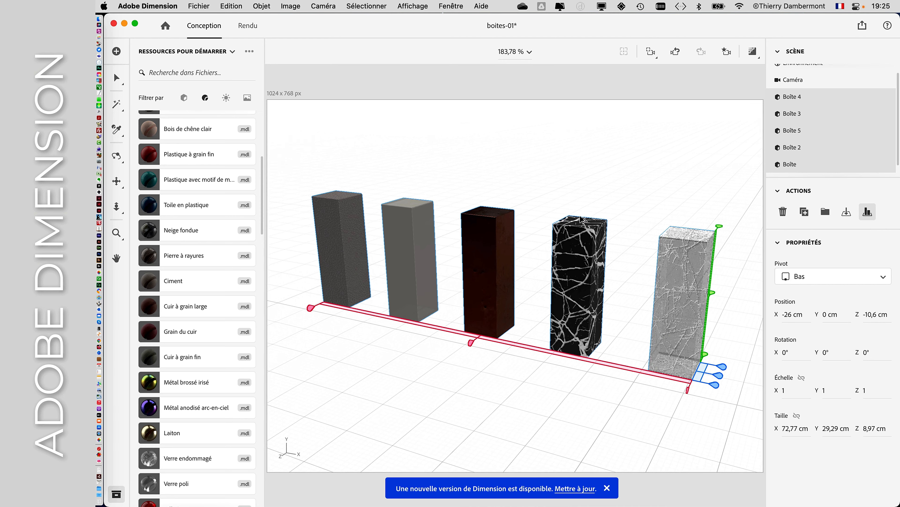
scroll(580, 217, "down", 8)
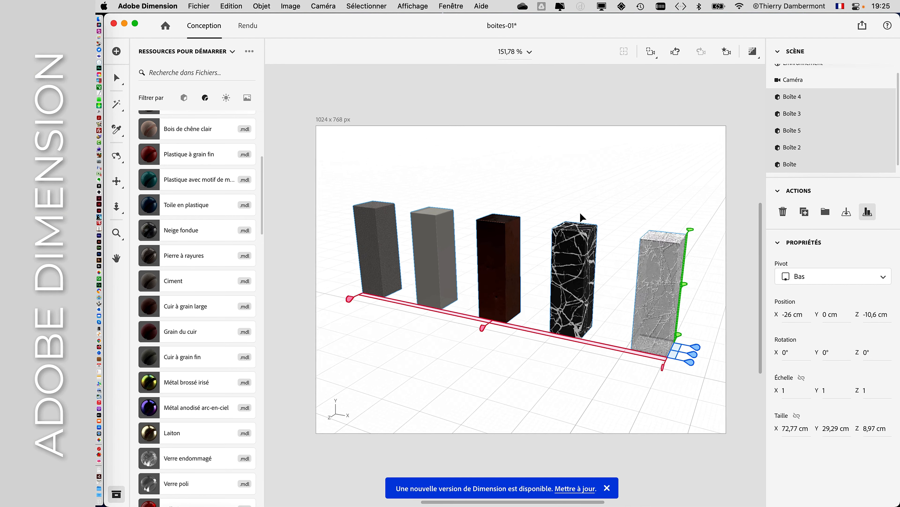
scroll(579, 217, "down", 4)
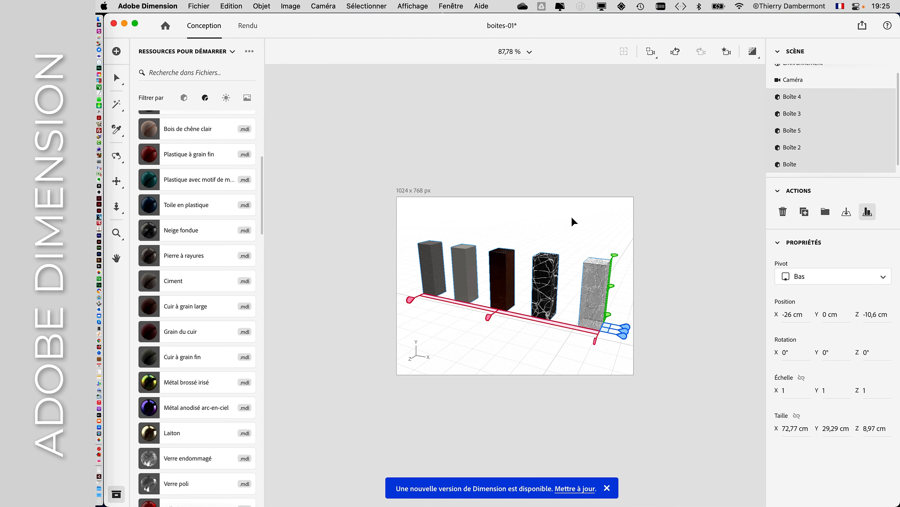
scroll(571, 217, "down", 5)
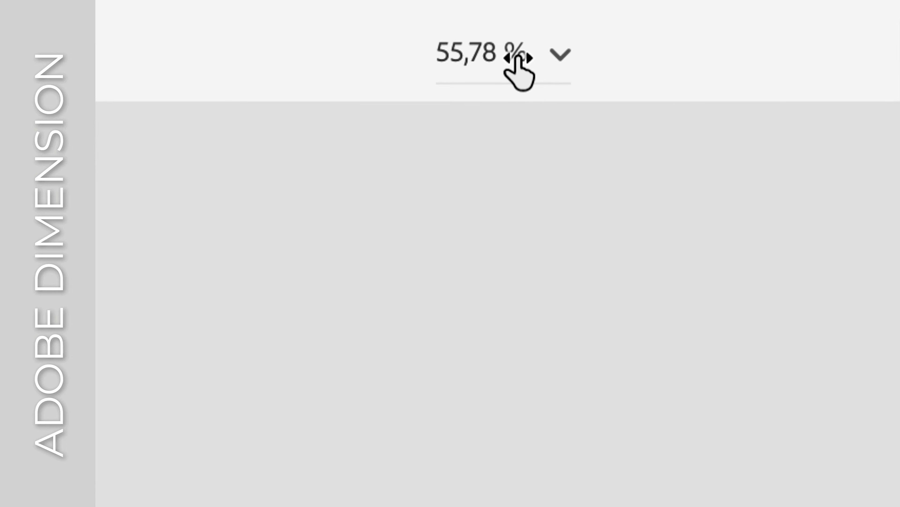
left_click(532, 52)
left_click(512, 58)
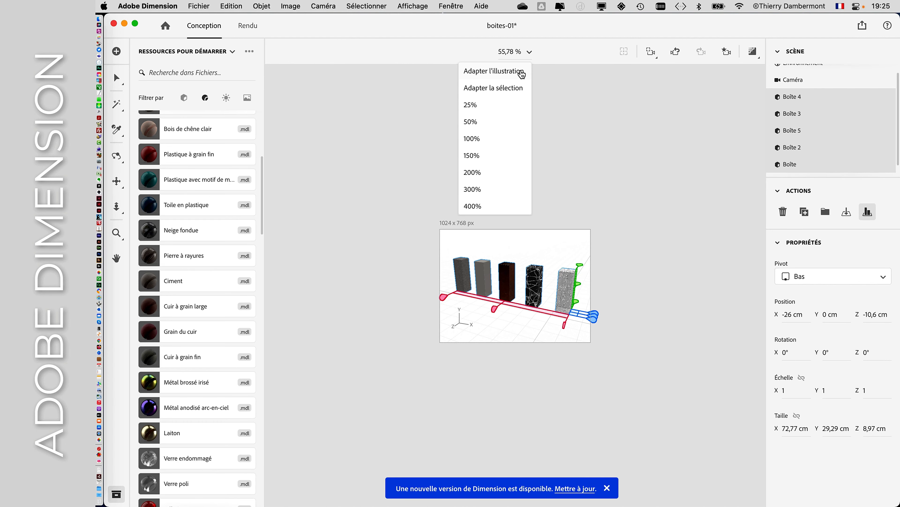
left_click(522, 73)
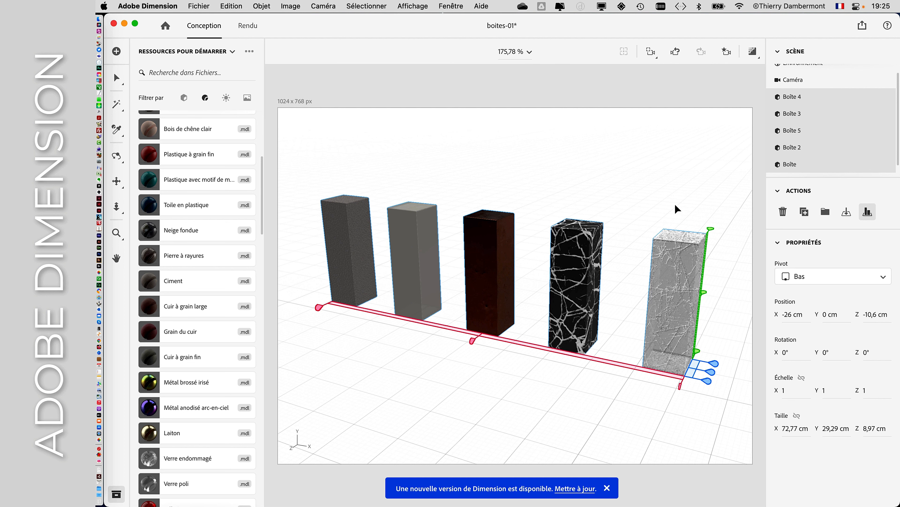
Compare moving the camera away and back with zooming the canvas, refit the artboard and deselect the boxes
scroll(610, 172, "down", 6)
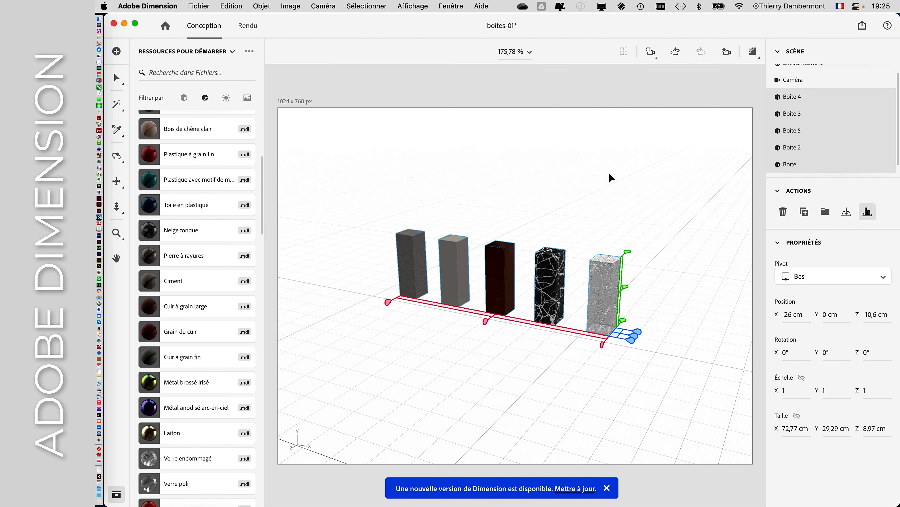
scroll(607, 174, "up", 10)
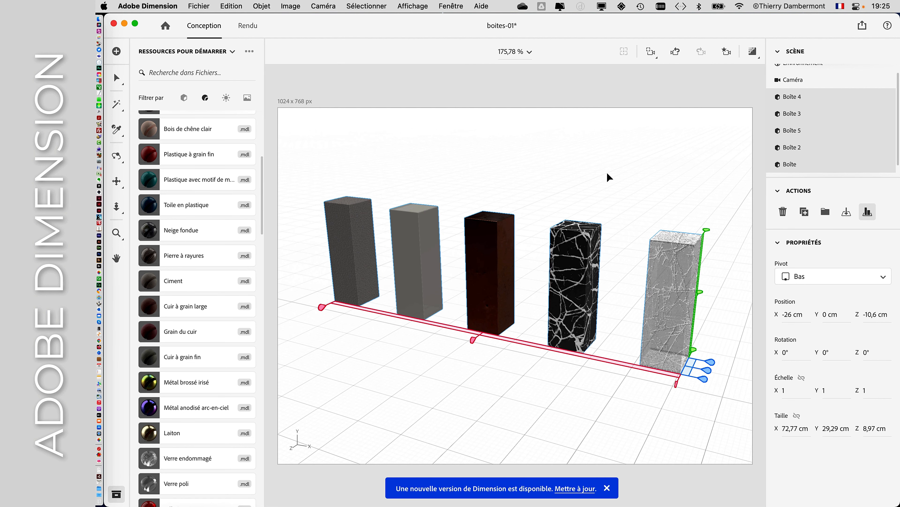
scroll(605, 176, "down", 5, "alt")
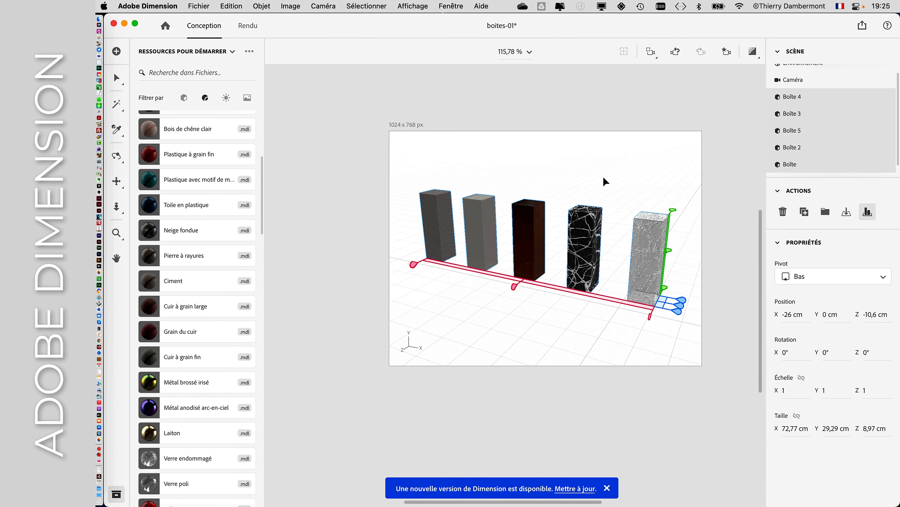
scroll(605, 179, "up", 5, "alt")
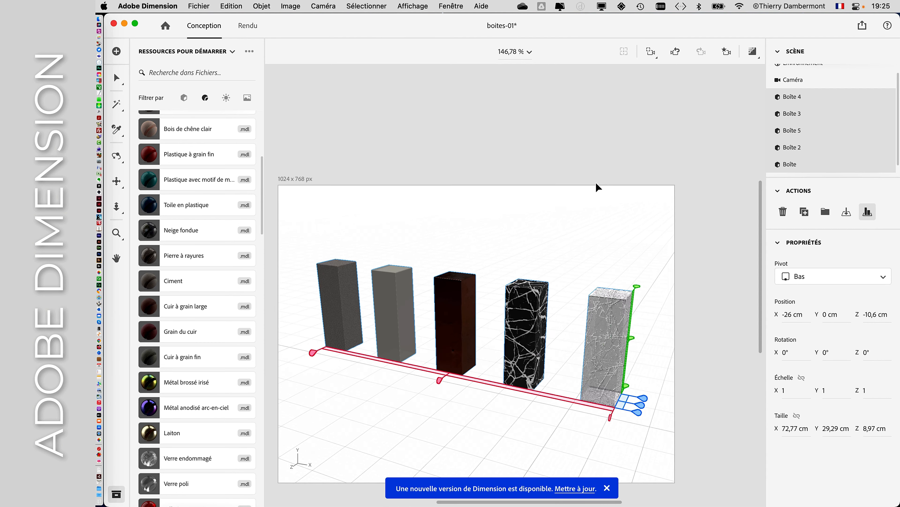
scroll(596, 183, "up", 1, "alt")
left_click(530, 54)
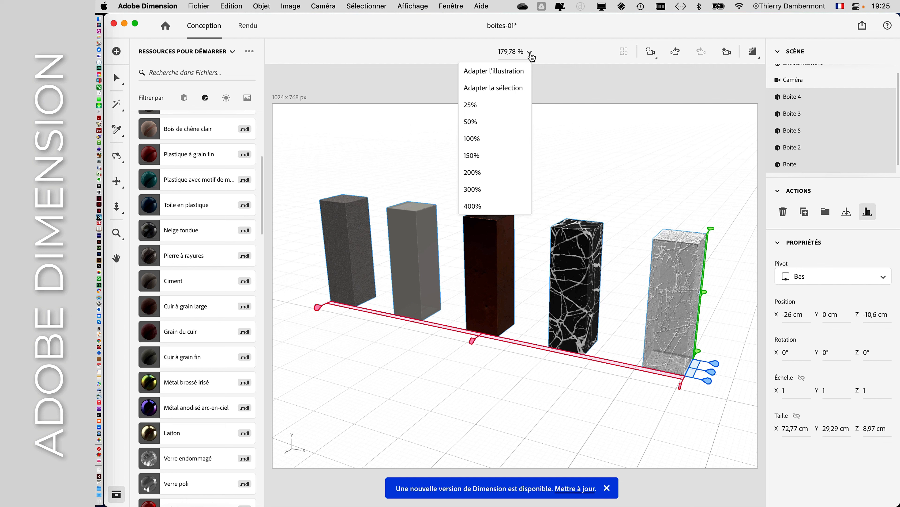
left_click(523, 67)
left_click(580, 91)
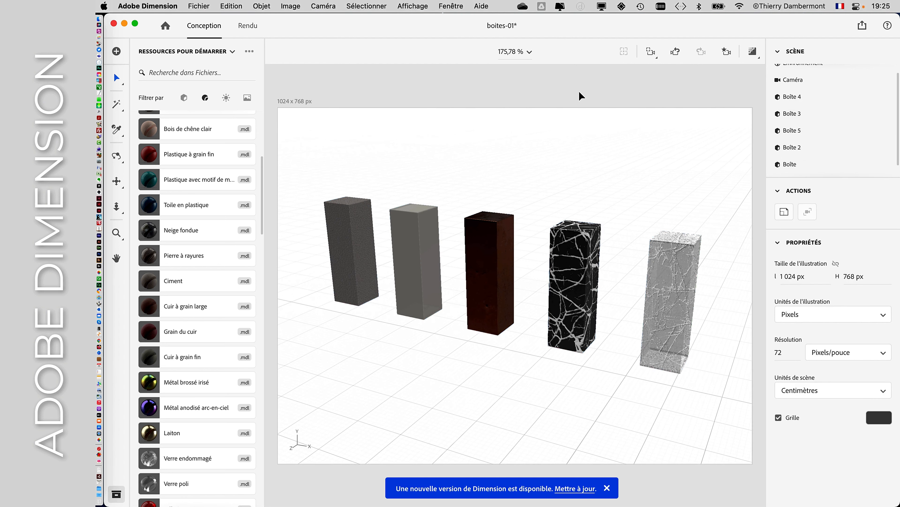
Save the scene as a new file named boites-02.dn in the Démarrage du cours 12 folder
left_click(197, 3)
left_click(262, 119)
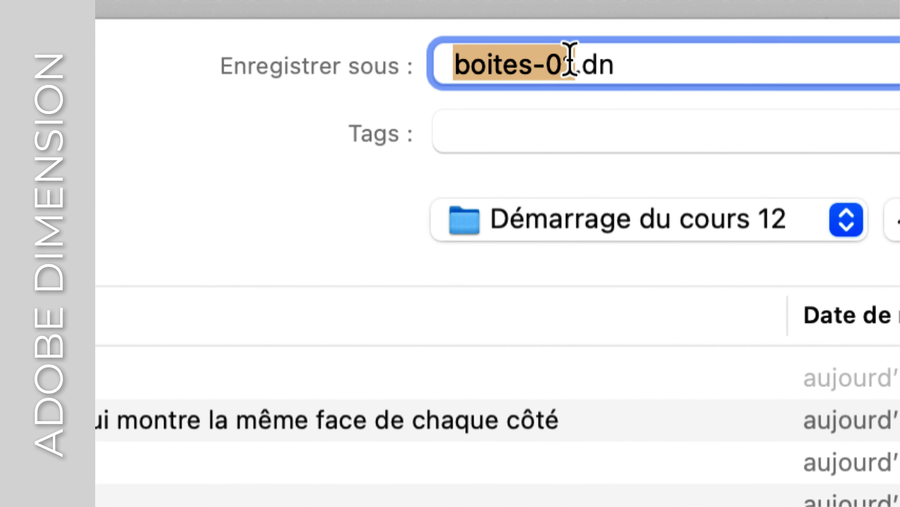
left_click_drag(646, 163, 641, 171)
type("2")
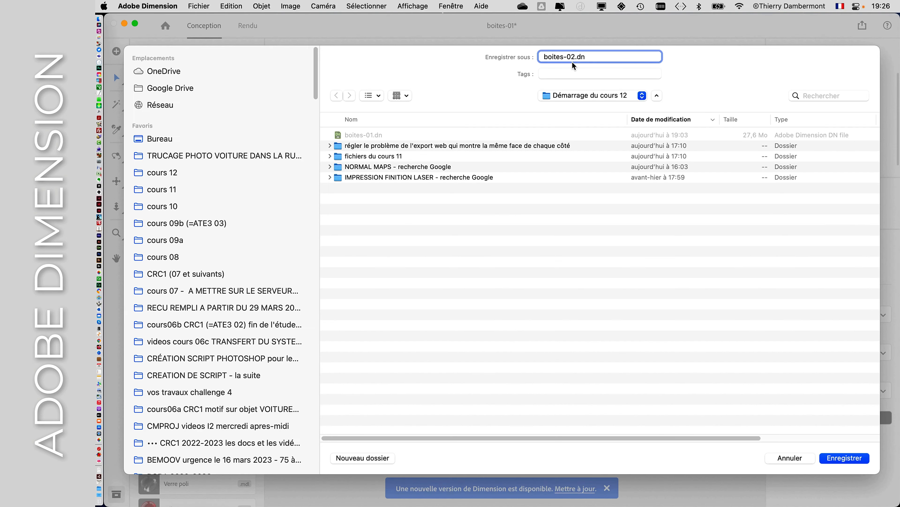
left_click(844, 458)
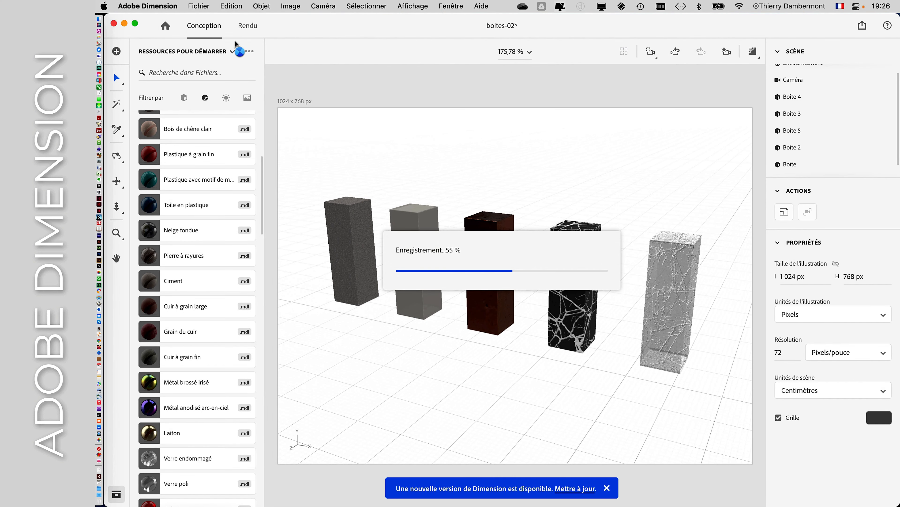
Create a new document and add the Boîte haute starter model to its scene
left_click(199, 6)
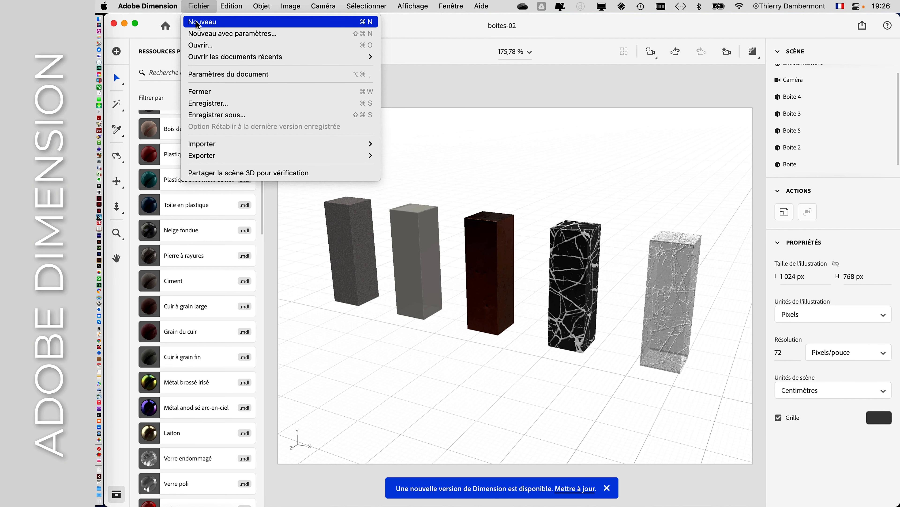
left_click(198, 22)
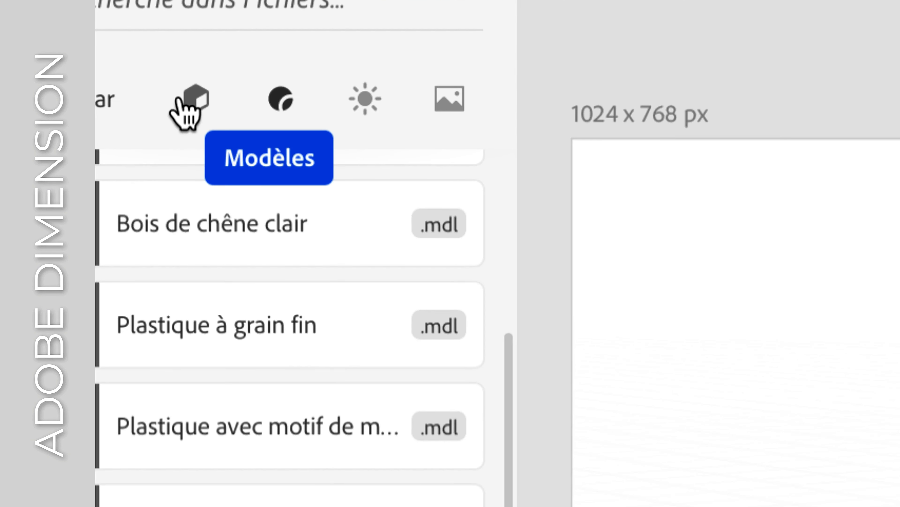
left_click(183, 97)
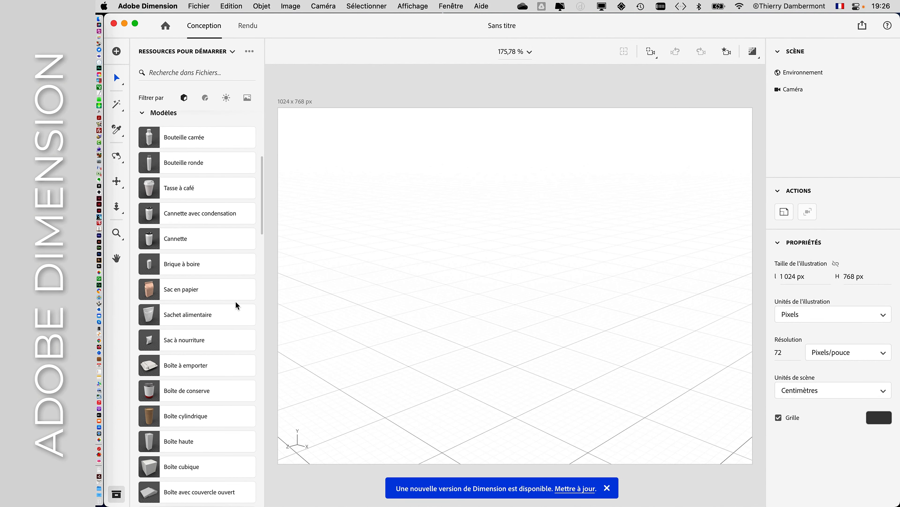
scroll(237, 305, "down", 10)
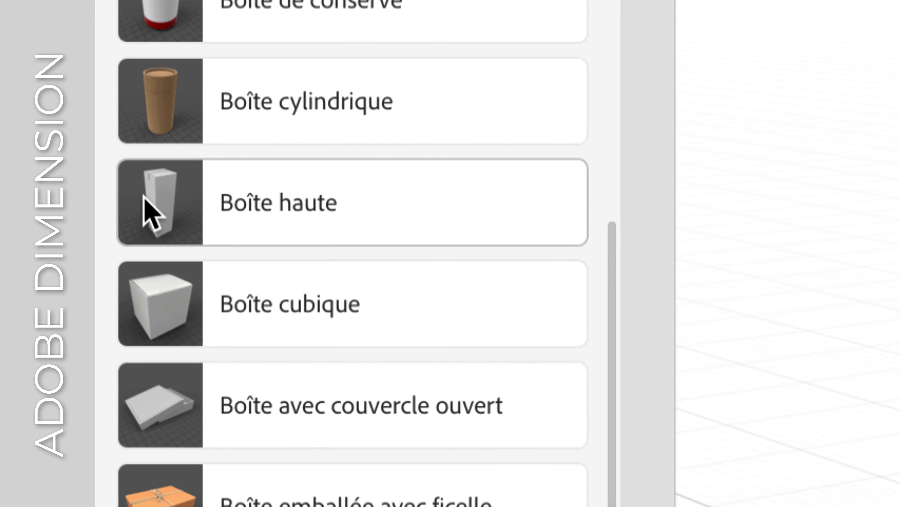
left_click(143, 196)
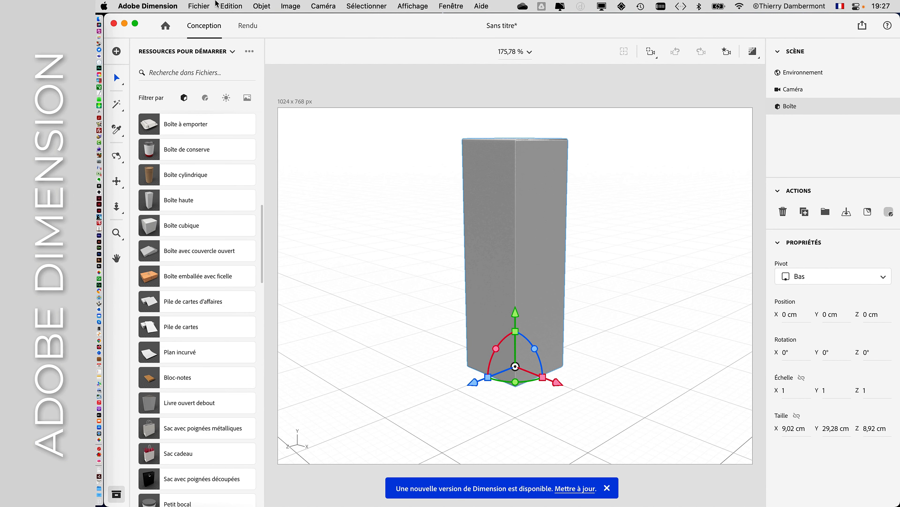
Save the new document as occurrences-01.dn in the Démarrage du cours 12 folder
left_click(193, 6)
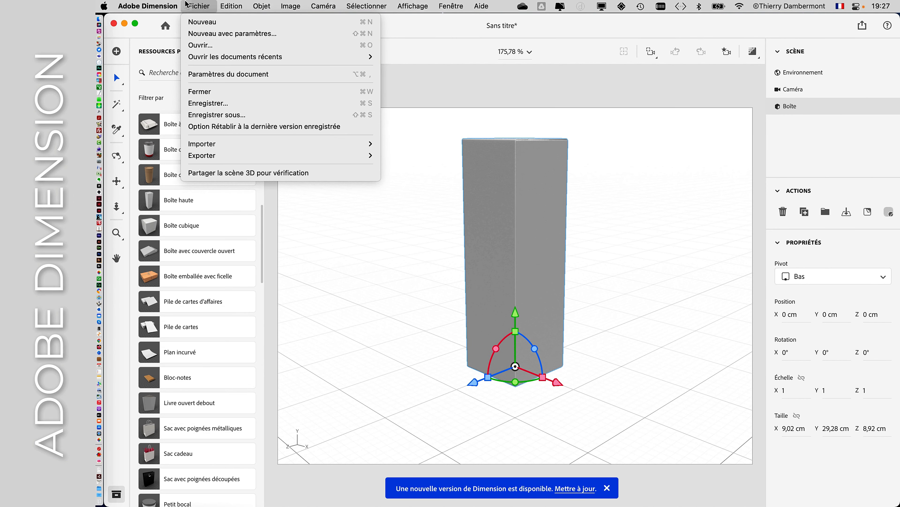
left_click(258, 117)
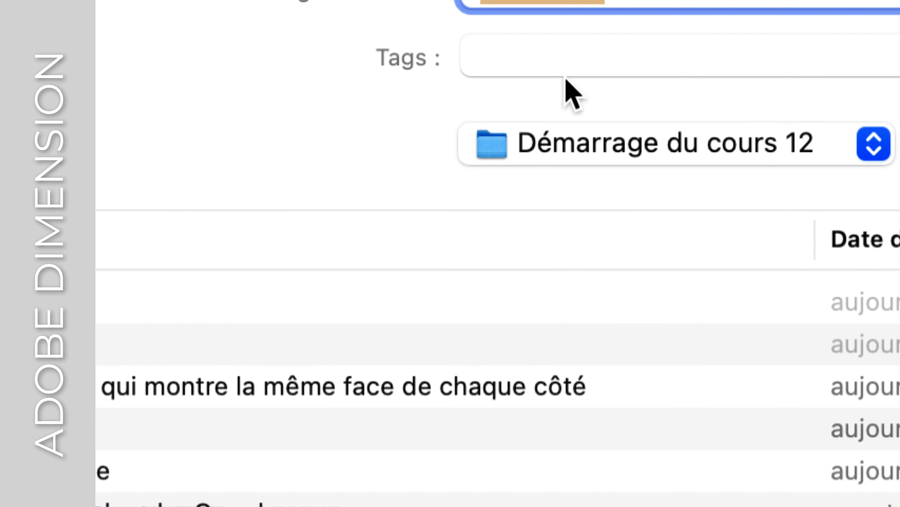
type("occurrenc")
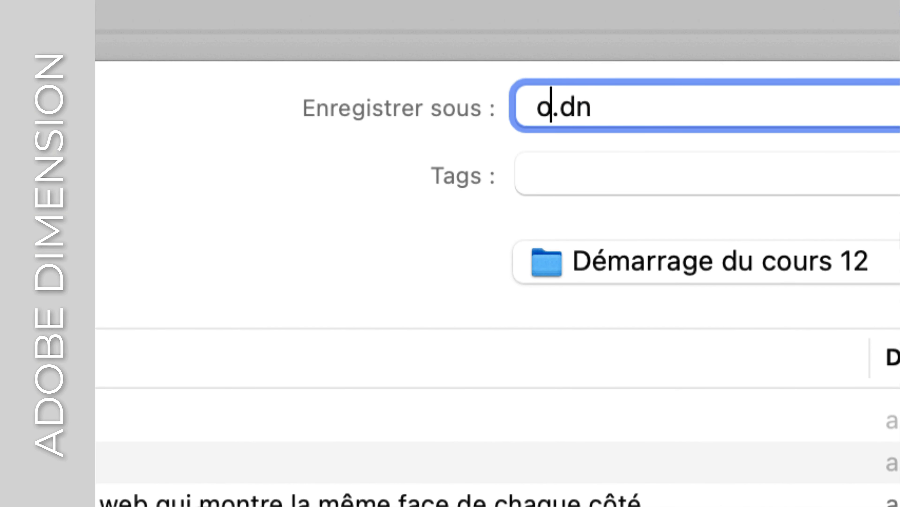
type("es-01")
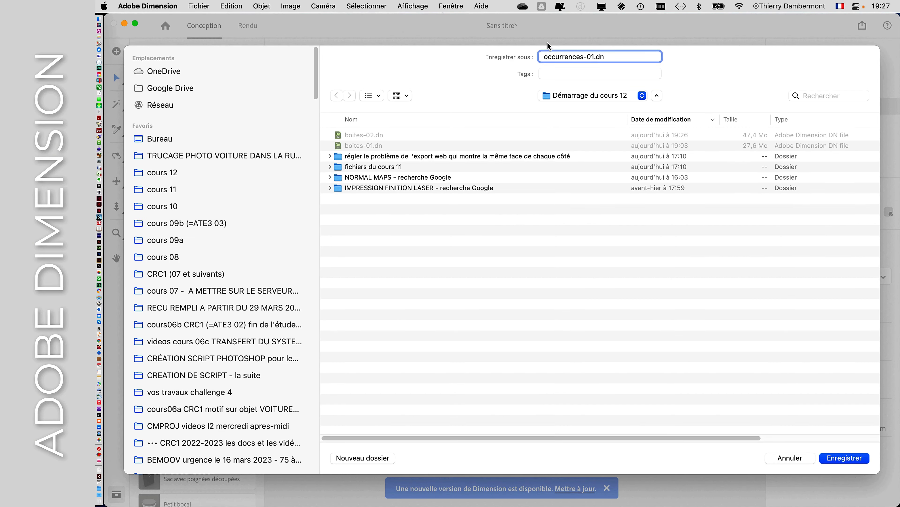
left_click(853, 460)
Select the tall box, list the available materials and apply the Carreaux hexagonaux bronze Substance material to it
left_click(601, 318)
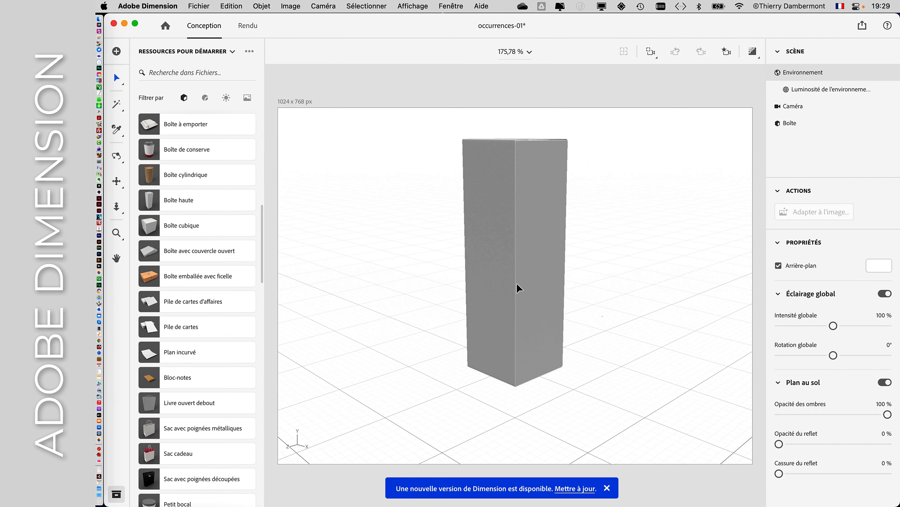
left_click(509, 248)
scroll(183, 231, "down", 10)
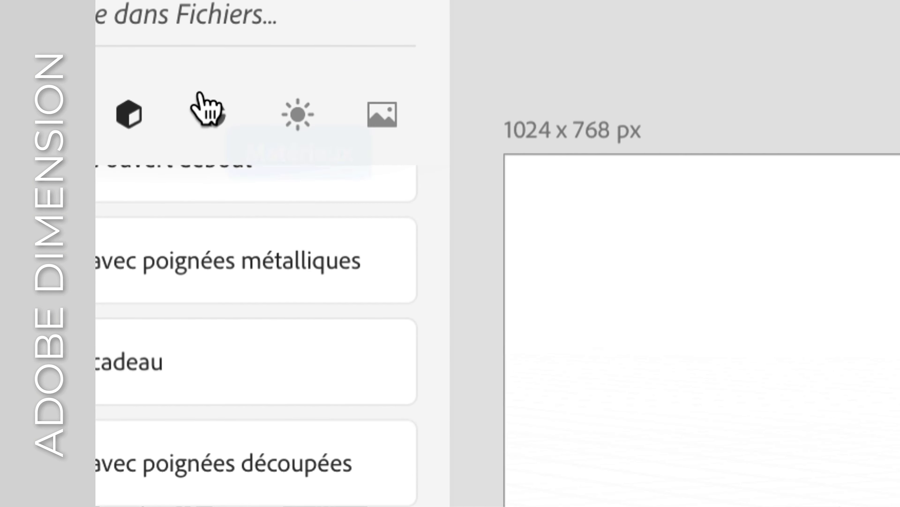
left_click(203, 97)
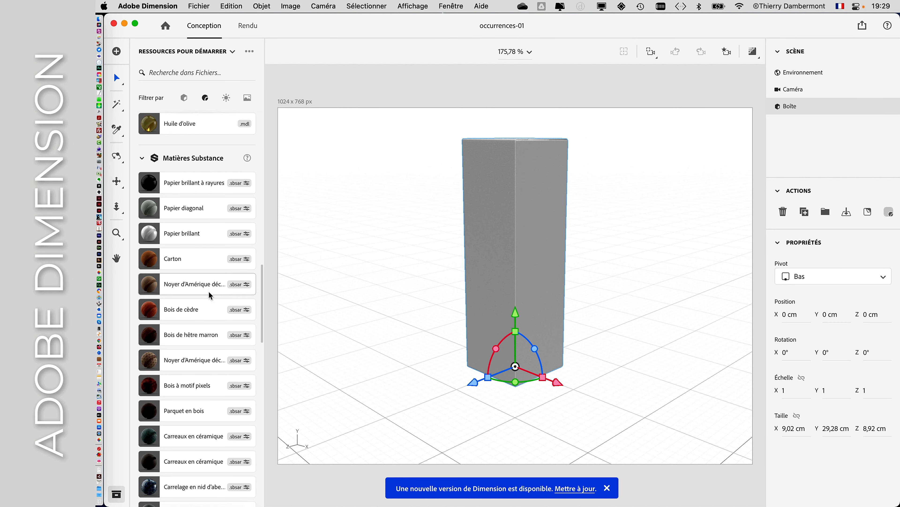
scroll(209, 291, "down", 10)
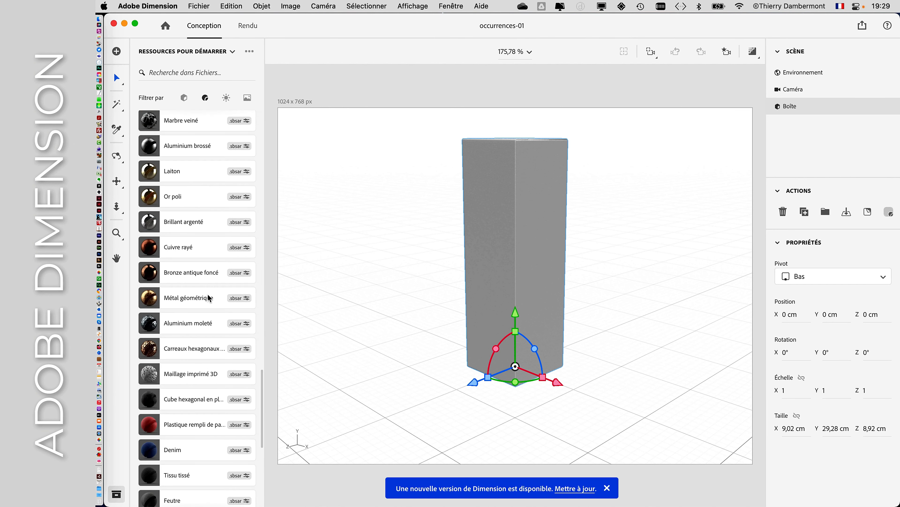
scroll(207, 294, "up", 10)
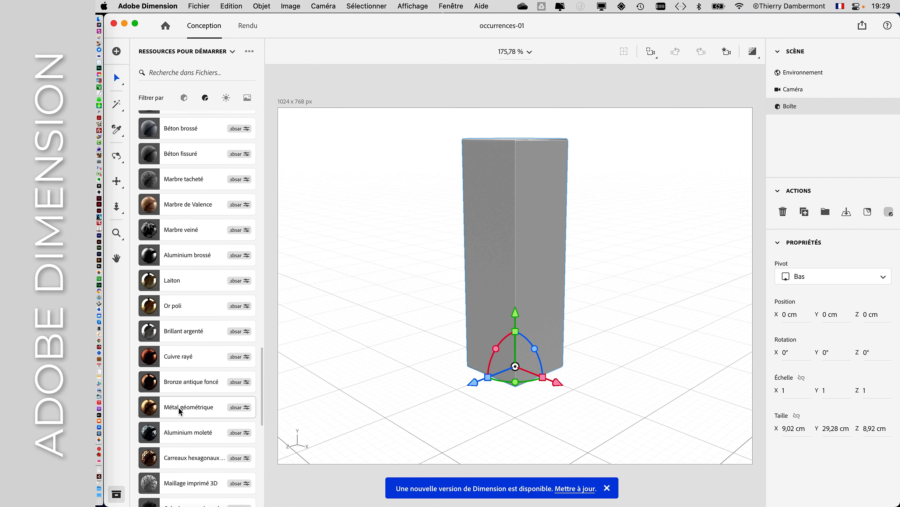
scroll(179, 407, "down", 3)
left_click(155, 400)
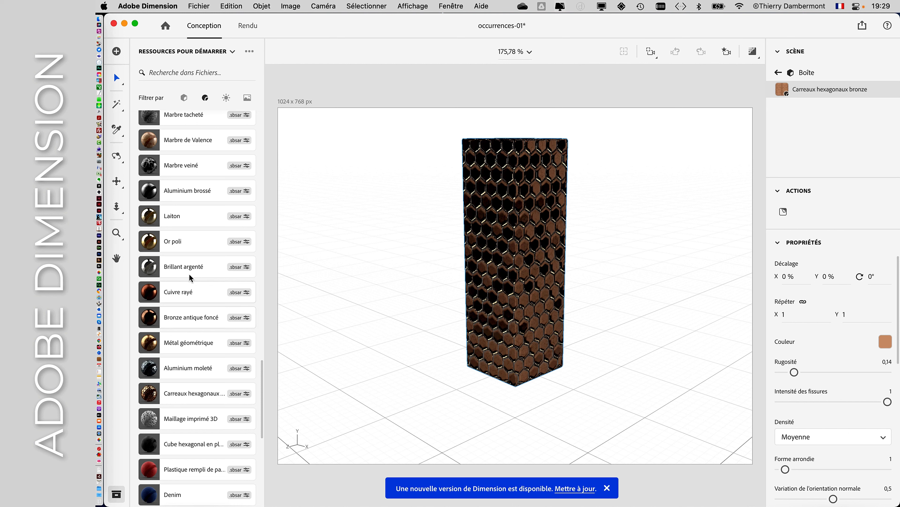
Replace the box's material with Marbre de Valence
scroll(187, 272, "up", 3)
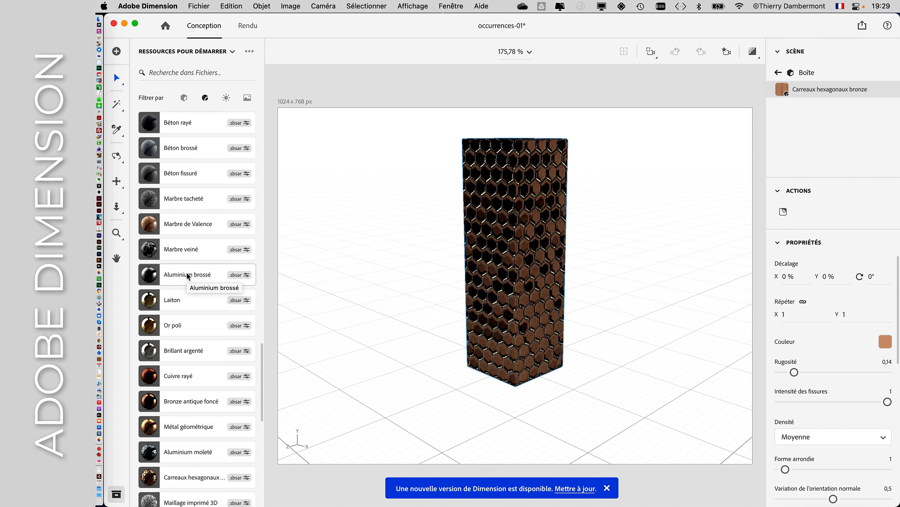
scroll(186, 272, "up", 1)
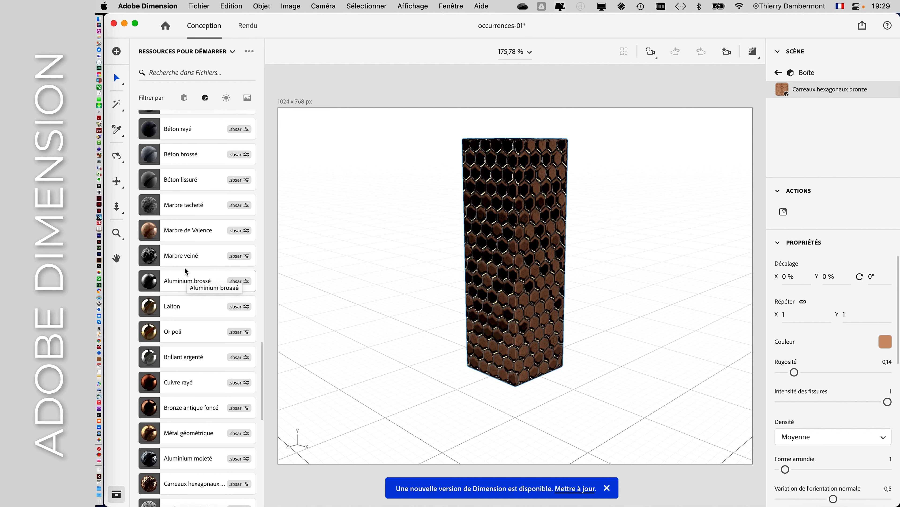
left_click(178, 232)
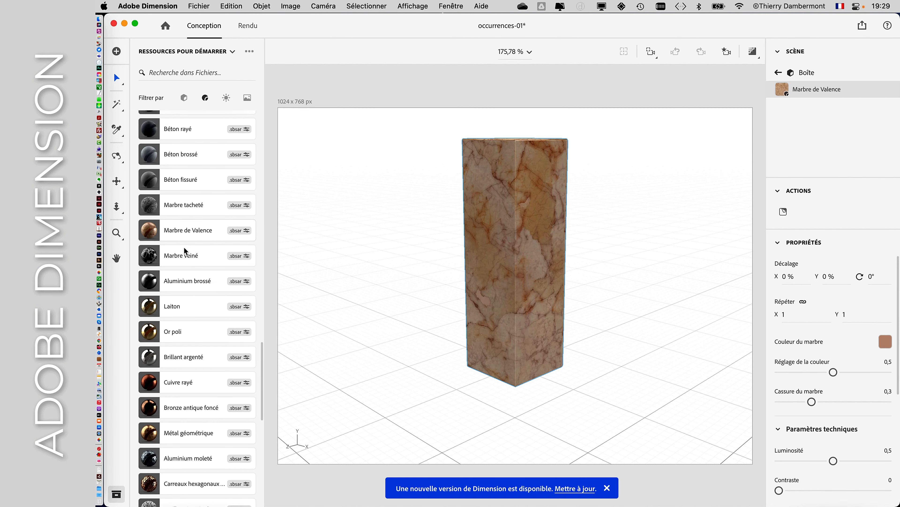
Browse the remaining Substance materials and apply Marbre tacheté to the box
scroll(192, 315, "down", 15)
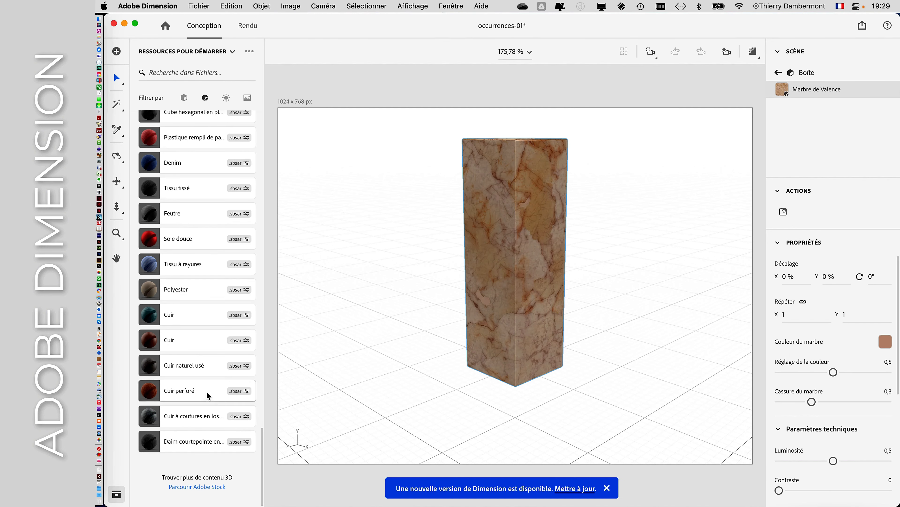
scroll(201, 384, "up", 2)
scroll(200, 384, "up", 10)
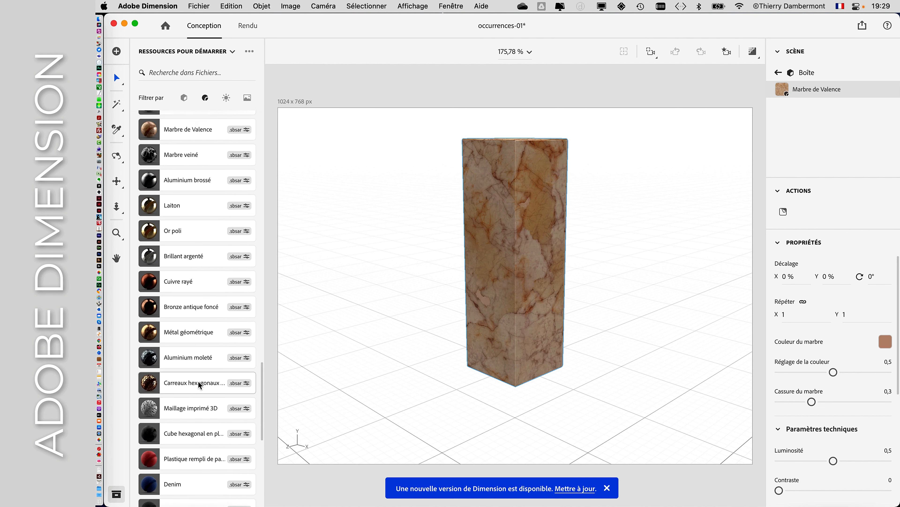
scroll(197, 380, "up", 2)
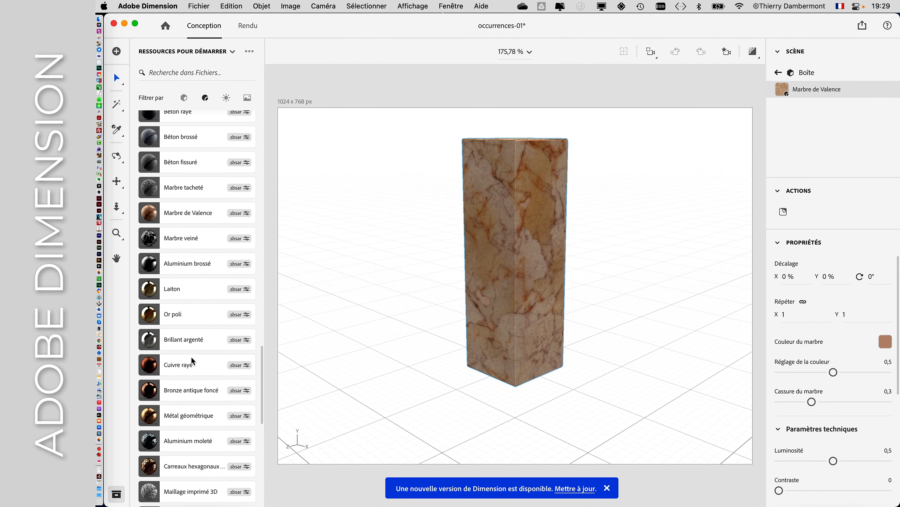
scroll(190, 357, "up", 1)
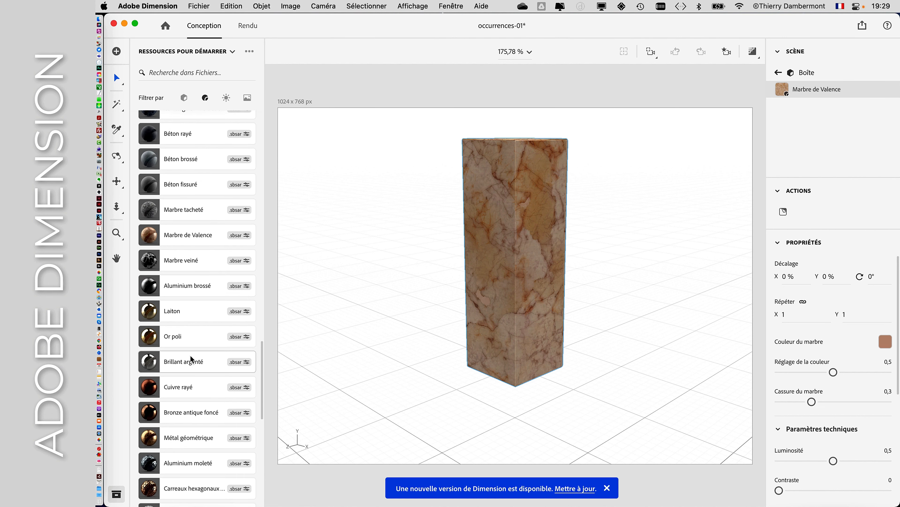
left_click(186, 210)
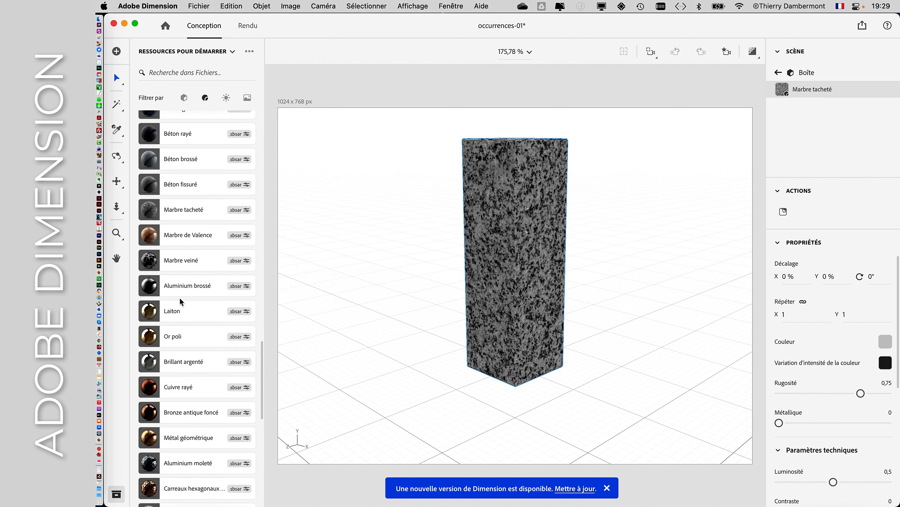
Apply the Métal géométrique Substance material to the tall box
scroll(179, 291, "down", 1)
scroll(179, 298, "down", 2)
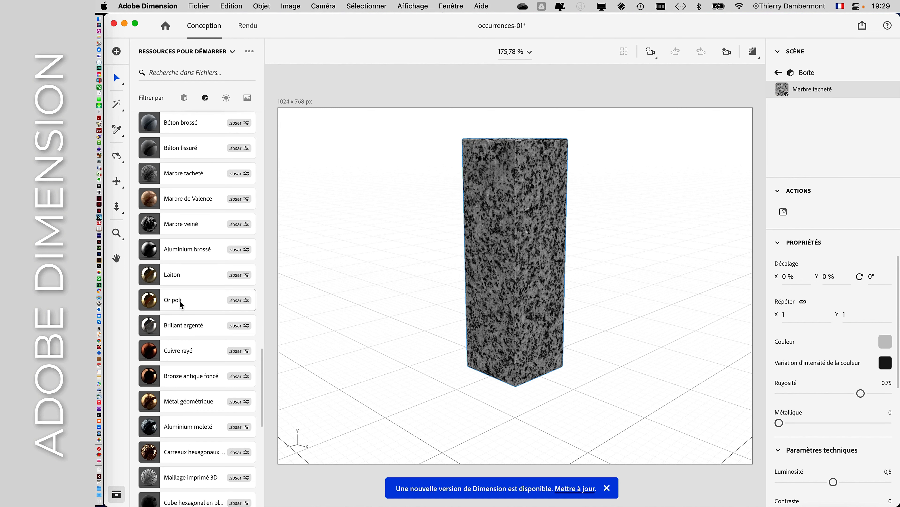
left_click(188, 402)
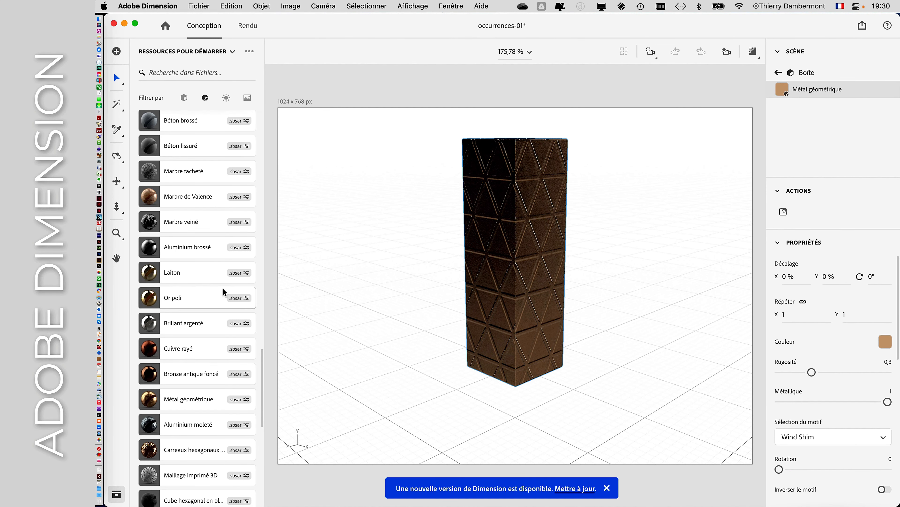
scroll(223, 288, "down", 10)
scroll(224, 288, "up", 4)
scroll(223, 288, "down", 6)
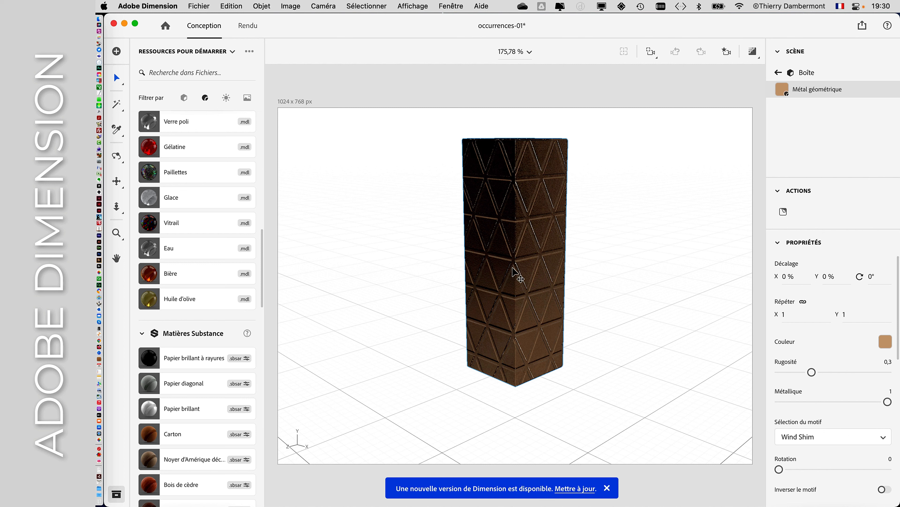
Save a copy of the scene as occurrences-02.dn in the Démarrage du cours 12 folder
left_click(203, 5)
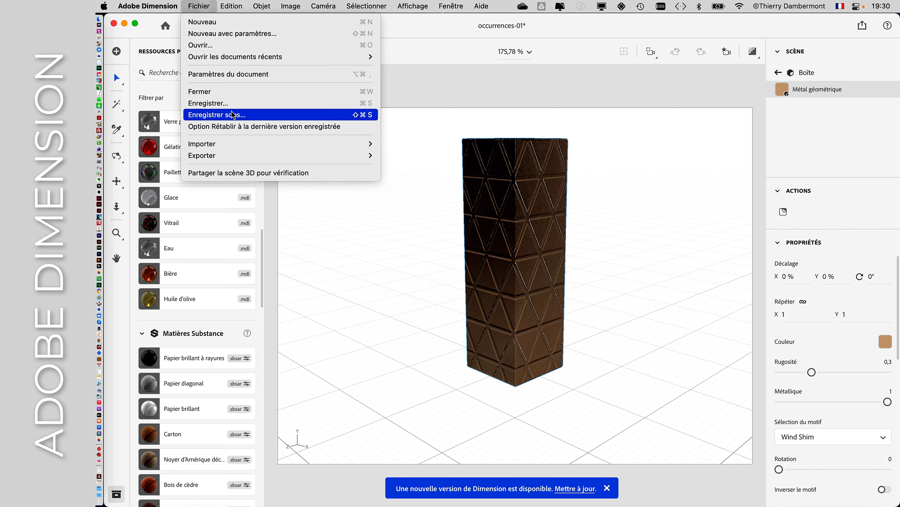
left_click(611, 163)
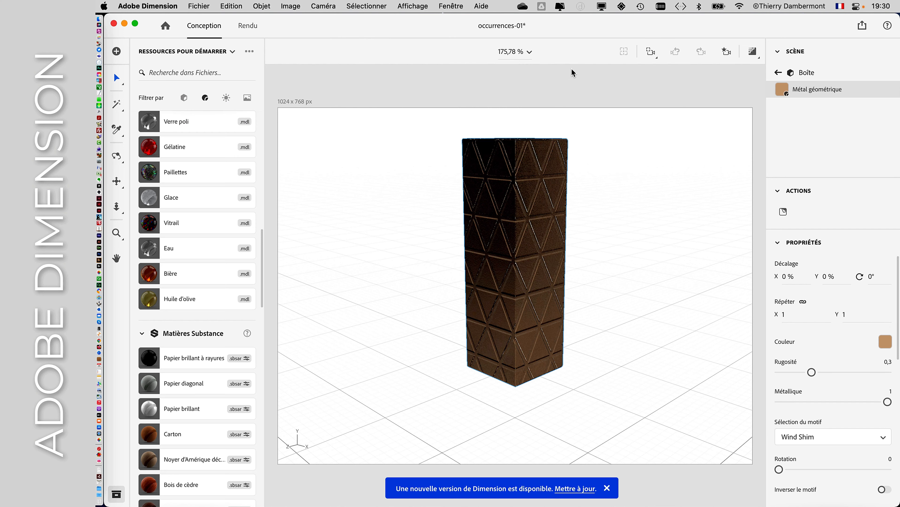
key("super+shift+s")
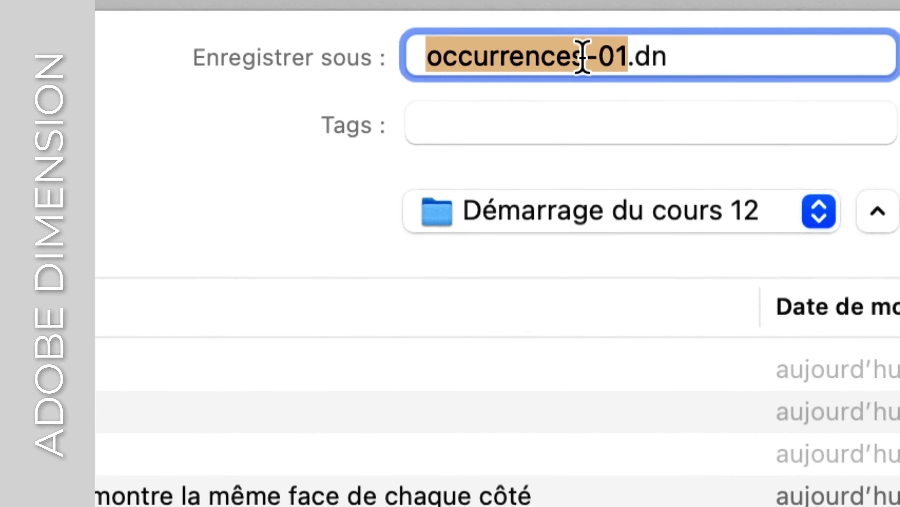
left_click_drag(616, 56, 628, 57)
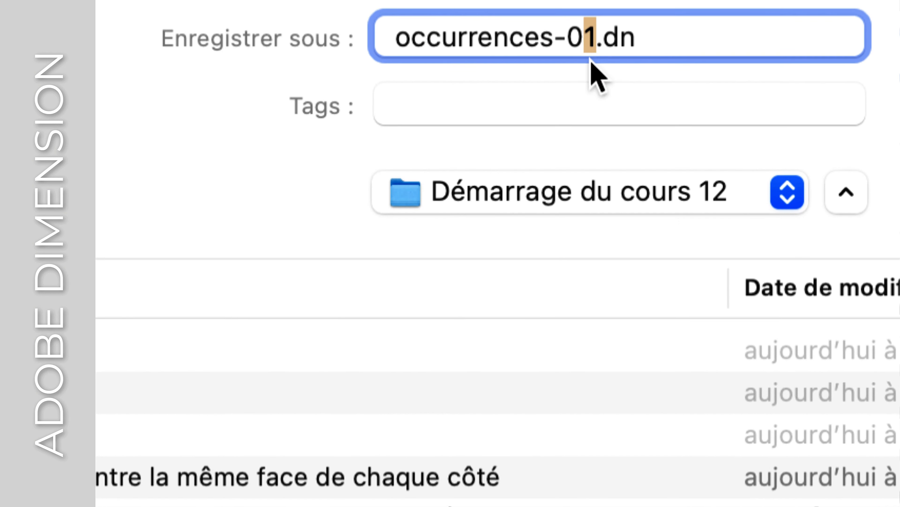
type("2")
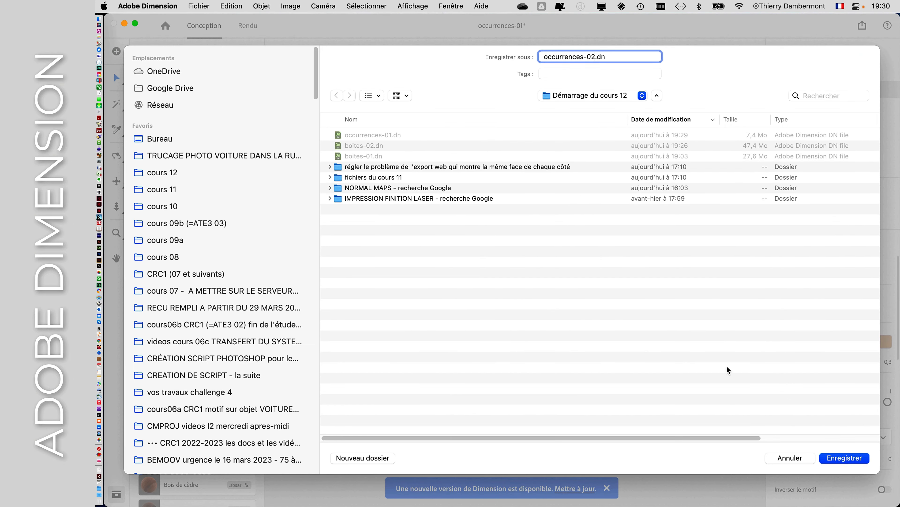
left_click(823, 457)
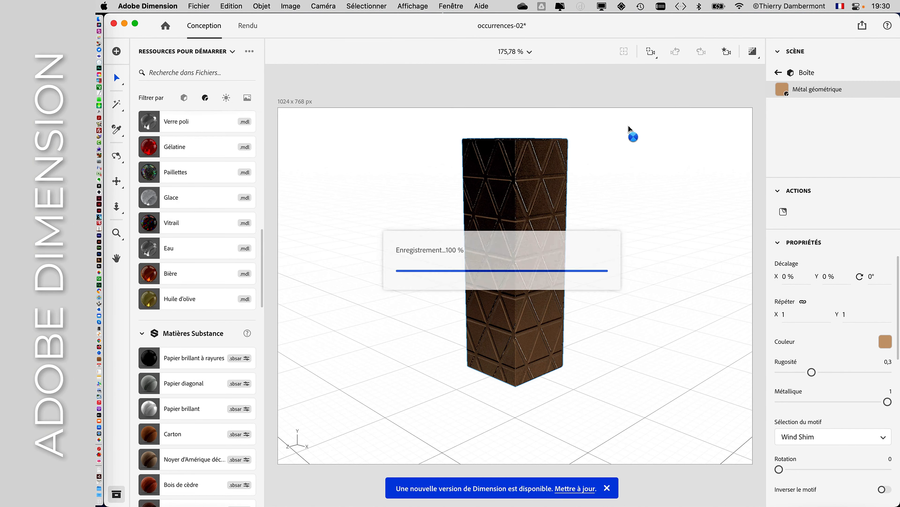
Copy the tall box and paste it four times in place as occurrences
left_click(542, 185)
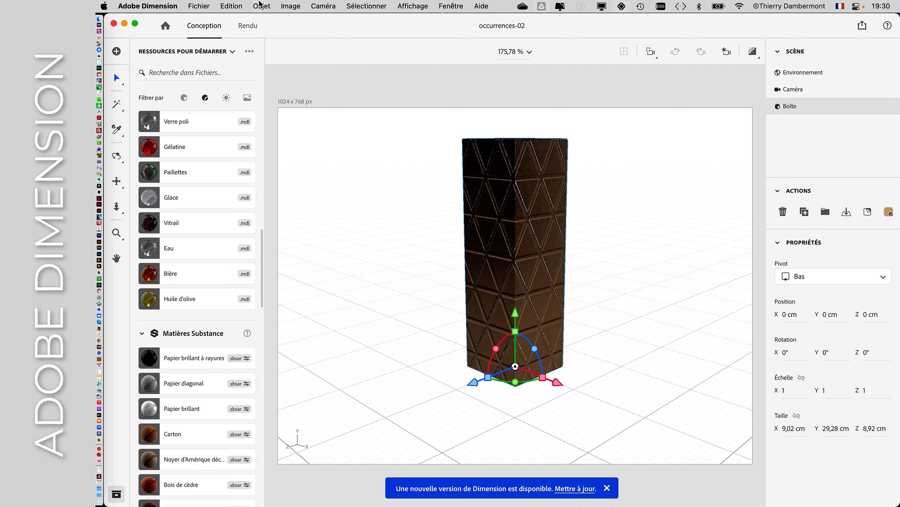
left_click(243, 5)
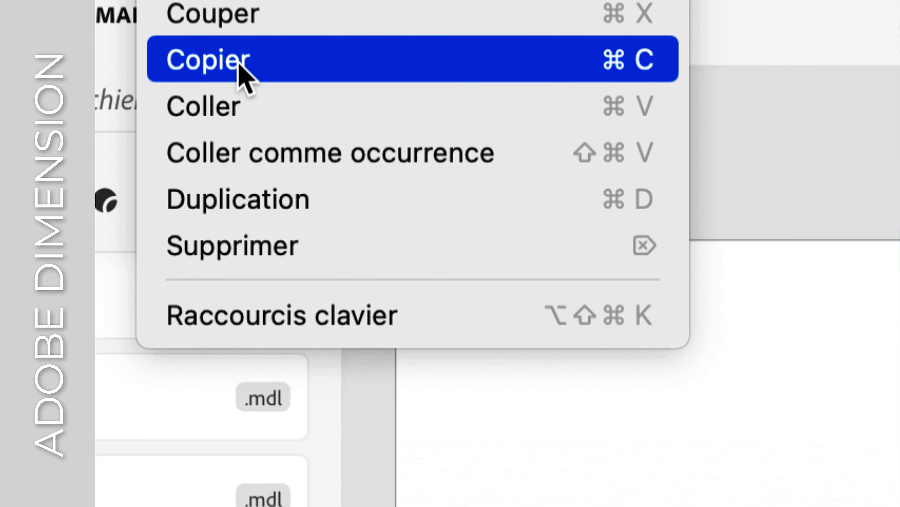
left_click(241, 65)
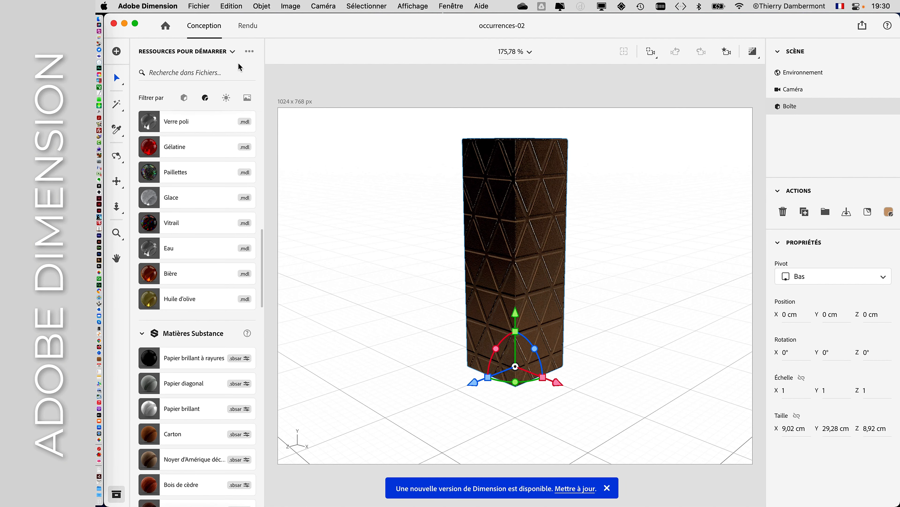
left_click(242, 4)
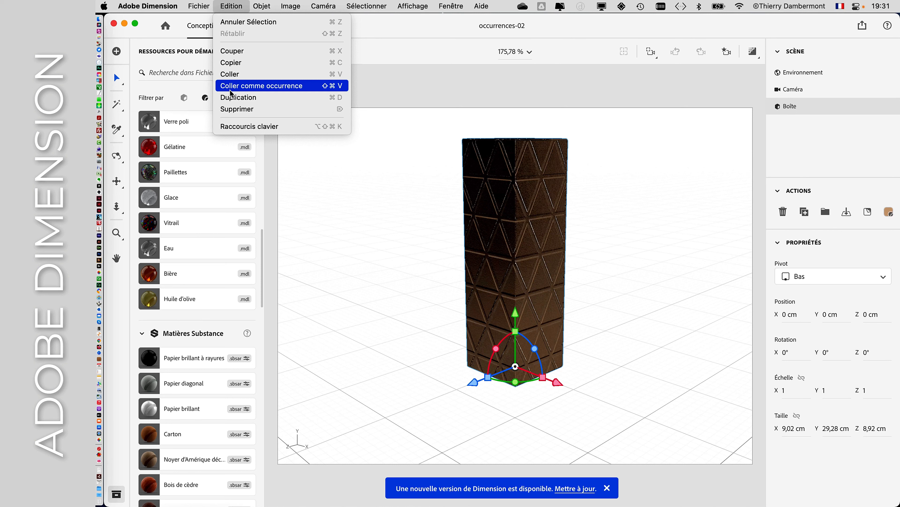
left_click(230, 91)
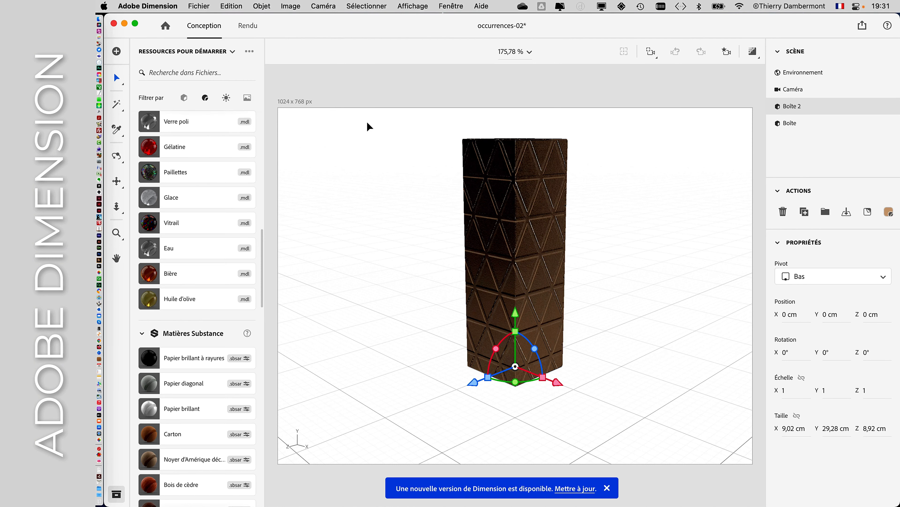
key("super+shift+v")
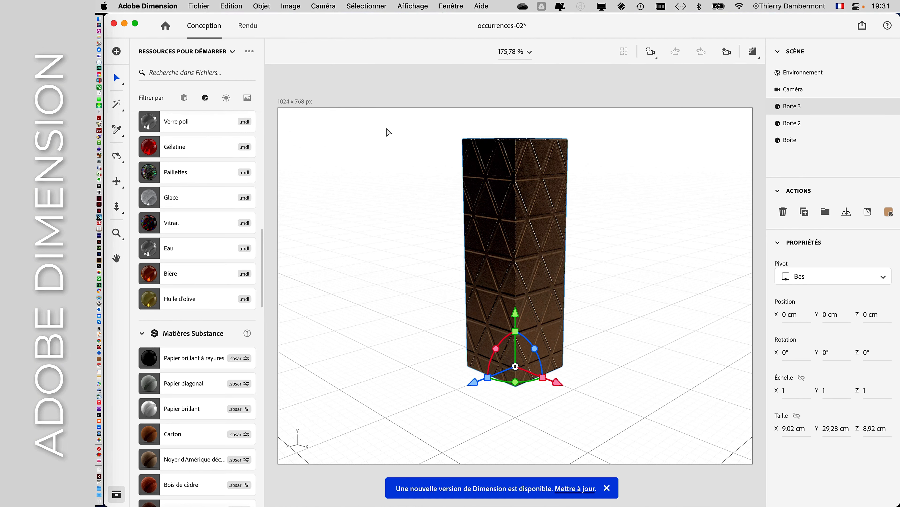
key("super+shift+v")
key("super+shift+v")
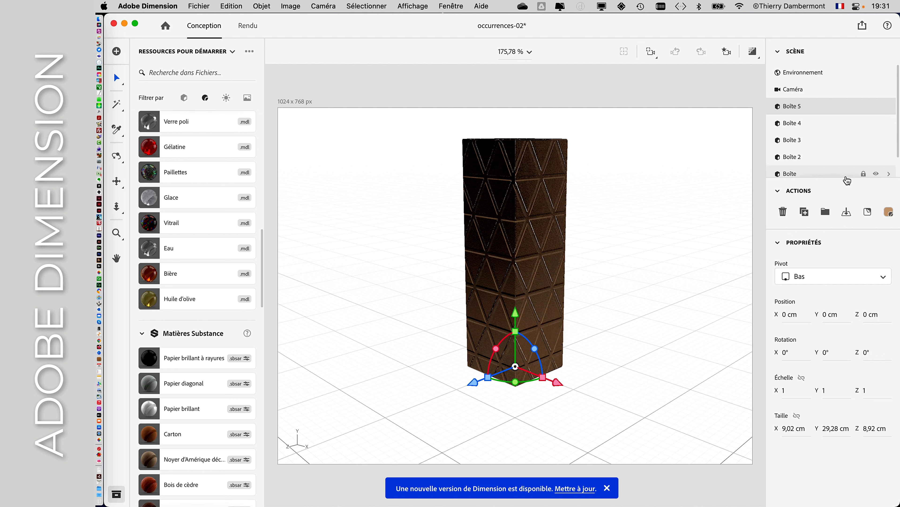
scroll(831, 160, "down", 1)
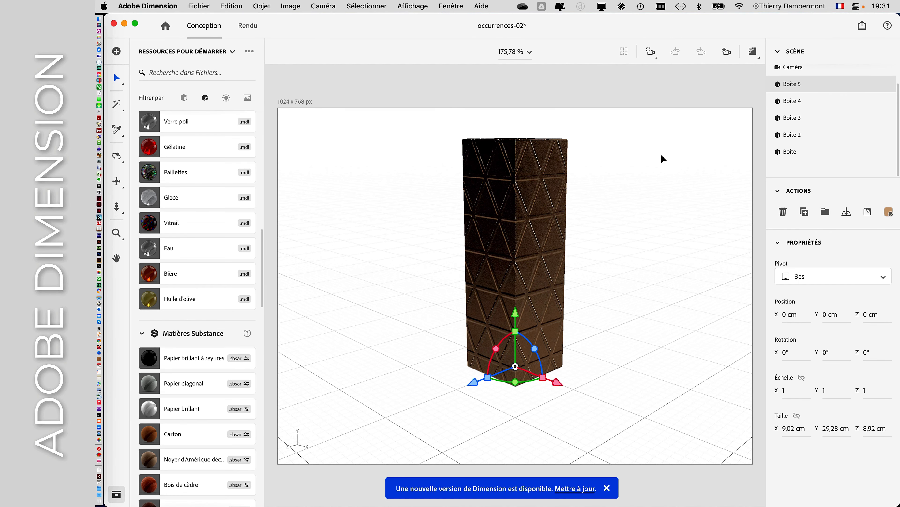
Select all five boxes and spread them evenly in a spaced row along the Z axis with Aligner et répartir
left_click(661, 153)
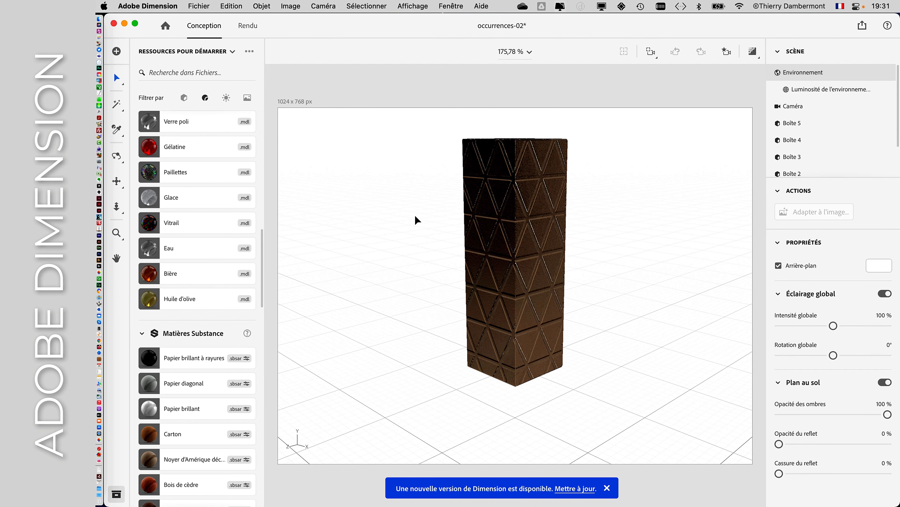
key("super+a")
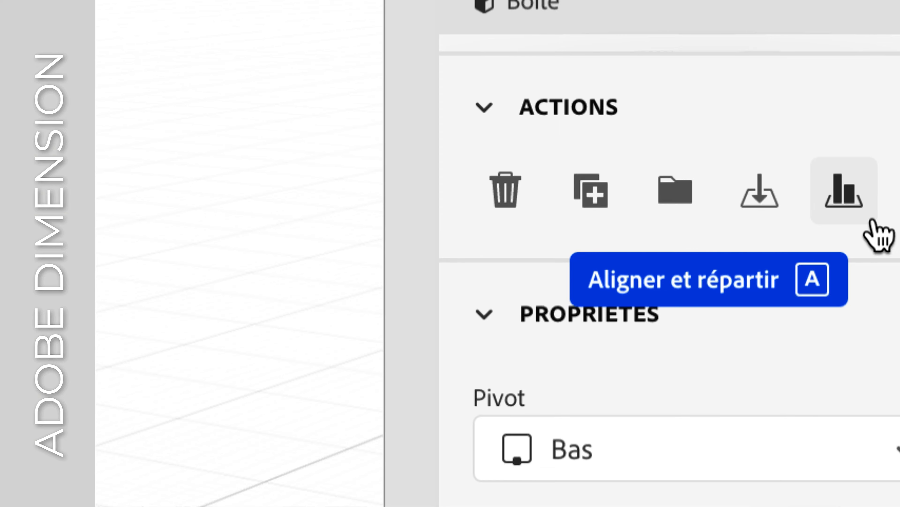
left_click(871, 221)
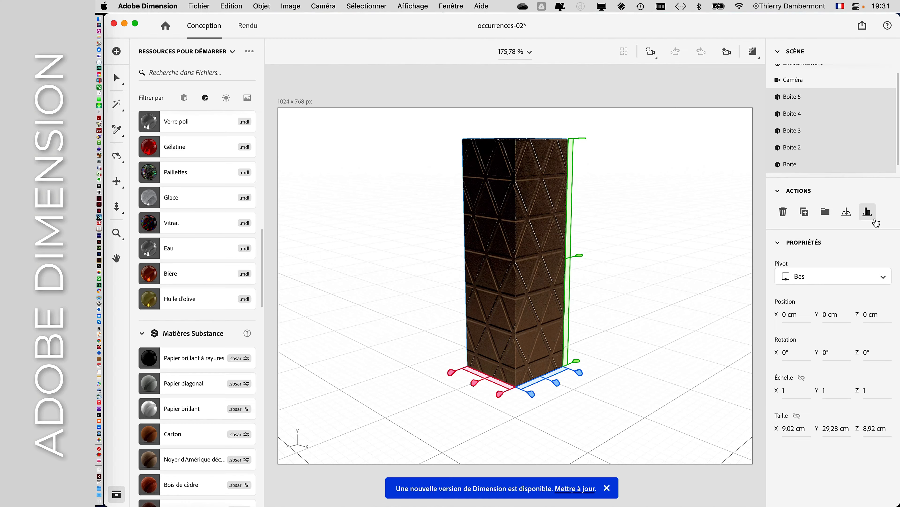
left_click_drag(579, 372, 757, 256)
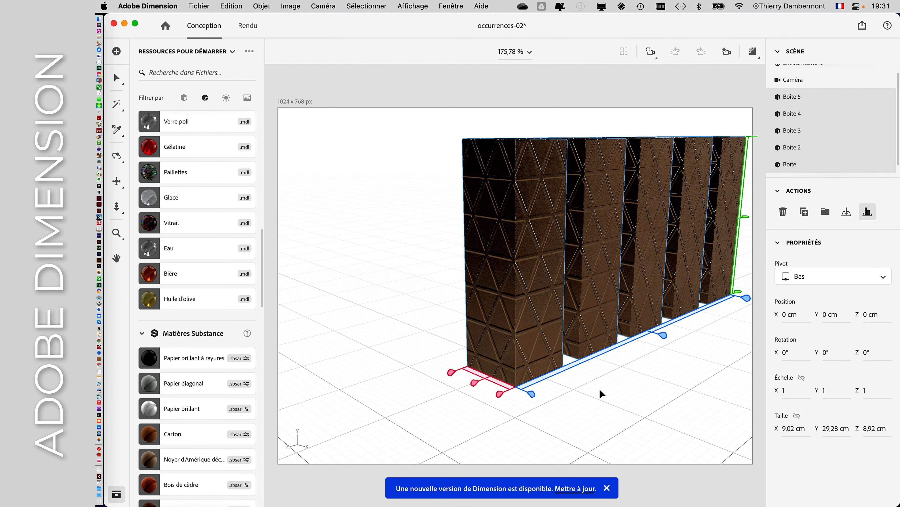
Clear the selection of all five boxes and select only Boîte 3 with the Sélectionner tool
left_click(651, 52)
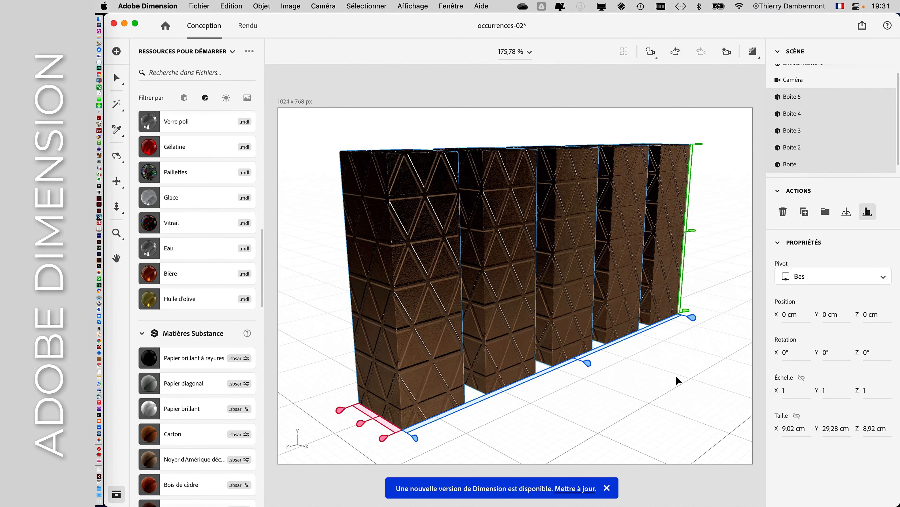
right_click_drag(678, 380, 609, 266)
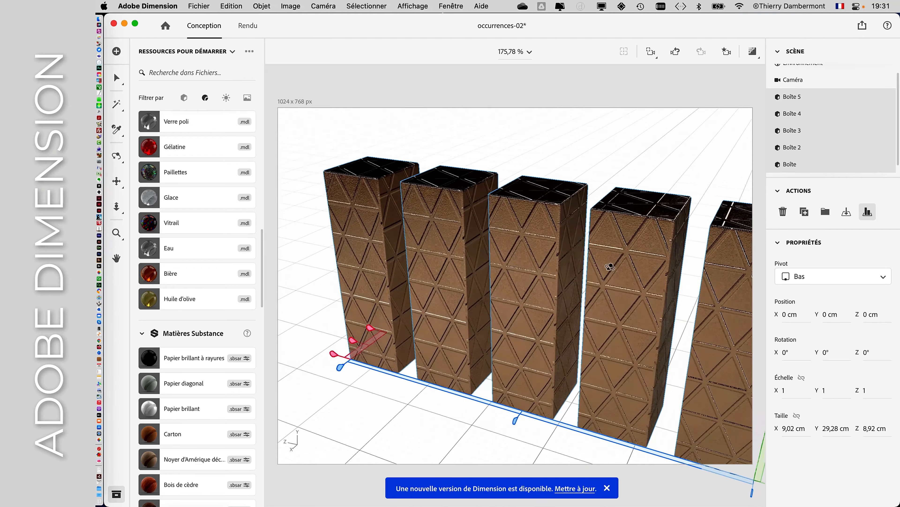
scroll(609, 271, "down", 10)
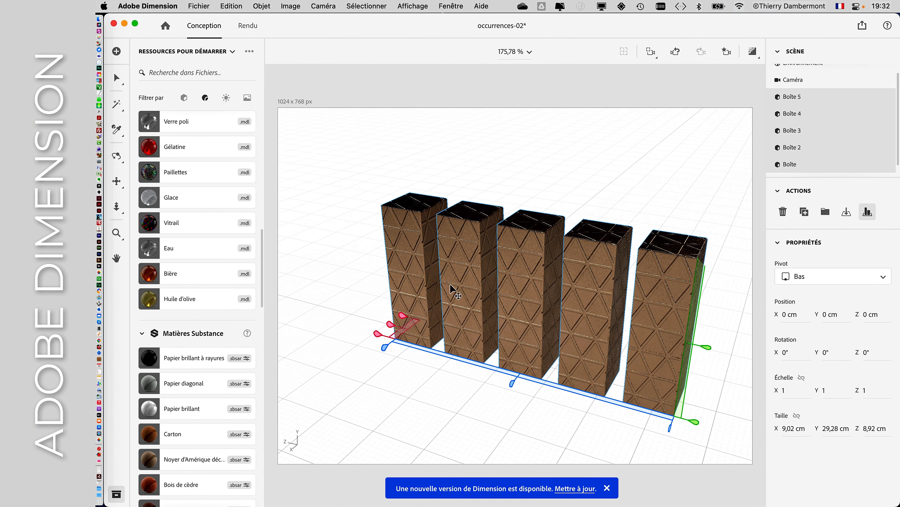
left_click(396, 230)
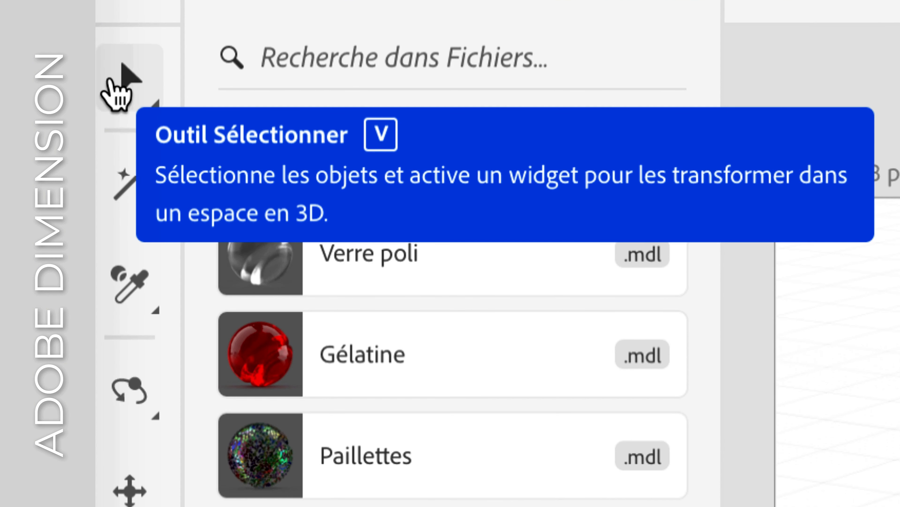
left_click(111, 78)
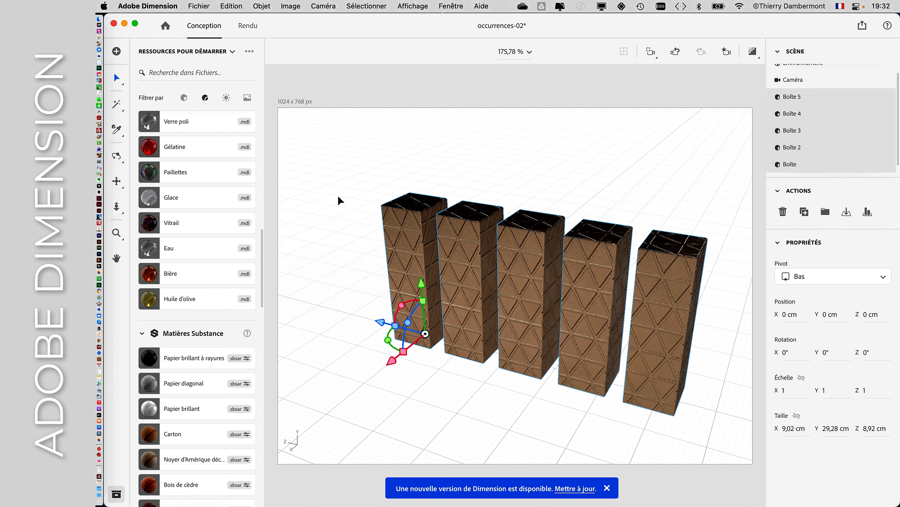
left_click(339, 200)
left_click(459, 258)
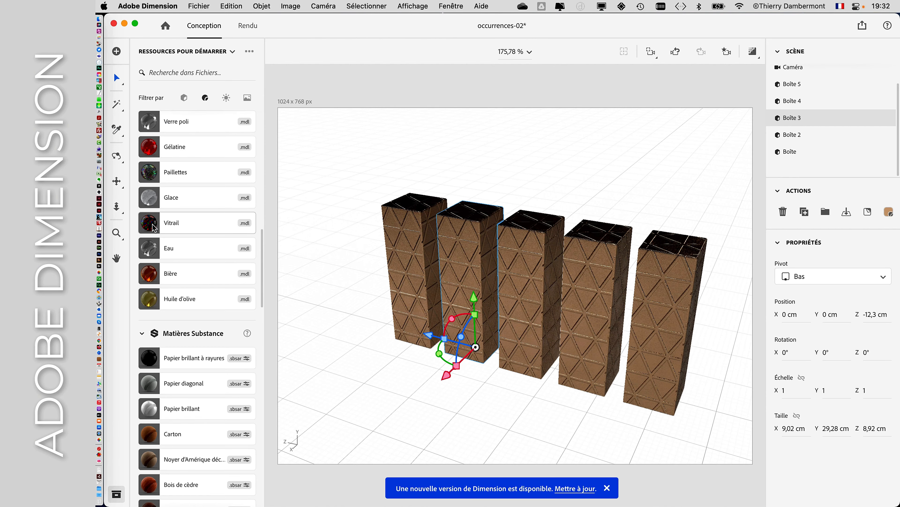
Try the Vitrail, Bière and Gélatine materials in turn on the linked box Boîte 3
left_click_drag(155, 227, 153, 223)
left_click(154, 227)
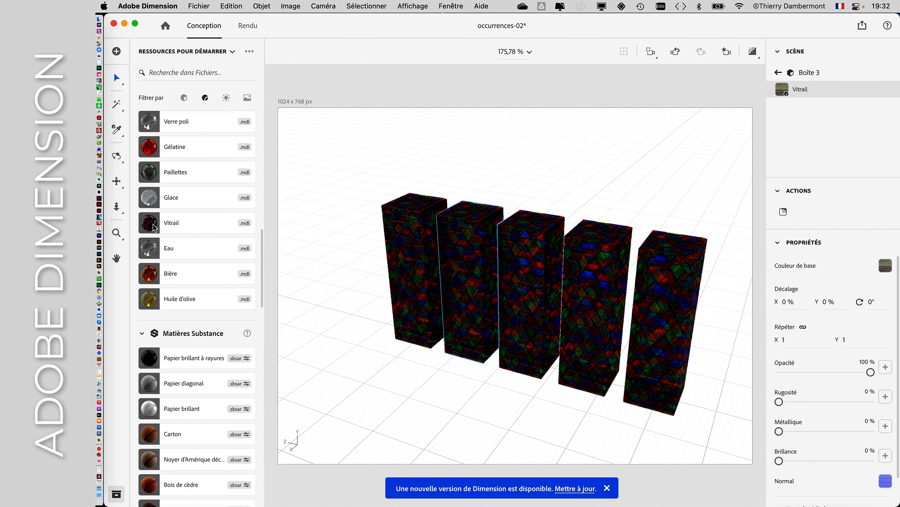
left_click(152, 276)
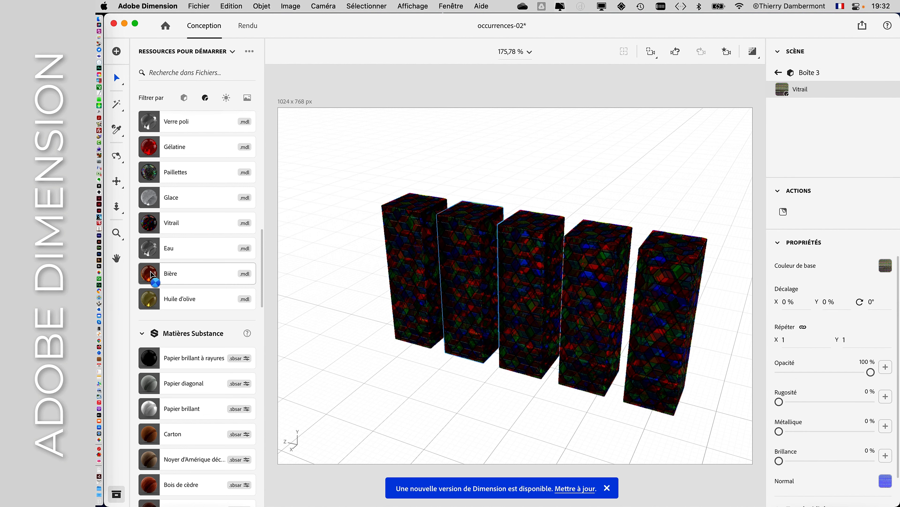
left_click(151, 148)
Try the Substance wood materials Noyer d'Amérique découpé and Bois à motif pixels on Boîte 3
scroll(190, 248, "down", 5)
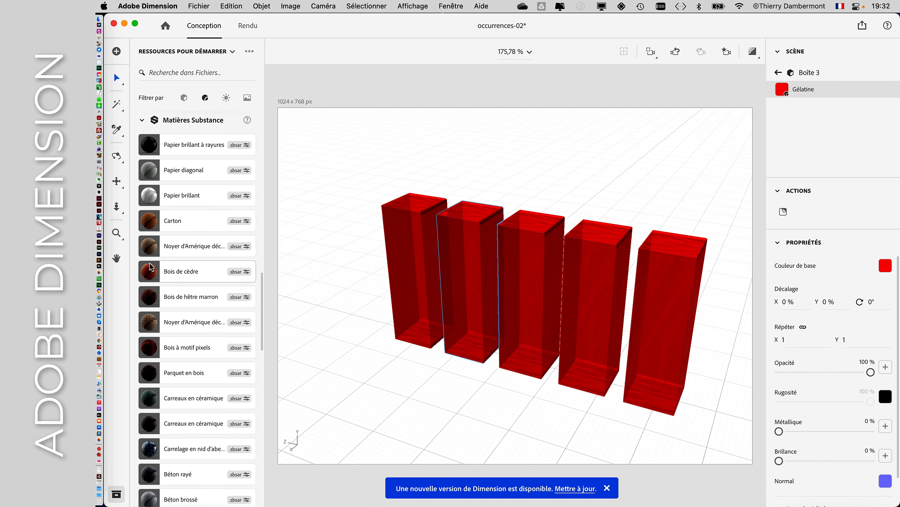
left_click(149, 246)
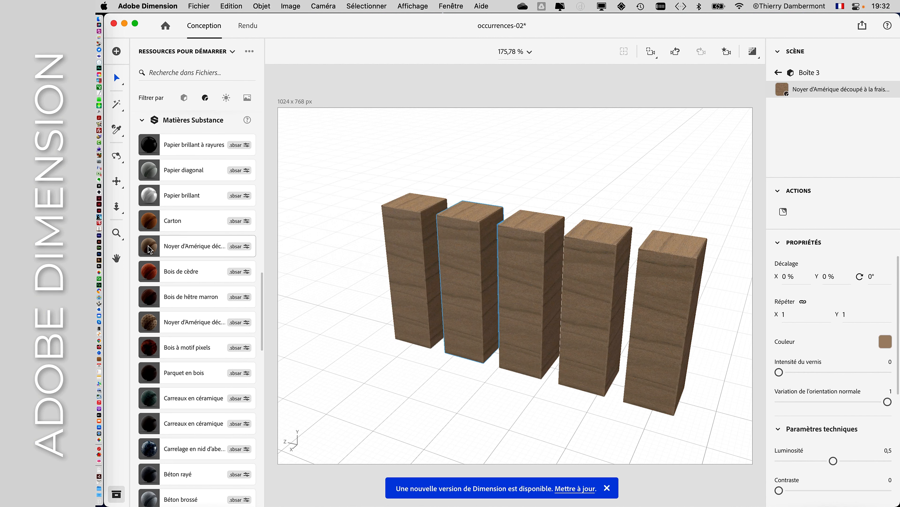
scroll(184, 314, "down", 2)
scroll(184, 314, "down", 1)
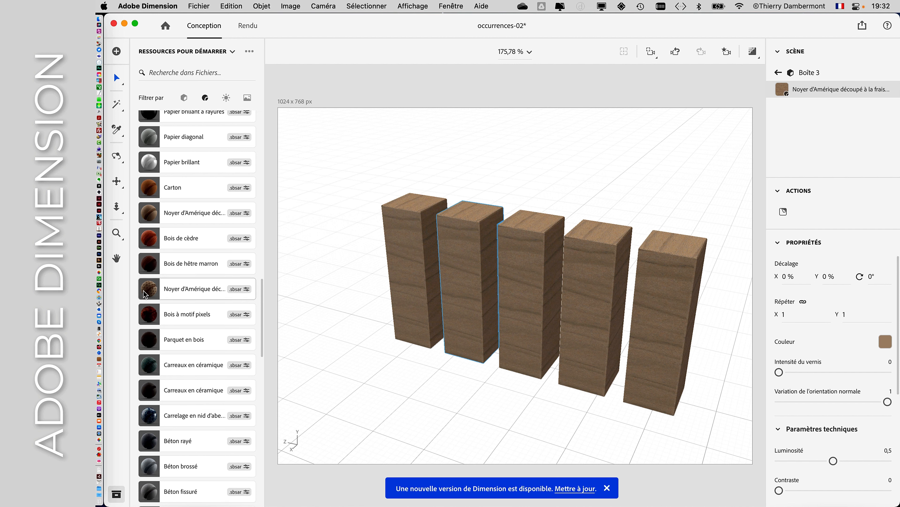
left_click(149, 312)
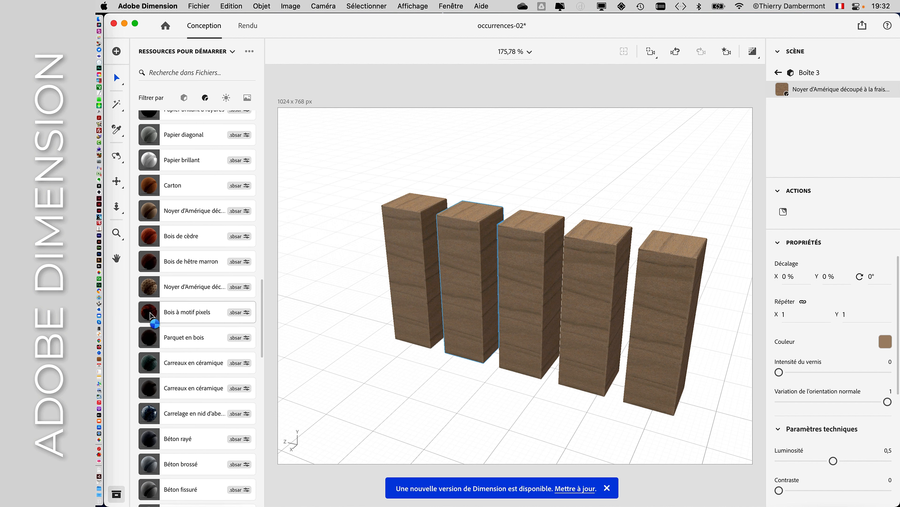
Apply the Marbre de Valence Substance material to Boîte 3 and inspect the row of occurrences from several sides
scroll(154, 325, "down", 10)
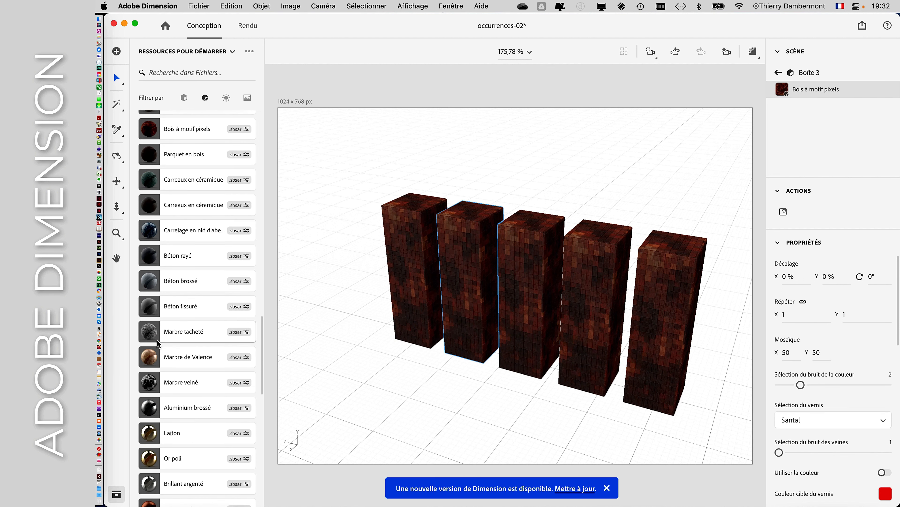
left_click(150, 357)
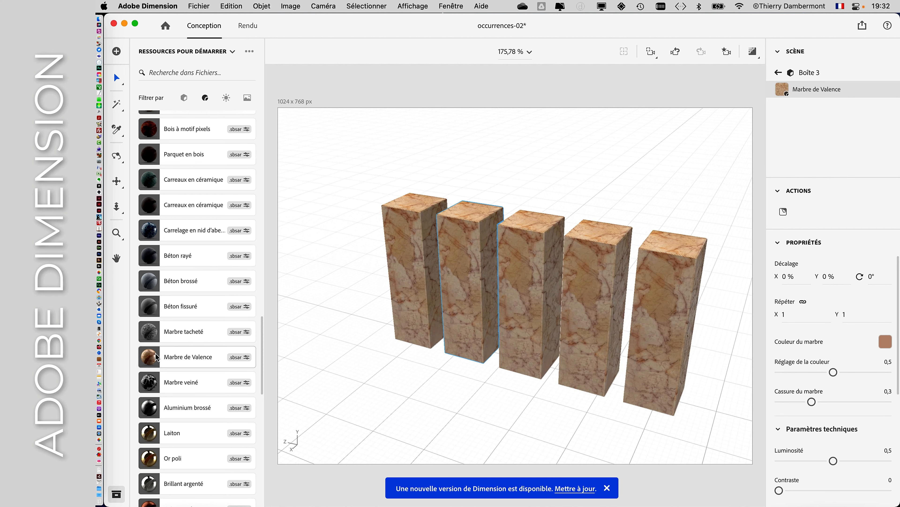
right_click_drag(404, 321, 645, 372)
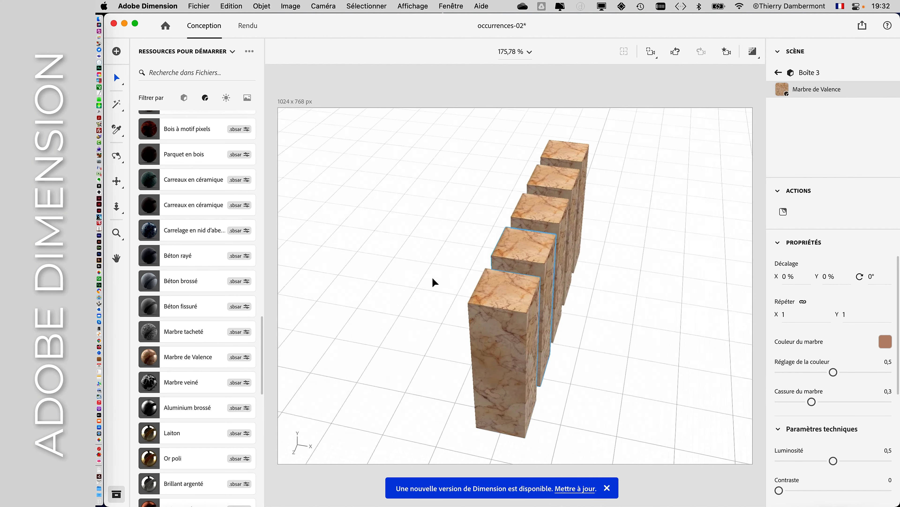
right_click_drag(433, 282, 640, 256)
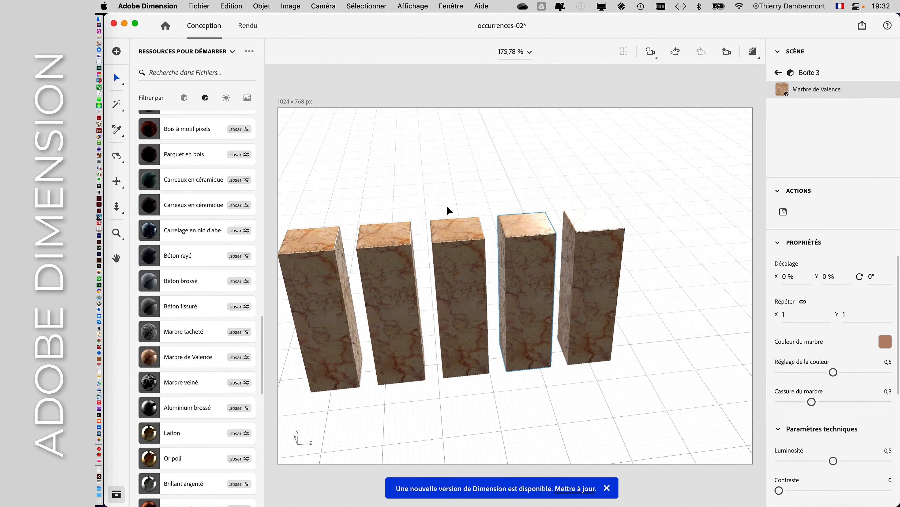
right_click_drag(447, 209, 540, 227)
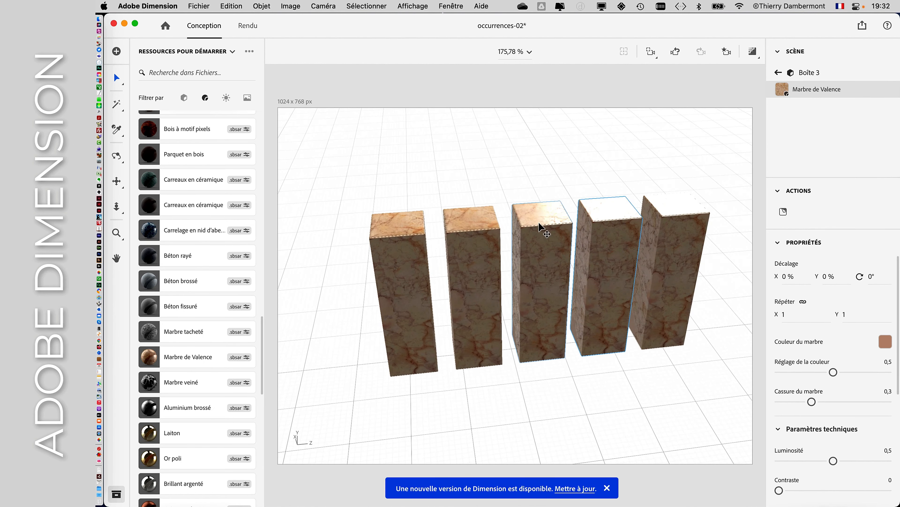
Cut Boîte 3 and paste it back in place with the ordinary Coller command to break its occurrence link
left_click(624, 273)
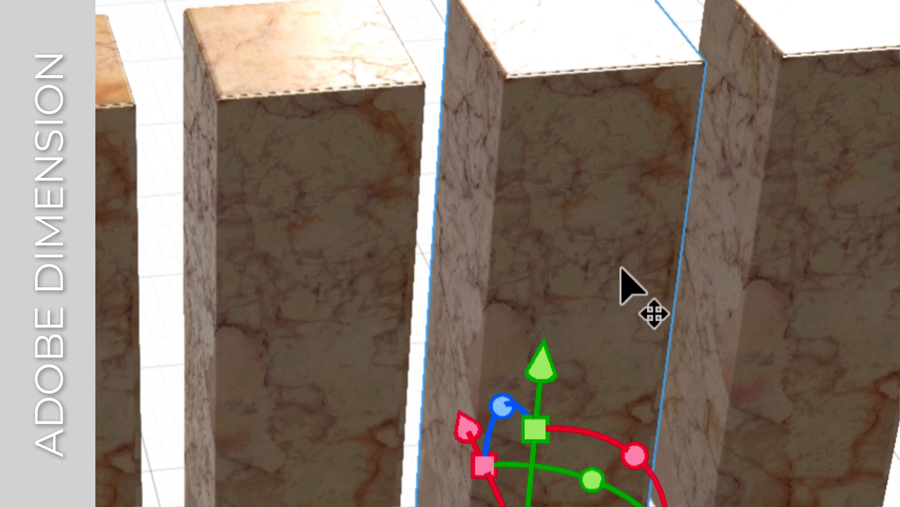
left_click(621, 277)
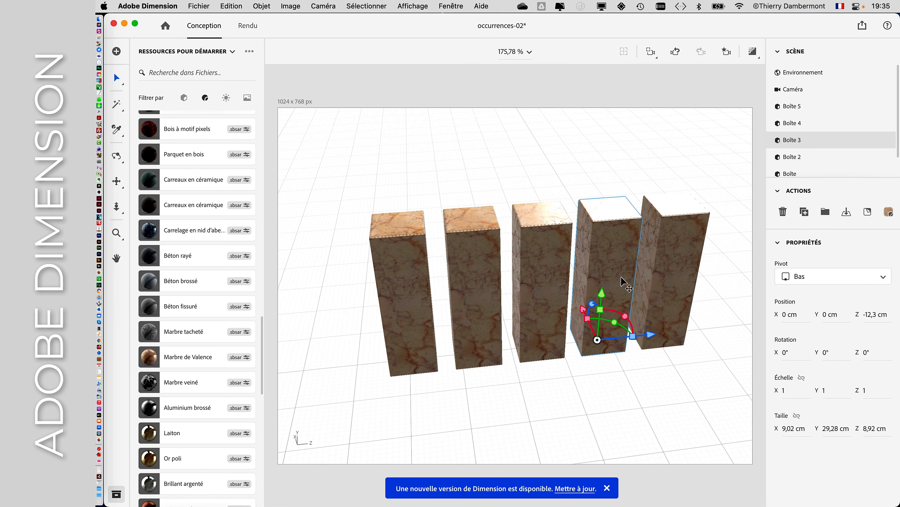
left_click(227, 5)
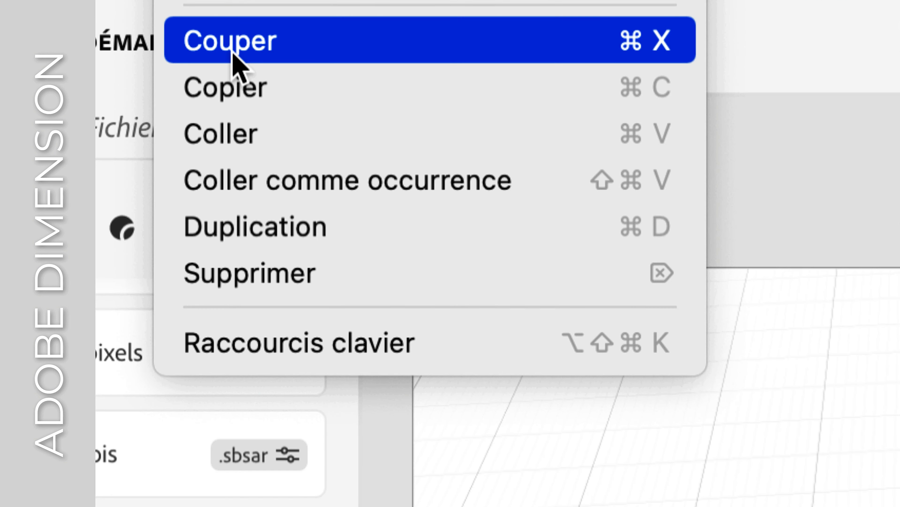
left_click(234, 53)
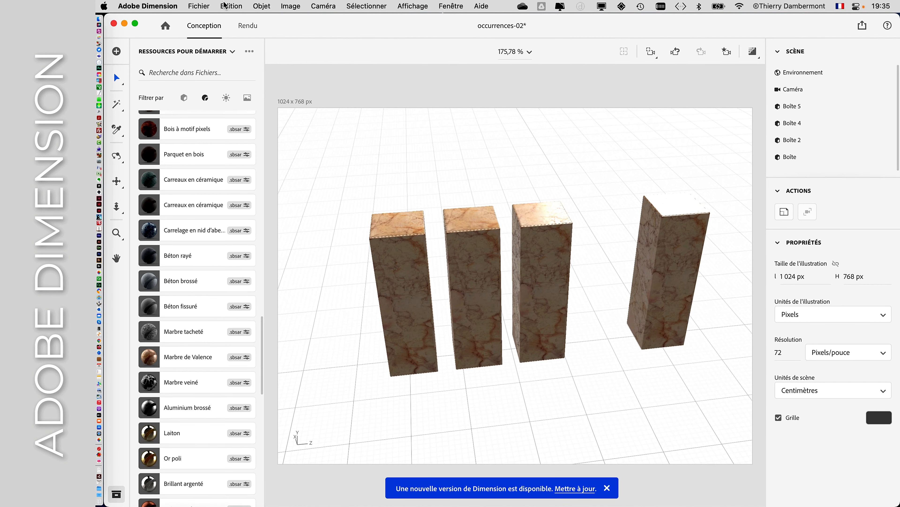
left_click(224, 5)
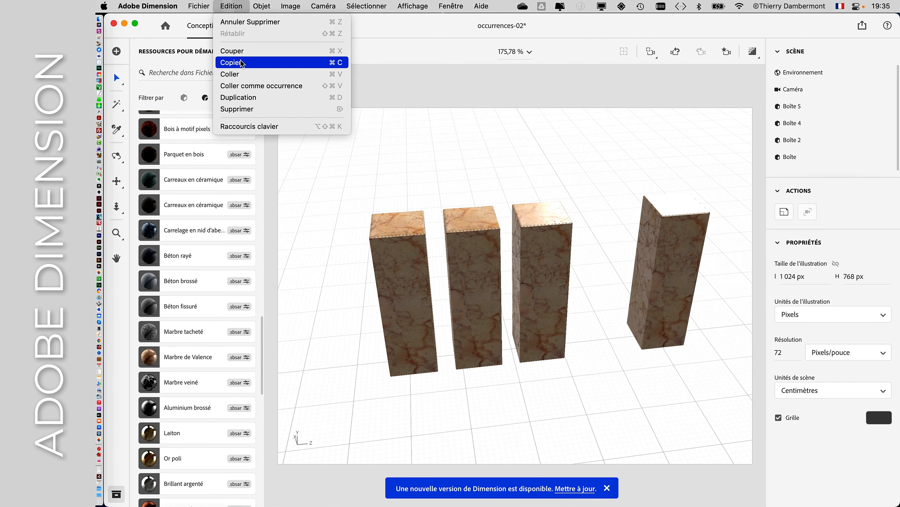
left_click(241, 74)
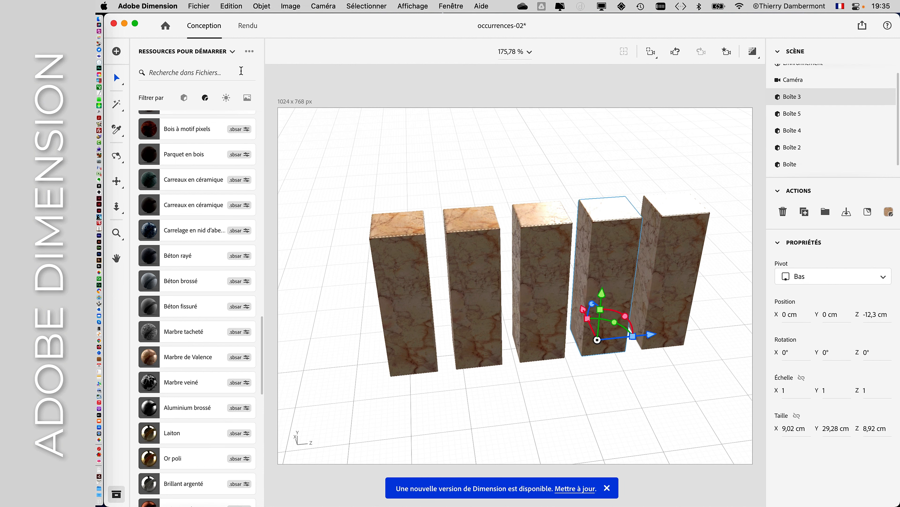
Test the Carrelage en nid d'abeille material on the pasted Boîte 3 and replace it with Béton rayé
left_click(187, 232)
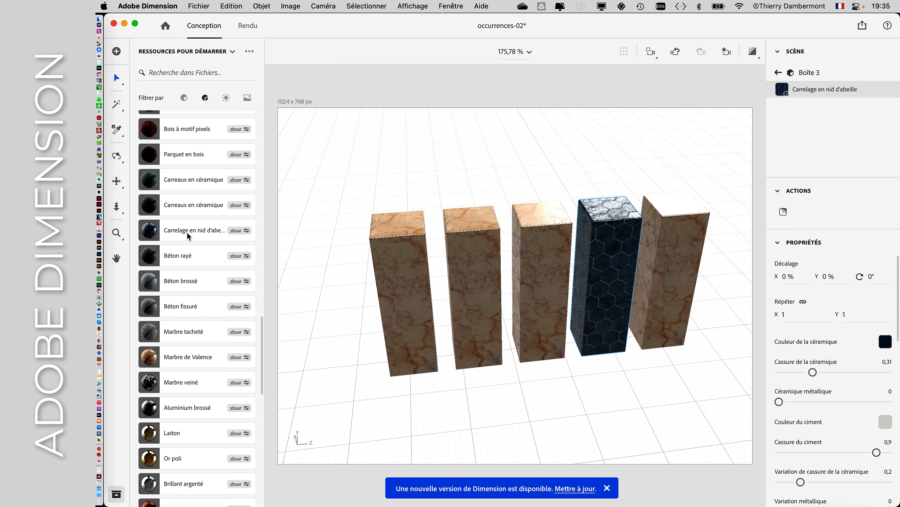
left_click(185, 252)
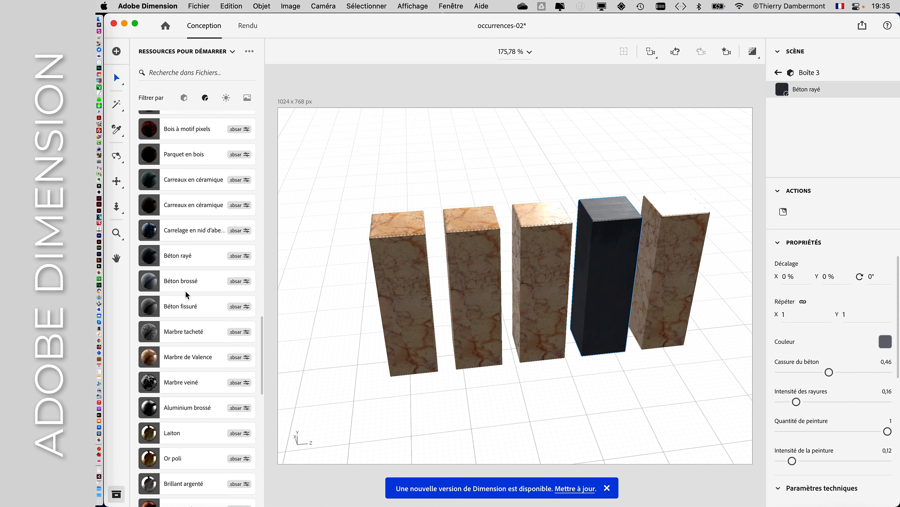
Try the Gélatine and Laiton MDL materials on the dark concrete box
scroll(186, 255, "up", 8)
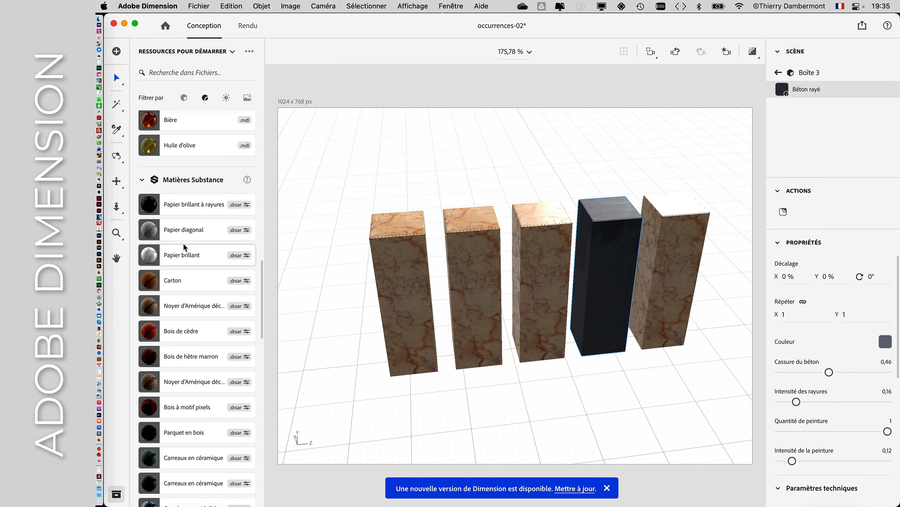
scroll(183, 244, "up", 6)
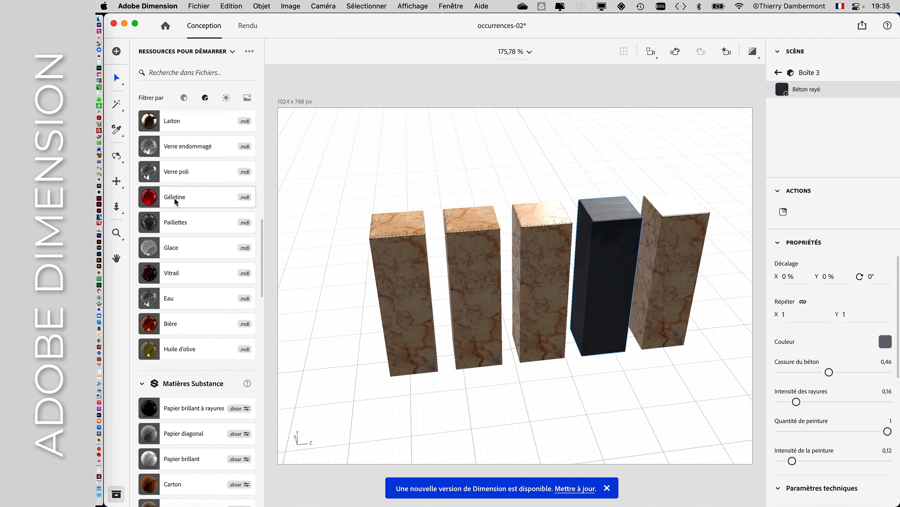
left_click(174, 198)
scroll(174, 180, "up", 1)
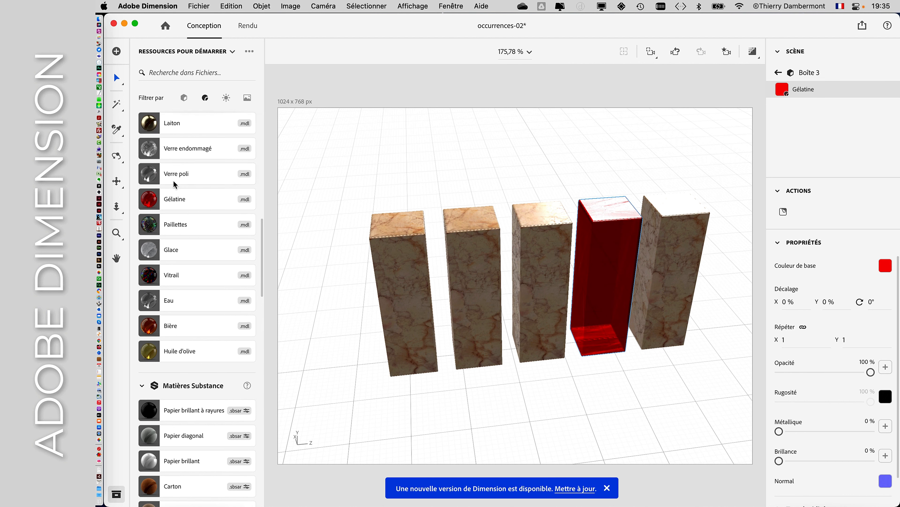
scroll(173, 181, "up", 1)
left_click(172, 144)
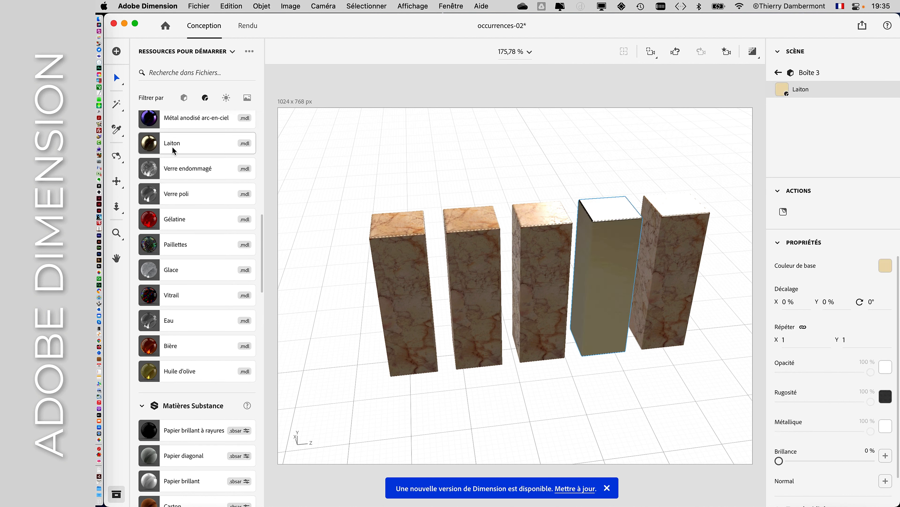
scroll(173, 147, "up", 6)
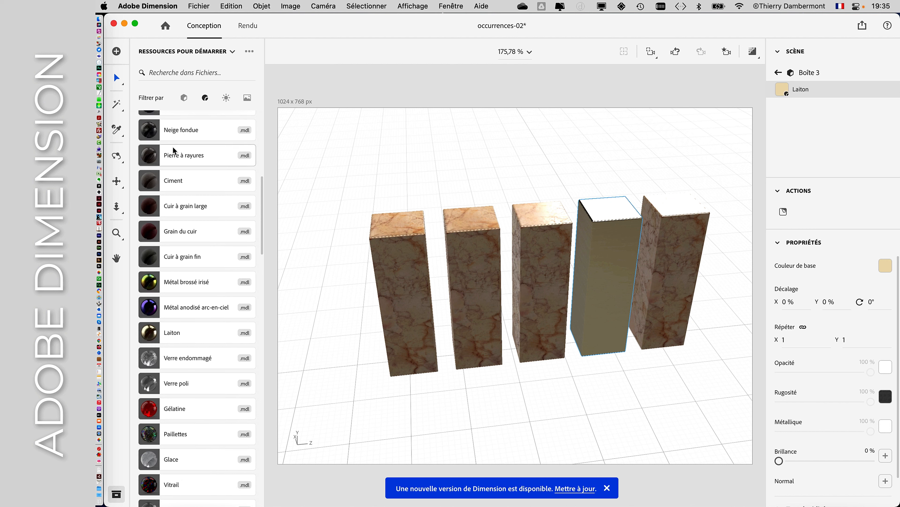
left_click(185, 333)
Try the Aluminium brossé and Or poli Substance materials on the fourth box in the row
scroll(197, 354, "down", 13)
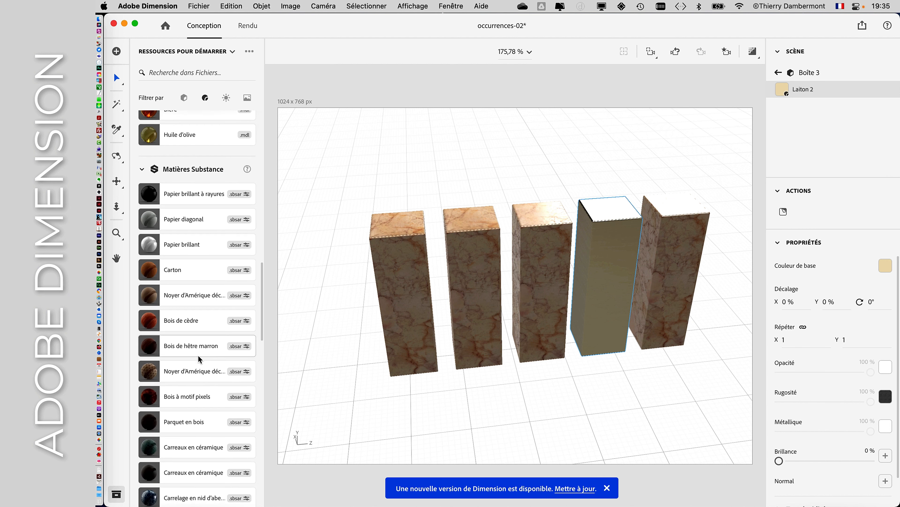
scroll(199, 359, "down", 5)
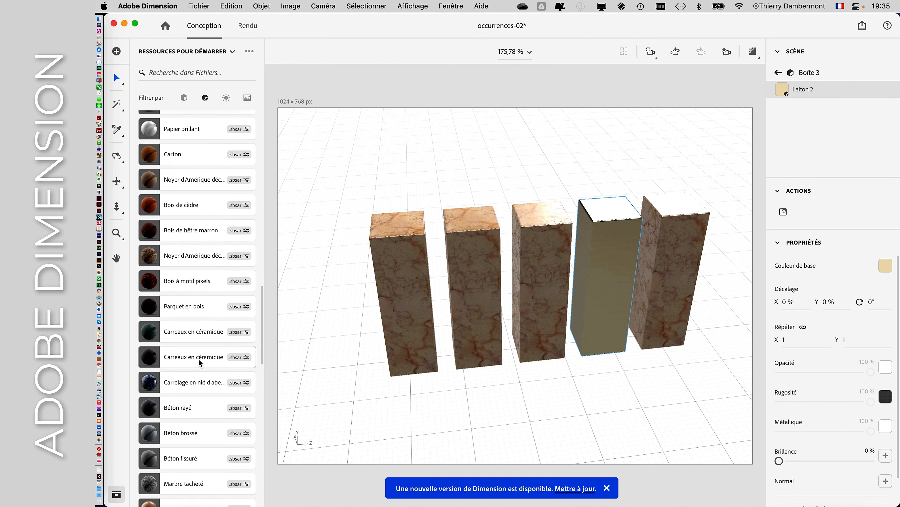
scroll(198, 359, "down", 5)
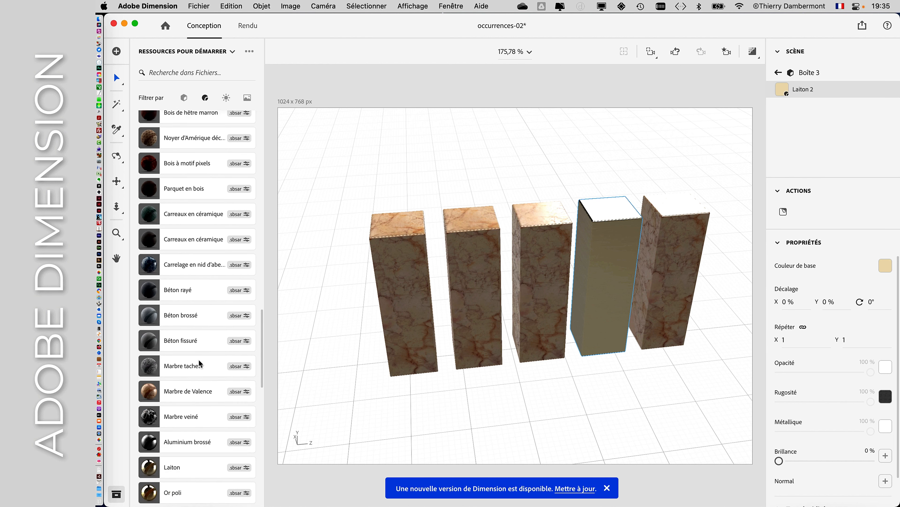
scroll(199, 359, "down", 3)
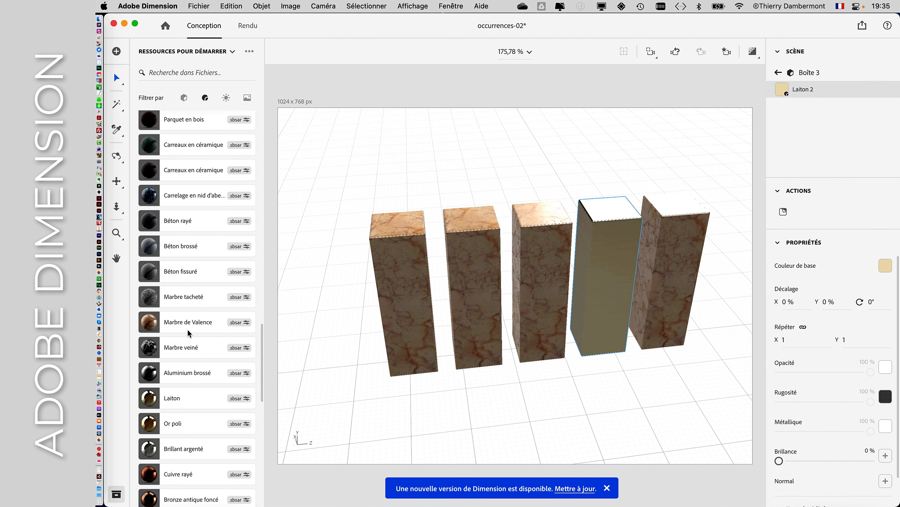
left_click(188, 329)
left_click(187, 373)
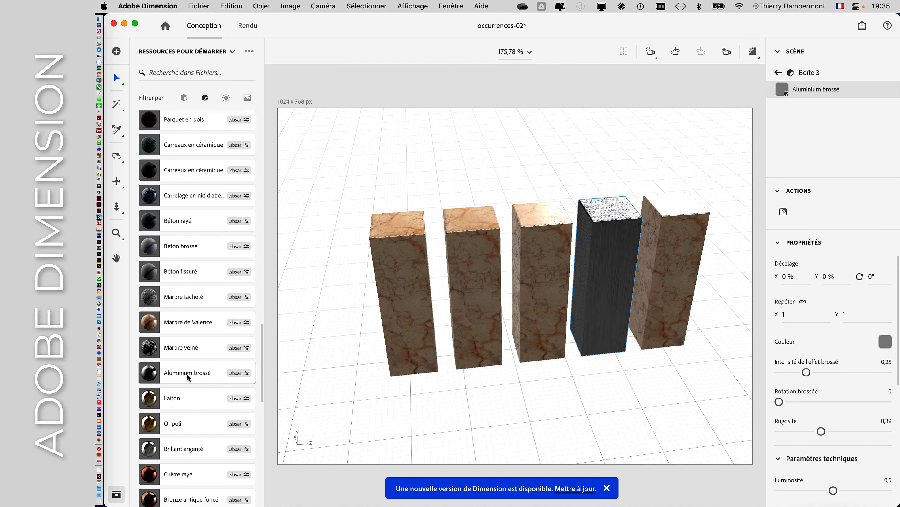
left_click(188, 428)
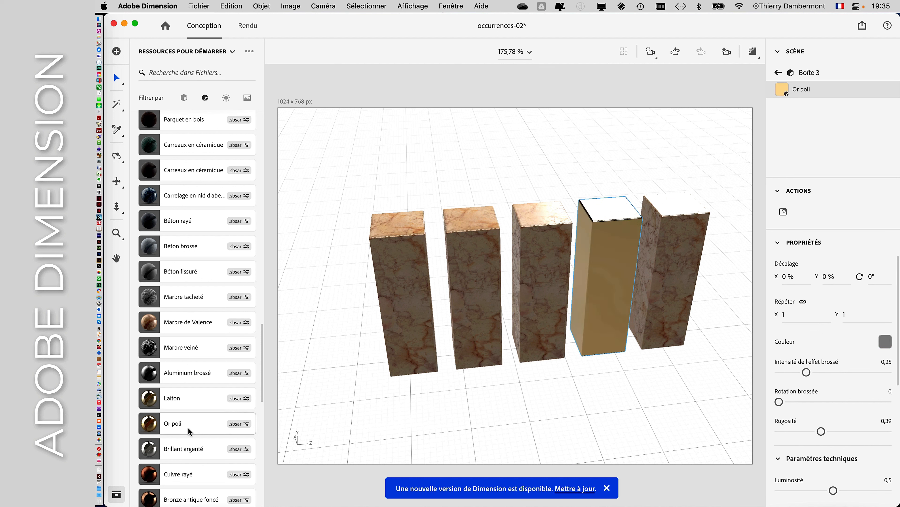
Apply the bronze hexagonal tiles Substance material to Boîte 3 and view the boxes from other angles
scroll(188, 425, "down", 10)
left_click(185, 383)
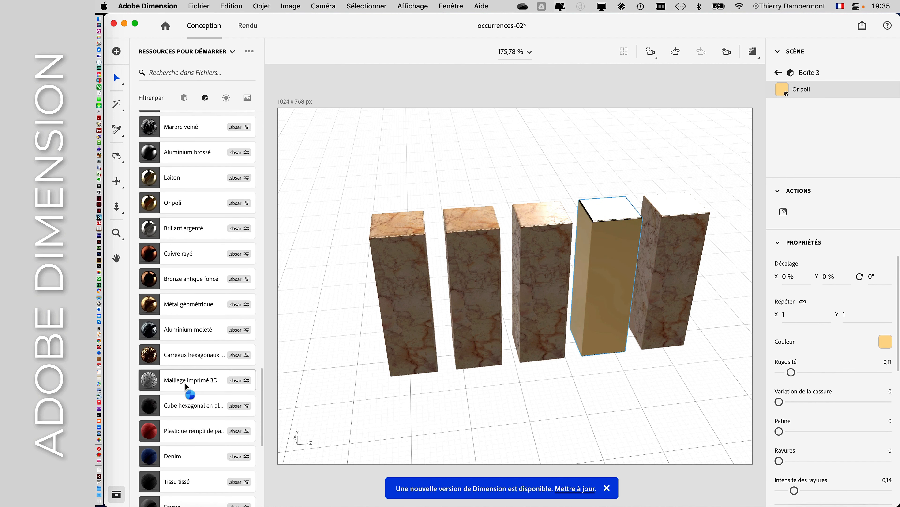
left_click(185, 354)
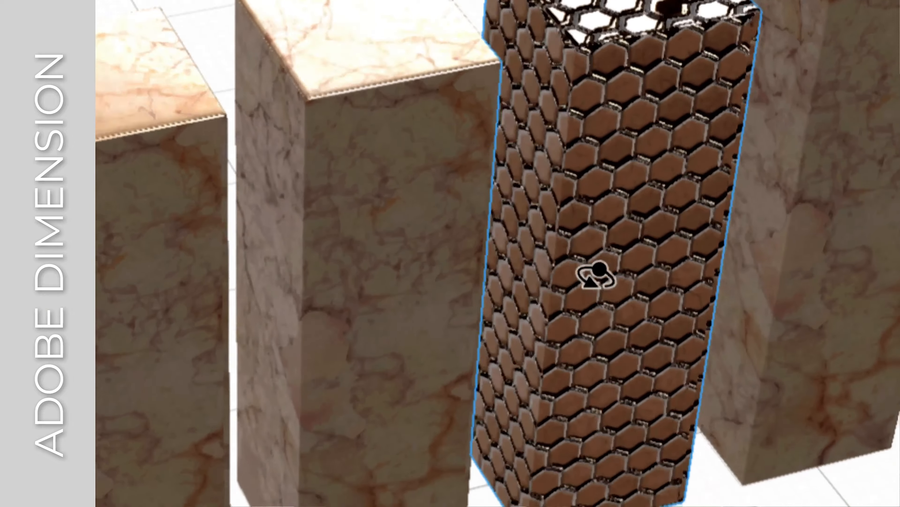
right_click_drag(596, 276, 613, 246)
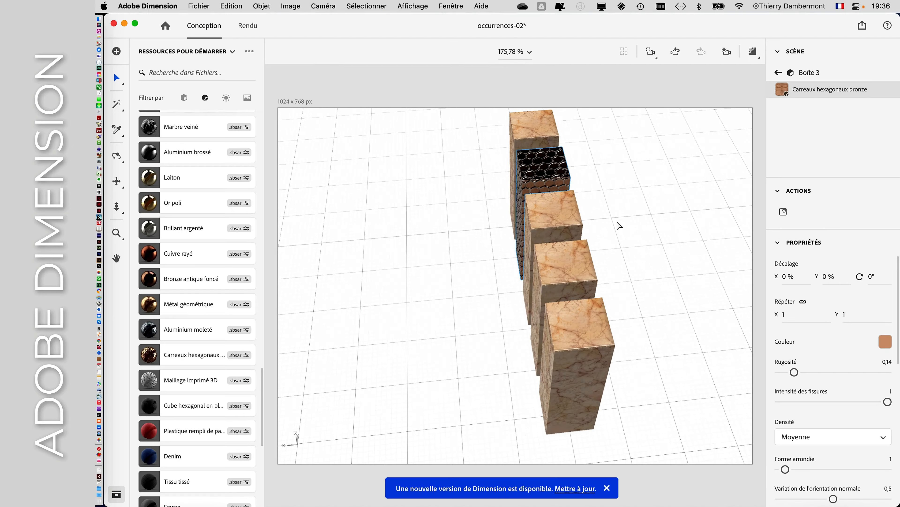
mouse_move(503, 221)
right_mouse_down()
mouse_move(647, 249)
mouse_move(674, 195)
mouse_move(655, 143)
mouse_move(559, 176)
mouse_move(523, 170)
mouse_move(519, 237)
mouse_move(591, 240)
mouse_move(595, 198)
mouse_move(552, 155)
mouse_move(513, 213)
right_mouse_up()
Save the scene as a new version named occurrences-03.dn in the Démarrage du cours 12 folder
left_click(199, 6)
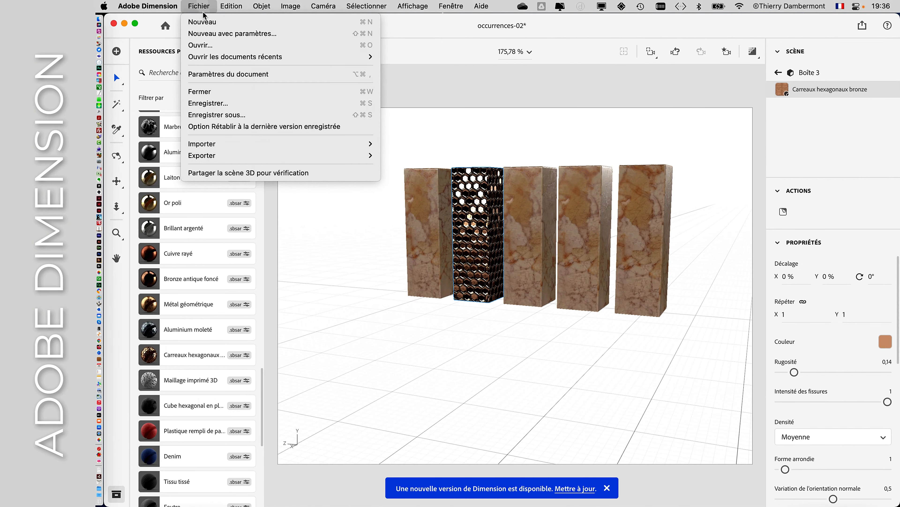
left_click(251, 115)
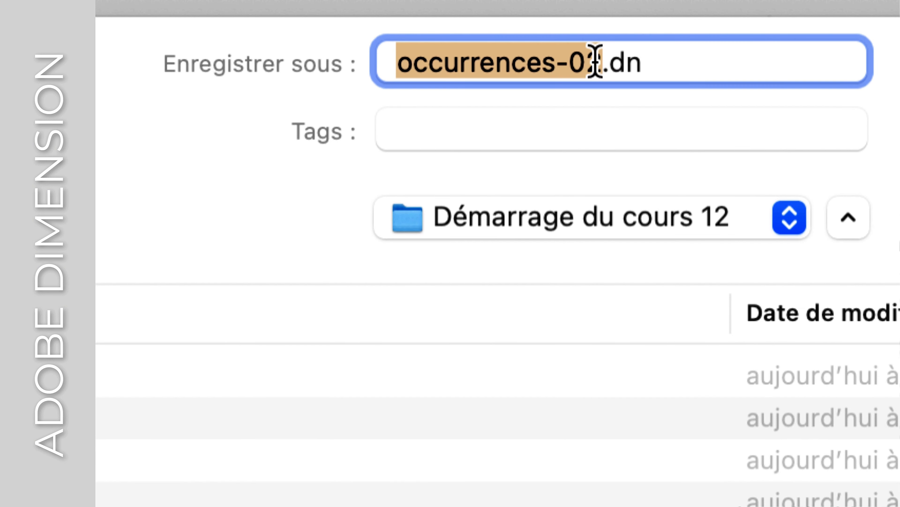
left_click(595, 61)
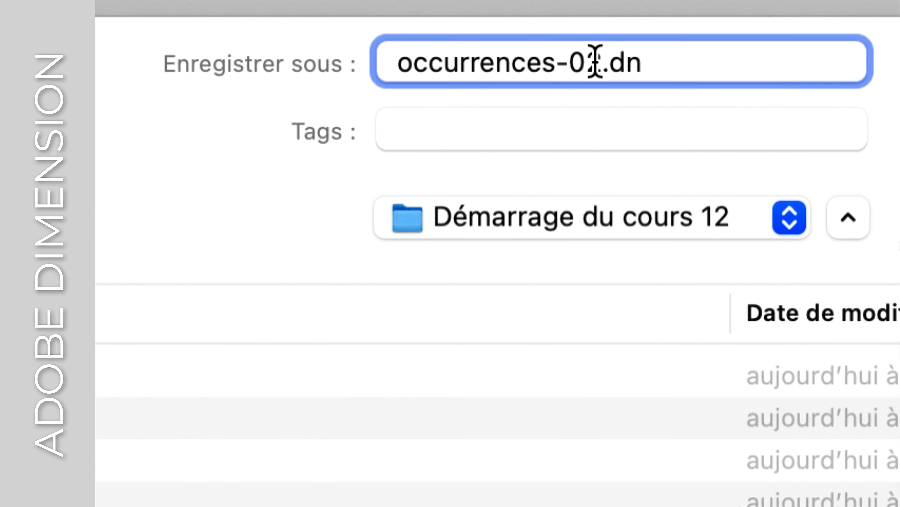
left_click_drag(595, 62, 592, 76)
type("3")
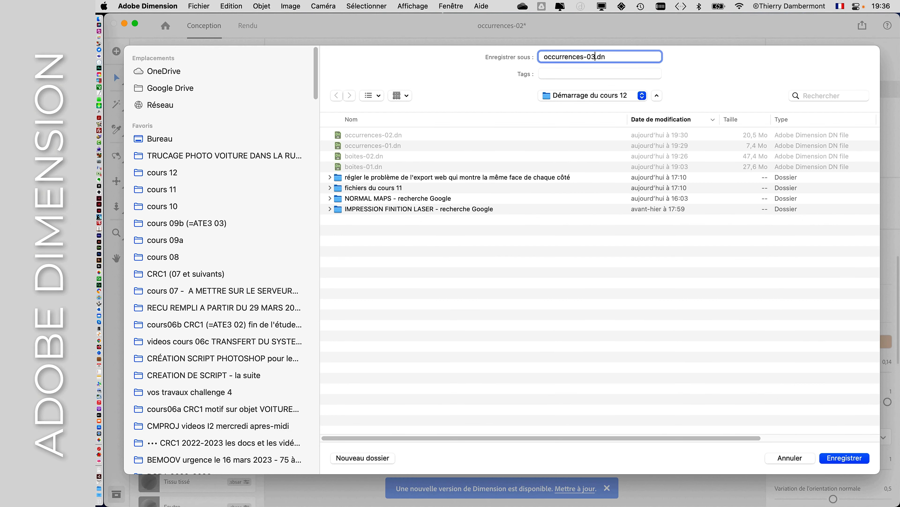
left_click(845, 458)
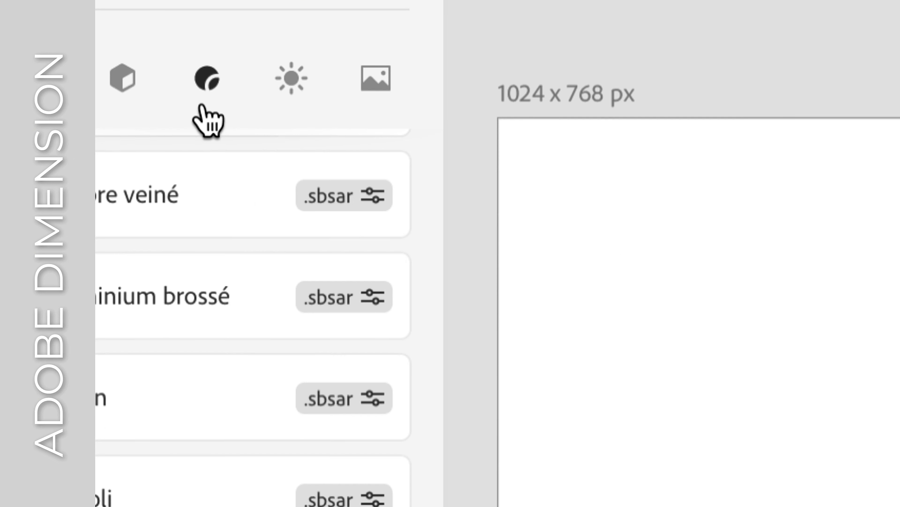
Set the Toile de fond : désert image as background and match the scene's canvas proportions, outdoor daylight and camera perspective to it
left_click(234, 104)
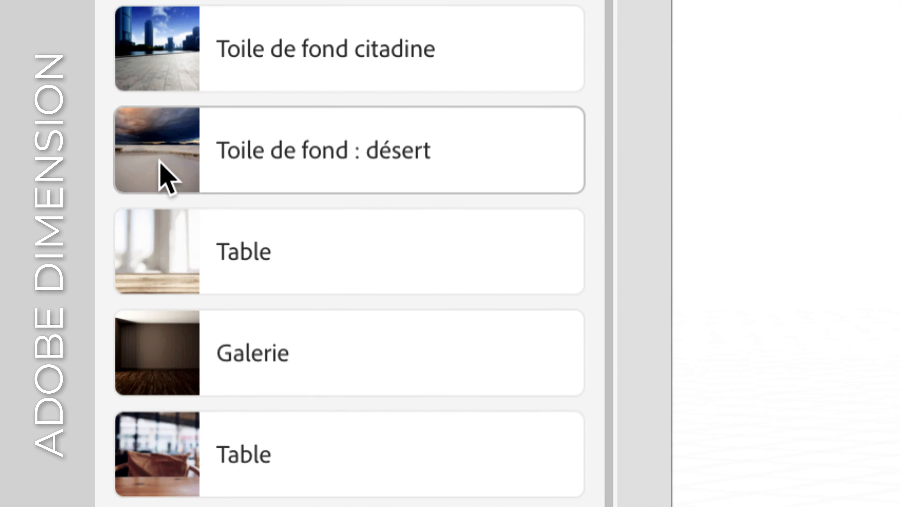
left_click(160, 161)
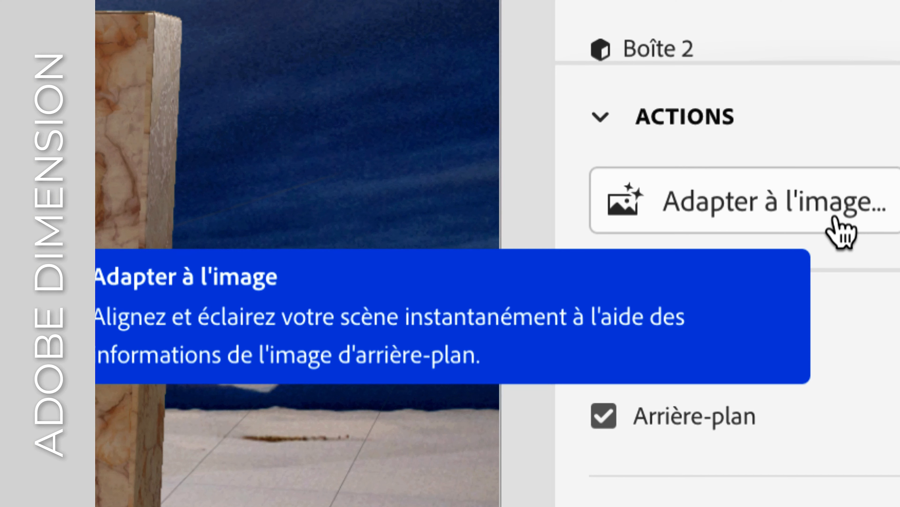
left_click(836, 218)
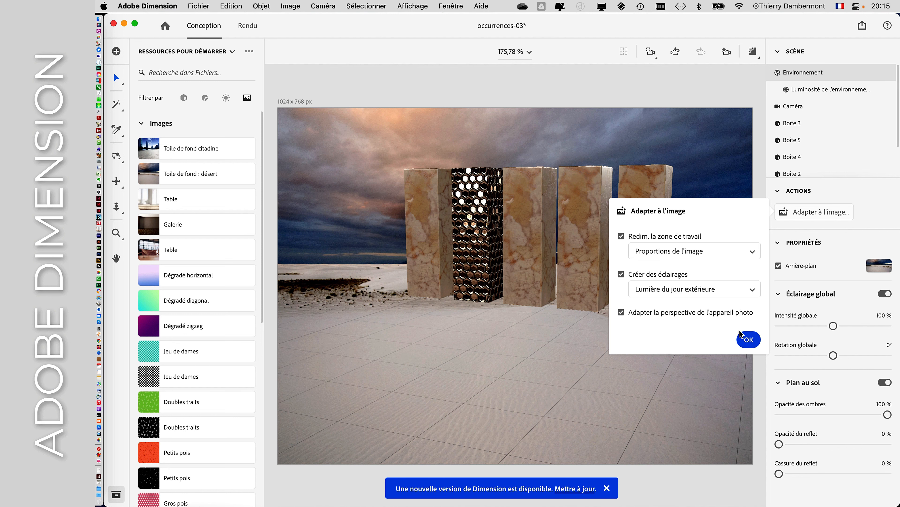
left_click(747, 340)
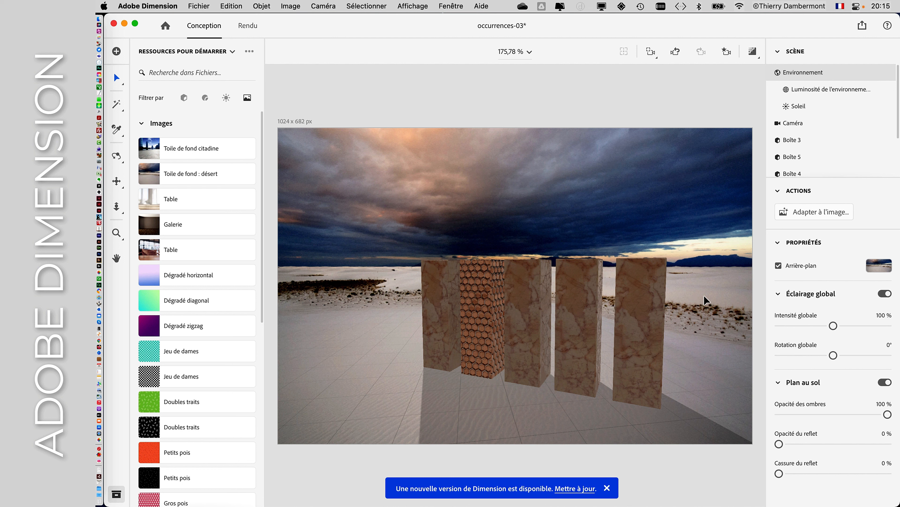
Try orbiting and tilting the camera against the desert background, and undo the last camera move
mouse_move(704, 296)
left_mouse_down()
mouse_move(687, 315)
mouse_move(687, 293)
left_mouse_up()
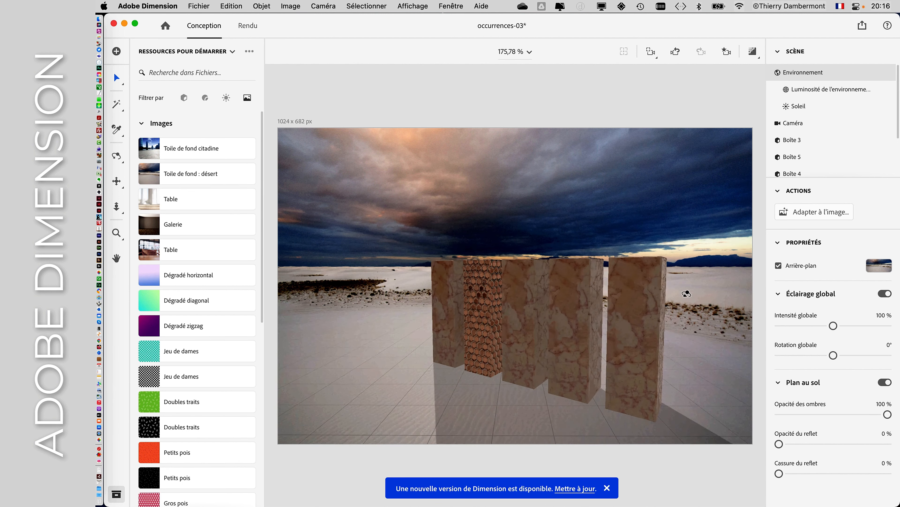
right_click_drag(686, 294, 701, 284)
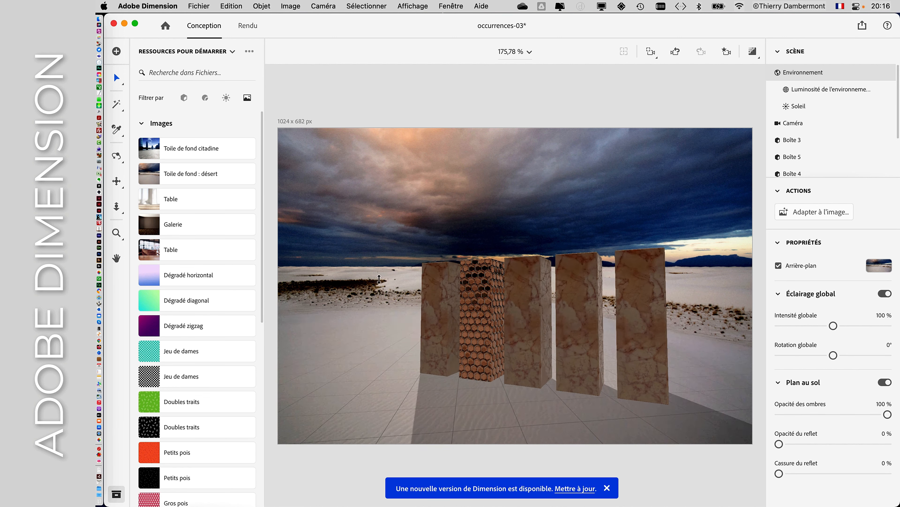
left_click_drag(379, 279, 393, 399)
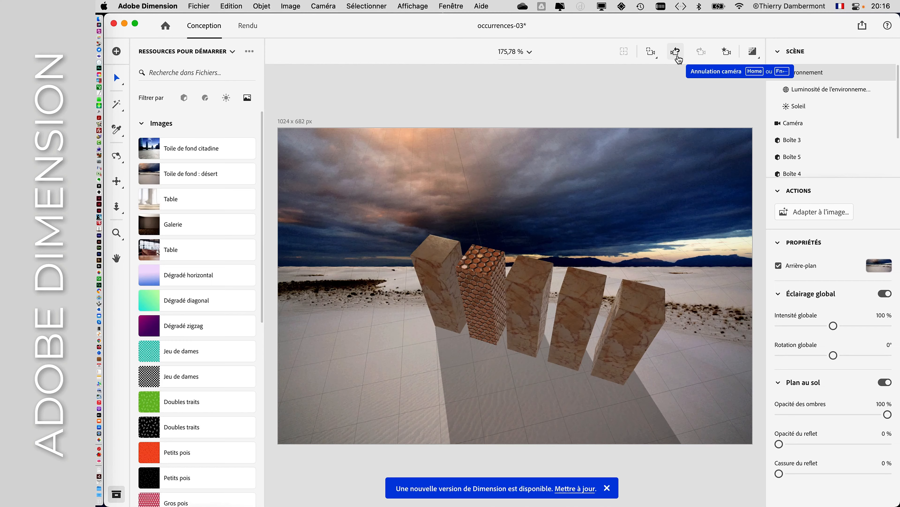
left_click(676, 51)
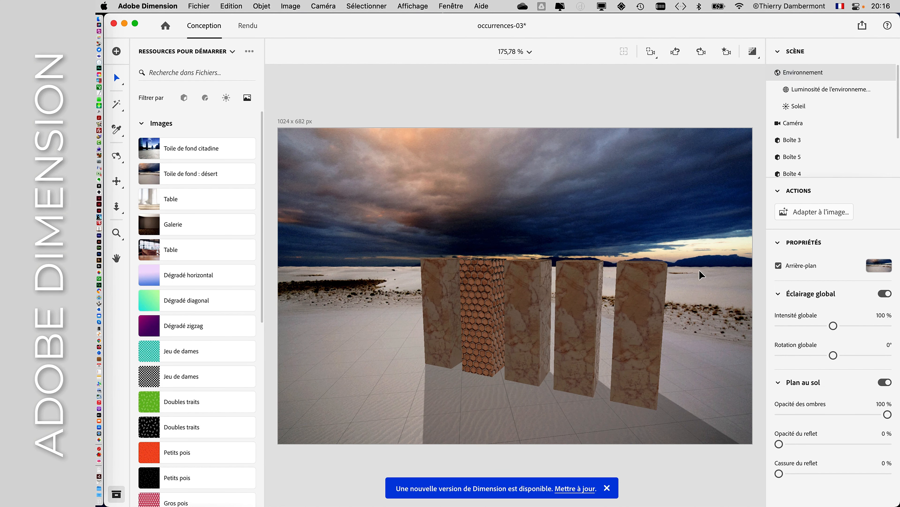
Try horizontal orbits around the boxes and a steep tilted view, and undo the tilted camera move
left_click_drag(699, 270, 449, 271)
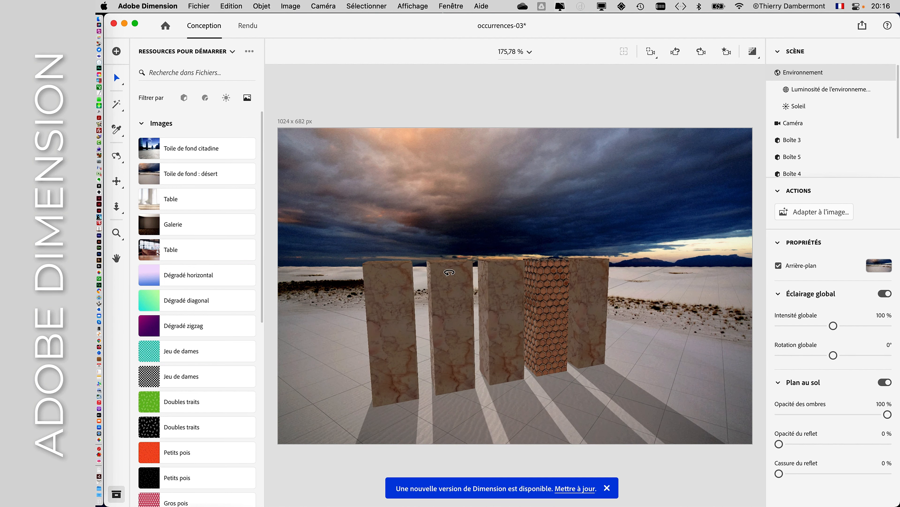
left_click_drag(683, 300, 713, 290)
left_click_drag(607, 293, 697, 294)
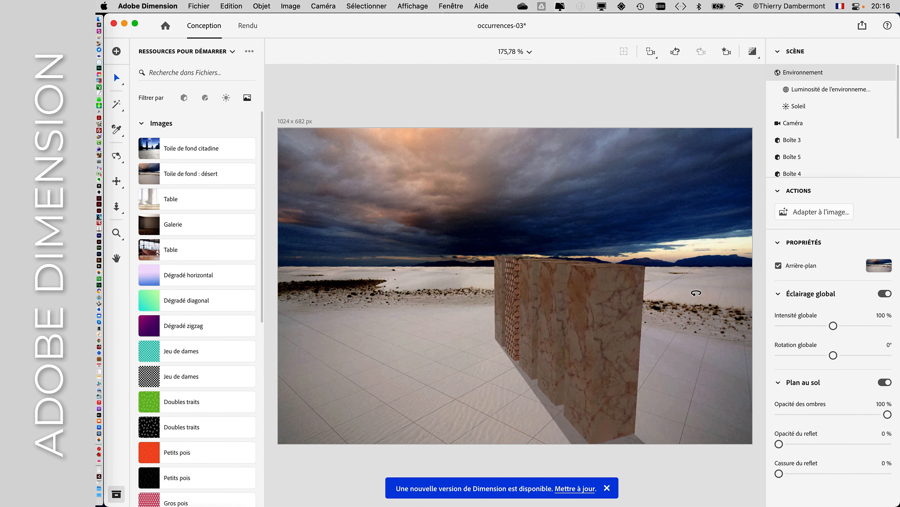
left_click_drag(415, 327, 689, 408)
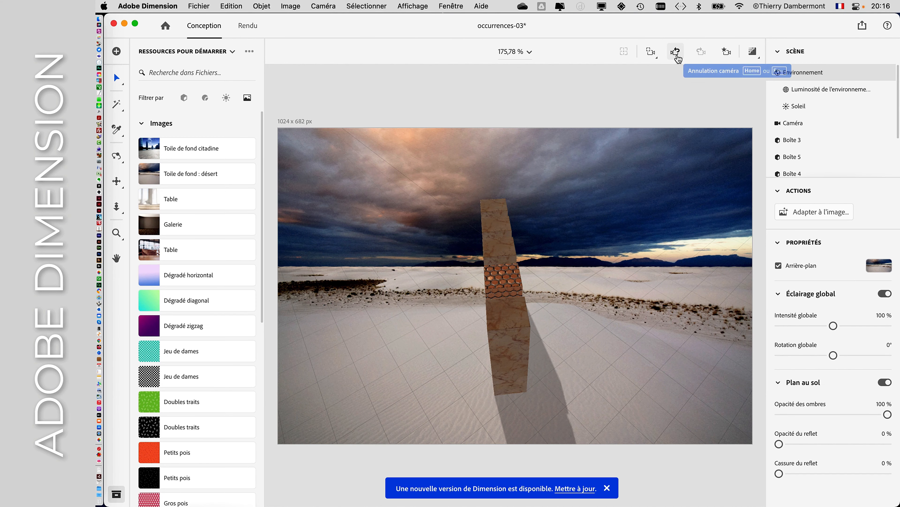
left_click(674, 53)
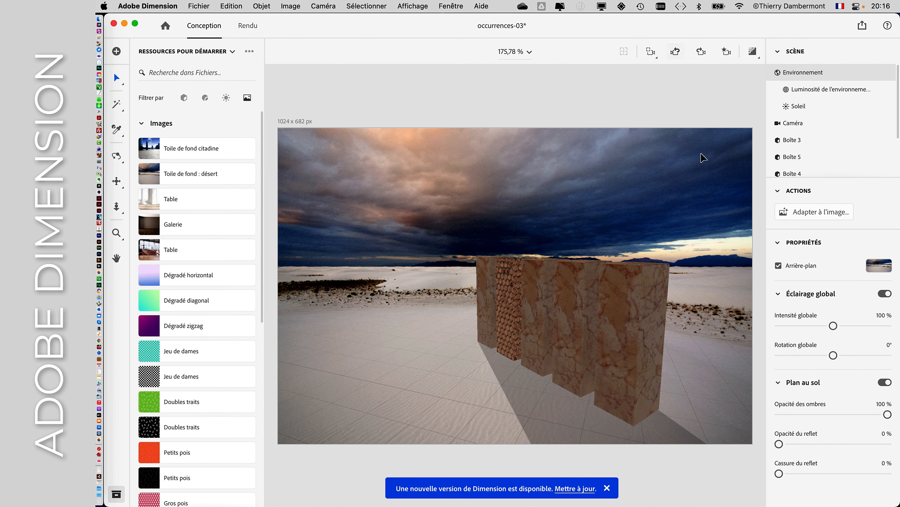
Orbit the camera horizontally to face the row of boxes frontally and bring it closer to enlarge them in the frame
left_click_drag(704, 297, 476, 277)
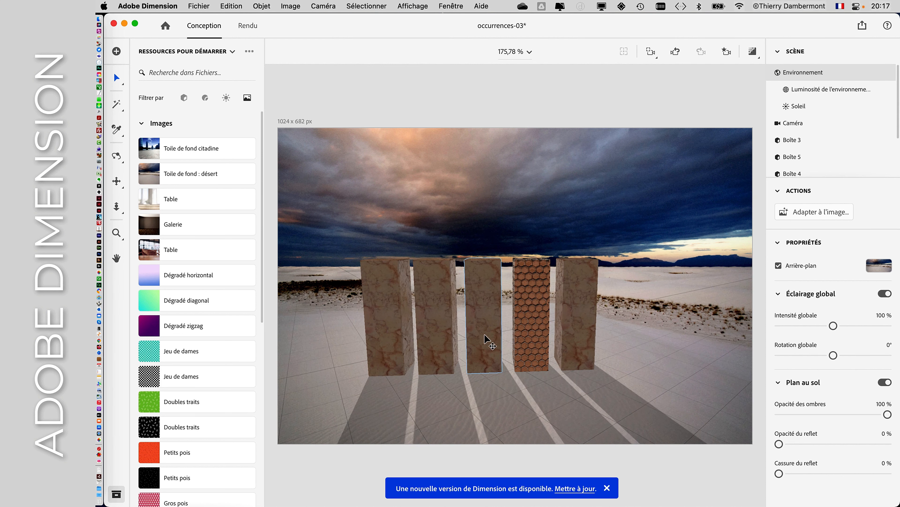
scroll(490, 323, "down", 3)
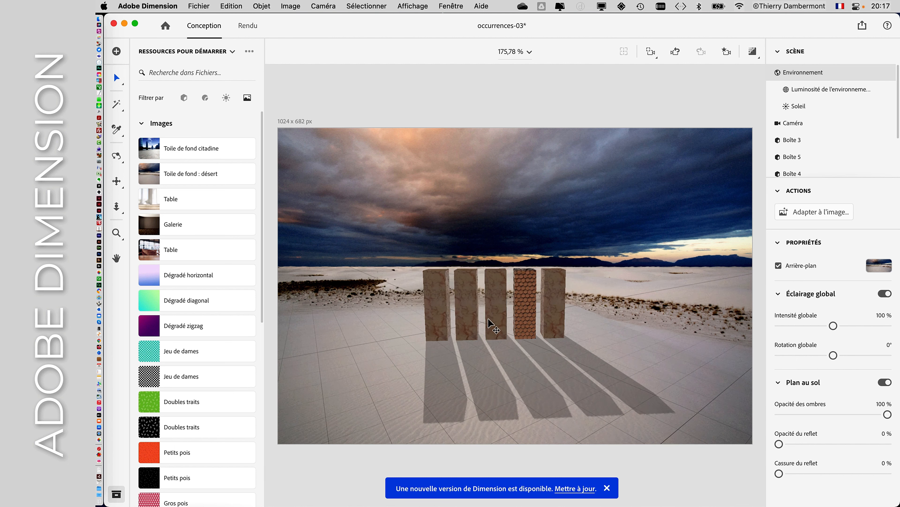
scroll(489, 319, "up", 5)
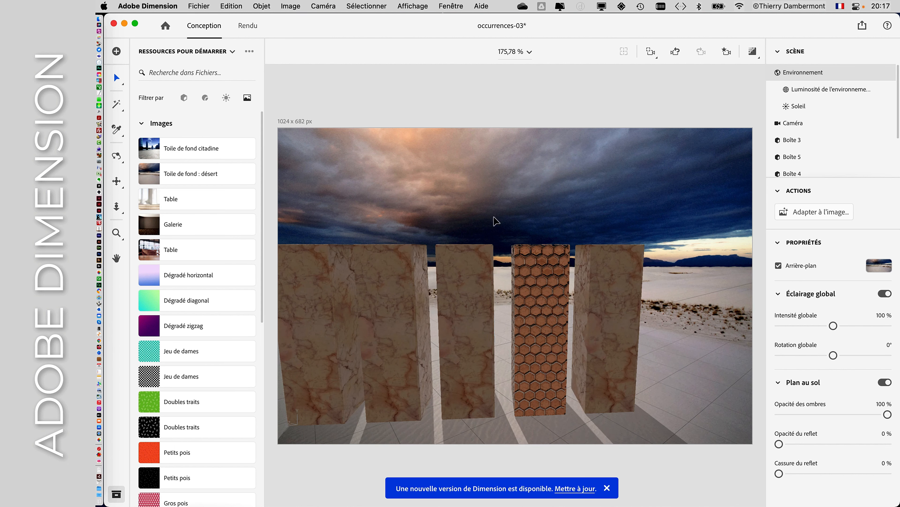
scroll(485, 198, "down", 2)
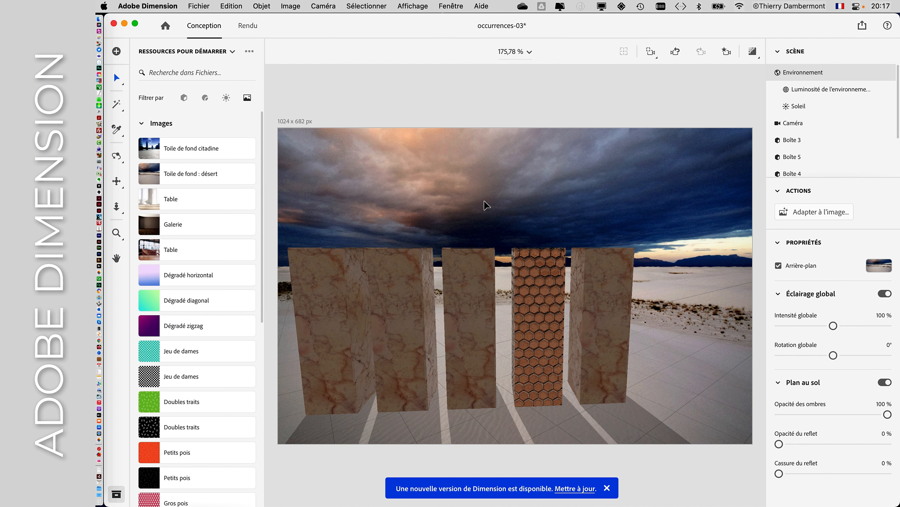
Set Toile de fond citadine as the background and match the image proportions, outdoor daylight (Lumière du jour extérieure) and camera perspective to it
left_click_drag(543, 205, 498, 208)
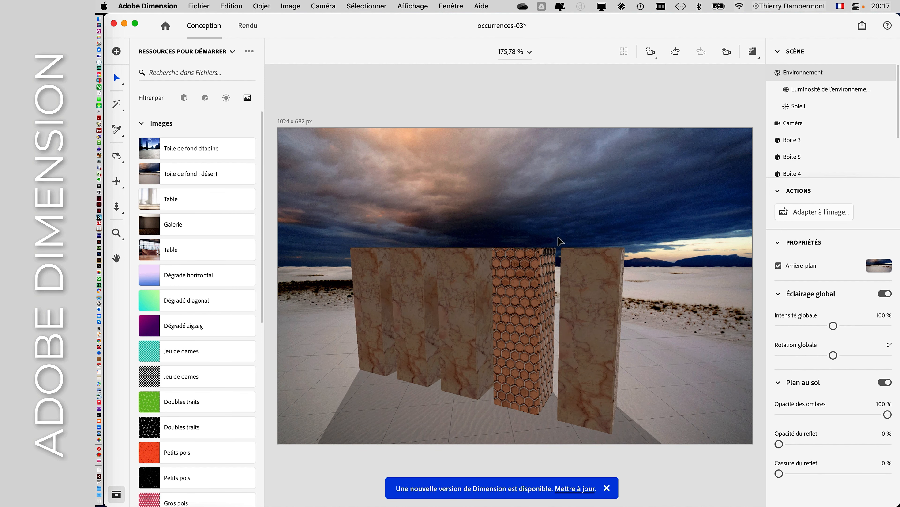
scroll(553, 261, "down", 3)
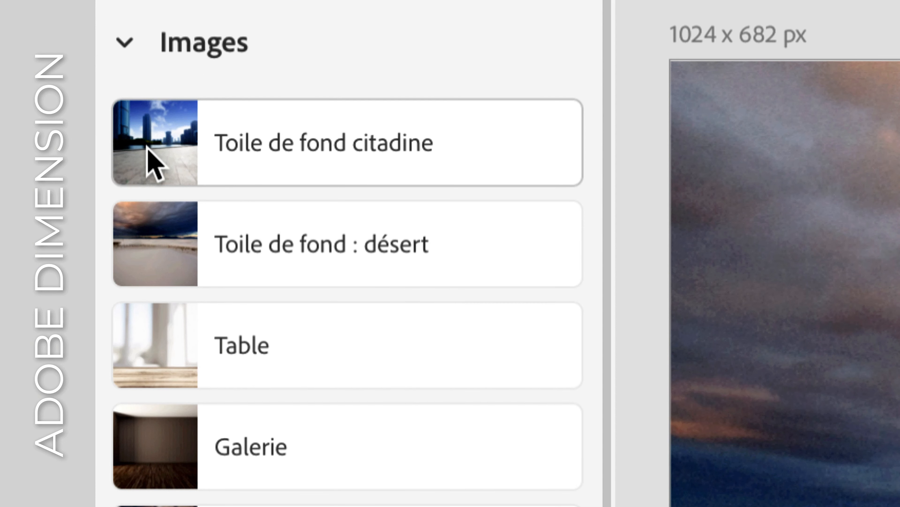
left_click(145, 149)
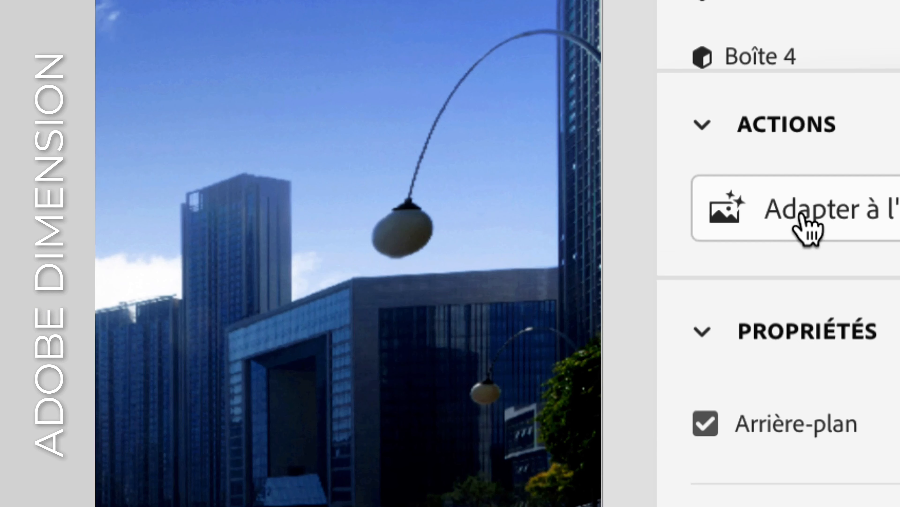
left_click(802, 214)
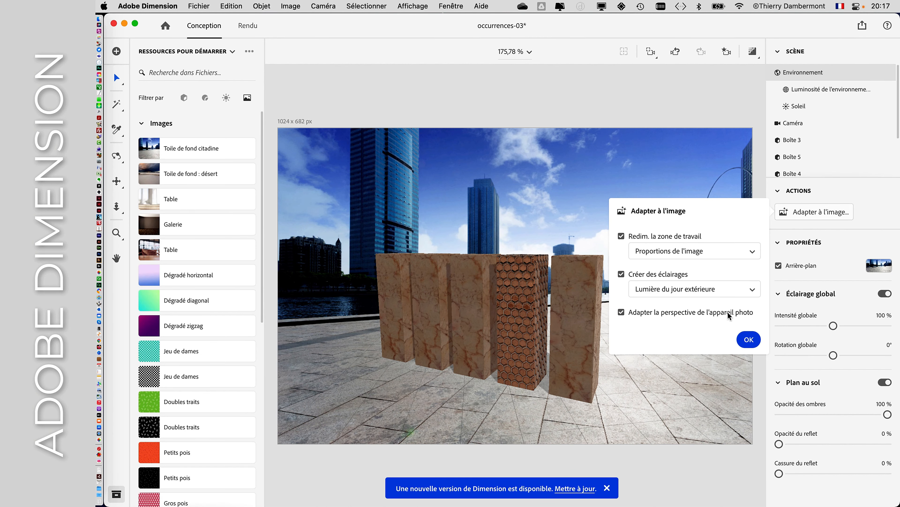
left_click(742, 340)
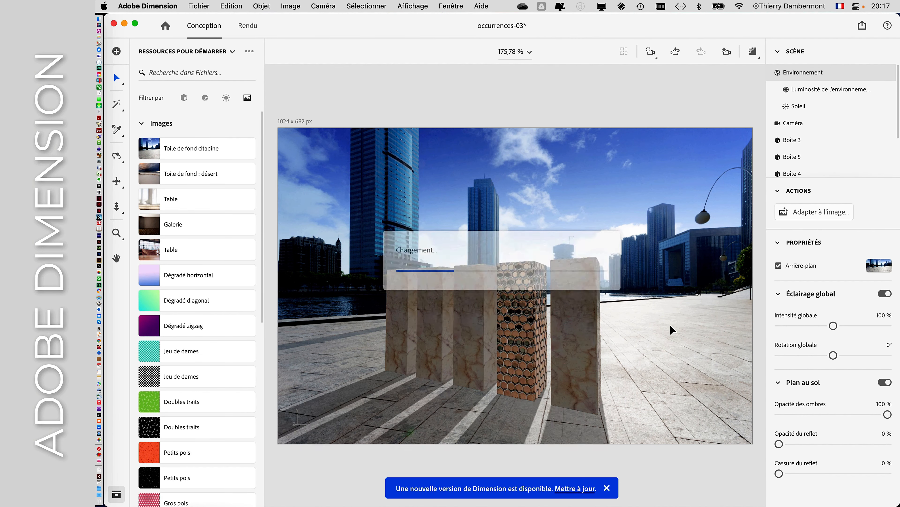
Orbit the camera around the row and move all boxes together along the ground to about X 1,3 cm, Z -18,7 cm
right_click_drag(672, 329, 716, 316)
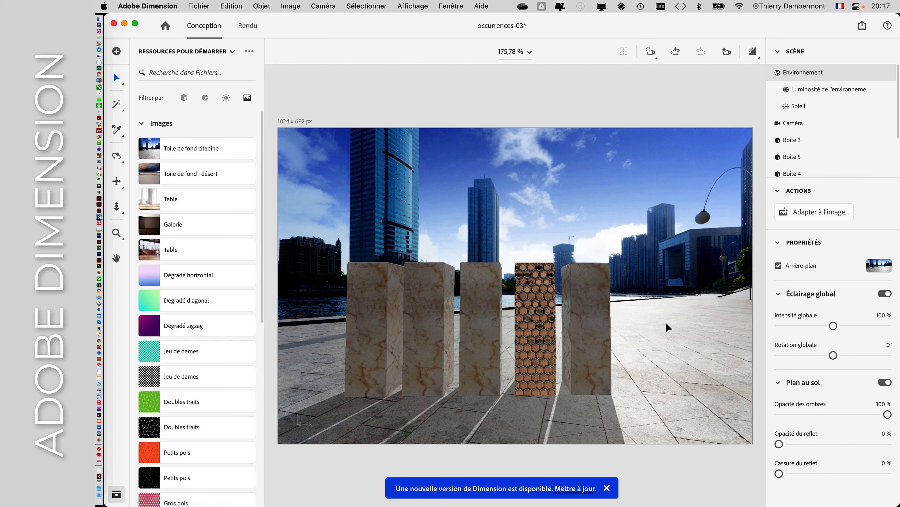
right_click_drag(658, 323, 696, 324)
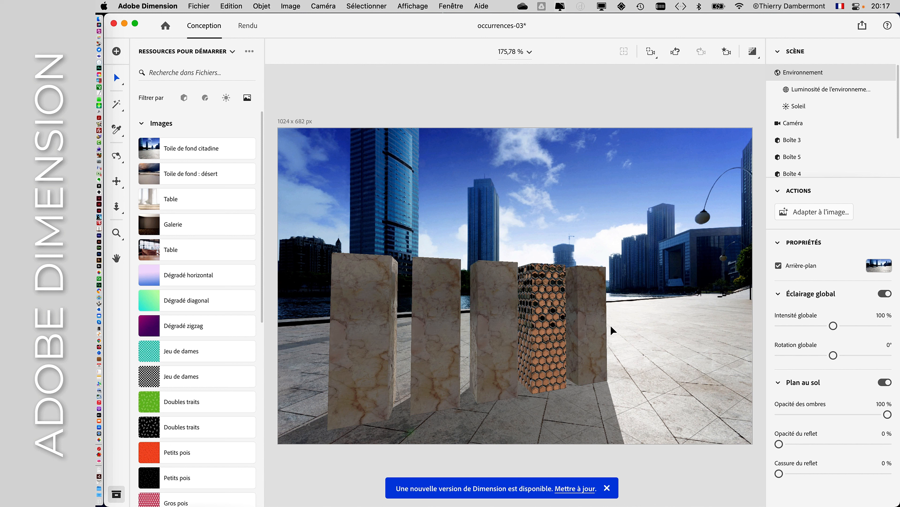
key("super+a")
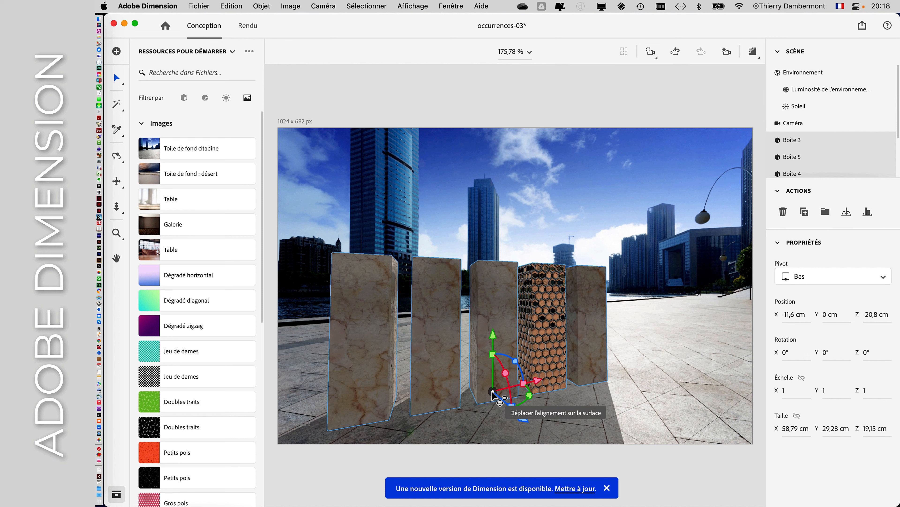
left_click_drag(492, 391, 553, 390)
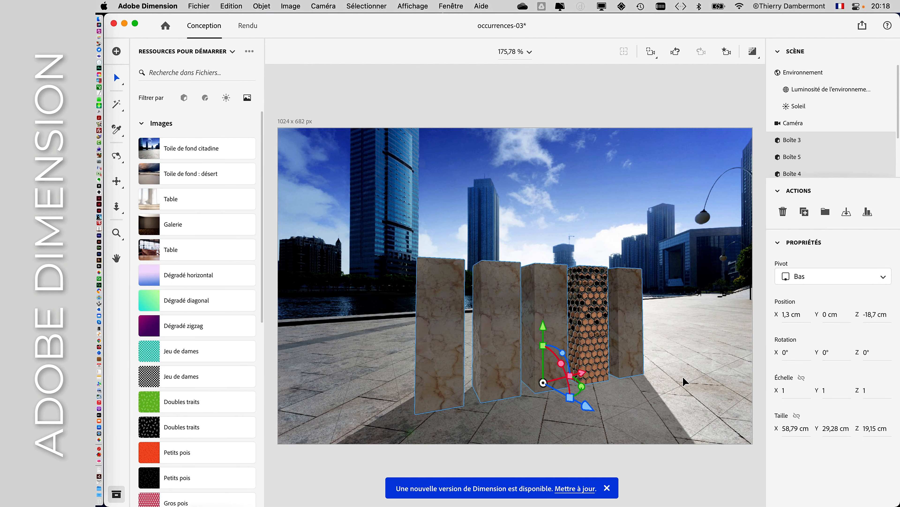
Orbit the camera to view the boxes from the opposite angle and add the Éclairage à 3 points lighting
right_click_drag(684, 348, 603, 358)
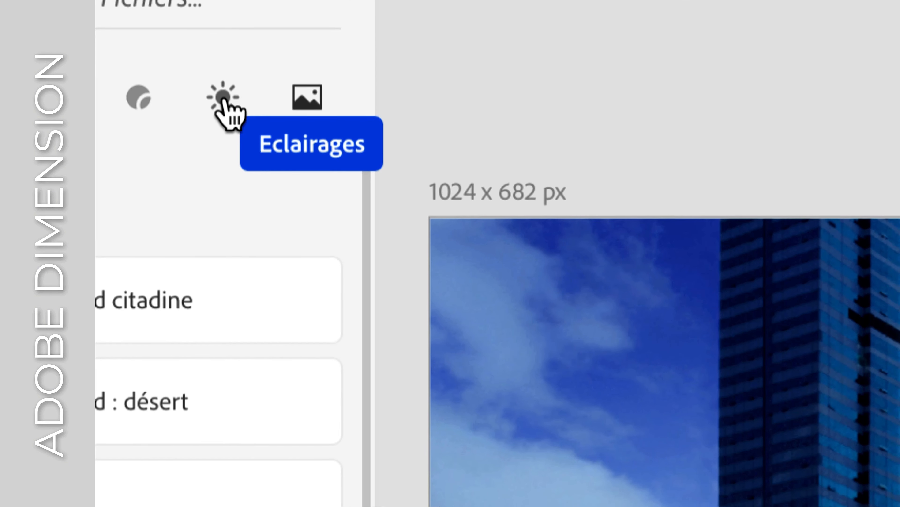
left_click(224, 103)
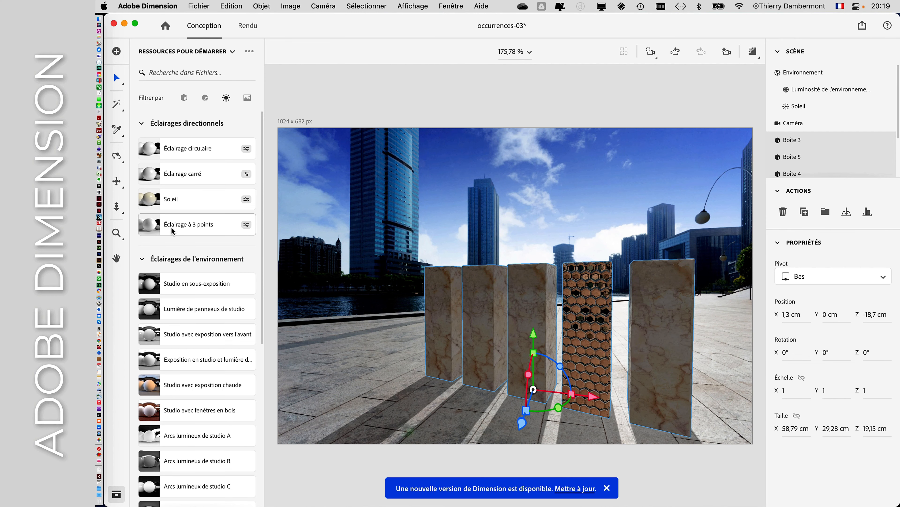
left_click(182, 203)
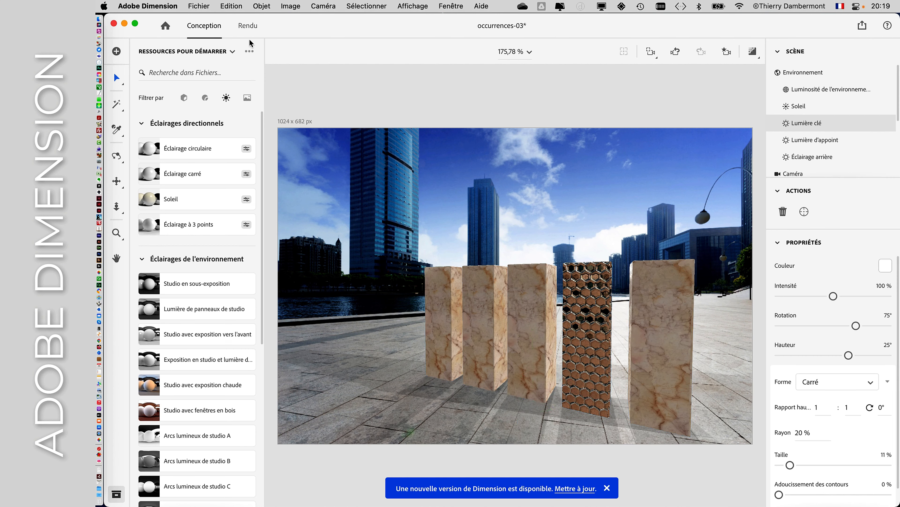
Save the scene as a new file named occurrences-04
left_click(195, 6)
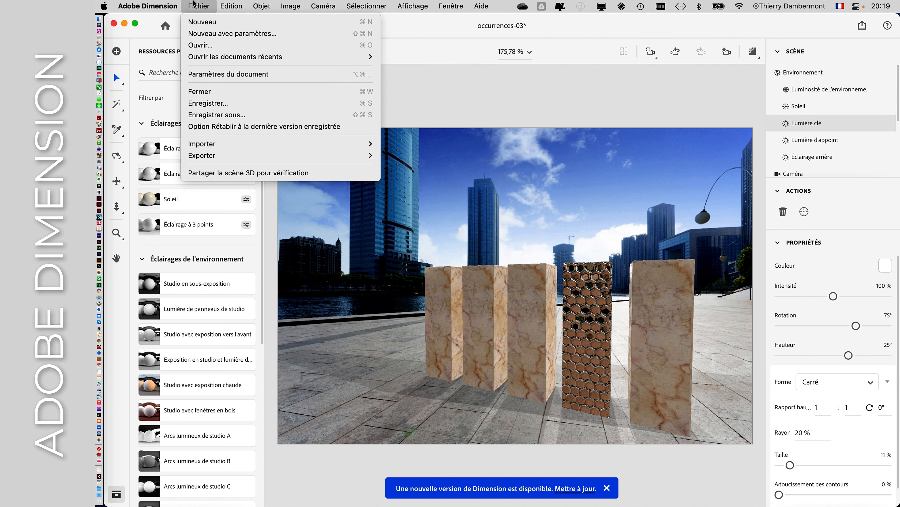
left_click(234, 113)
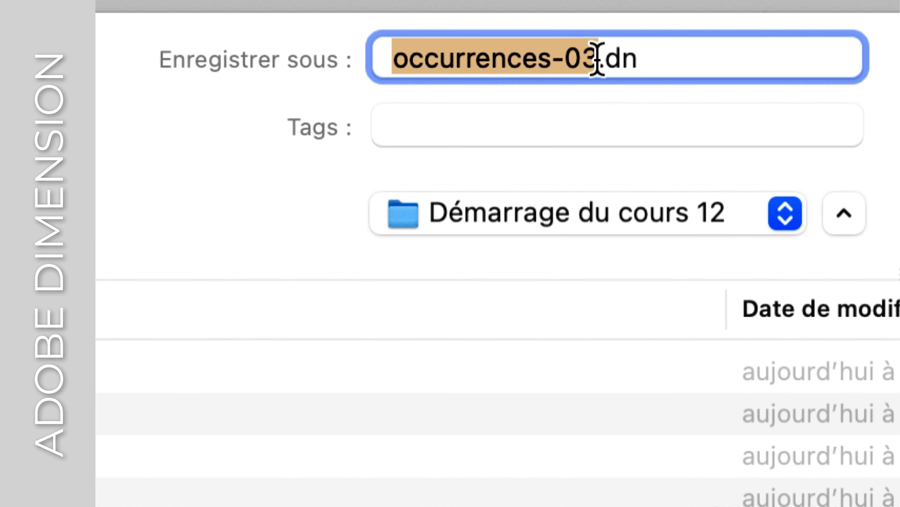
left_click(567, 22)
key("shift+Left")
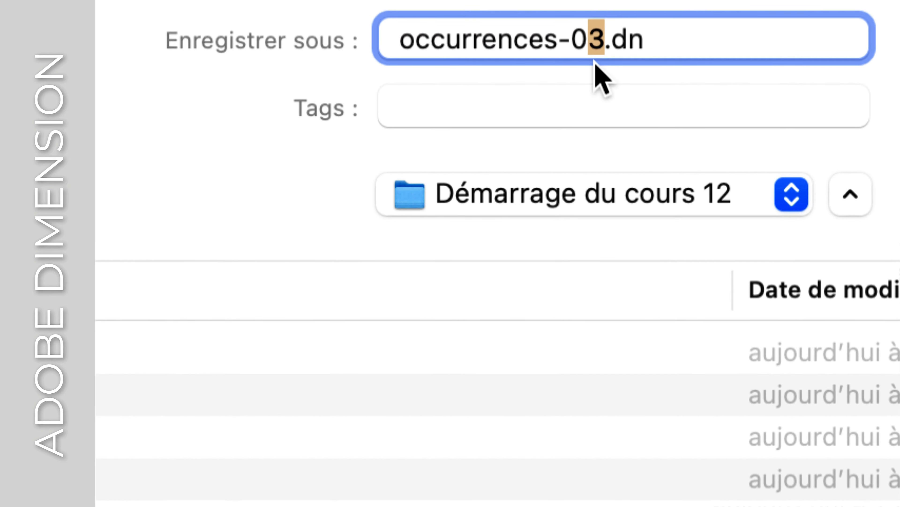
type("4")
key("Return")
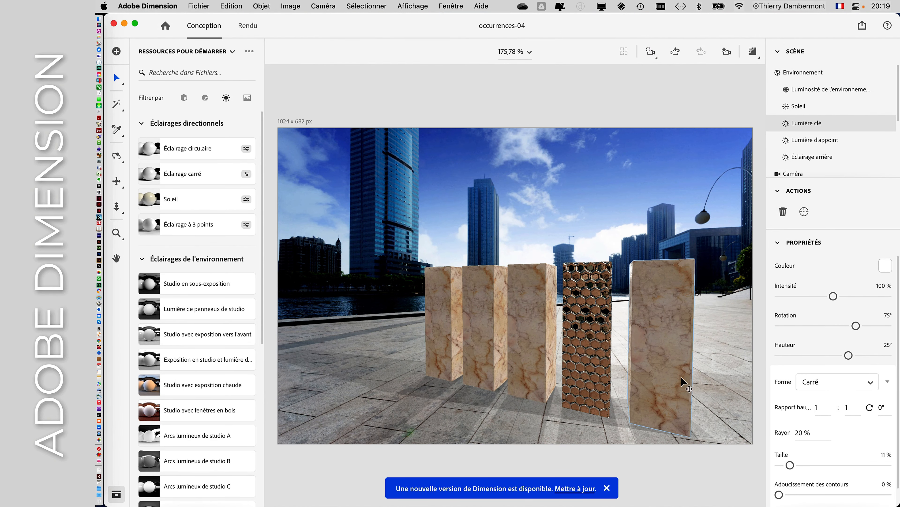
Toggle the ground grid's display three times over the city backdrop
left_click(409, 6)
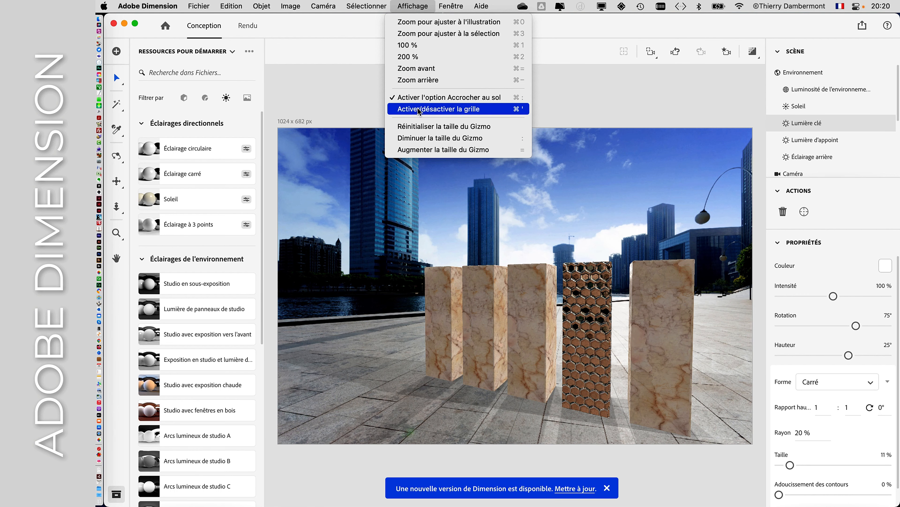
left_click(418, 109)
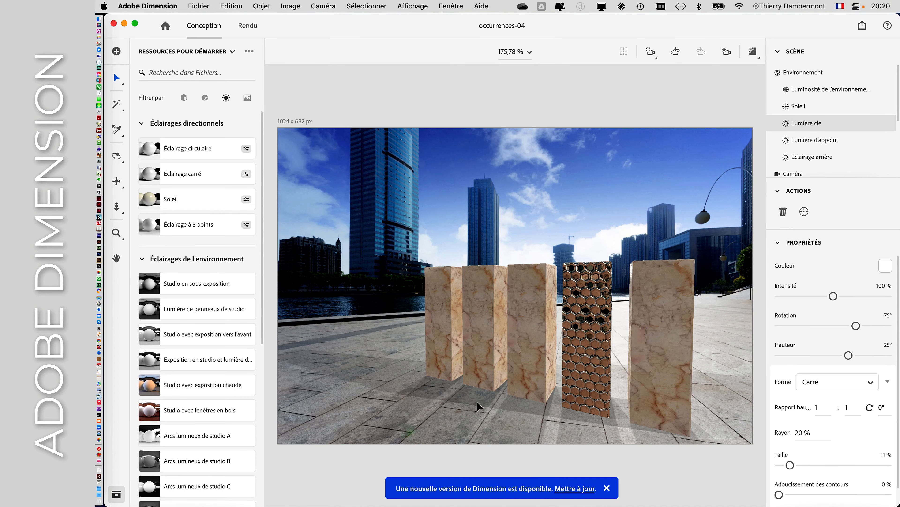
left_click(424, 5)
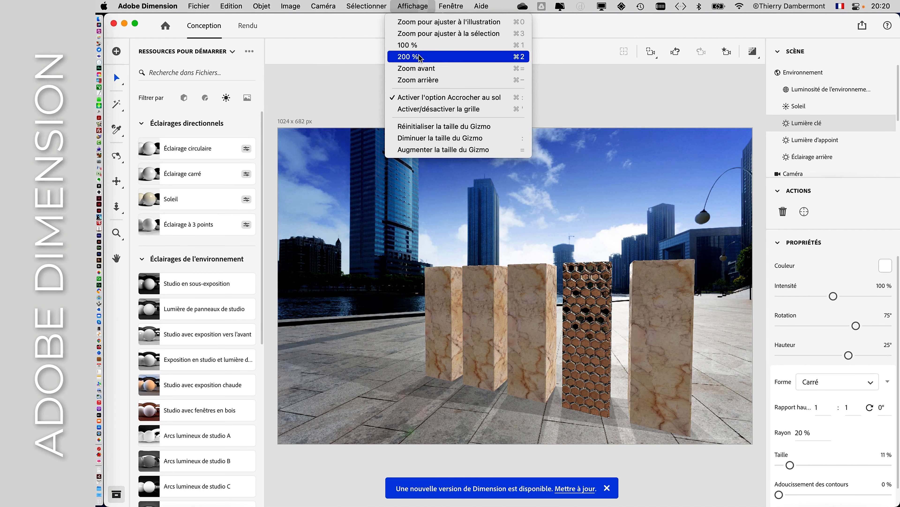
left_click(430, 110)
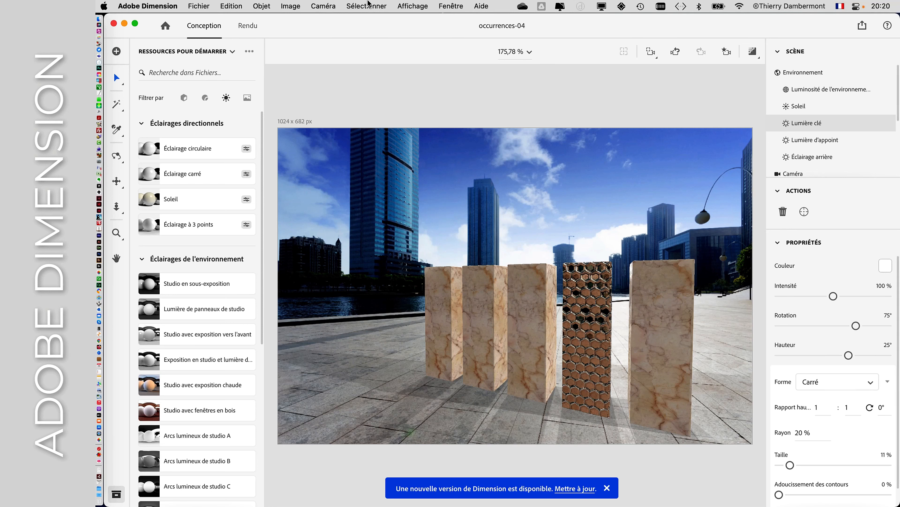
left_click(400, 5)
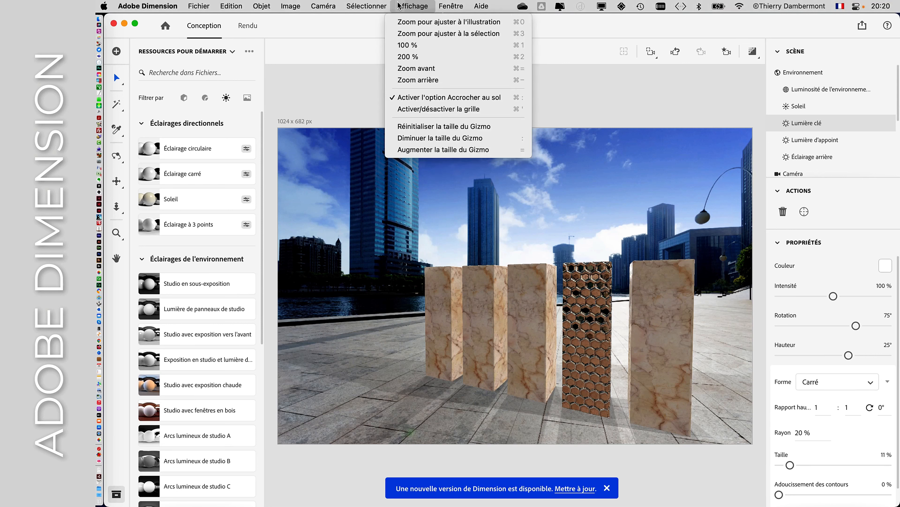
left_click(440, 110)
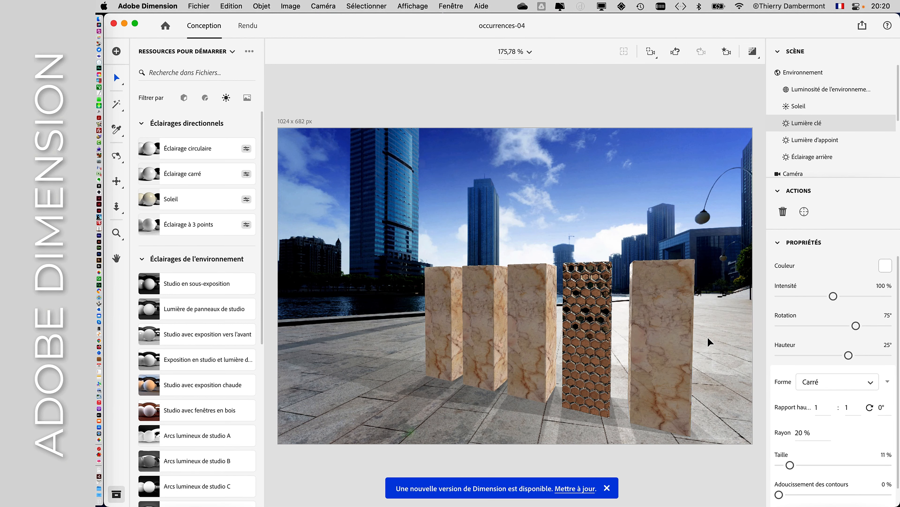
Orbit the camera to face the boxes more frontally, and toggle the environment's background image off and back on
right_click_drag(706, 334, 739, 339)
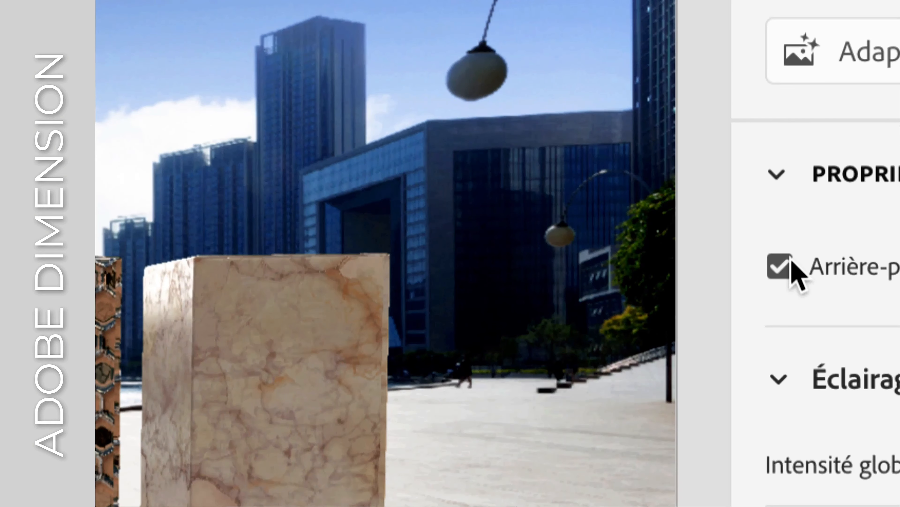
left_click(471, 256)
left_click(790, 265)
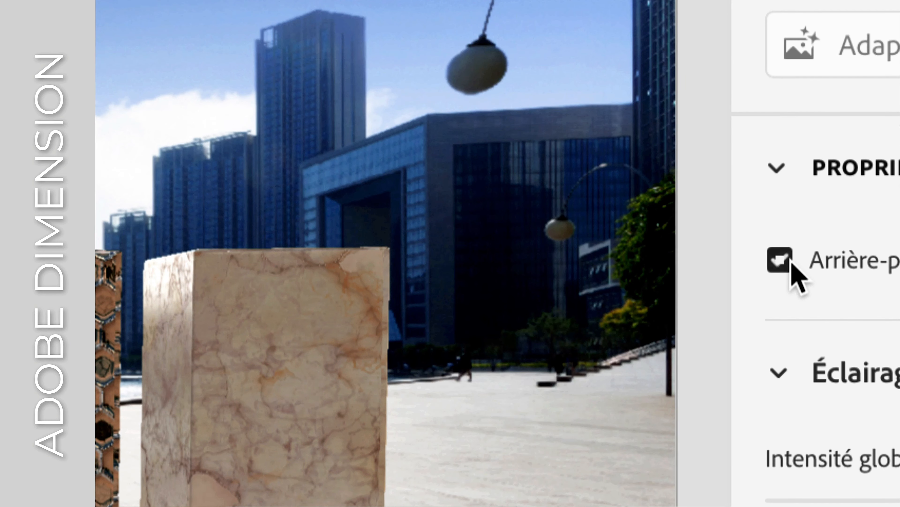
left_click(791, 265)
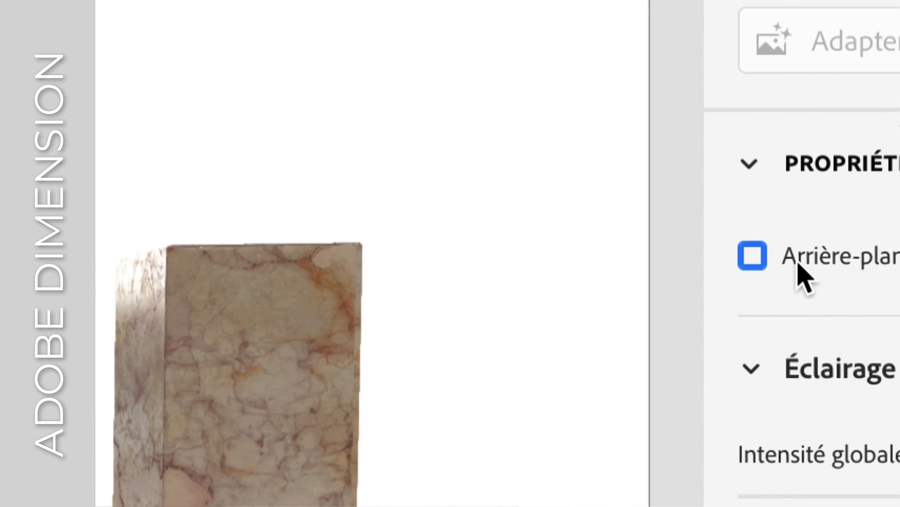
left_click(754, 255)
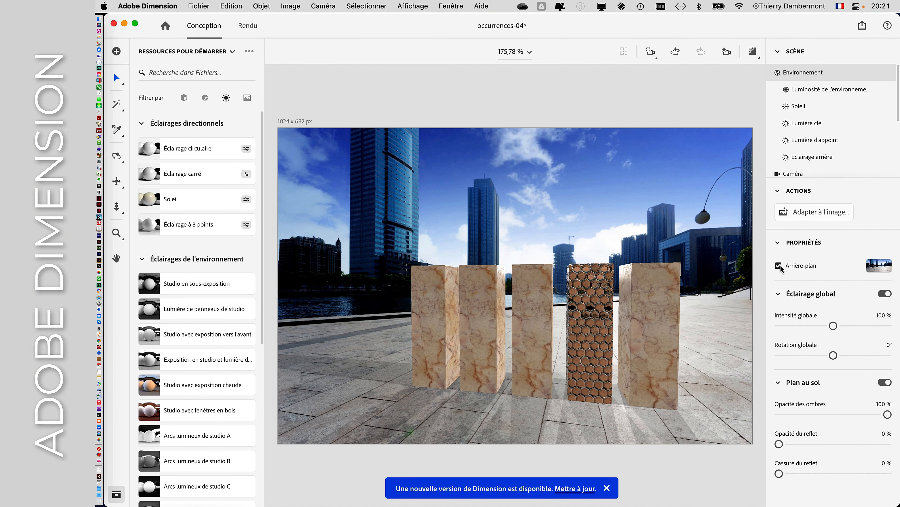
left_click(779, 265)
left_click(780, 265)
left_click(779, 265)
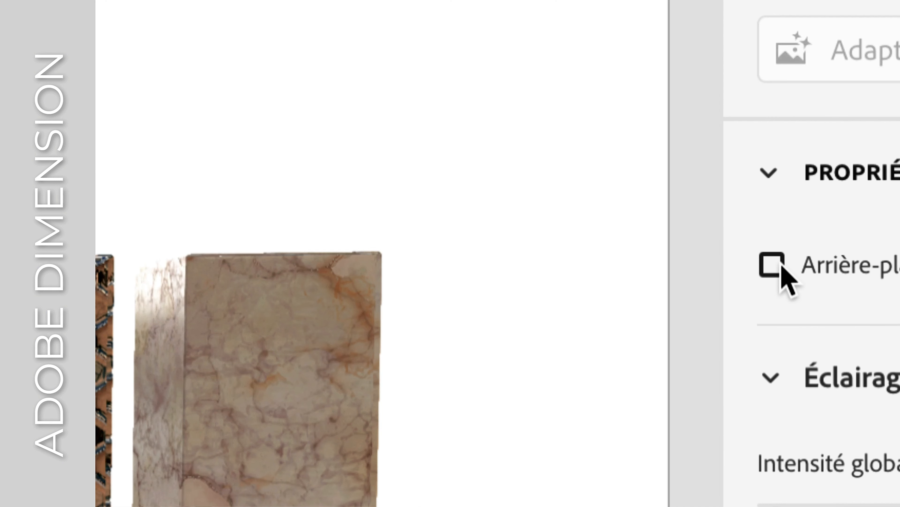
left_click(779, 266)
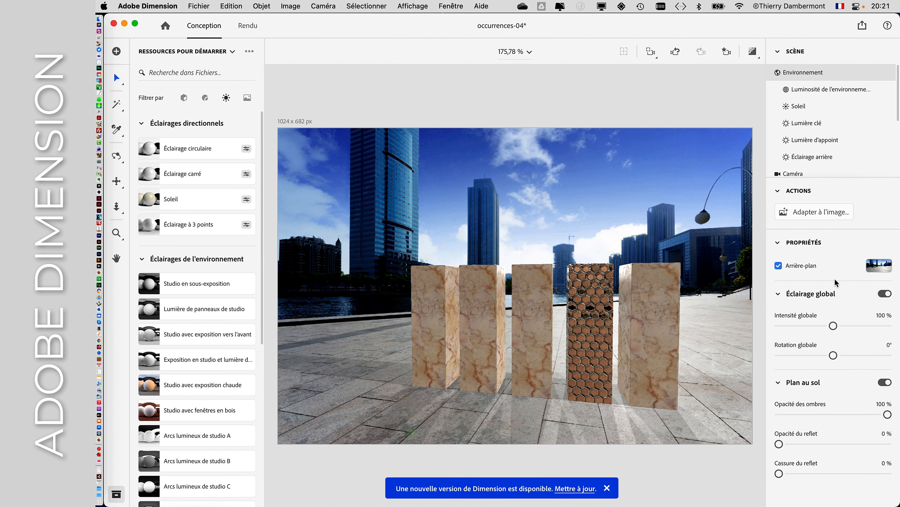
Toggle the ground plane (Plan au sol) off and on repeatedly to compare the boxes with and without floor shadows
left_click(779, 383)
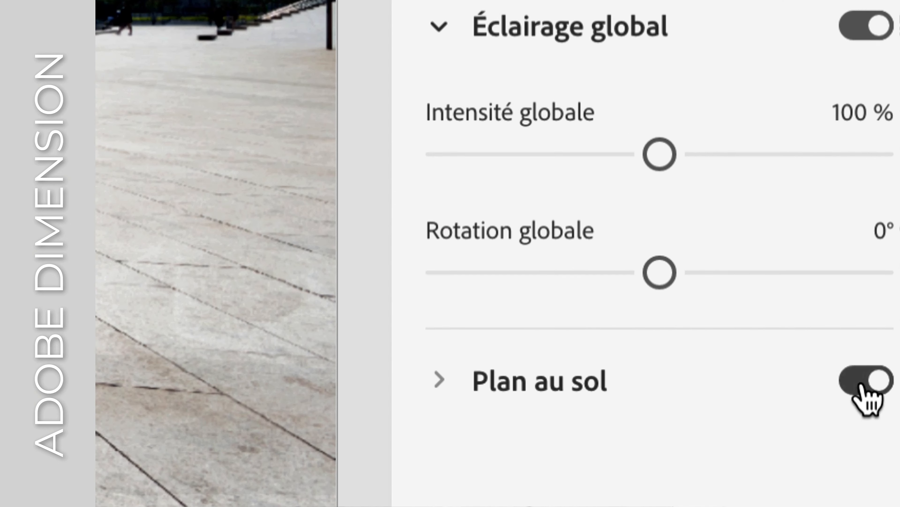
left_click(861, 386)
left_click(861, 386)
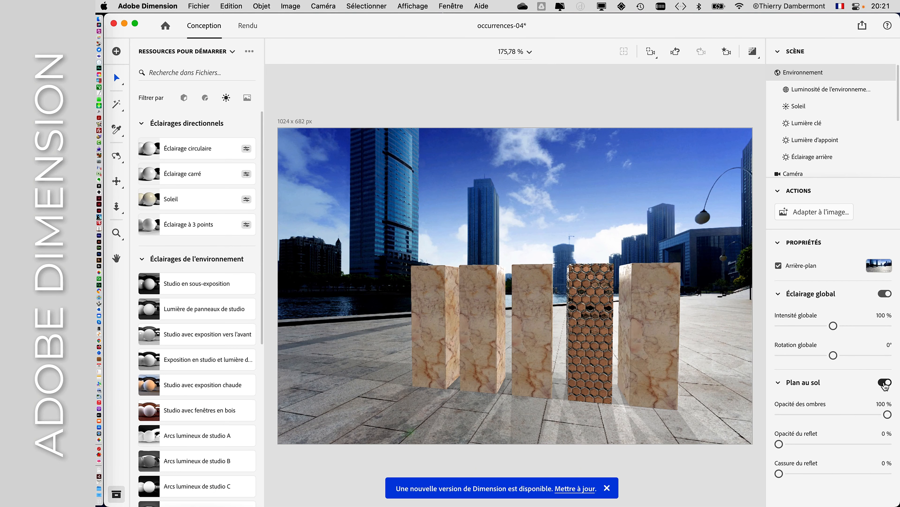
left_click(863, 386)
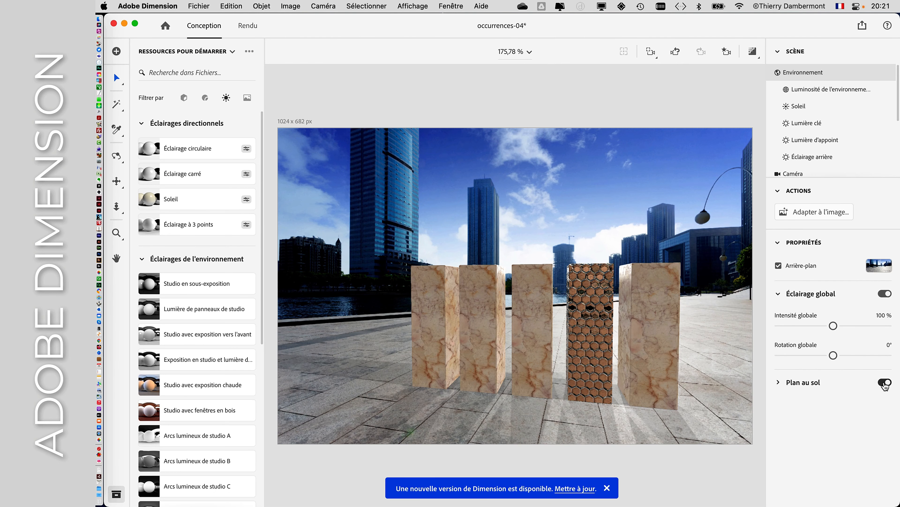
left_click(862, 386)
left_click(884, 384)
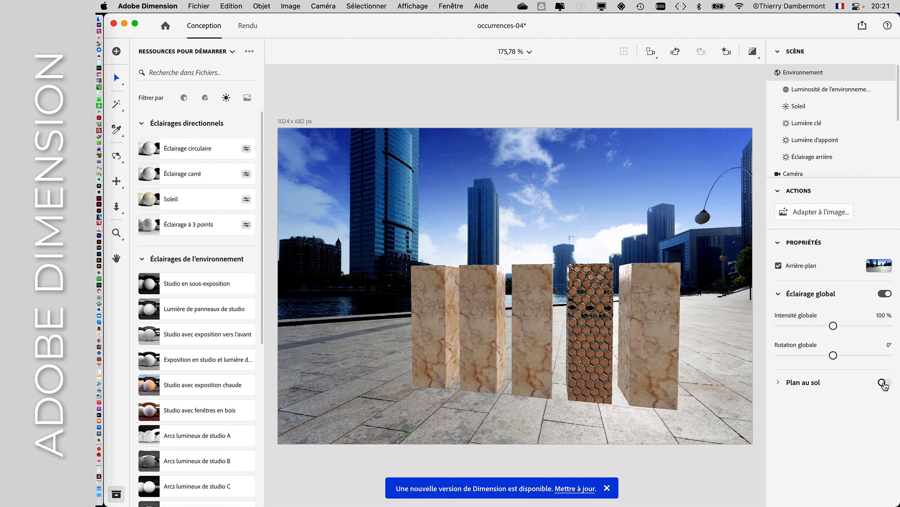
Enable the ground plane and set its reflection opacity (Opacité du reflet) to 100 %
left_click(885, 383)
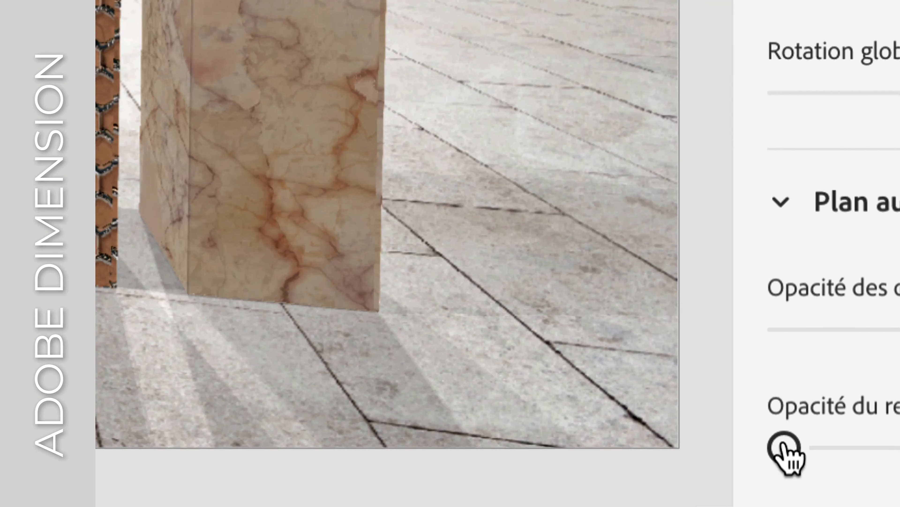
left_click_drag(457, 484, 623, 486)
left_click_drag(815, 449, 872, 442)
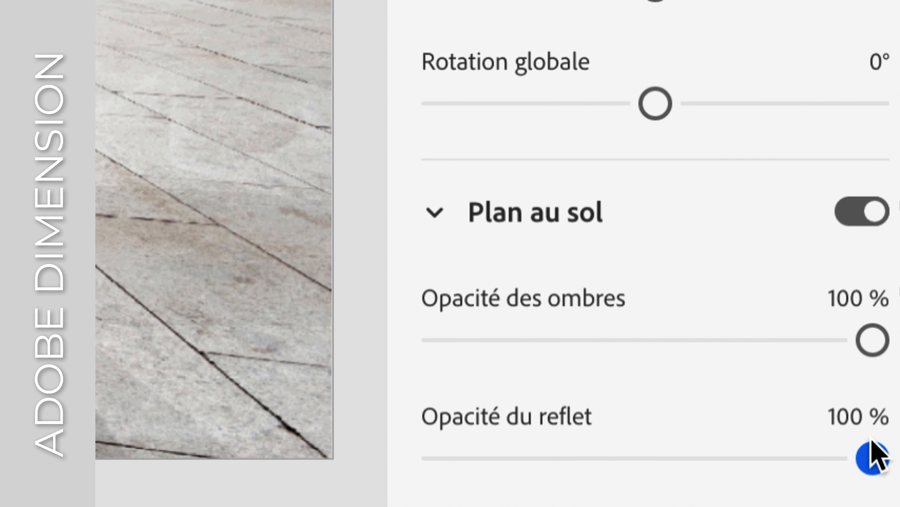
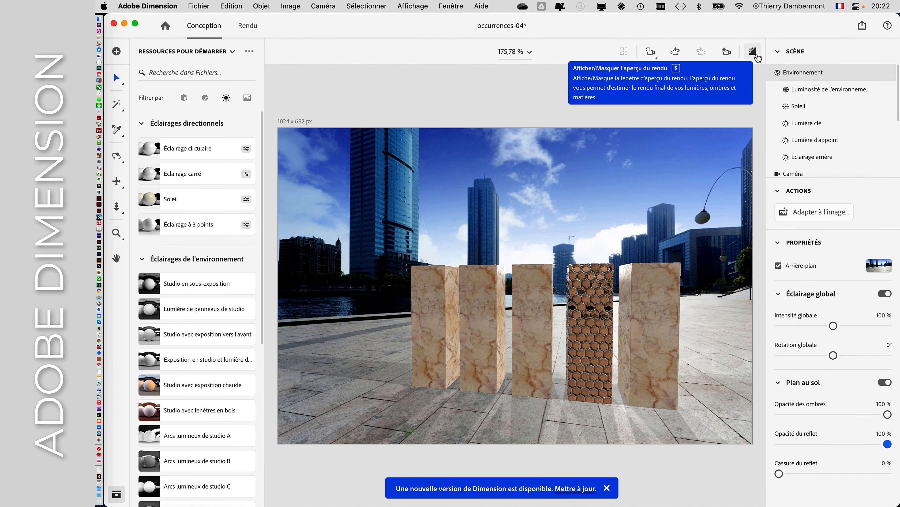
Show the render preview and reduce the ground plane's reflection opacity (Opacité du reflet) to 34 %
left_click(757, 56)
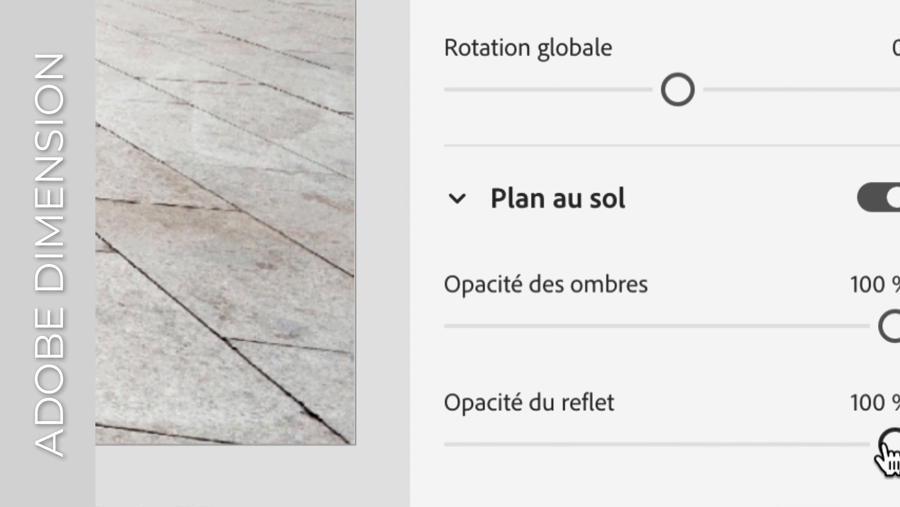
left_click_drag(882, 444, 603, 444)
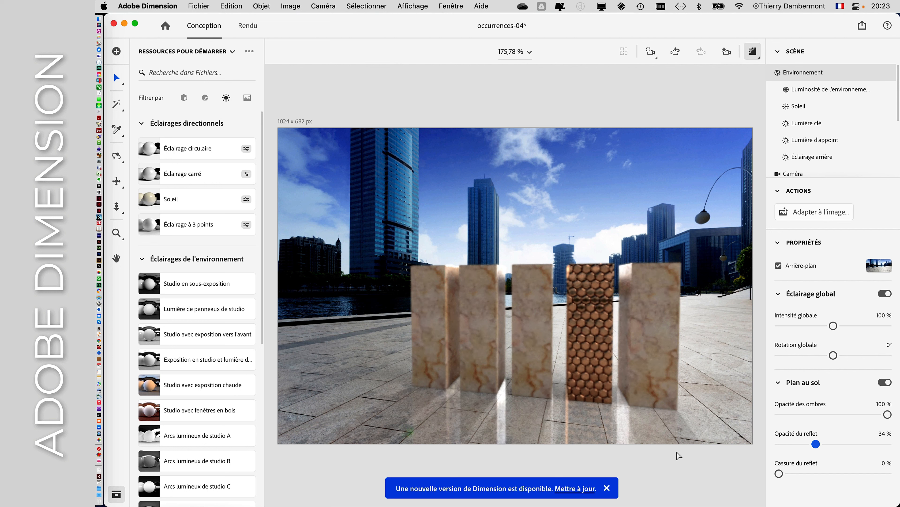
Save the scene as a new file named occurrences-05.dn
left_click(199, 6)
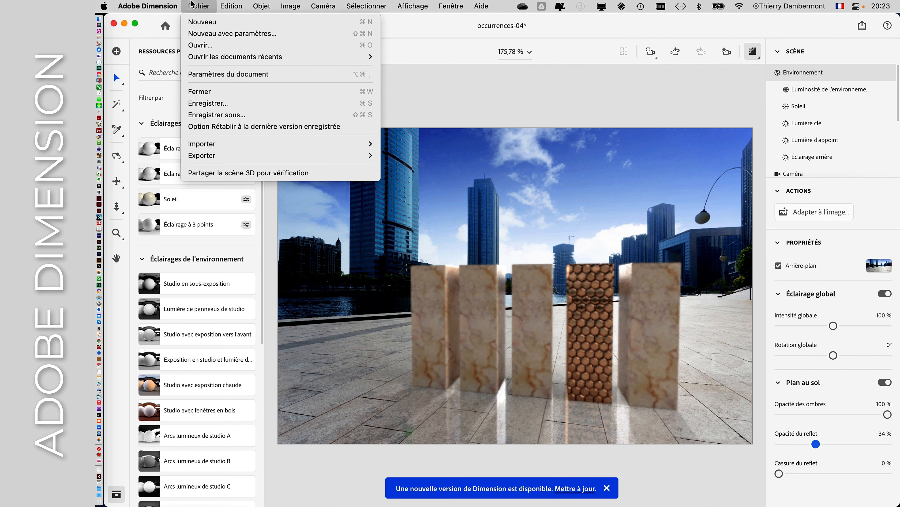
left_click(238, 116)
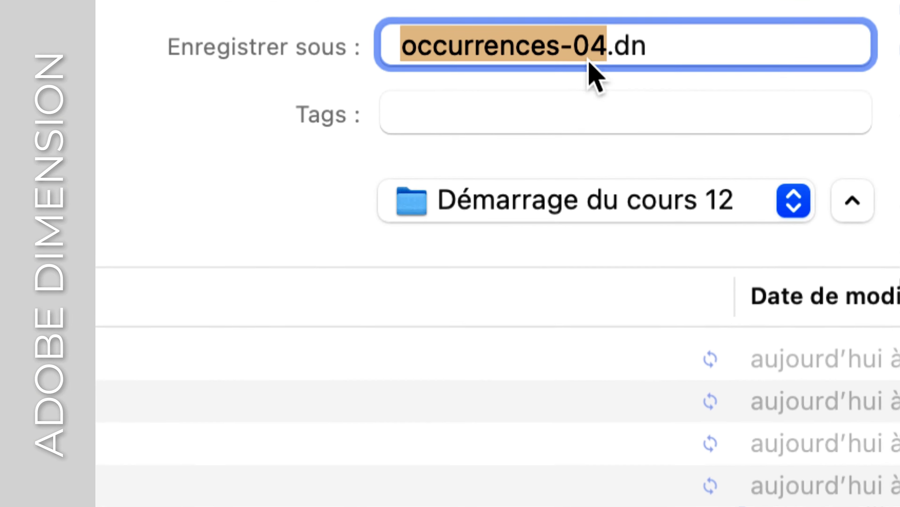
left_click(592, 59)
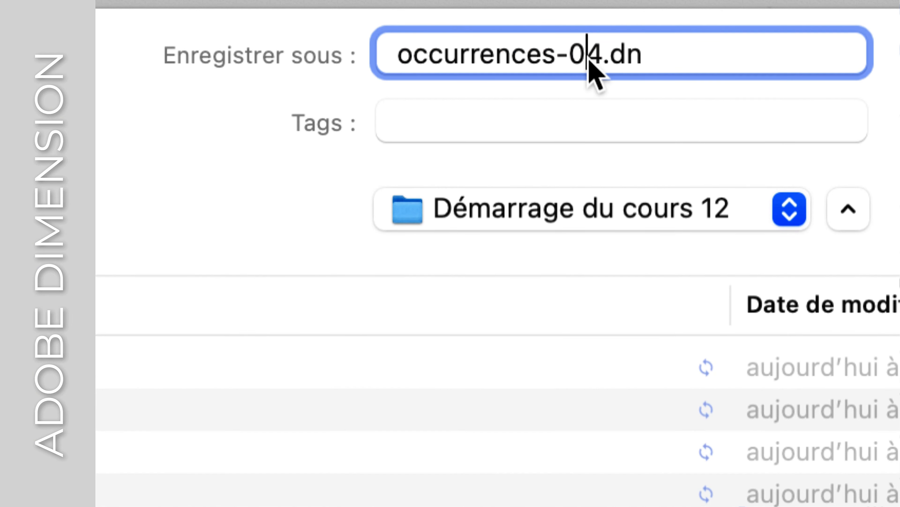
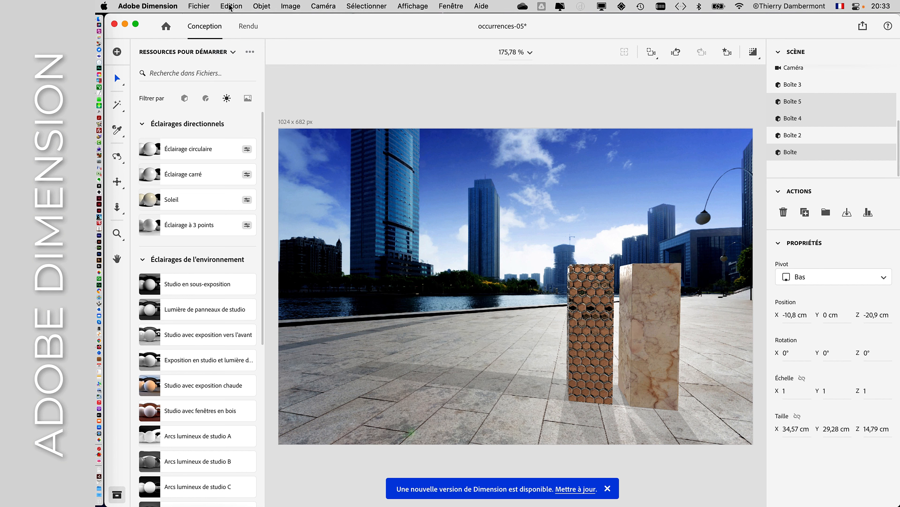
Paste the three cut marble boxes (Boîte, Boîte 4 and Boîte 5) back into the scene together
left_click(231, 6)
left_click(245, 75)
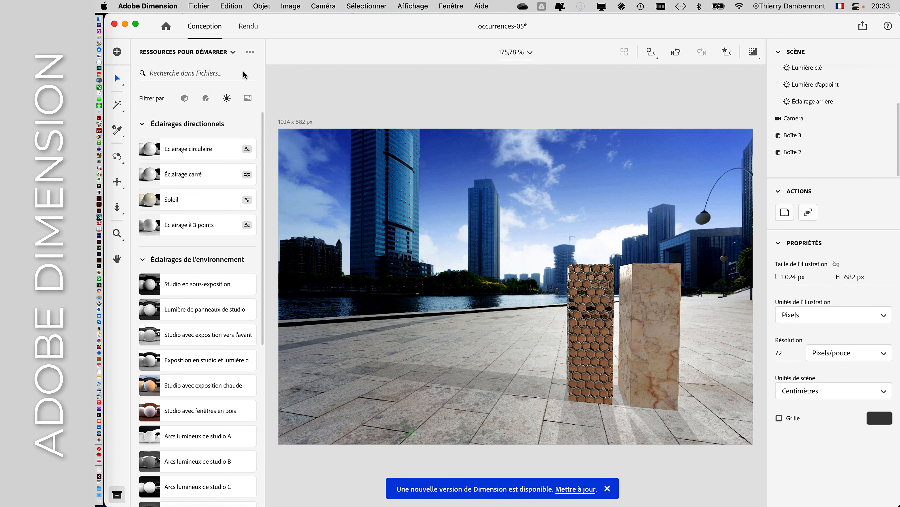
left_click(540, 246)
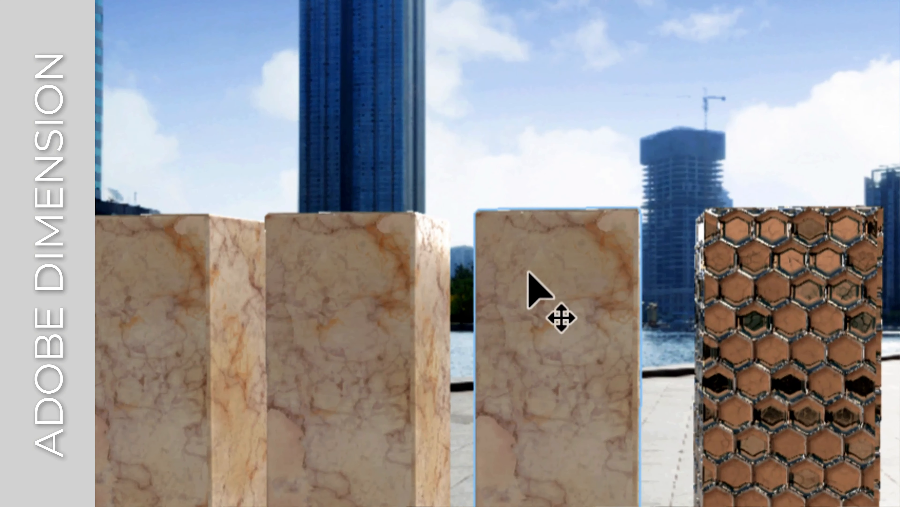
Try the Plastique à grain fin material on the middle marble box, Boîte 4, and undo it
left_click(480, 401)
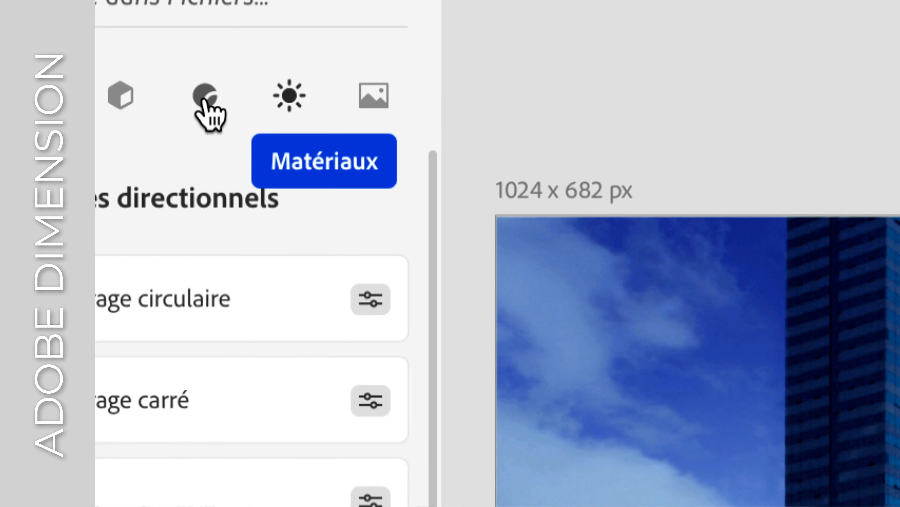
left_click(206, 100)
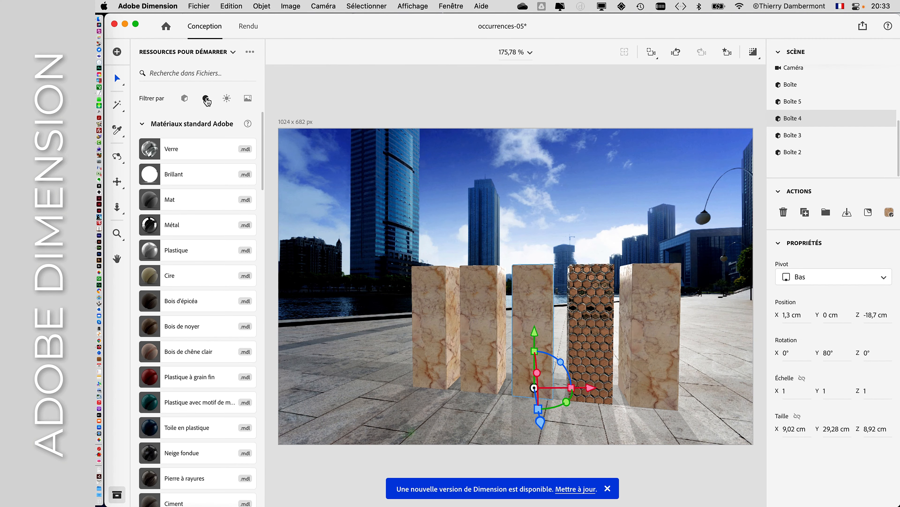
left_click(207, 102)
left_click(205, 101)
left_click(182, 378)
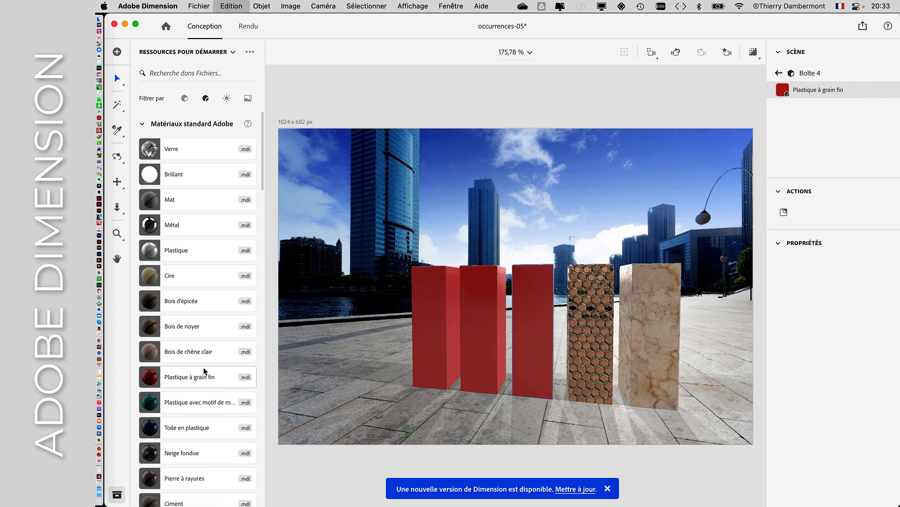
key("super+z")
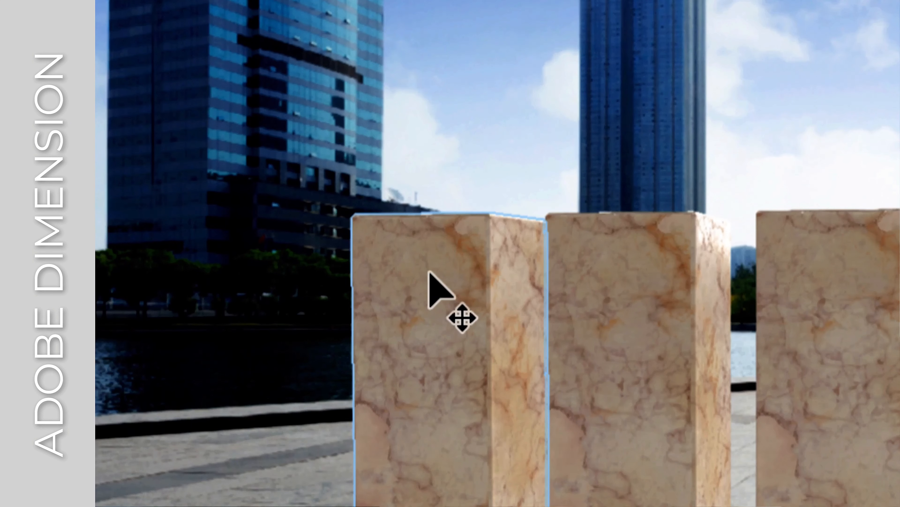
Cut and paste back the three linked marble boxes one at a time: Boîte, Boîte 5 and Boîte 4
left_click(455, 403)
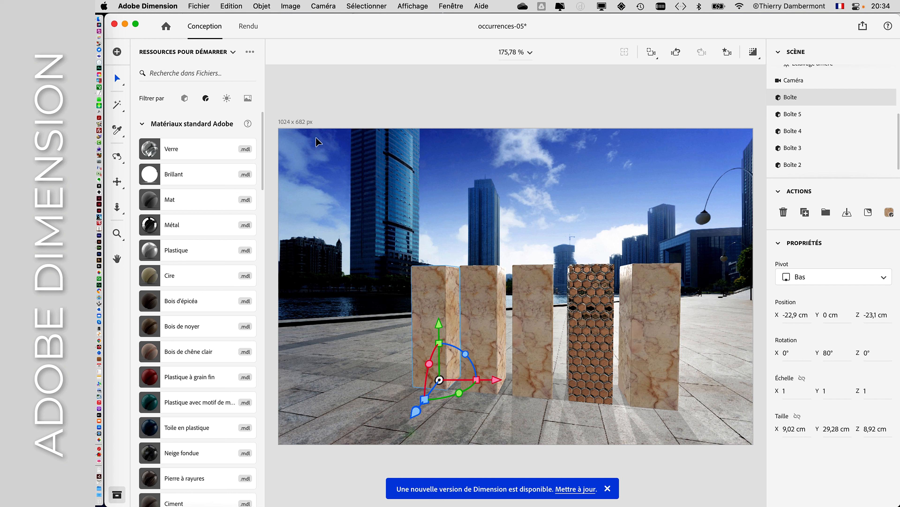
key("Delete")
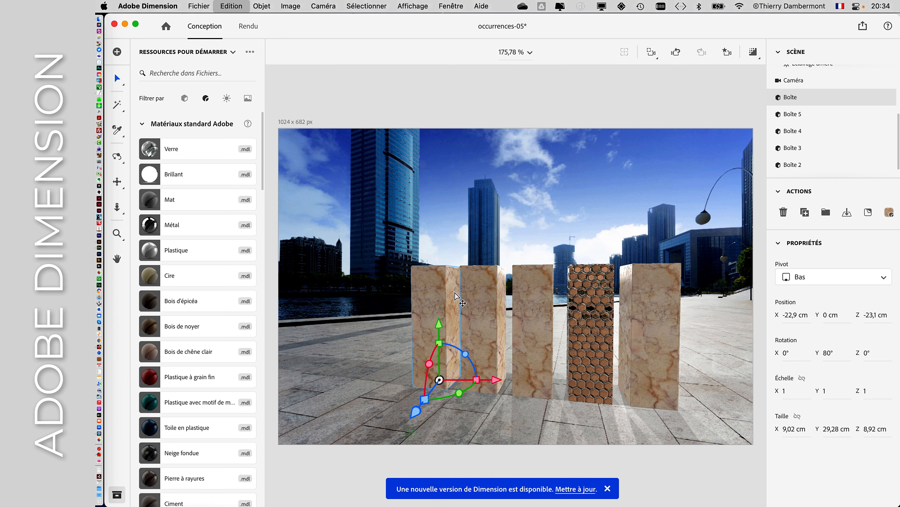
key("super+z")
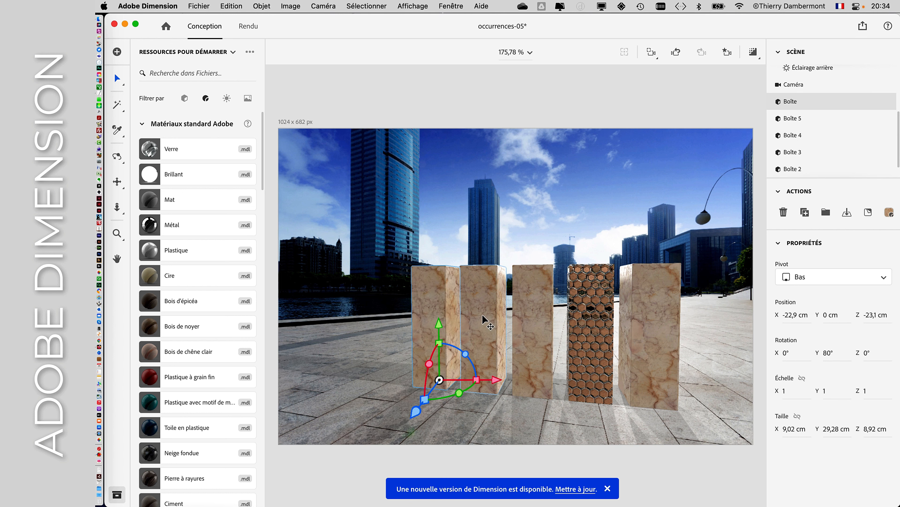
left_click(483, 316)
key("Delete")
key("super+z")
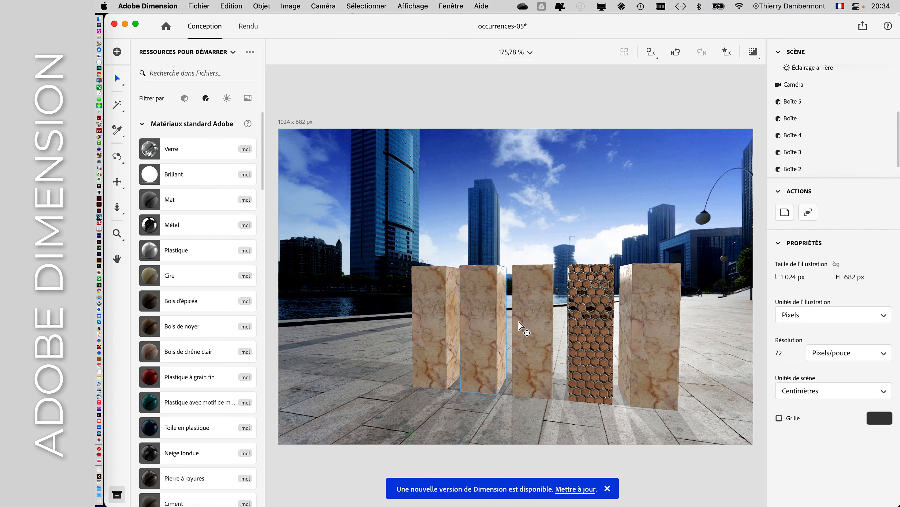
left_click(528, 320)
key("Delete")
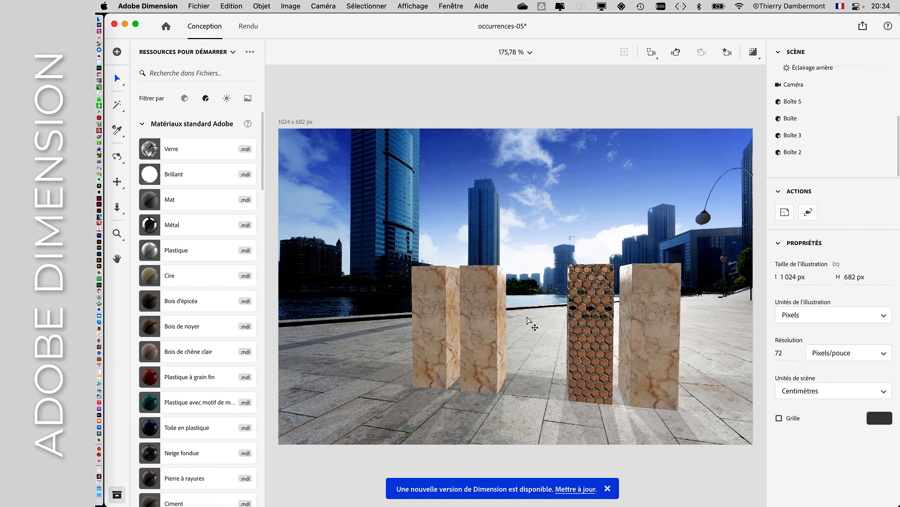
key("super+z")
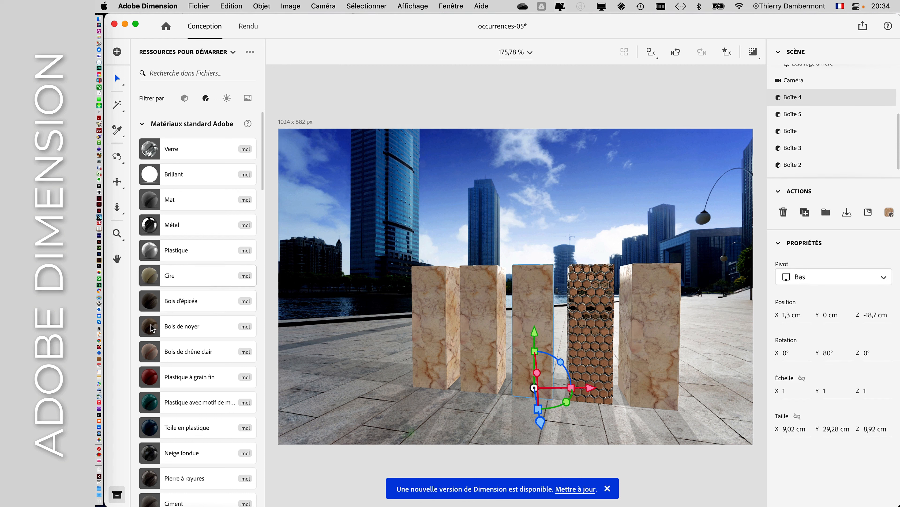
Test Plastique à grain fin again on the re-pasted Boîte 4 and undo the material change
left_click(167, 377)
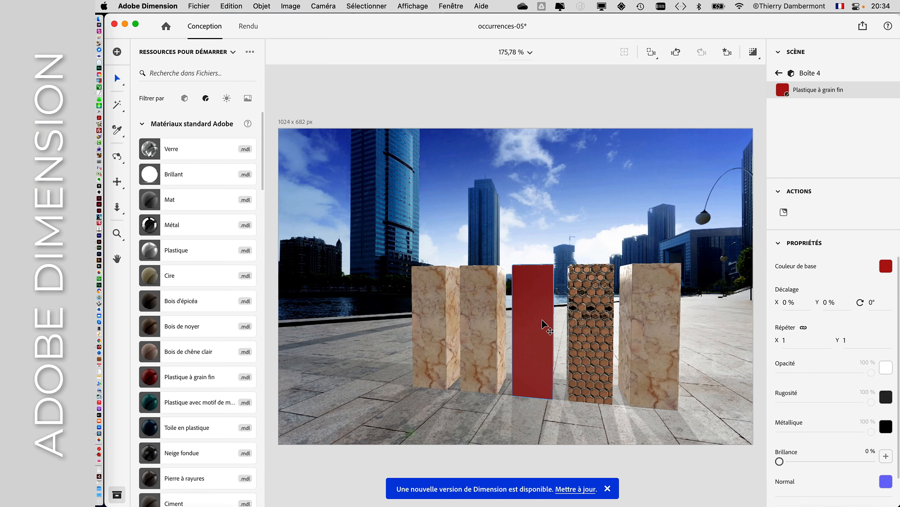
key("super+z")
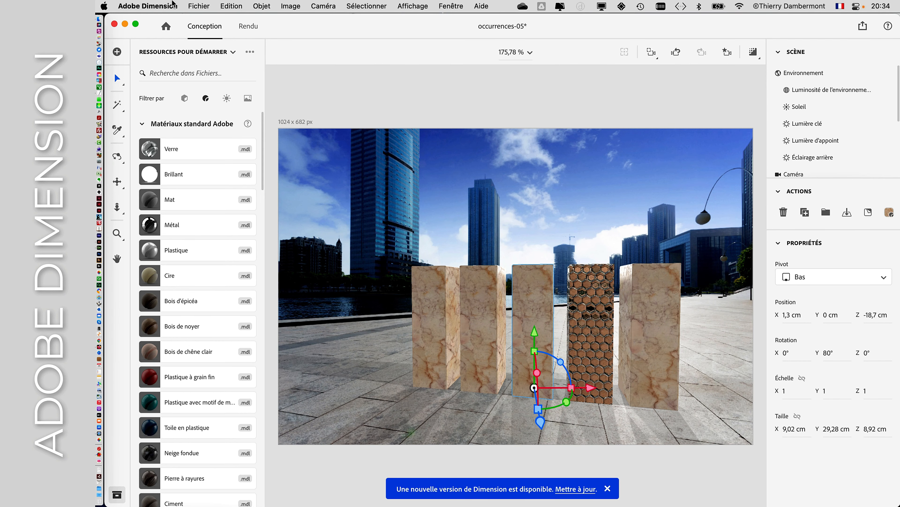
Save the scene under the new name occurrences-06.dn in the cours 12 folder
left_click(212, 5)
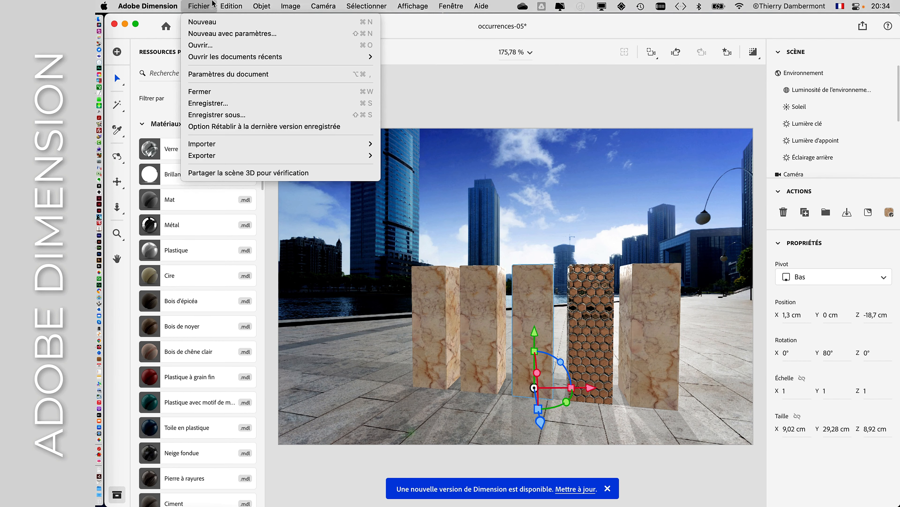
left_click(248, 115)
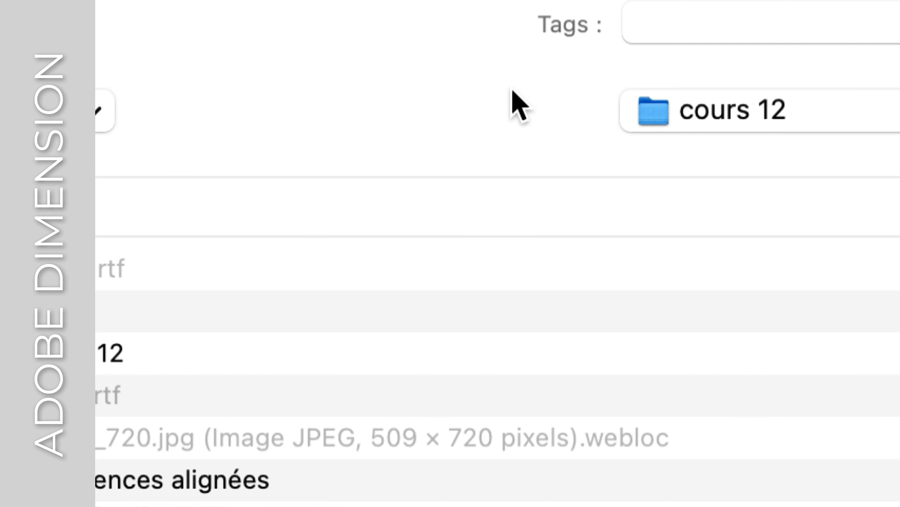
left_click(574, 60)
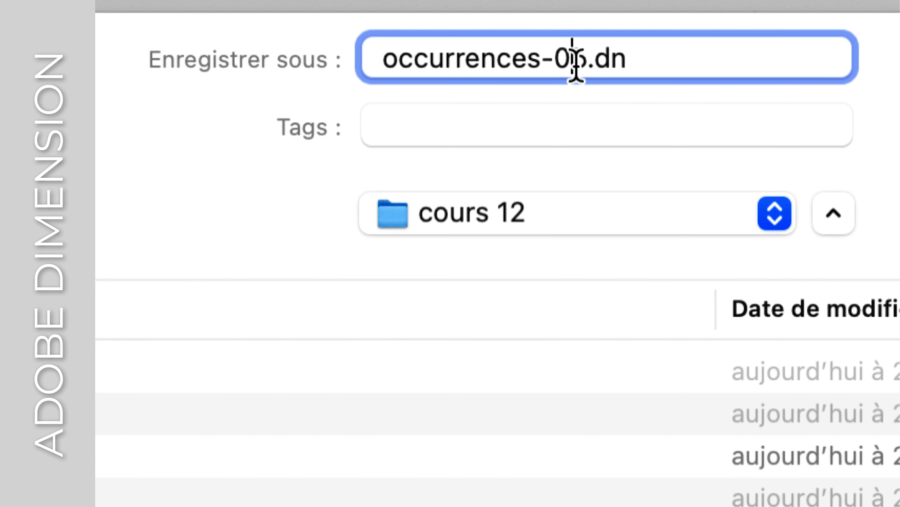
key("shift+Right")
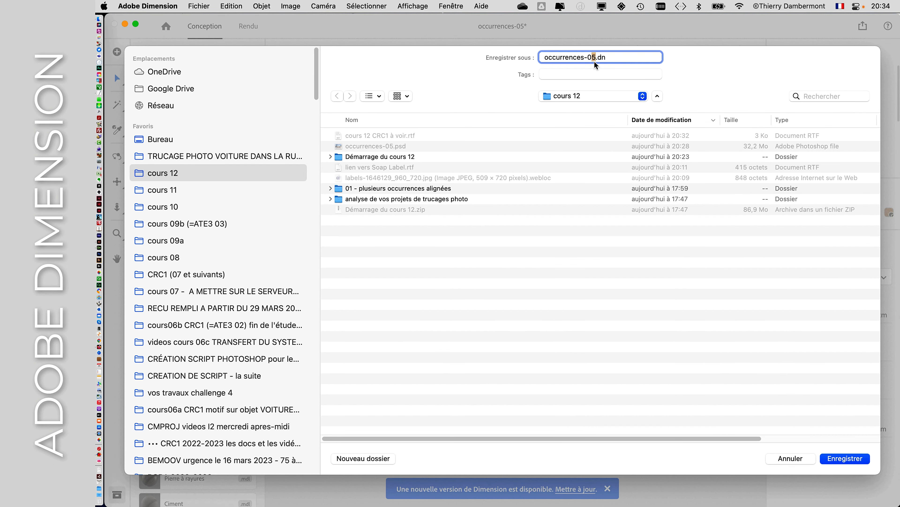
type("6")
left_click(853, 459)
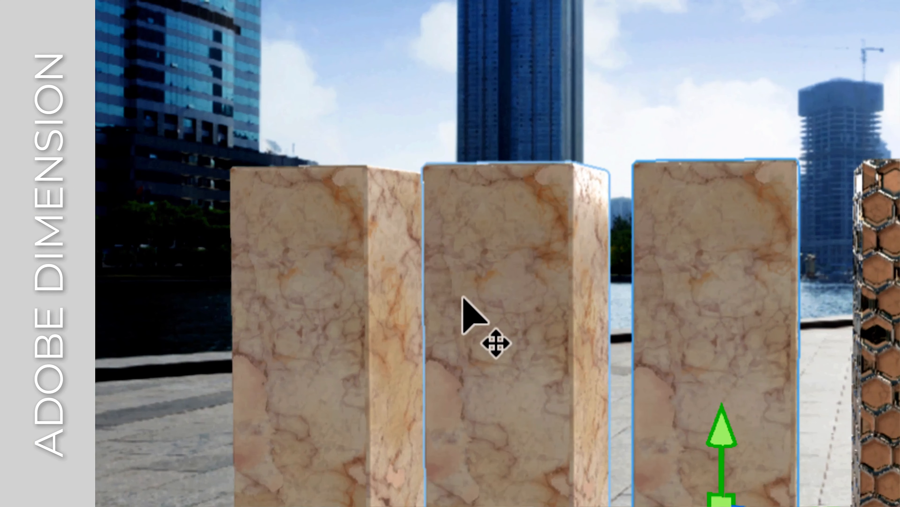
Select the second marble box in the row, and switch its pivot to Haut and back to Bas
left_click(566, 307)
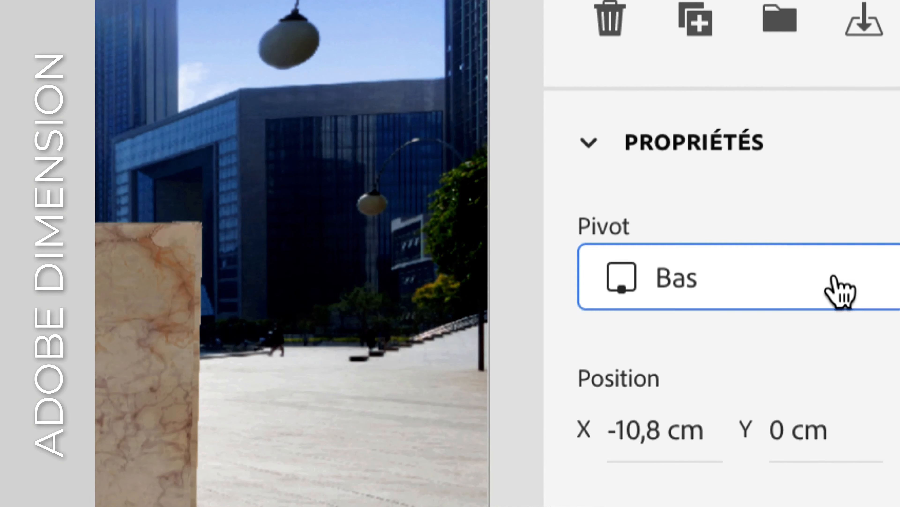
left_click(890, 284)
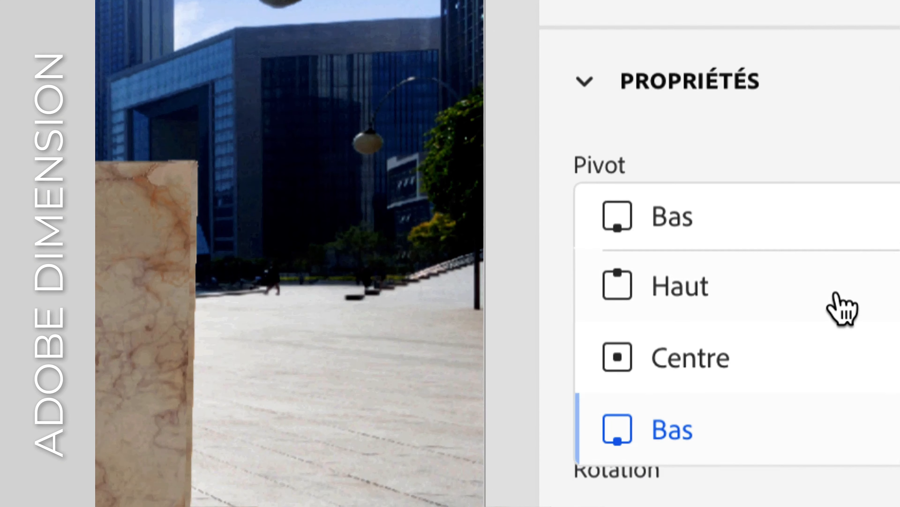
left_click(835, 293)
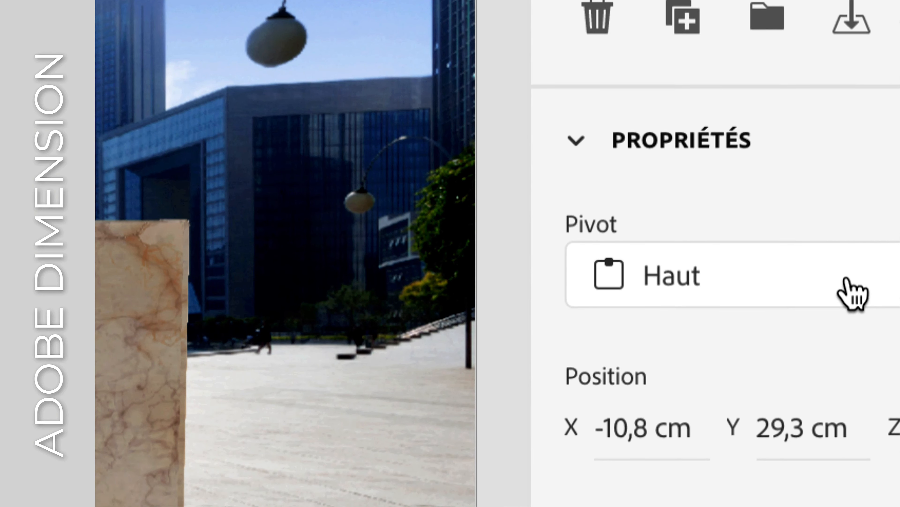
left_click(853, 294)
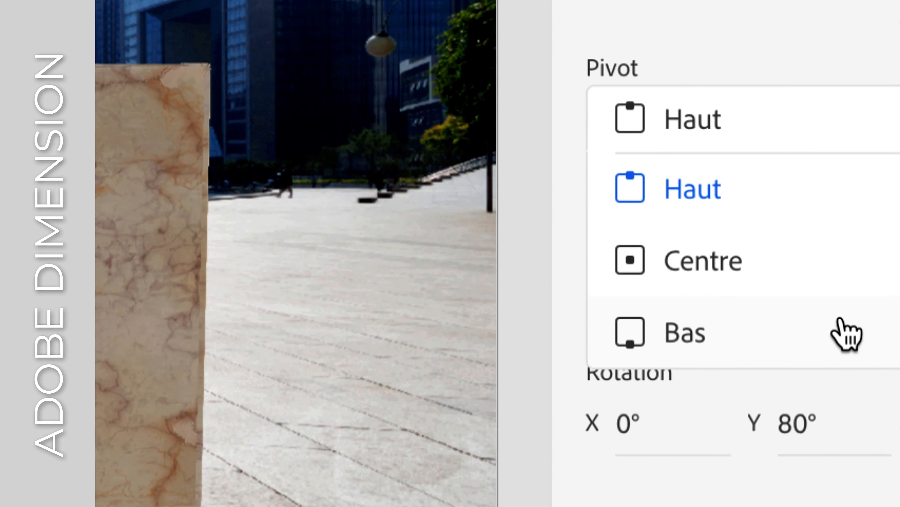
left_click(846, 333)
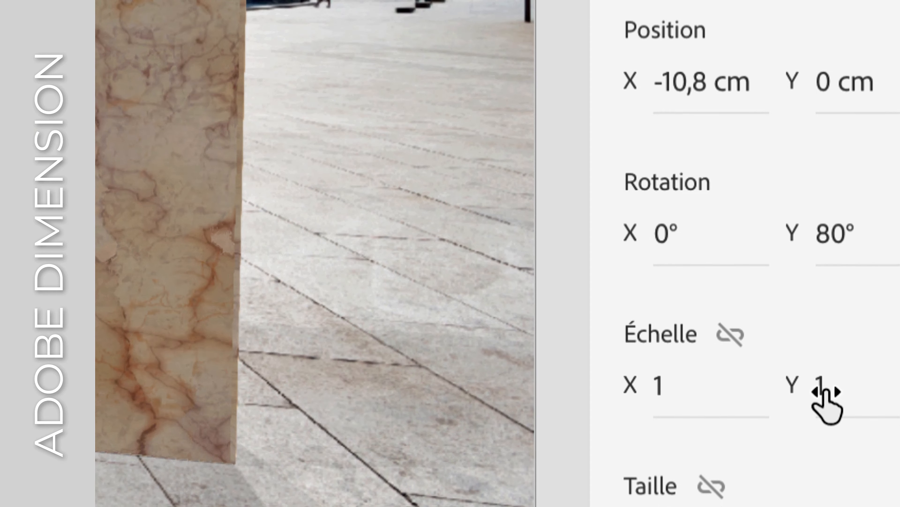
Increase the second box's Y scale to make it much taller, and reduce the middle box's Y scale to make it shorter
mouse_move(827, 405)
left_mouse_down()
mouse_move(814, 391)
mouse_move(824, 391)
left_mouse_up()
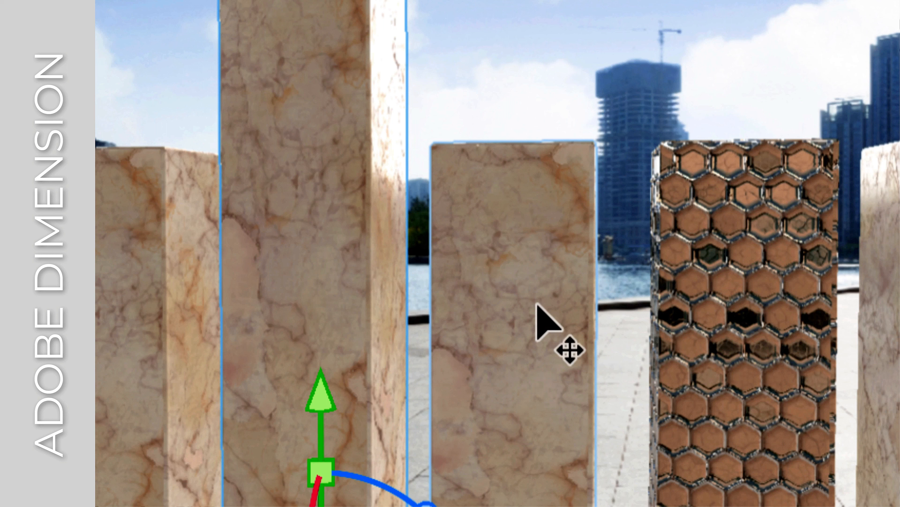
left_click(536, 304)
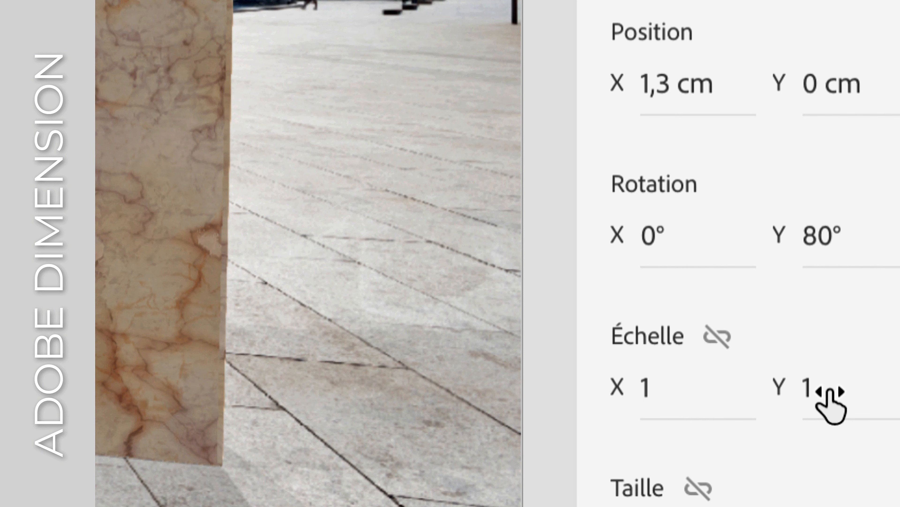
mouse_move(832, 391)
left_mouse_down()
mouse_move(794, 392)
mouse_move(815, 392)
left_mouse_up()
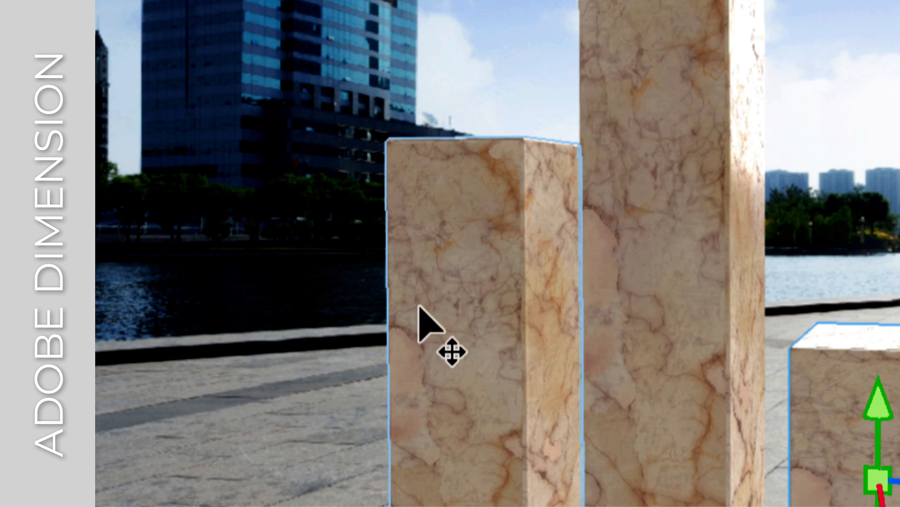
Select the first, second and middle marble boxes in turn to inspect their heights, and clear the selection
left_click(419, 306)
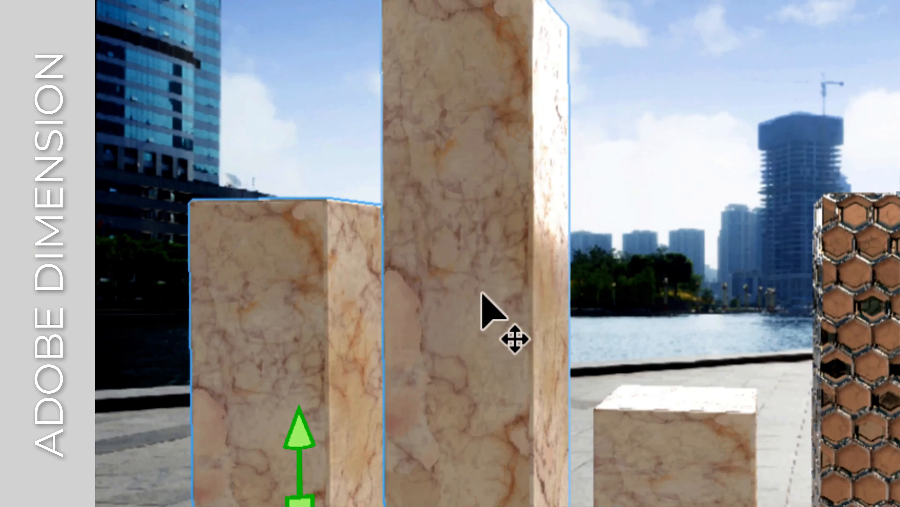
left_click(482, 293)
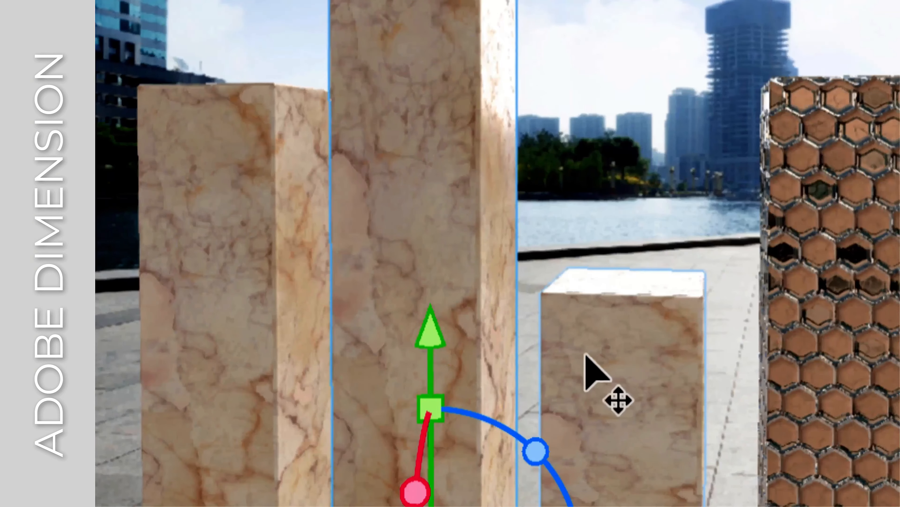
left_click(586, 356)
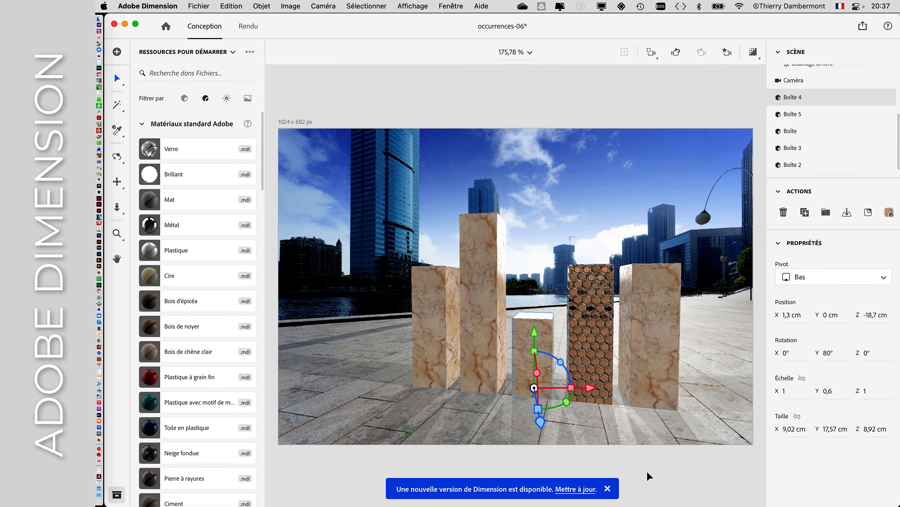
left_click(649, 475)
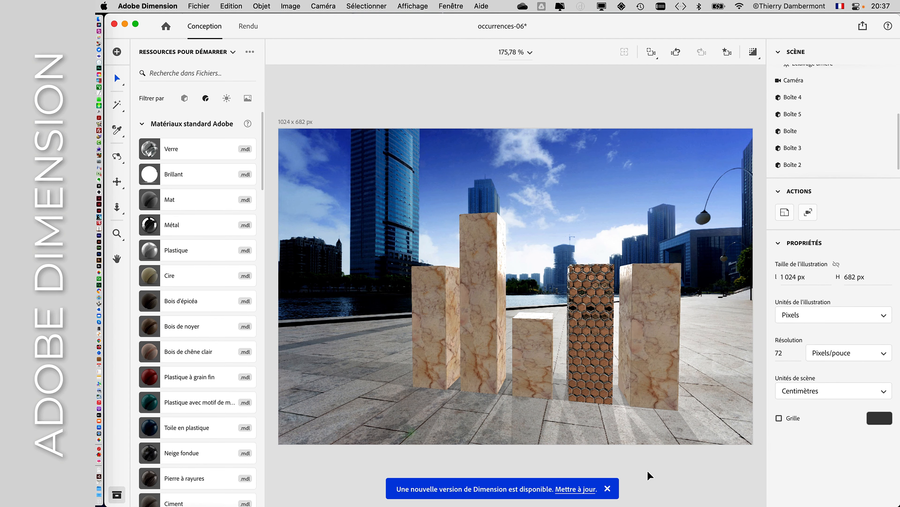
Save the scene under the new name occurrences-07.dn in the cours 12 folder
left_click(199, 6)
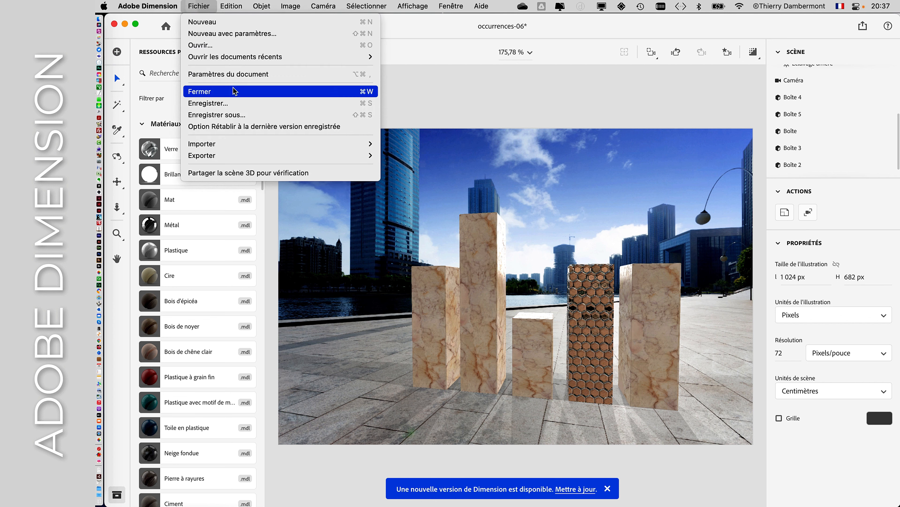
left_click(239, 115)
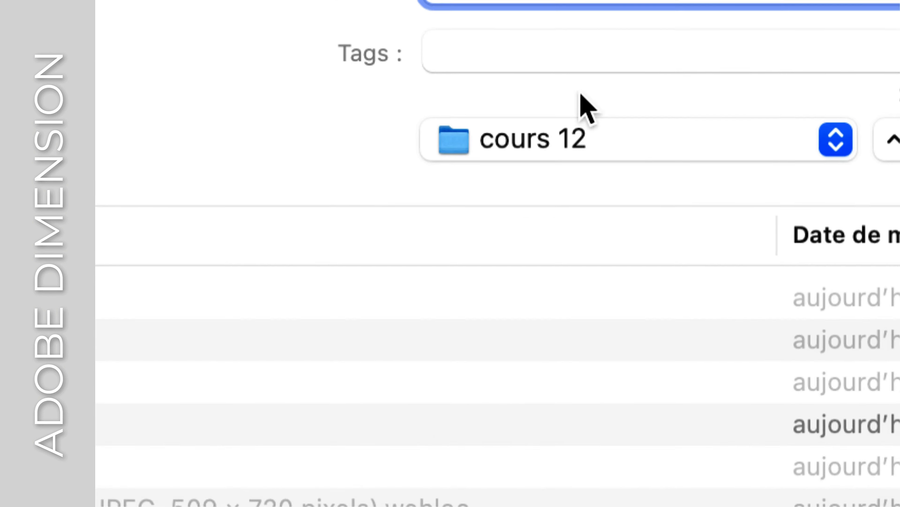
left_click(593, 73)
left_click_drag(594, 73, 591, 74)
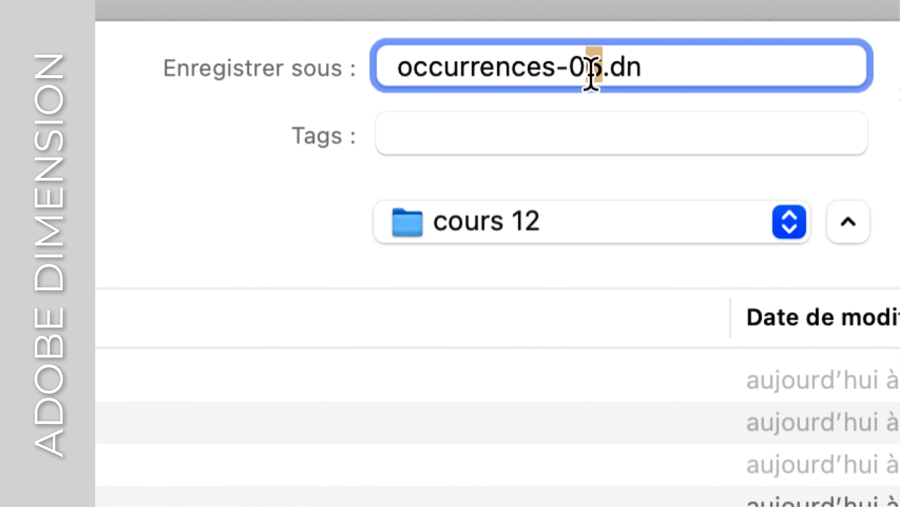
type("7")
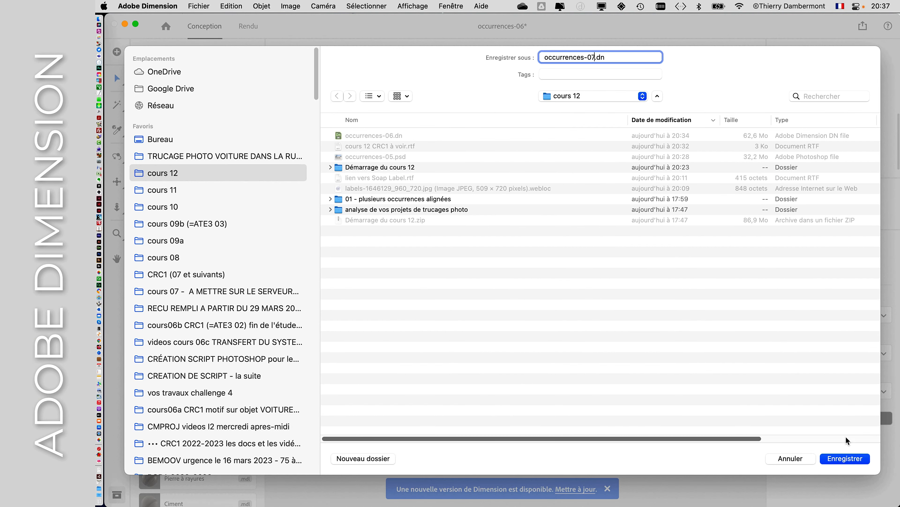
left_click(855, 458)
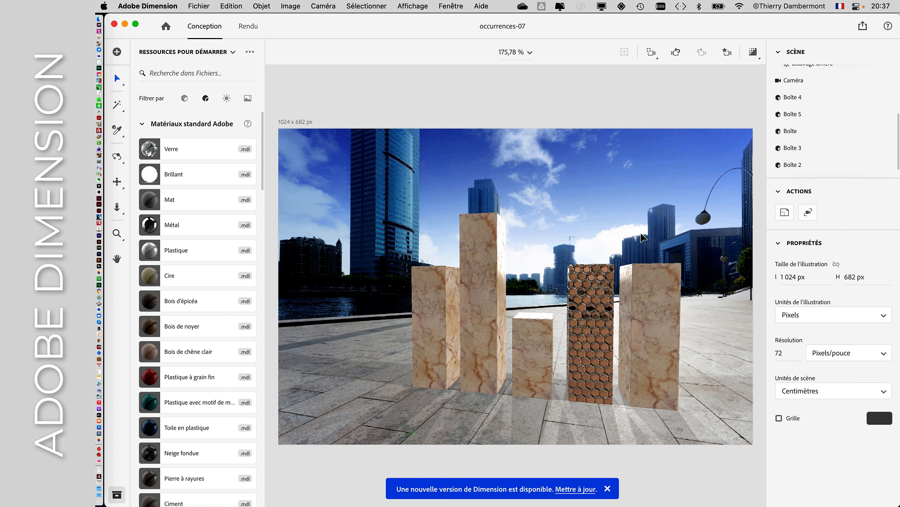
Orbit the camera slightly to view the row of boxes from a more frontal angle, and save the scene
left_click_drag(642, 237, 610, 232)
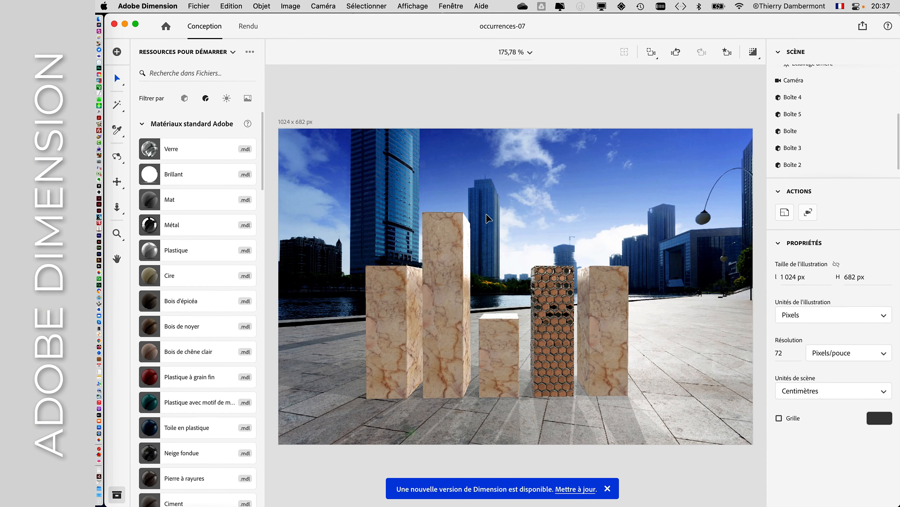
left_click(209, 6)
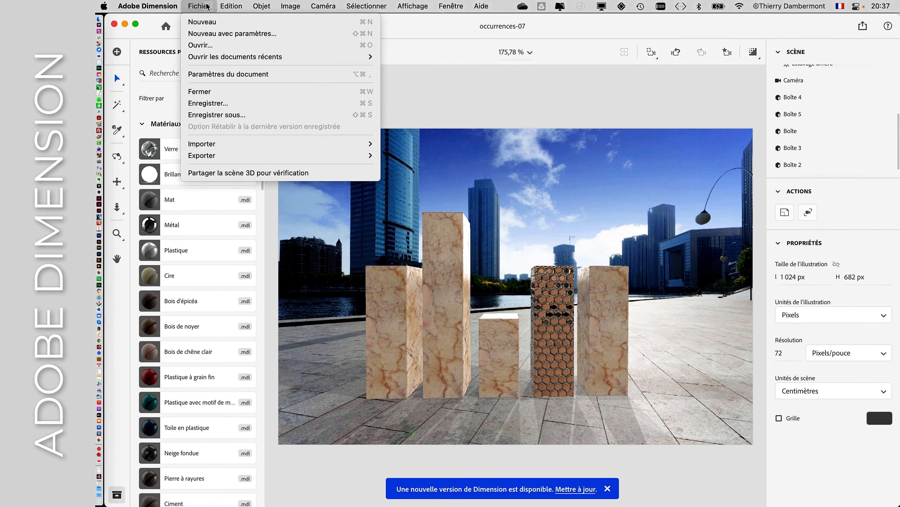
left_click(227, 103)
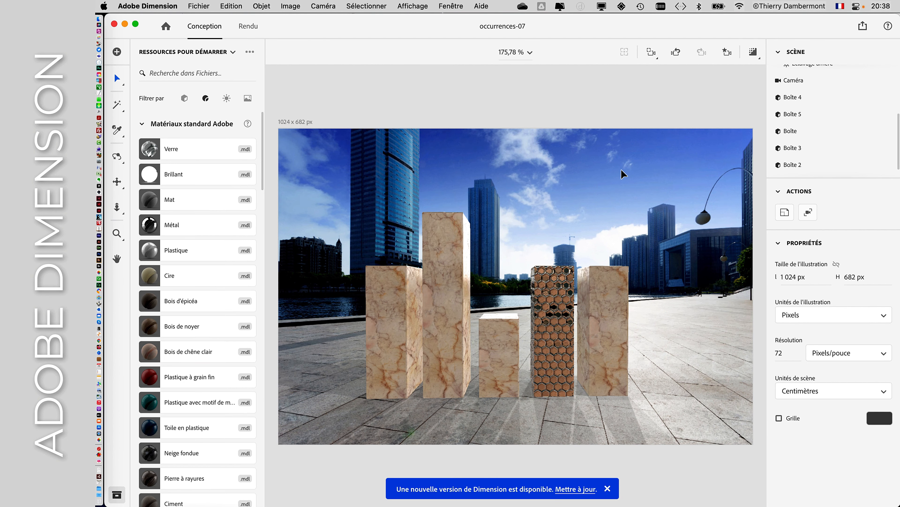
Switch to TextEdit and bring the document lien vers Soap Label.rtf to the front
key("super+Tab")
key("super+Tab")
key("super+Tab")
key("super+shift+Tab")
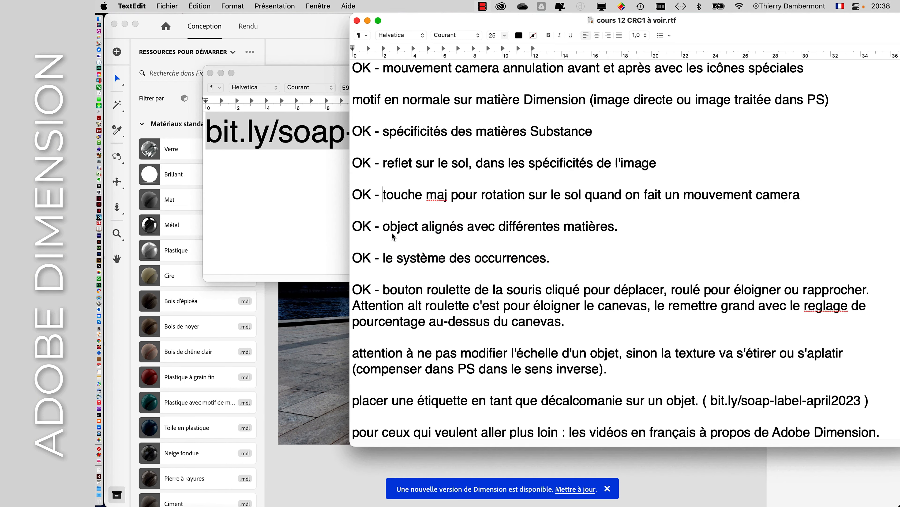
left_click(320, 164)
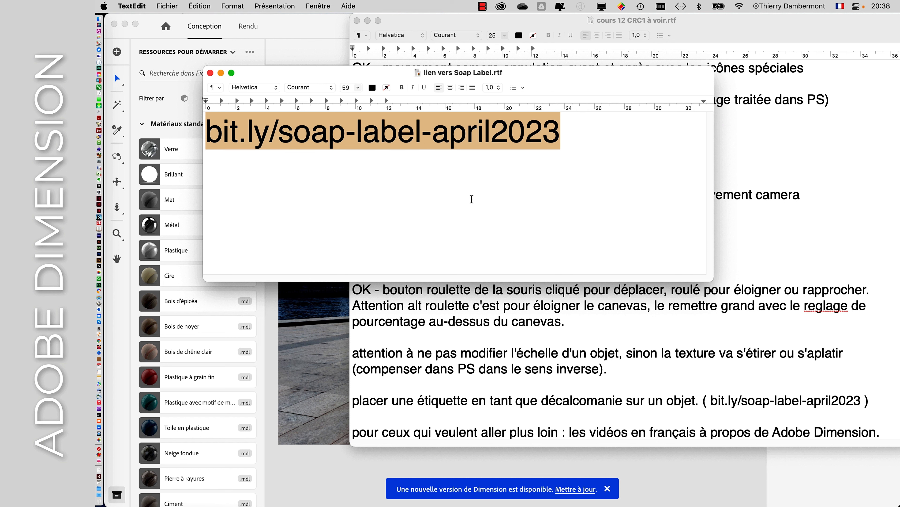
Switch to Firefox and load bit.ly/soap-label-april2023 in the tab showing the vintage soap labels
key("super+Tab")
key("super+Tab")
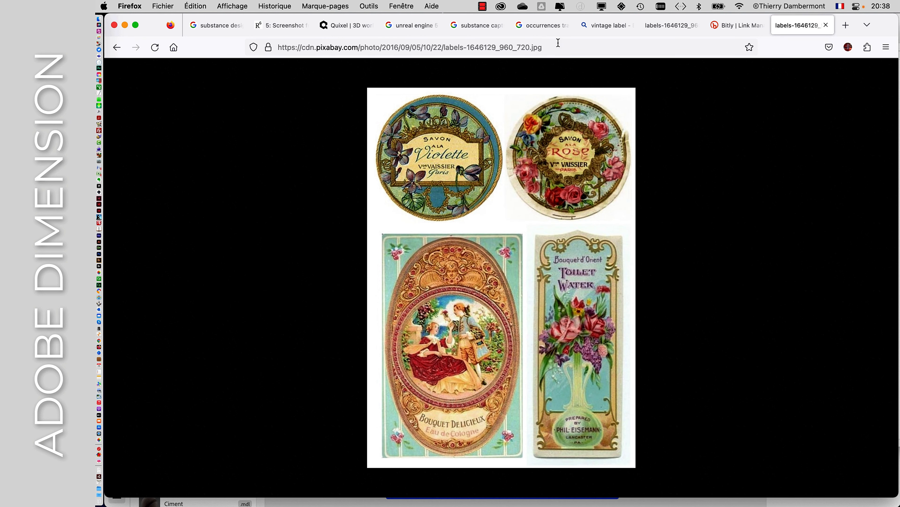
left_click(559, 43)
type("bit.ly/soap-label-april2023")
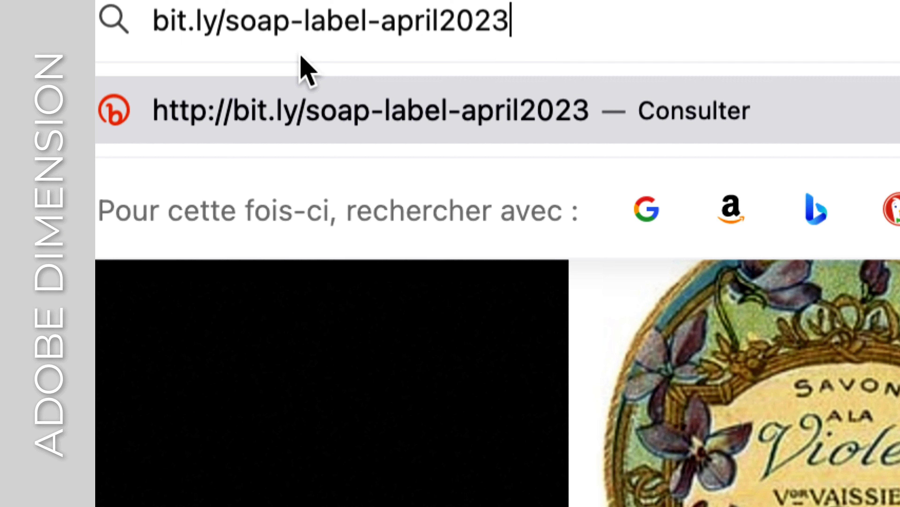
key("Return")
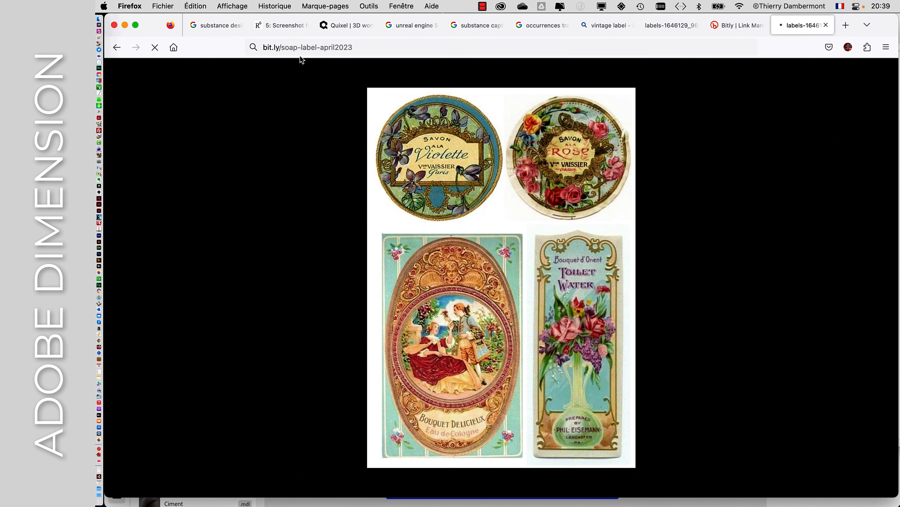
left_click(416, 49)
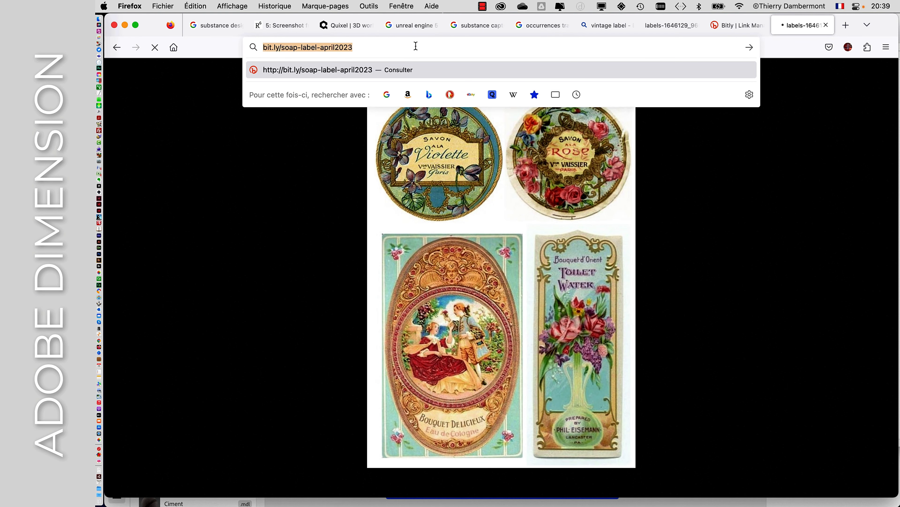
key("Return")
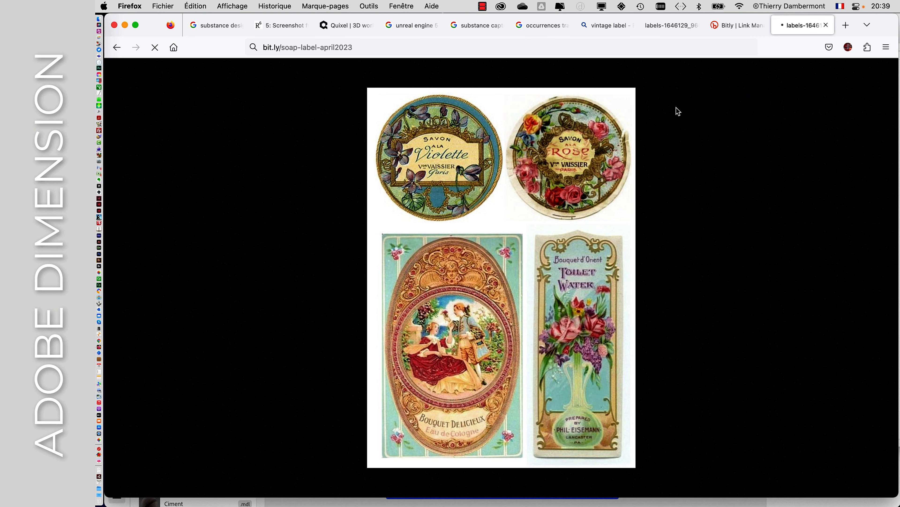
Save the vintage labels image as labels-1646129_960_720.jpg in the cours 12 folder
right_click(475, 194)
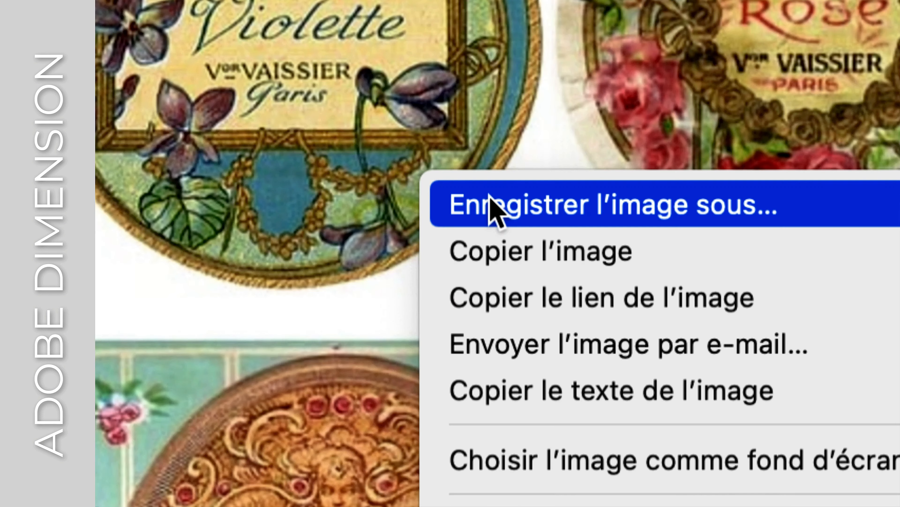
left_click(490, 195)
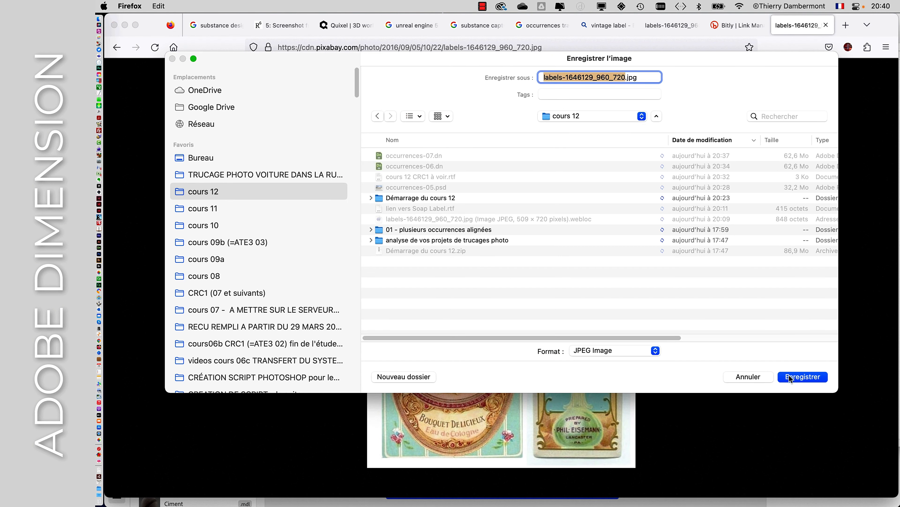
left_click(791, 375)
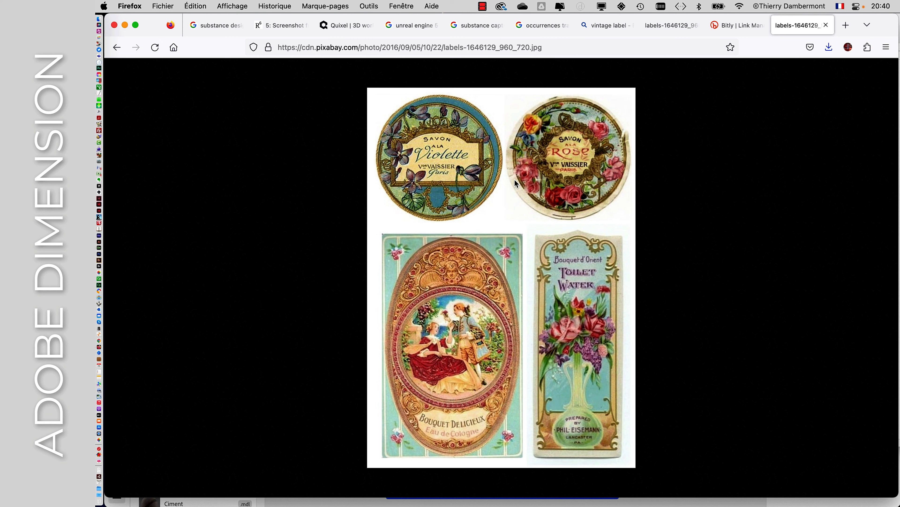
Switch to Finder, open labels-1646129_960_720.jpg from the cours 12 folder in Photoshop, and display it in full-screen mode
key("super+Tab")
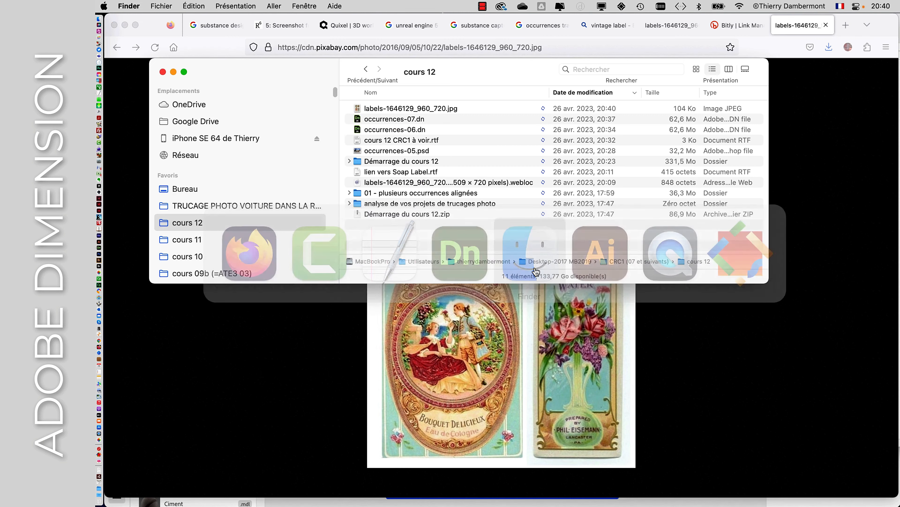
left_click(400, 111)
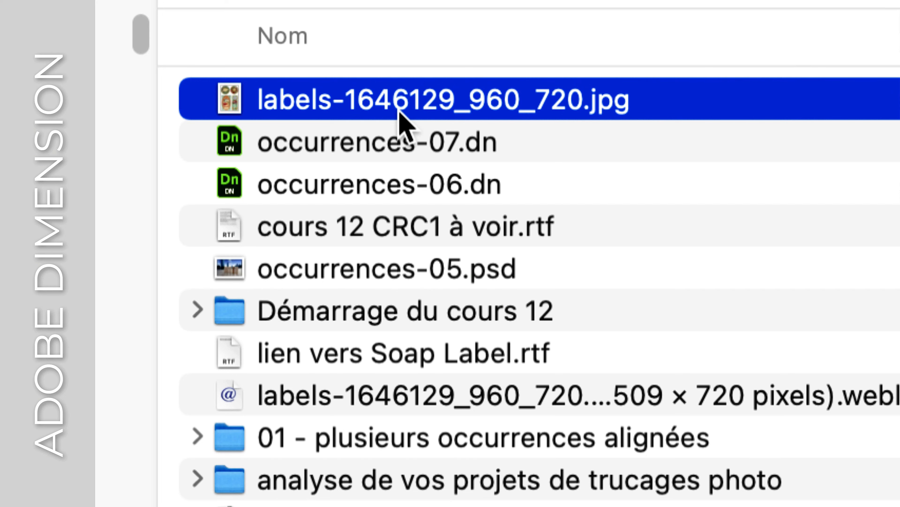
left_click_drag(400, 111, 162, 301)
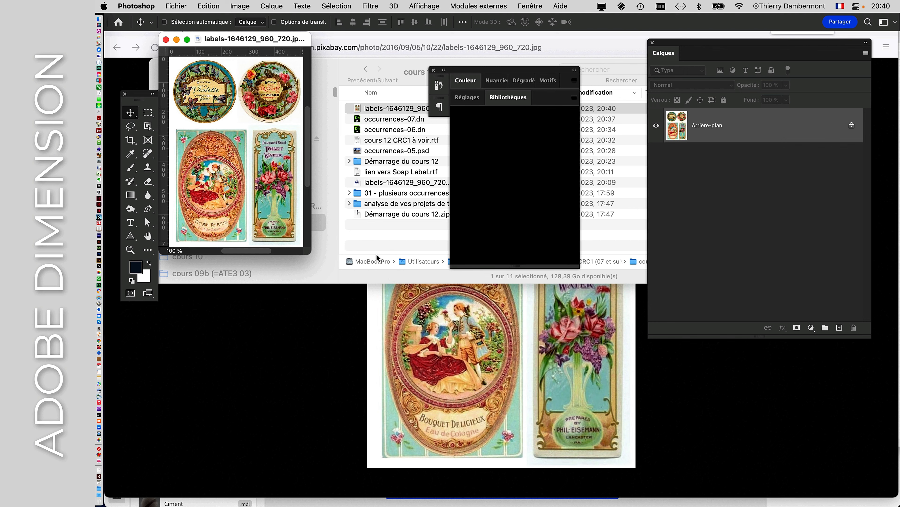
key("f")
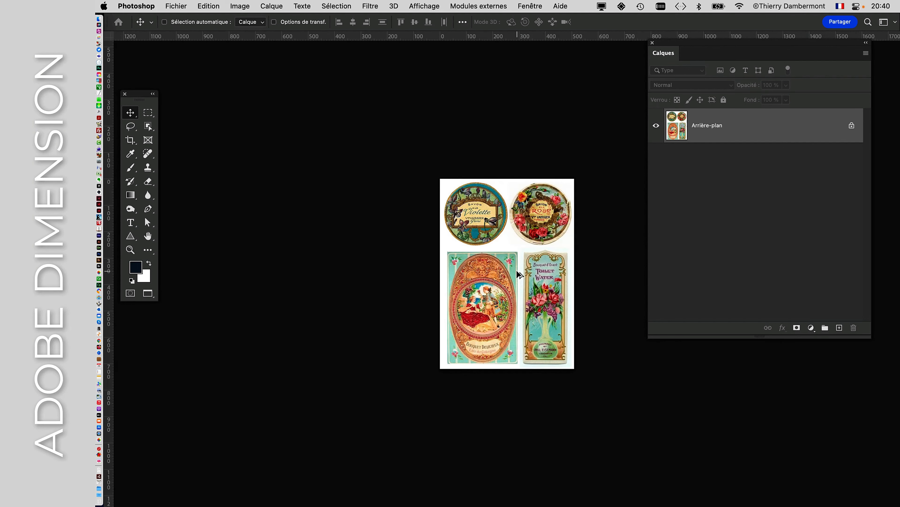
Activate the Crop tool and turn off Supprimer les pixels rognés
scroll(517, 271, "up", 5, "alt")
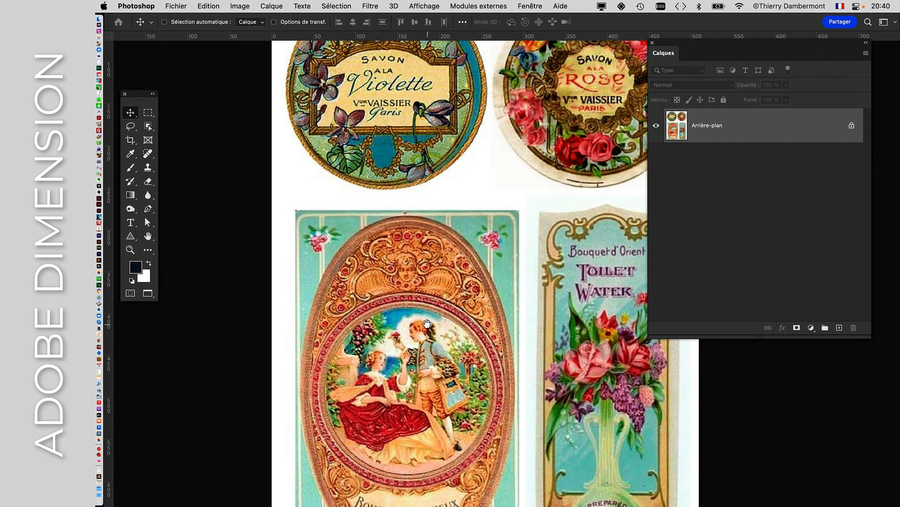
scroll(427, 324, "down", 3, "alt")
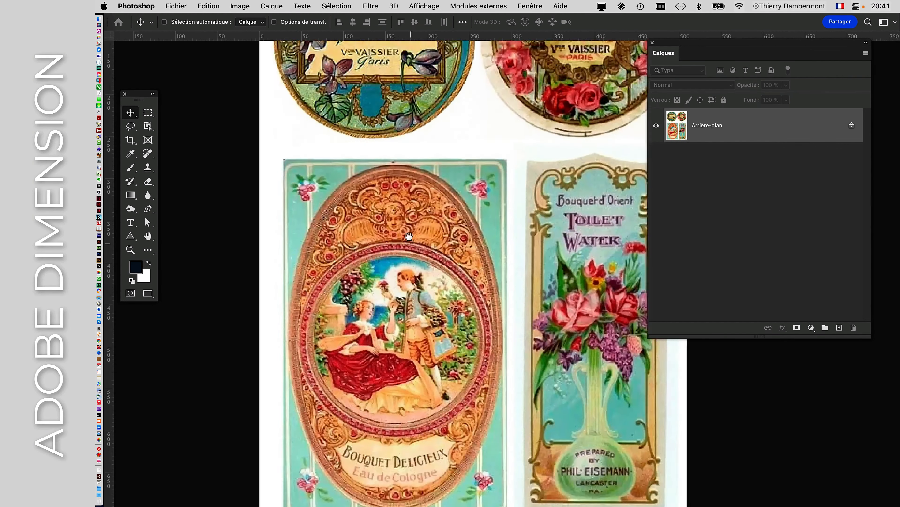
scroll(395, 387, "up", 3, "alt")
scroll(297, 209, "up", 2)
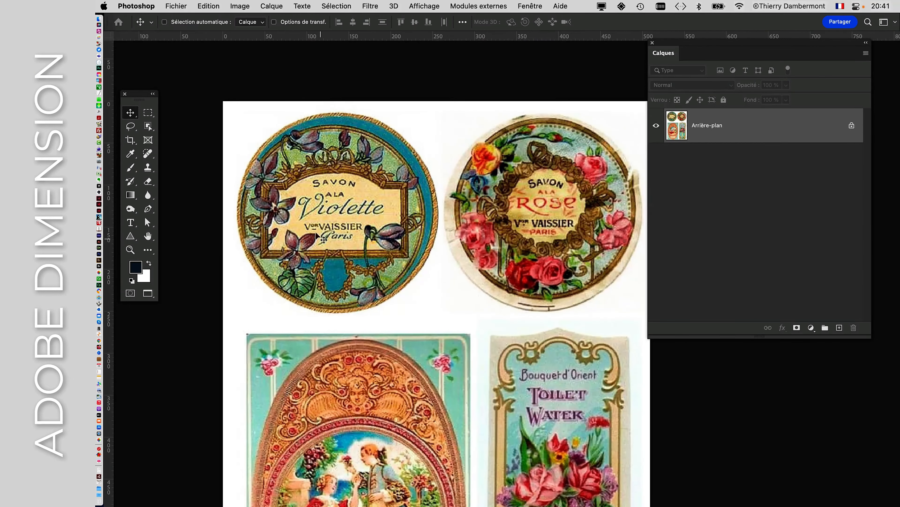
scroll(298, 213, "up", 4, "alt")
scroll(298, 213, "down", 1, "alt")
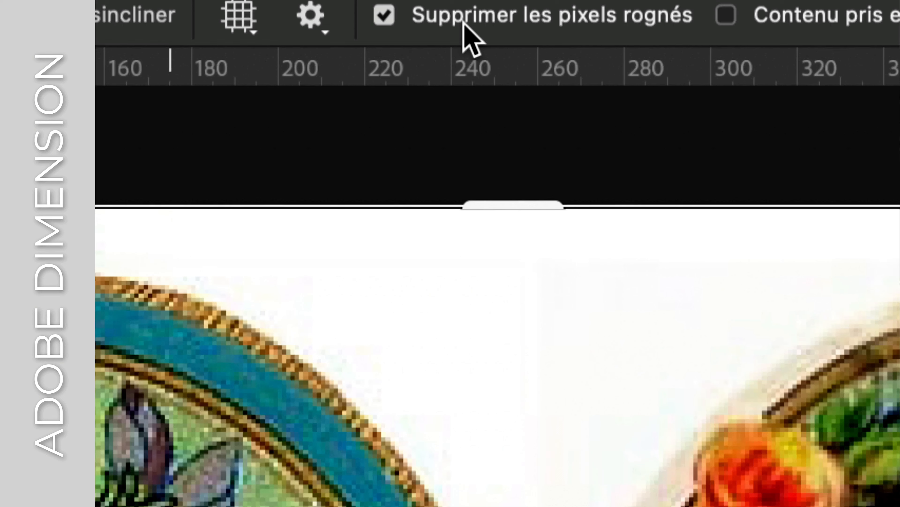
left_click(463, 22)
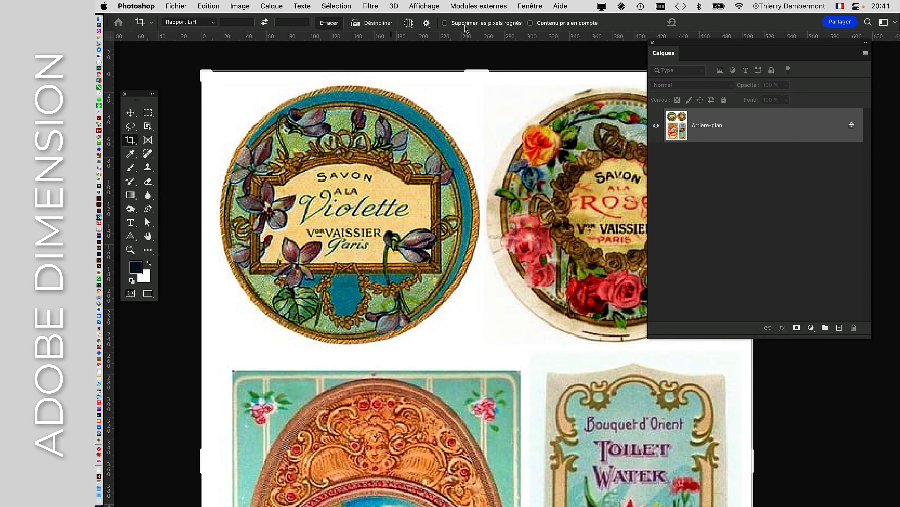
Hide the Calques panel and crop the image tightly around the round Savon à la Violette label
left_click(653, 43)
scroll(596, 226, "down", 3, "alt")
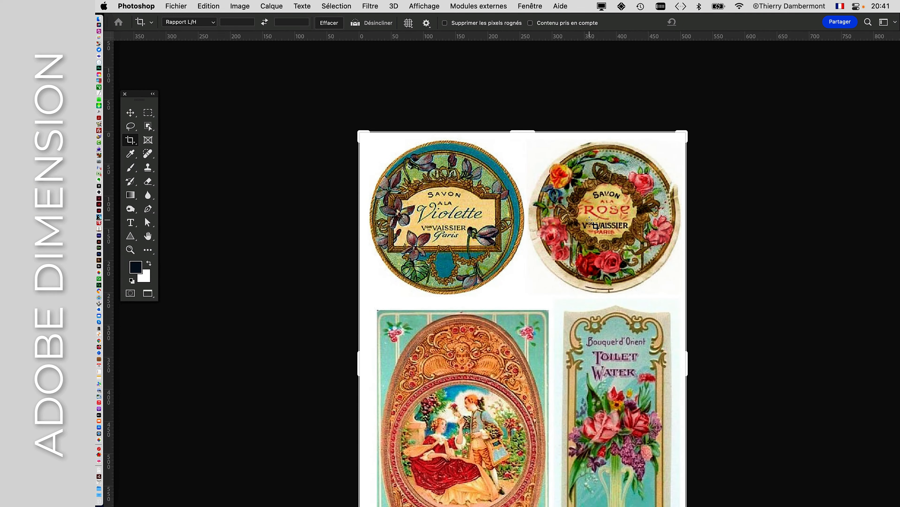
scroll(497, 223, "down", 4, "alt")
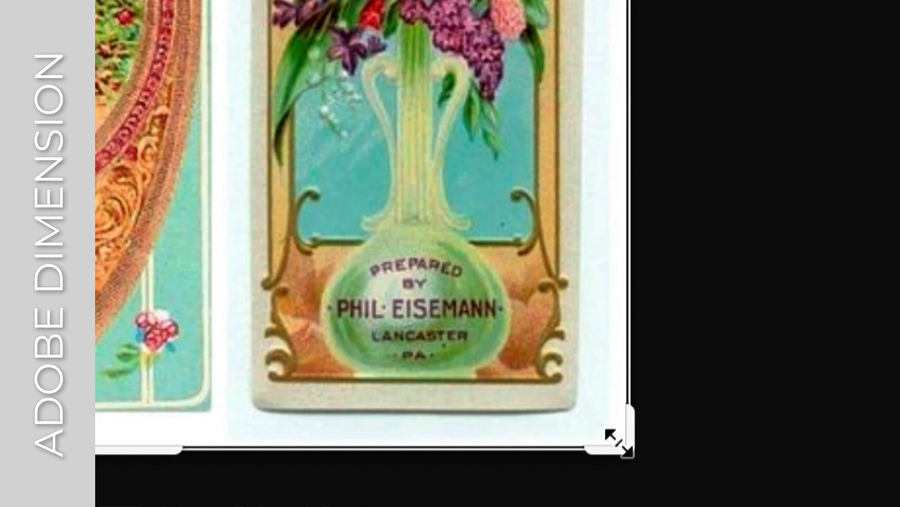
left_click_drag(618, 442, 449, 230)
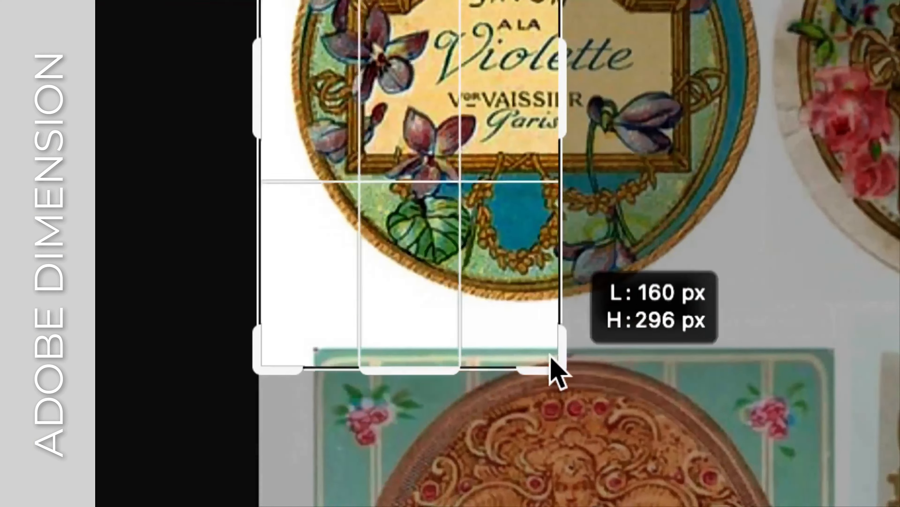
left_click_drag(550, 354, 572, 354)
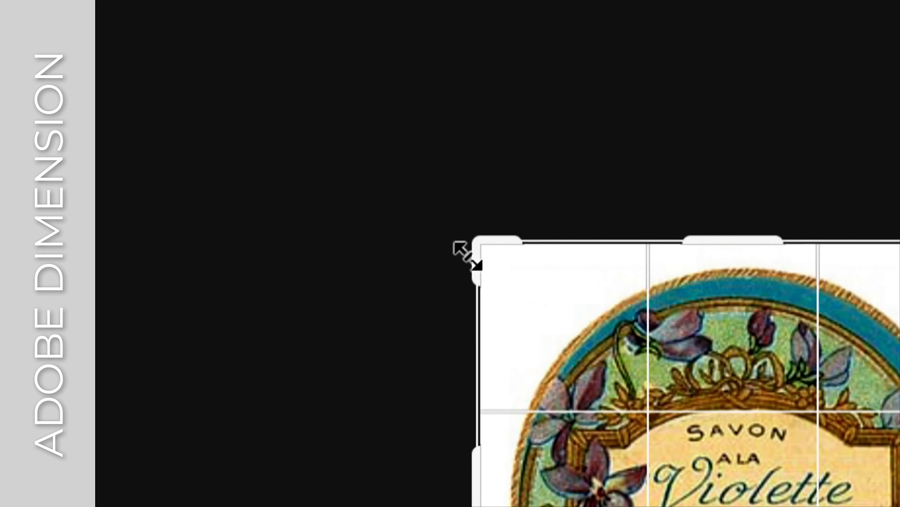
left_click_drag(467, 255, 474, 256)
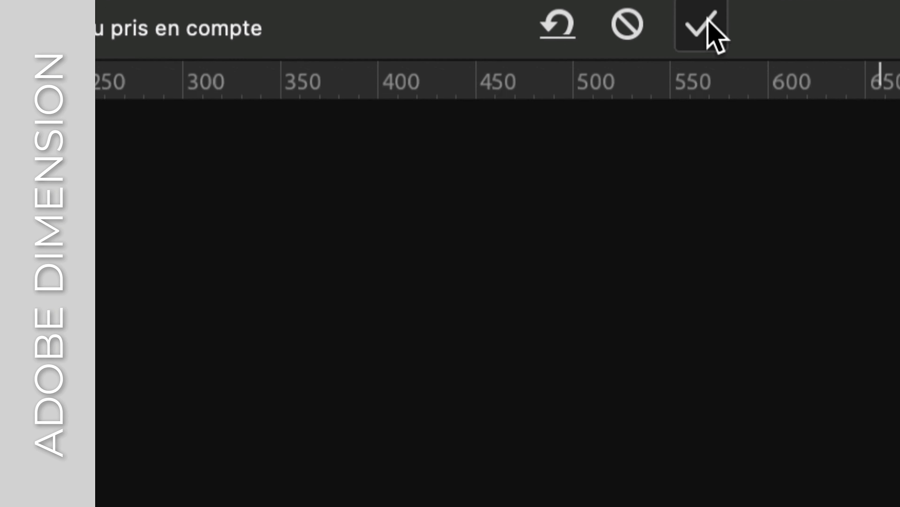
left_click(709, 22)
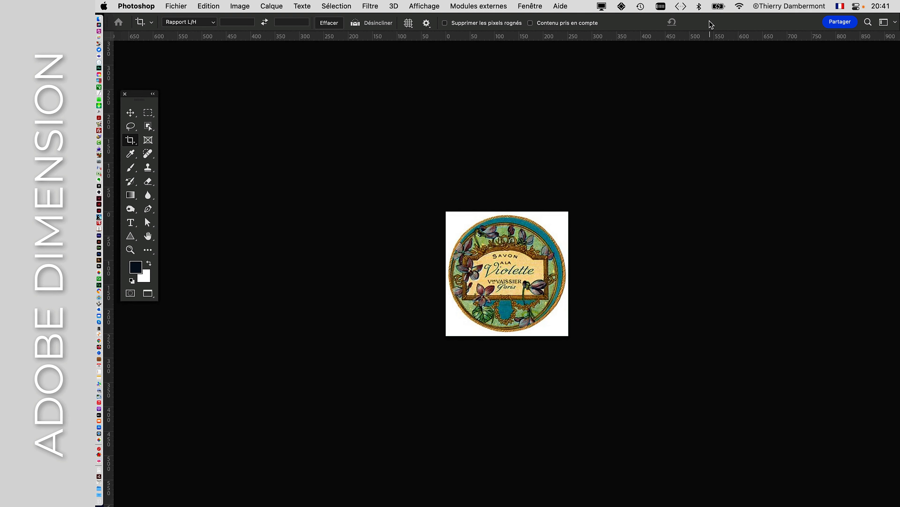
Shift the picture inside the crop with the Move tool to reveal the hidden labels, and undo the moves
left_click_drag(143, 96, 301, 121)
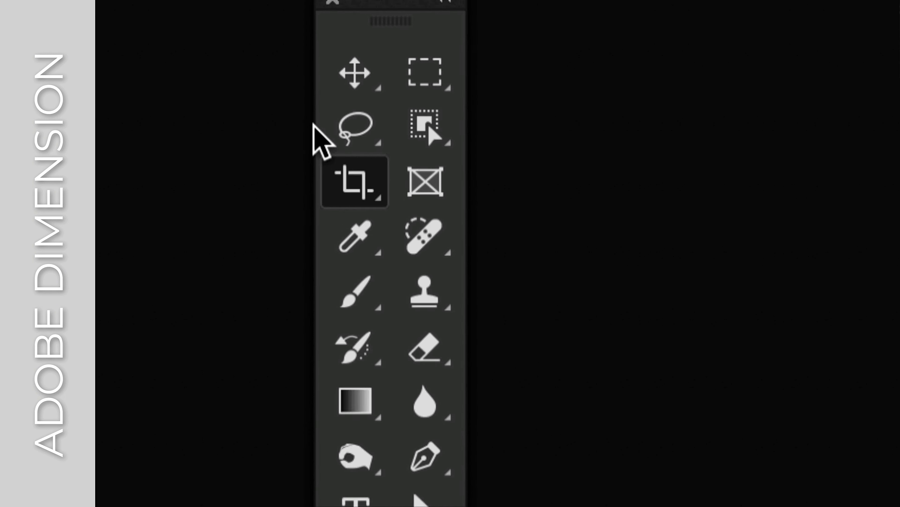
left_click(355, 72)
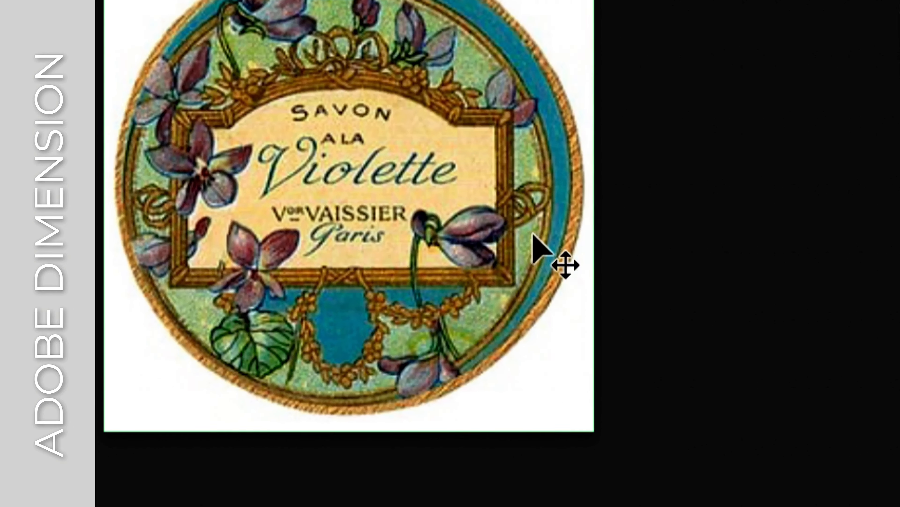
left_click_drag(543, 258, 510, 42)
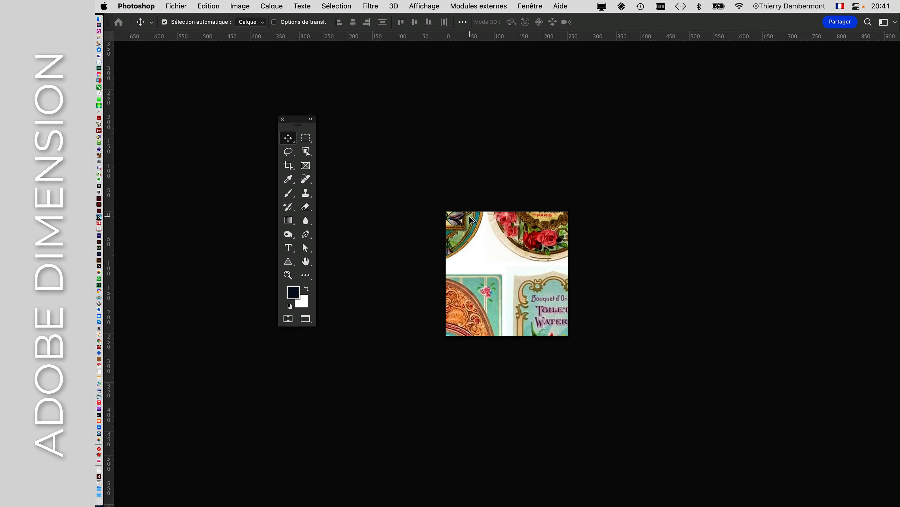
key("super+plus")
key("super+plus")
left_click_drag(494, 313, 482, 190, "super")
key("super+z")
key("super+z")
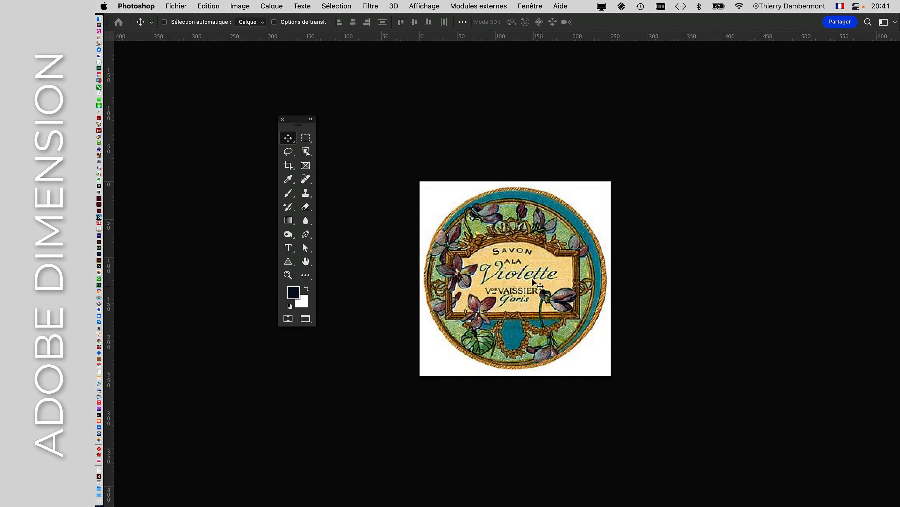
key("super+plus")
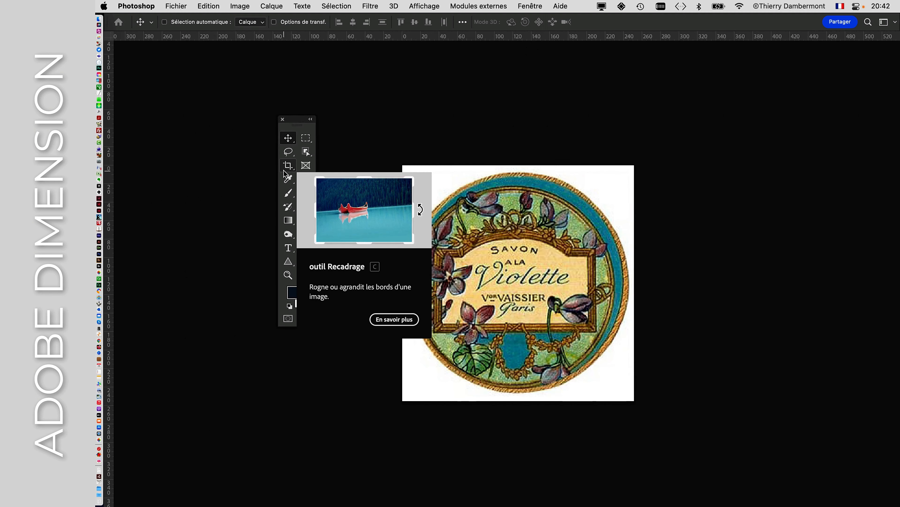
left_click_drag(297, 124, 224, 106)
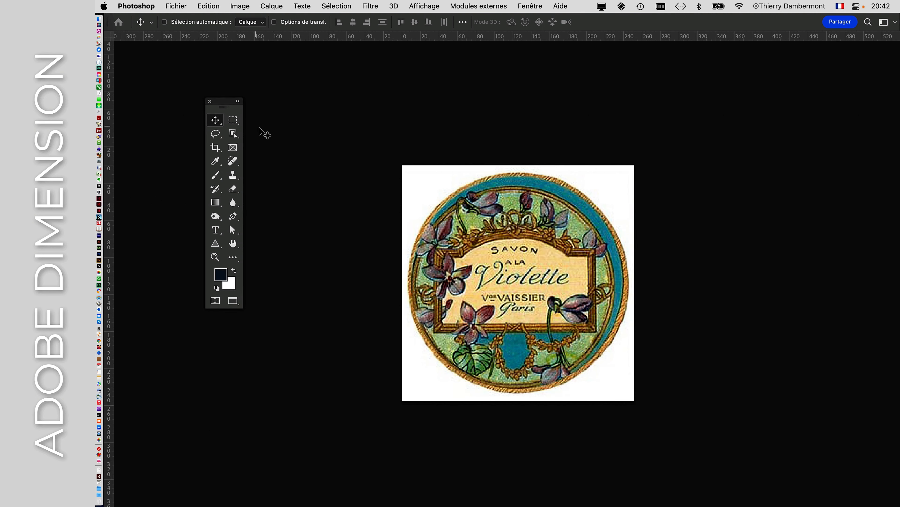
Save the cropped label as etiquette-savon-01.psd in the cours 12 folder, in Photoshop format with maximum compatibility
left_click(175, 6)
left_click(218, 120)
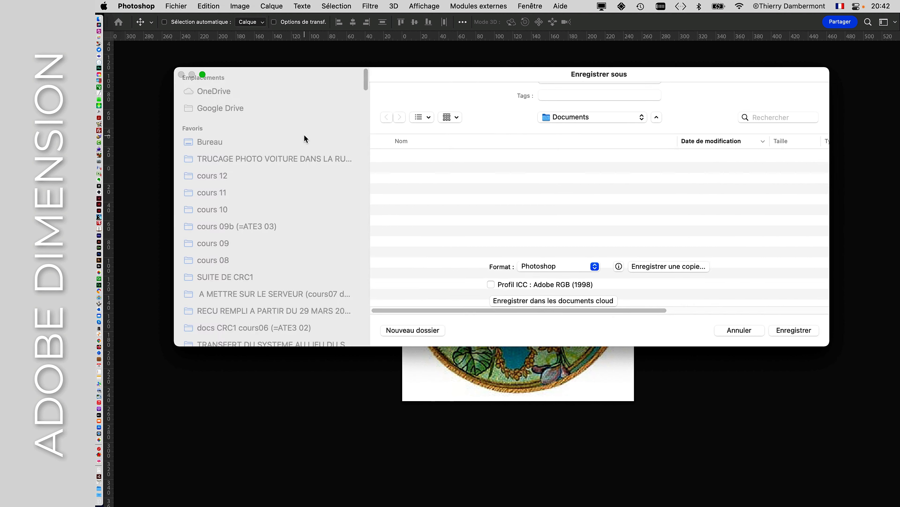
mouse_move(353, 73)
left_mouse_down()
mouse_move(373, 71)
mouse_move(380, 87)
mouse_move(369, 78)
left_mouse_up()
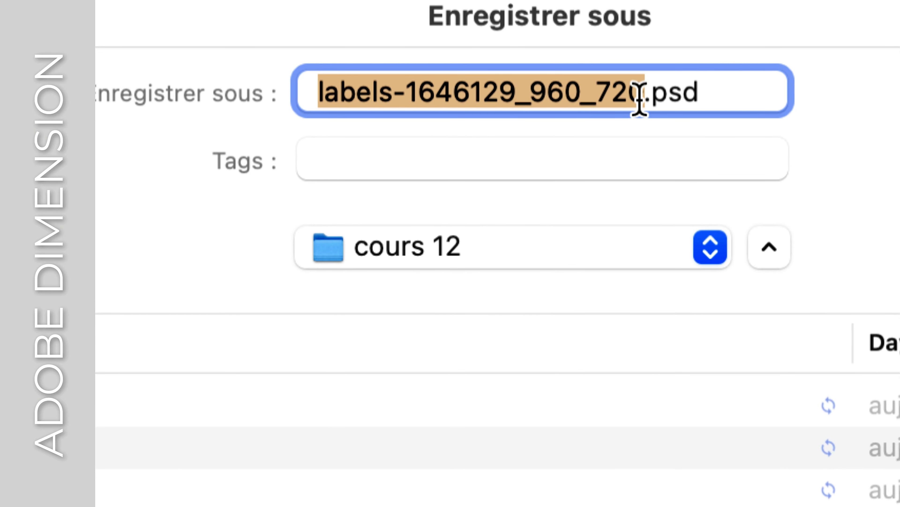
left_click(663, 99)
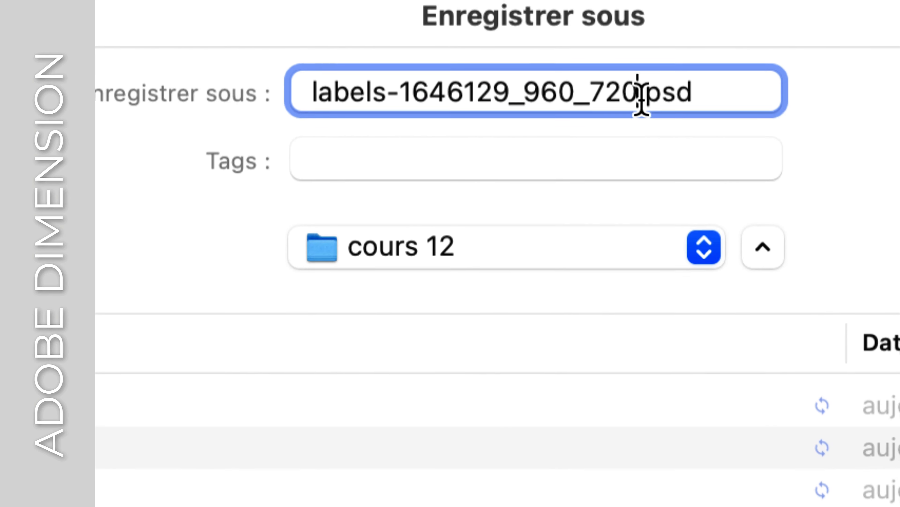
left_click_drag(640, 86, 344, 59)
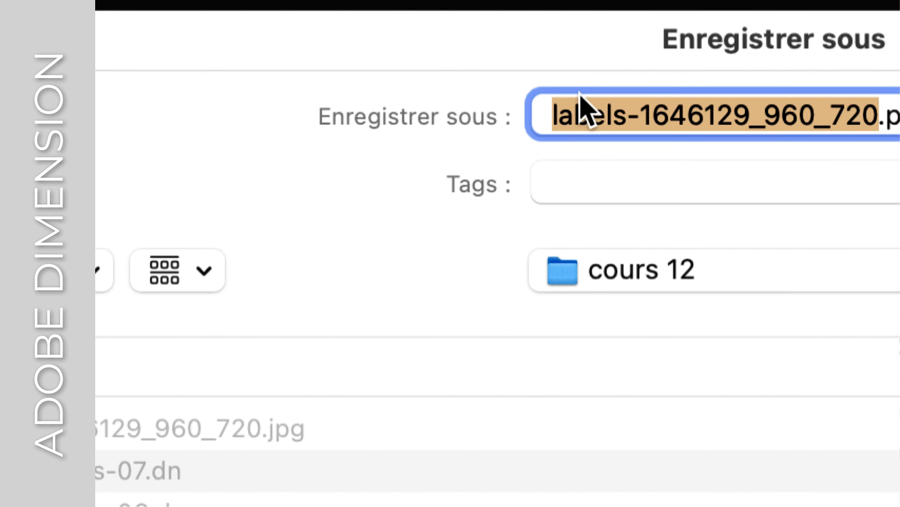
type("etiquette savd")
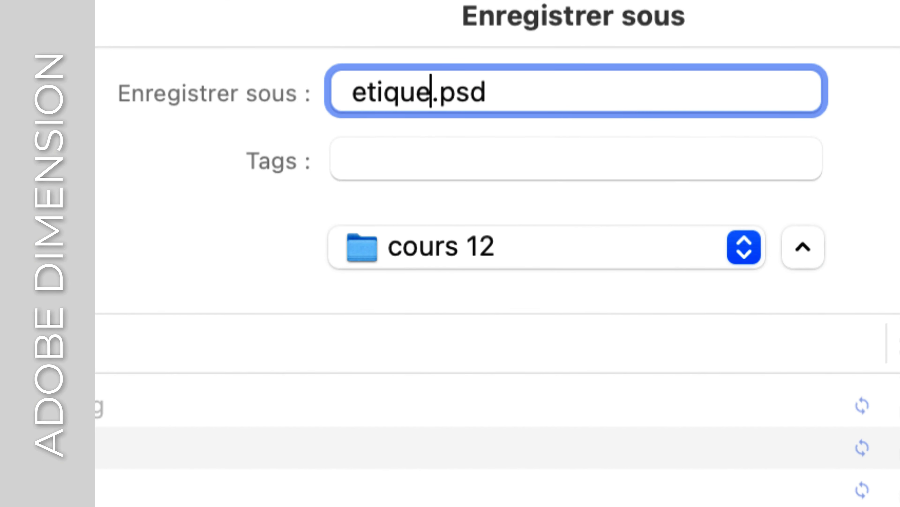
type("-01")
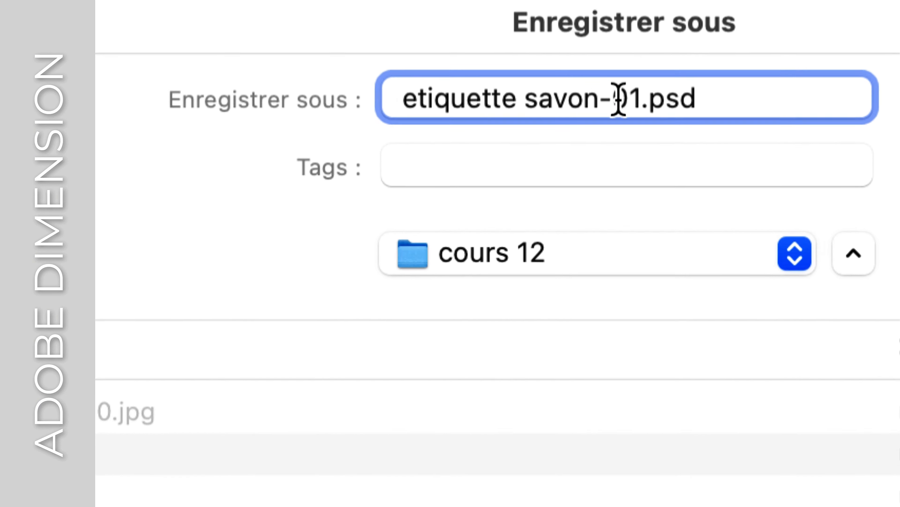
double_click(469, 93)
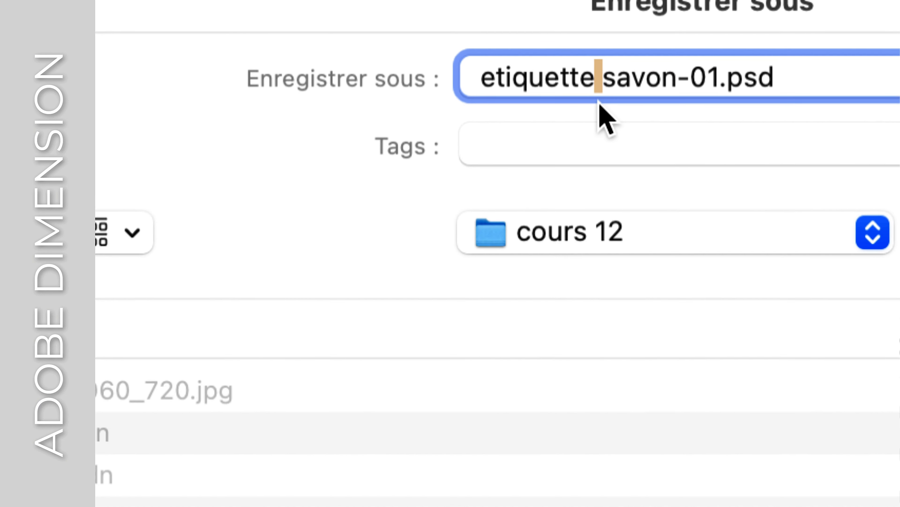
type("-")
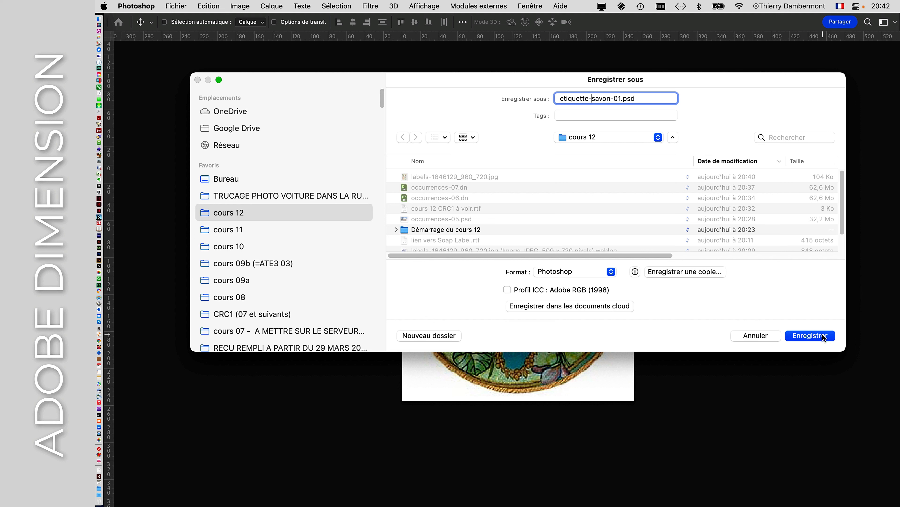
left_click(822, 334)
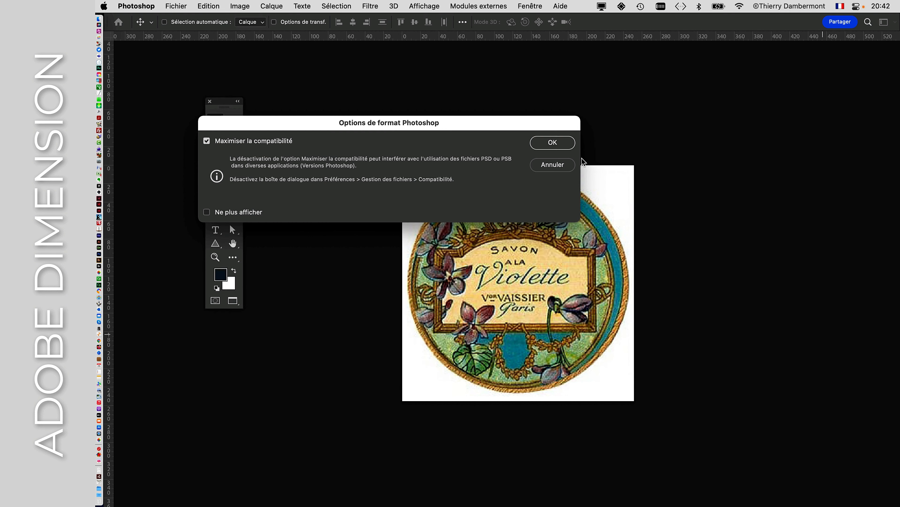
left_click(565, 144)
Select the round label with the automatic Sujet selection, and deselect it
left_click(208, 6)
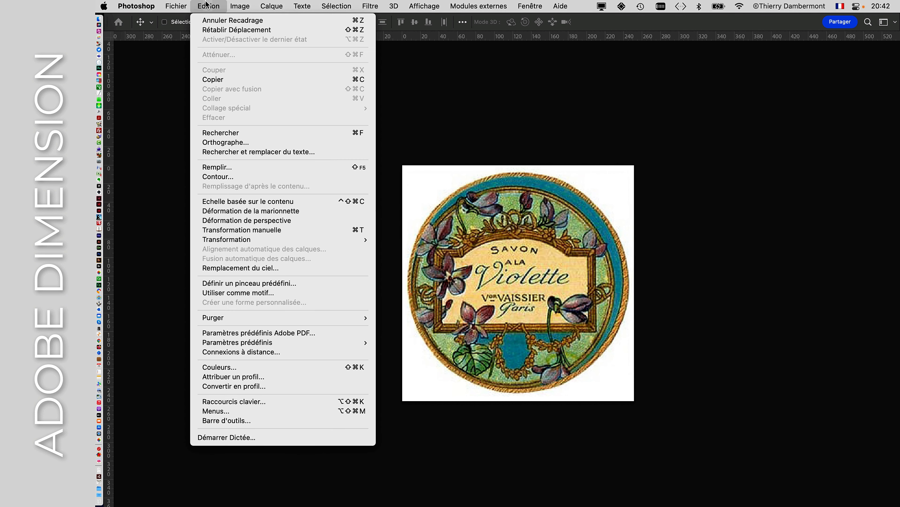
left_click(539, 134)
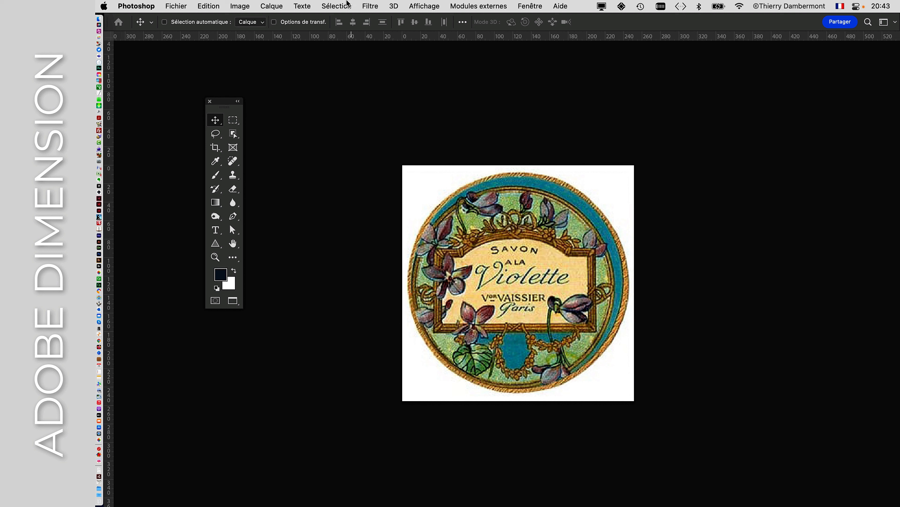
left_click(338, 7)
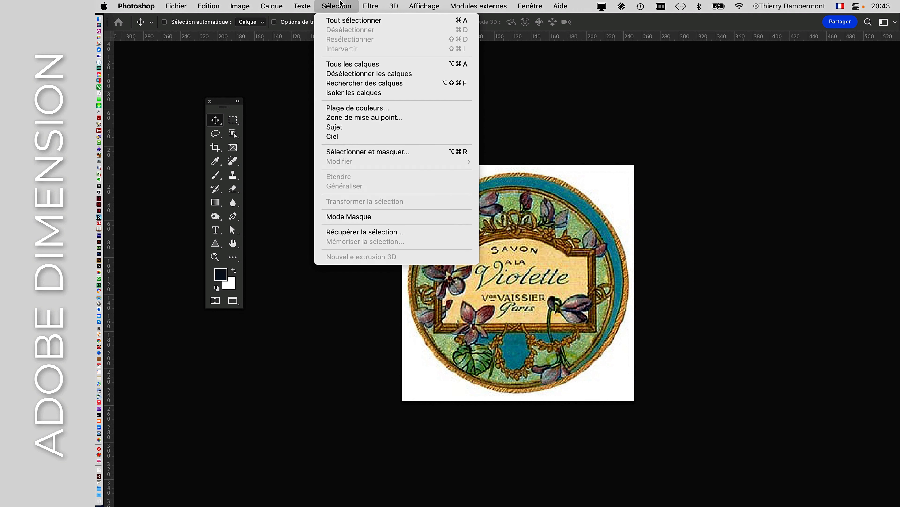
left_click(339, 126)
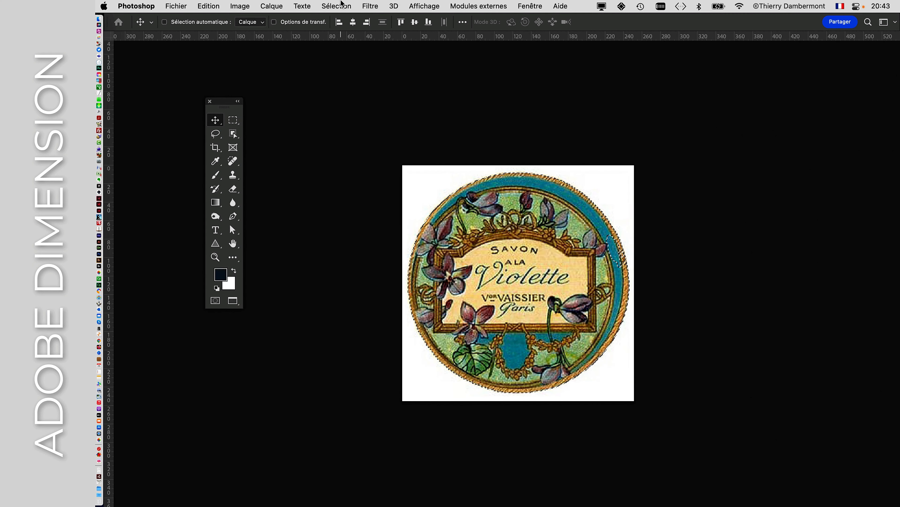
left_click(336, 6)
left_click(341, 28)
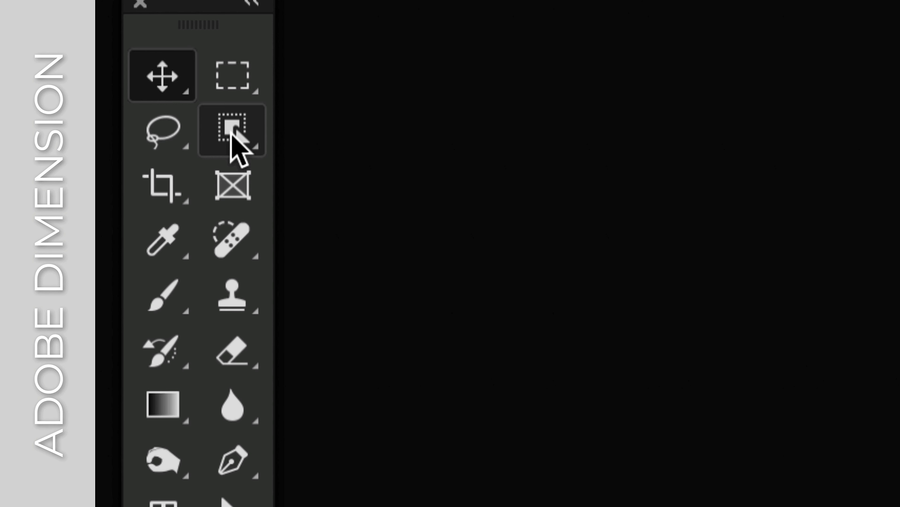
left_click(236, 147)
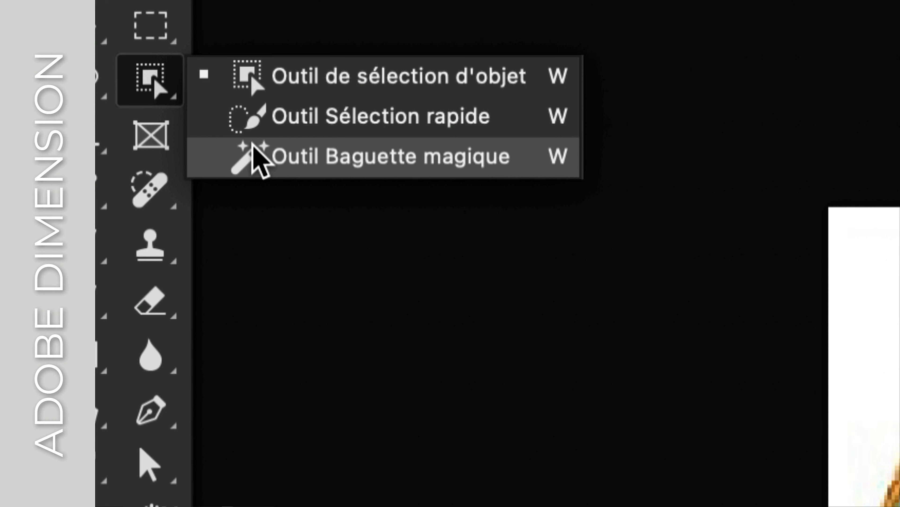
left_click(260, 159)
left_click(172, 88)
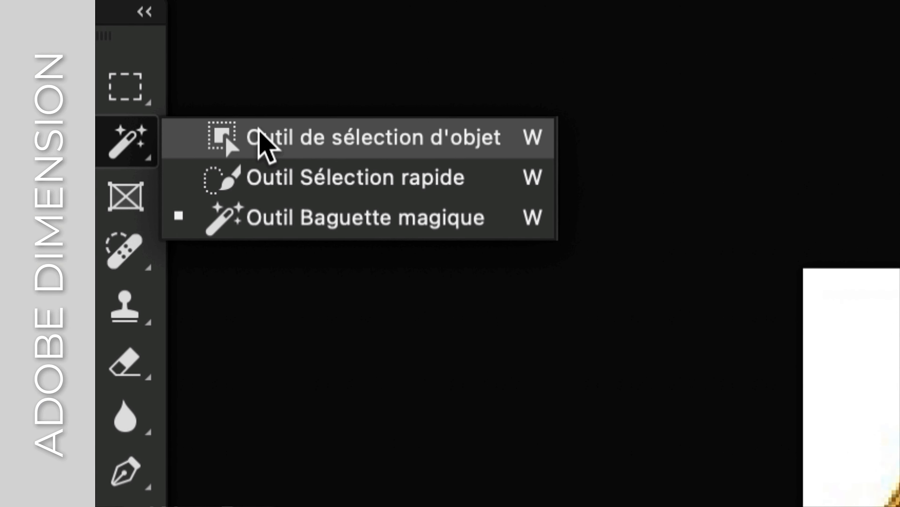
left_click(254, 134)
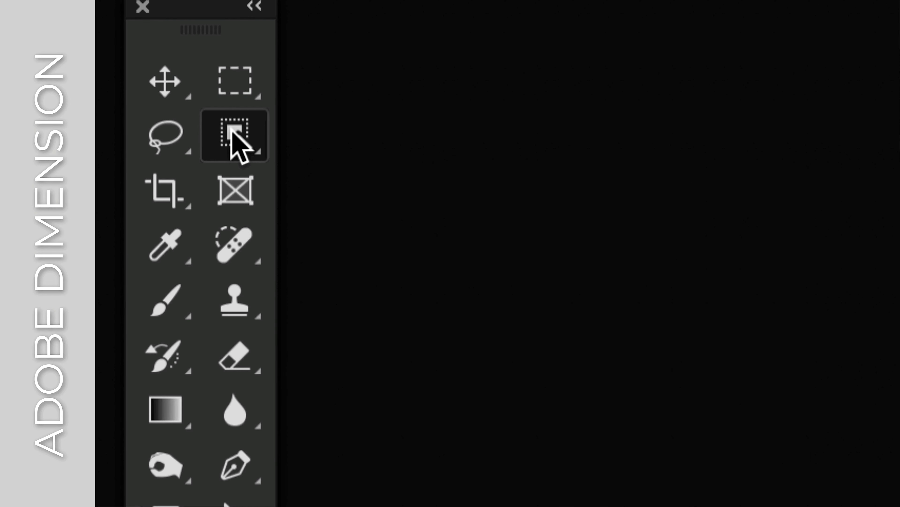
Select the white background around the round label with the Baguette magique tool
left_click(239, 145)
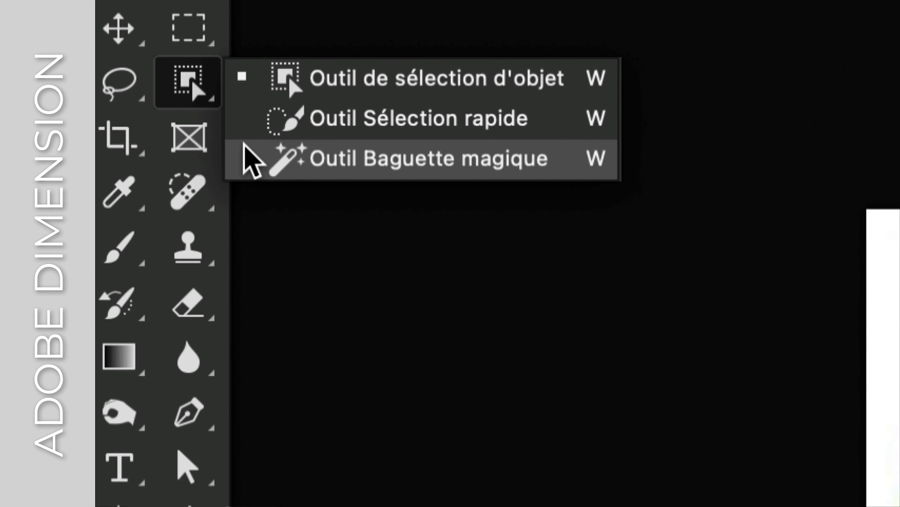
left_click(252, 157)
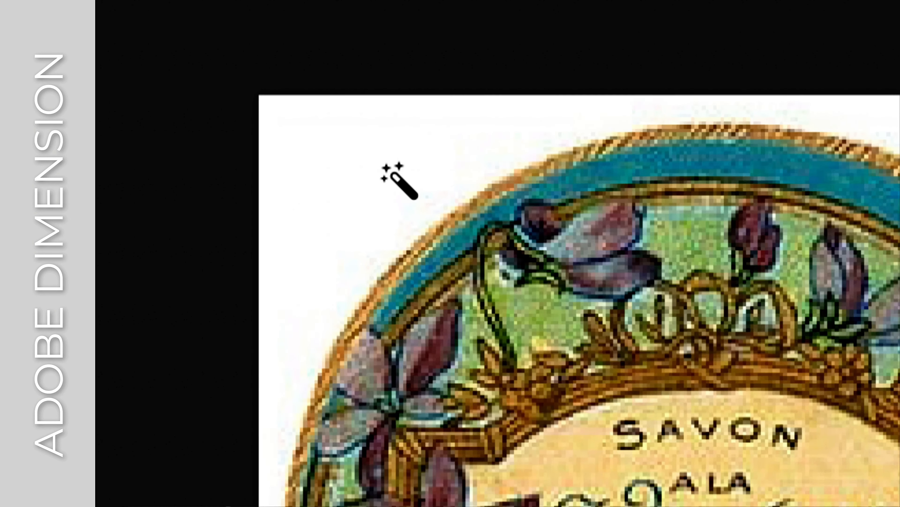
left_click(891, 283)
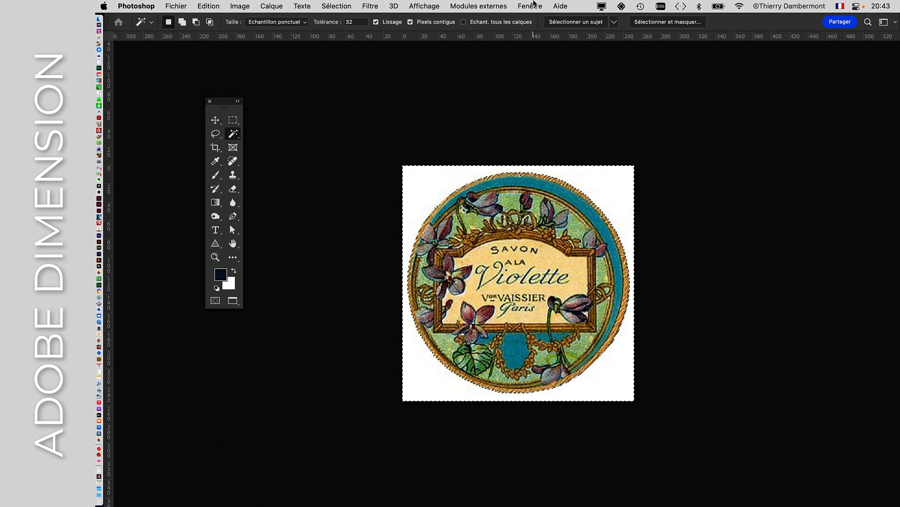
Show the Calques panel, add a layer mask from the background selection, and invert the mask to isolate the label
left_click(529, 7)
left_click(542, 108)
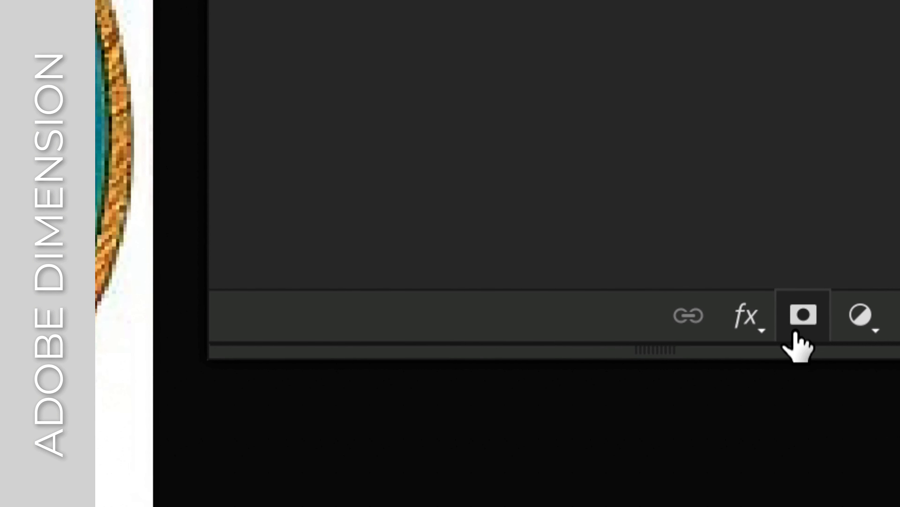
left_click(797, 337)
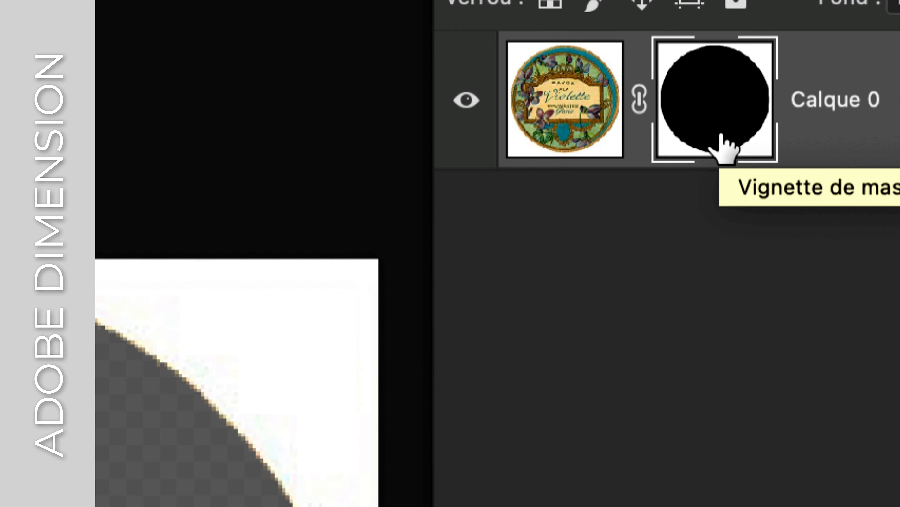
left_click_drag(721, 134, 721, 138)
key("super+i")
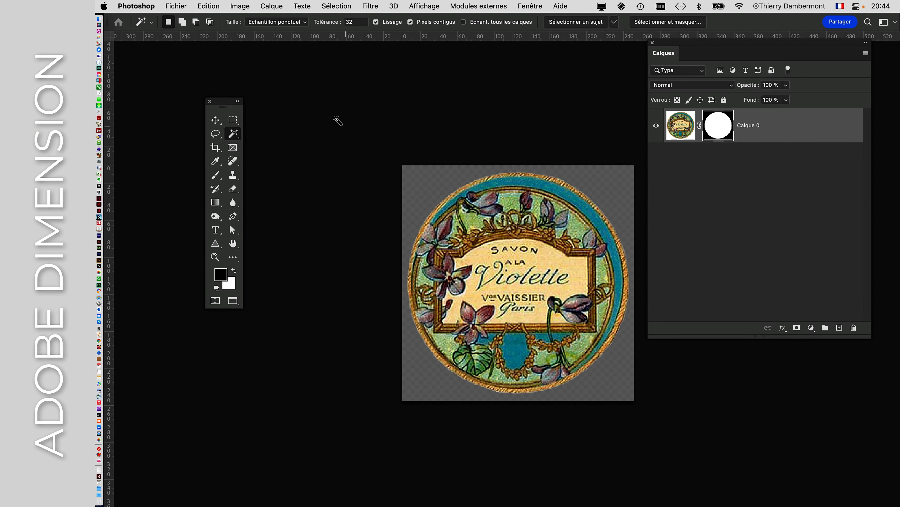
Invert the layer mask with the Négatif adjustment, and invert it back so that only the round label shows
left_click(245, 5)
mouse_move(269, 36)
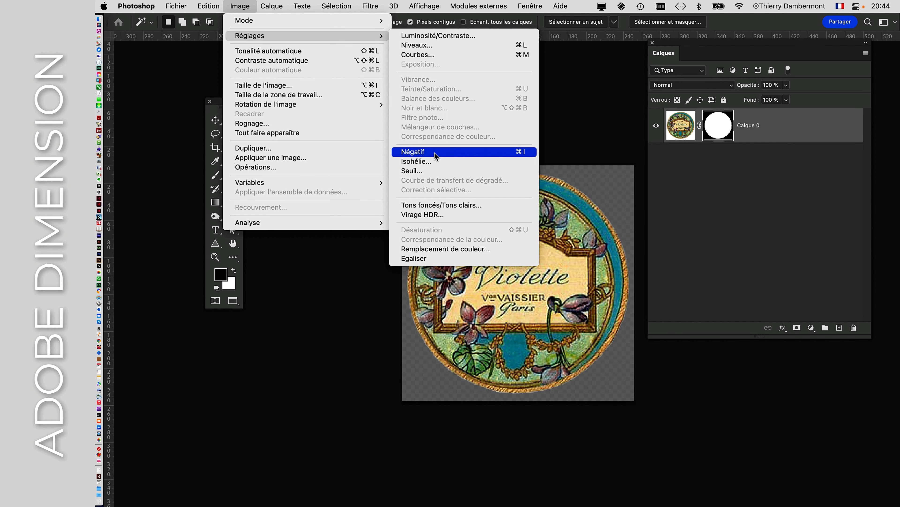
left_click(434, 152)
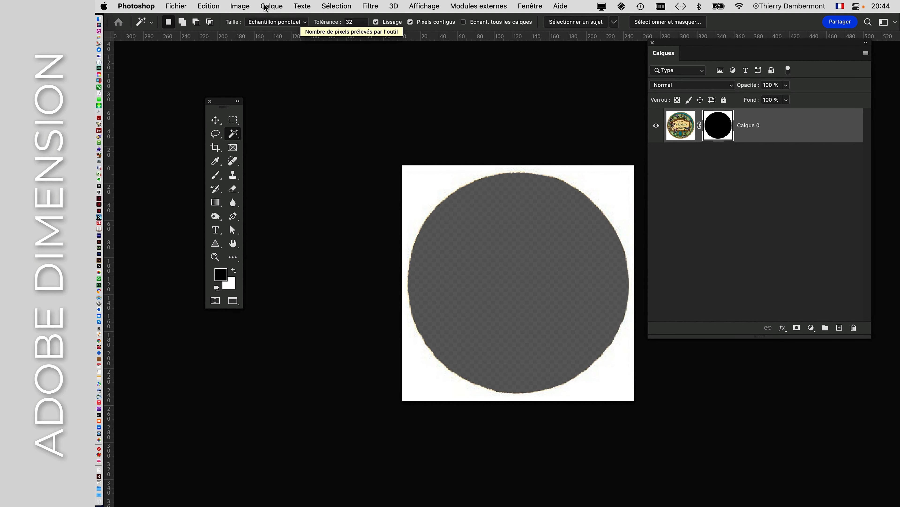
left_click(240, 6)
mouse_move(238, 39)
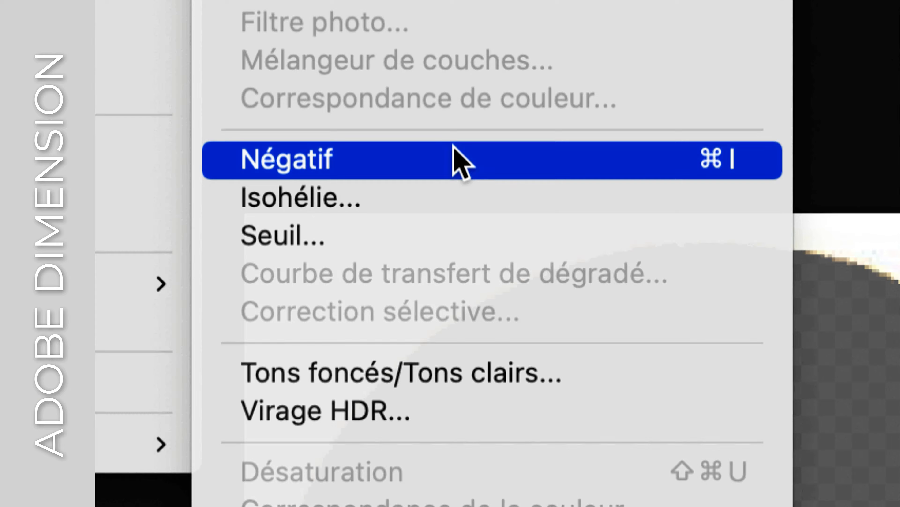
left_click(457, 159)
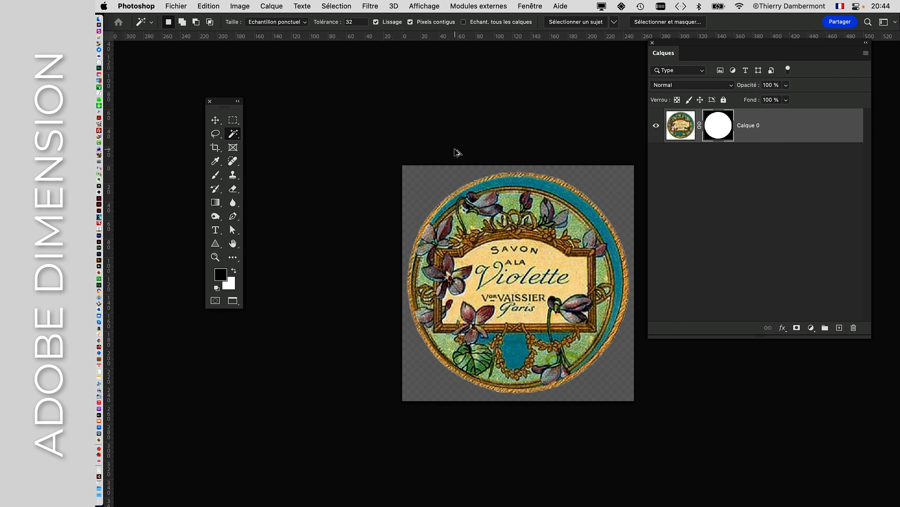
Save the masked label as etiquette-savon-02.psd in the cours 12 folder, in Photoshop format with maximum compatibility
scroll(491, 195, "right", 4)
scroll(420, 227, "up", 5, "alt")
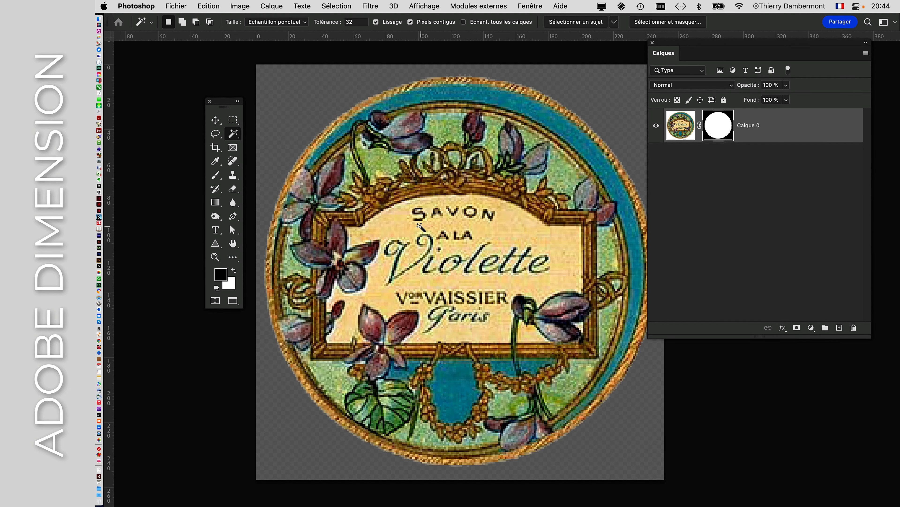
left_click(176, 6)
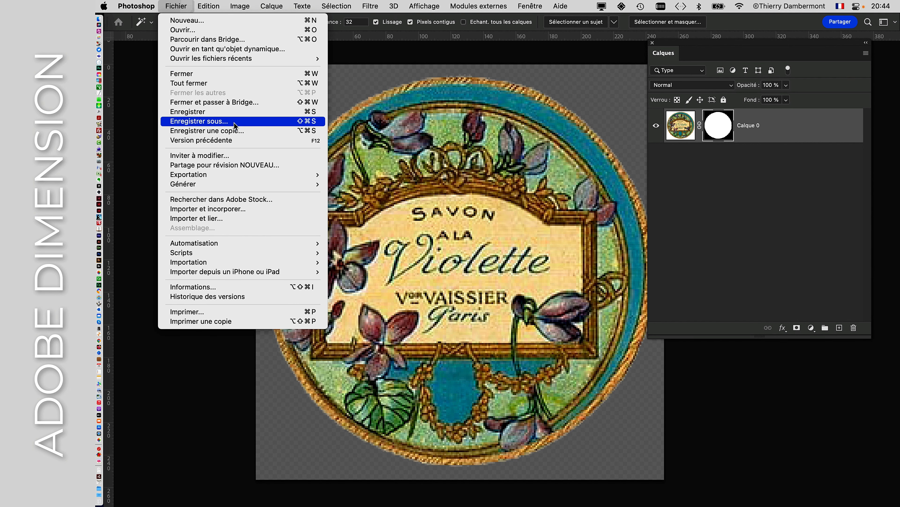
left_click(227, 121)
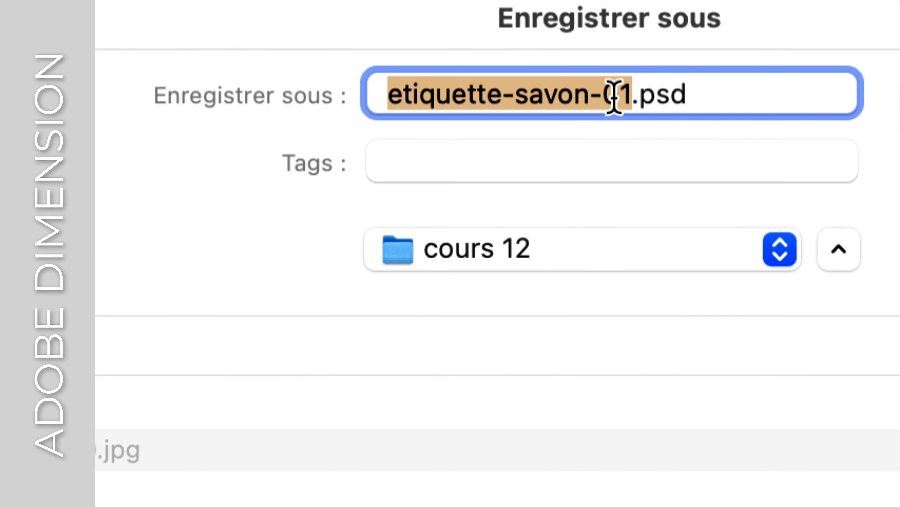
left_click(619, 98)
key("shift+Right")
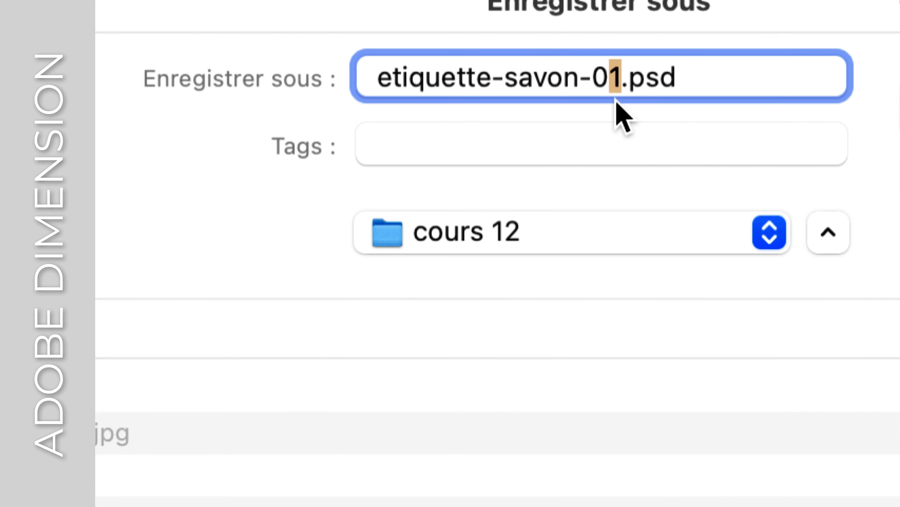
type("2")
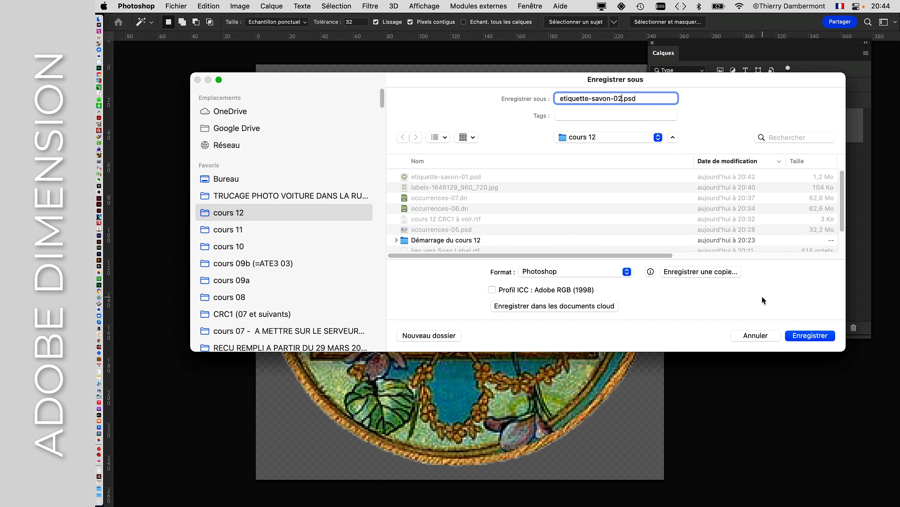
key("Return")
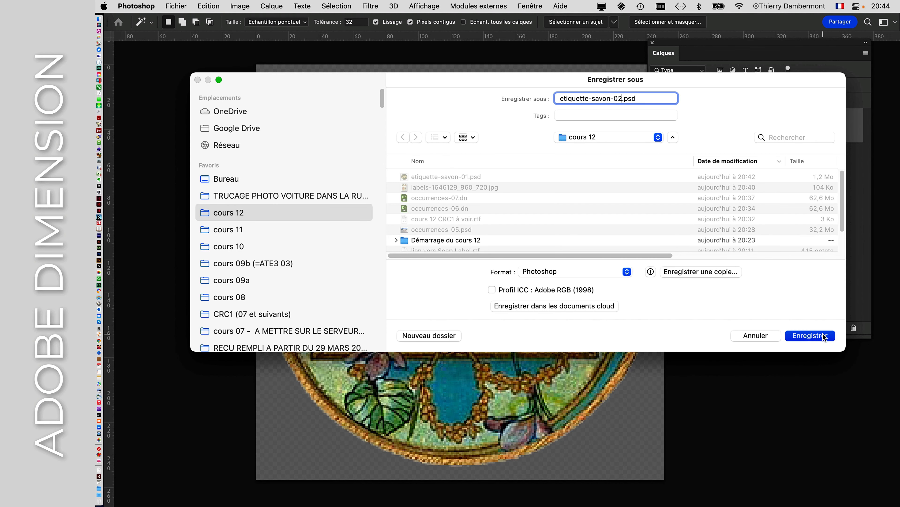
left_click(564, 144)
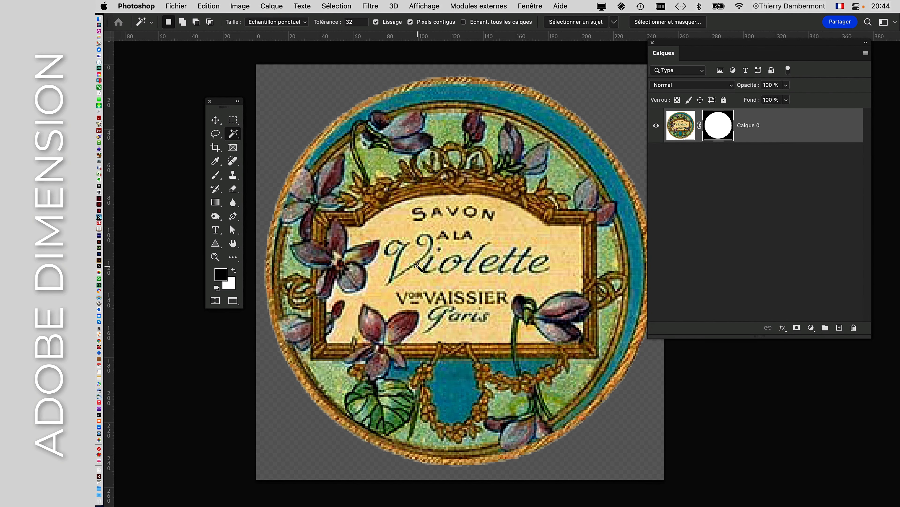
Examine the pixel quality of the lettering at the centre of the label
scroll(417, 267, "up", 5, "alt")
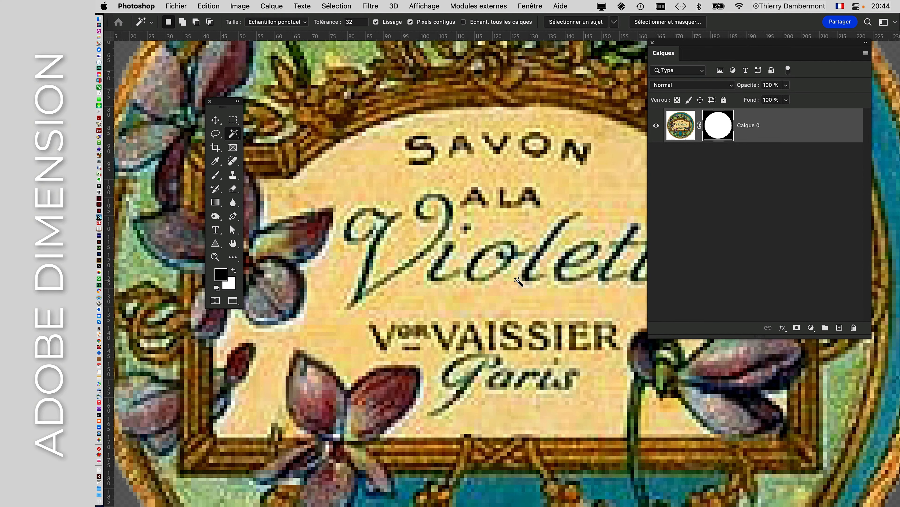
scroll(519, 281, "down", 5, "alt")
scroll(520, 279, "up", 7, "alt")
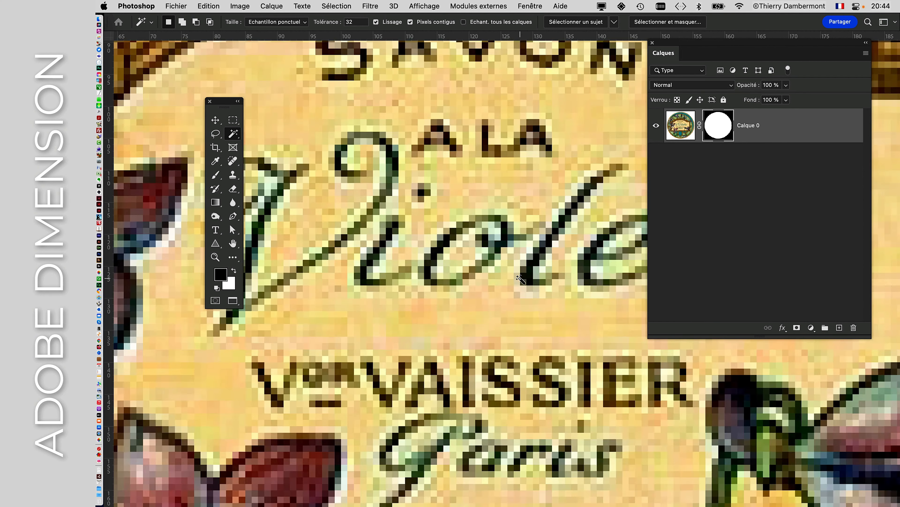
scroll(520, 279, "down", 6, "alt")
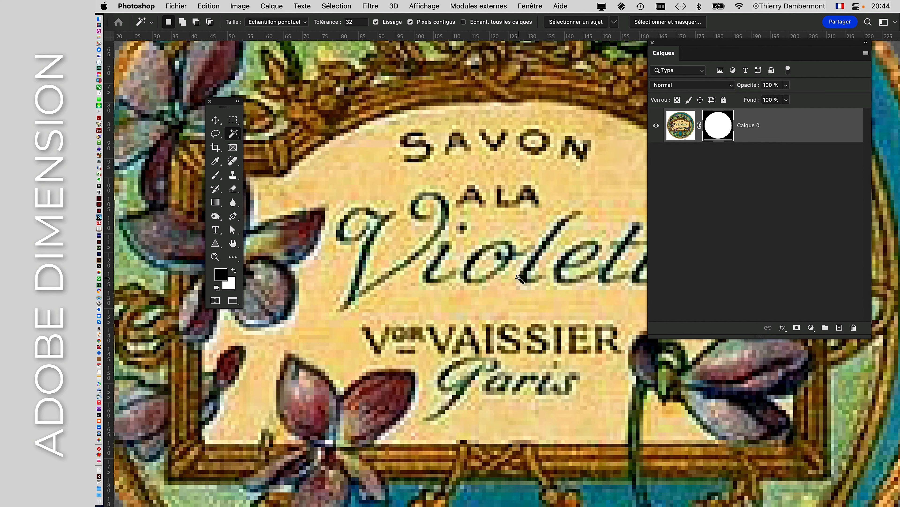
scroll(519, 279, "down", 4, "alt")
scroll(518, 279, "down", 3, "alt")
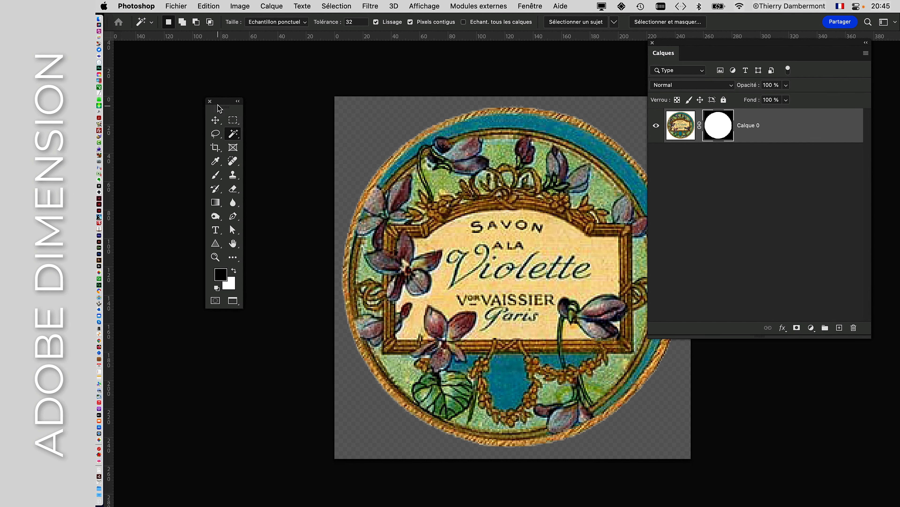
Move the tools and Calques panels away from the label, and reposition the label between them
left_click_drag(220, 108, 138, 71)
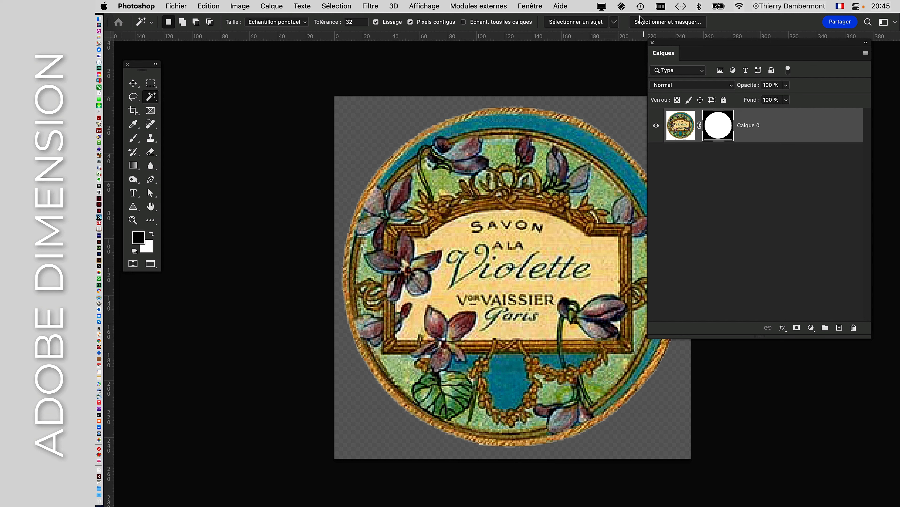
left_click_drag(669, 44, 755, 69)
left_click_drag(534, 177, 402, 142)
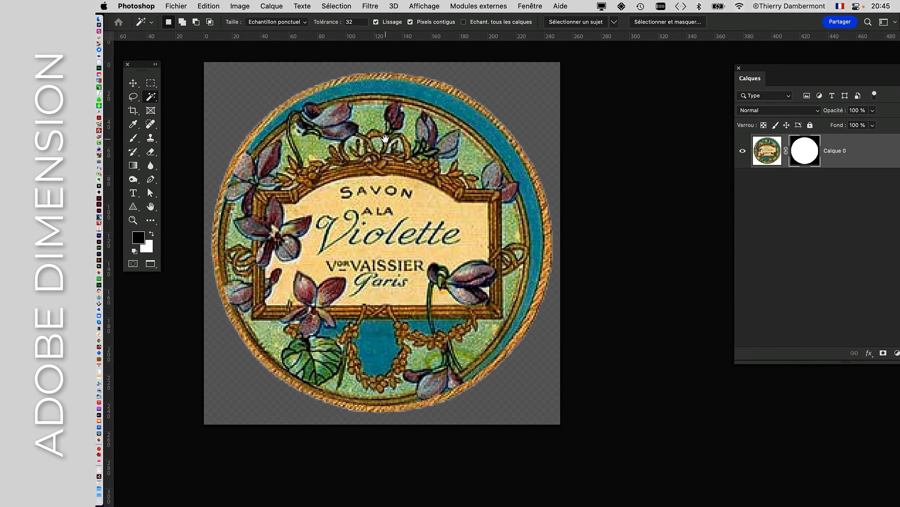
Make the image of Calque 0 active instead of its mask, and open Neural Filters
left_click(370, 5)
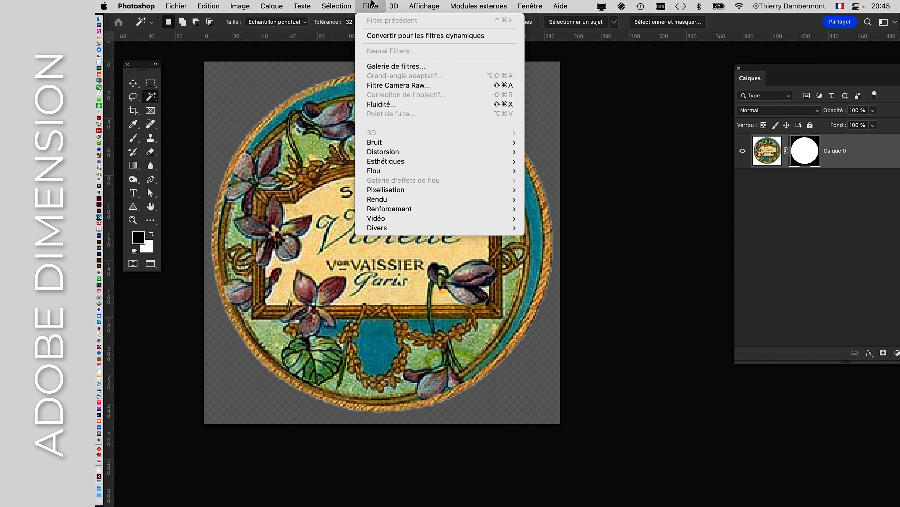
left_click(789, 215)
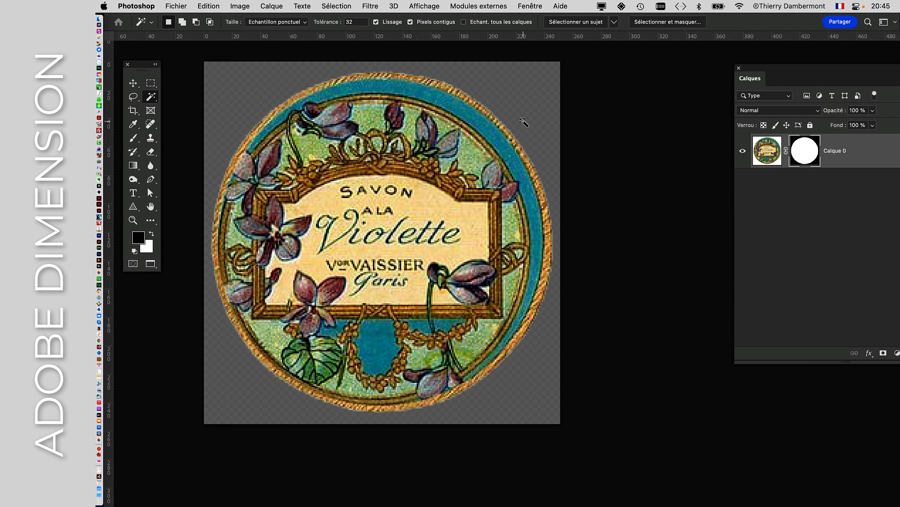
left_click(775, 156)
left_click(367, 6)
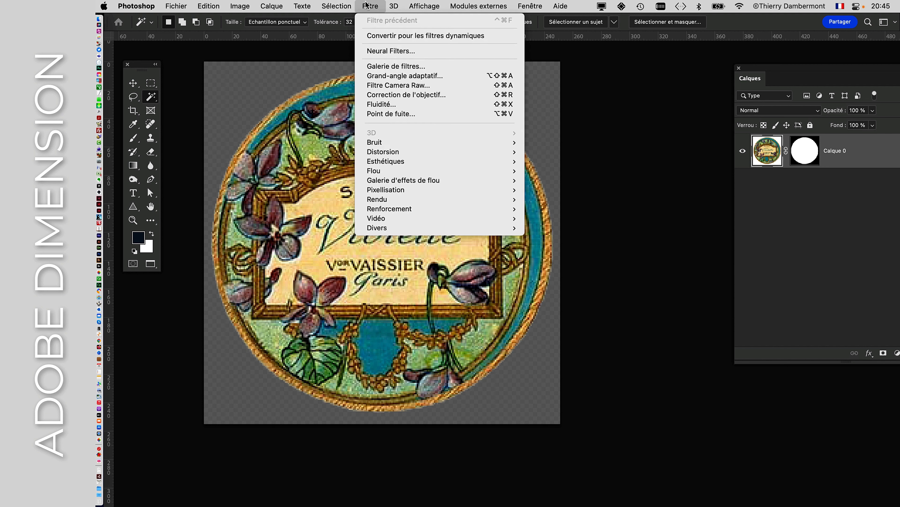
left_click(367, 2)
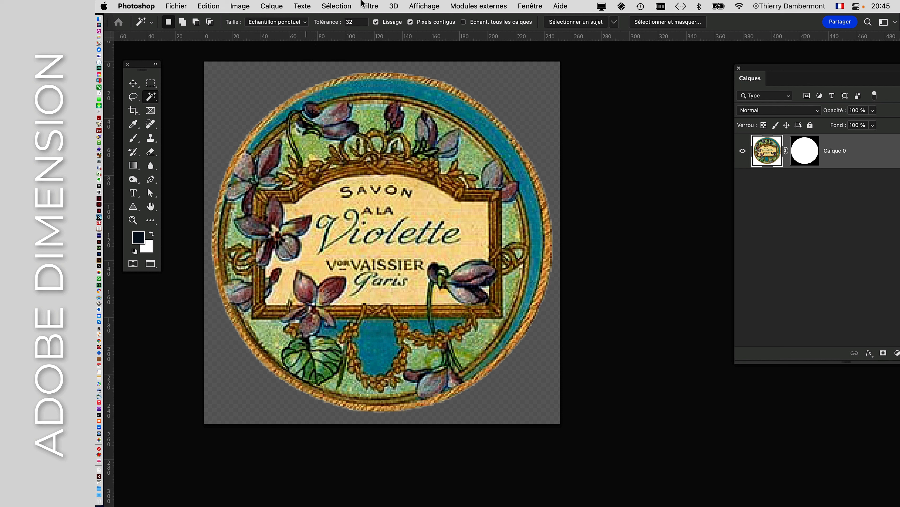
left_click(368, 5)
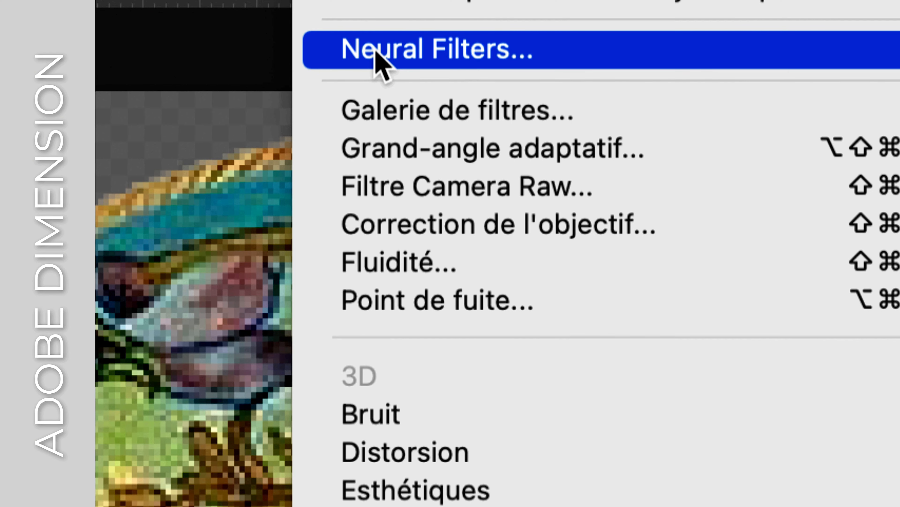
left_click(376, 51)
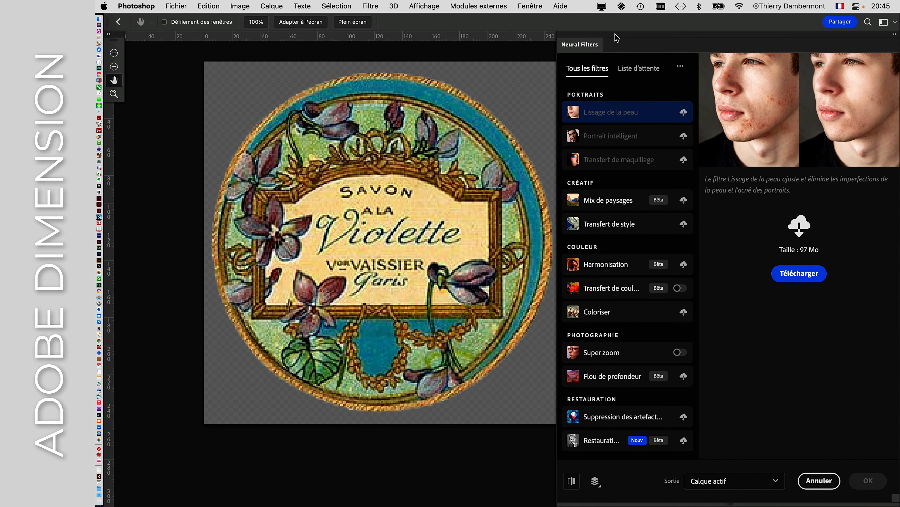
Reposition and widen the Neural Filters window, and set the filter output to Nouveau document
left_click_drag(617, 38, 397, 20)
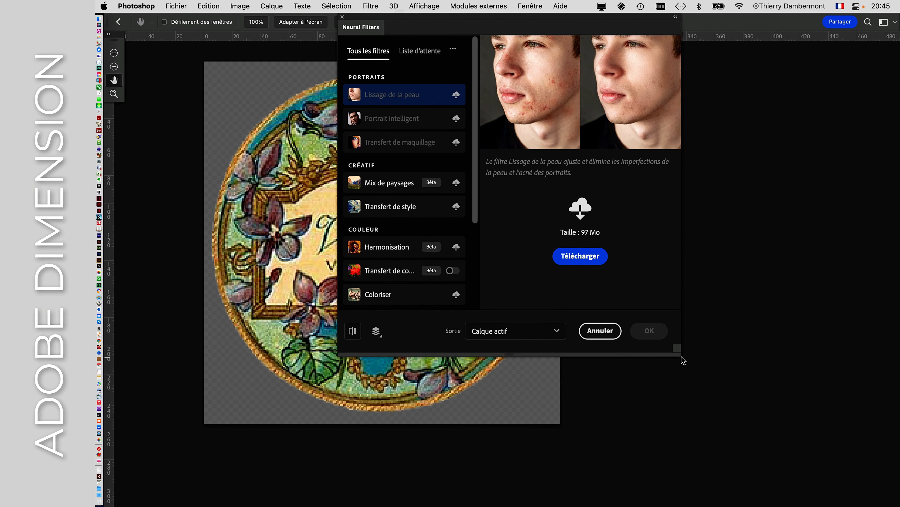
left_click_drag(677, 354, 863, 309)
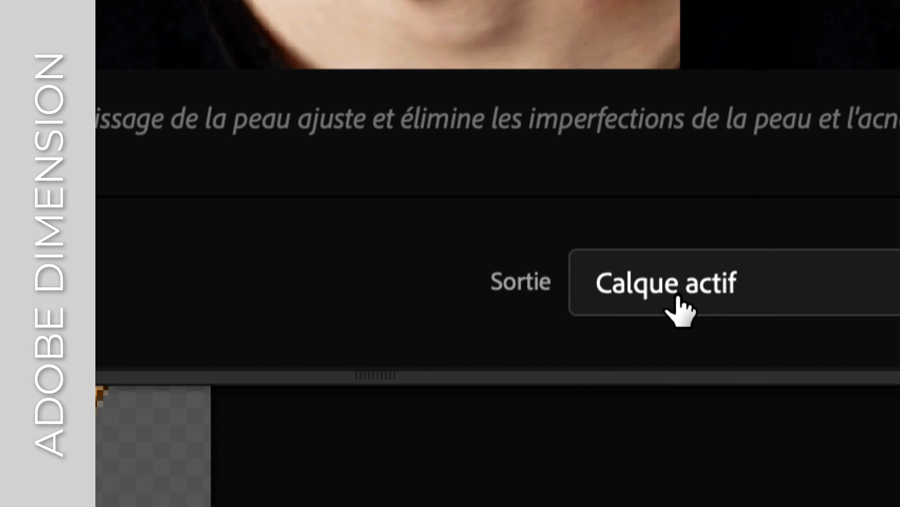
left_click(678, 312)
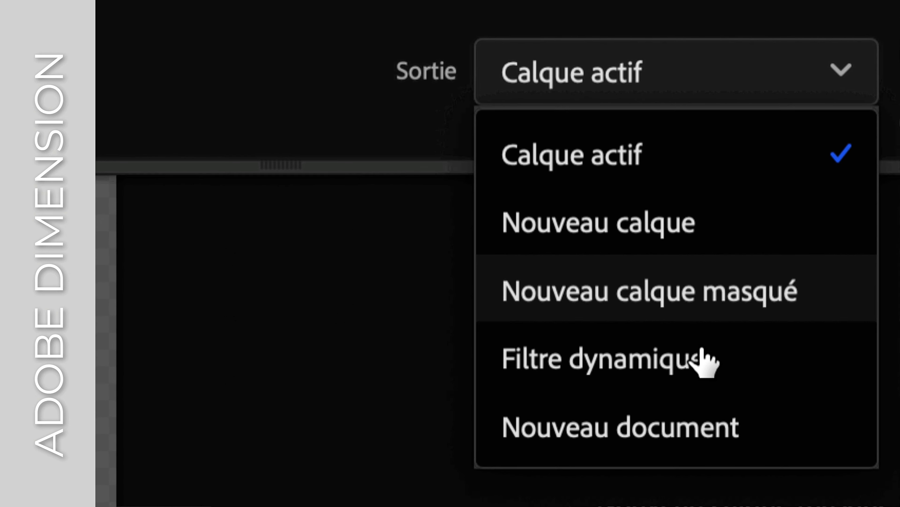
left_click(703, 371)
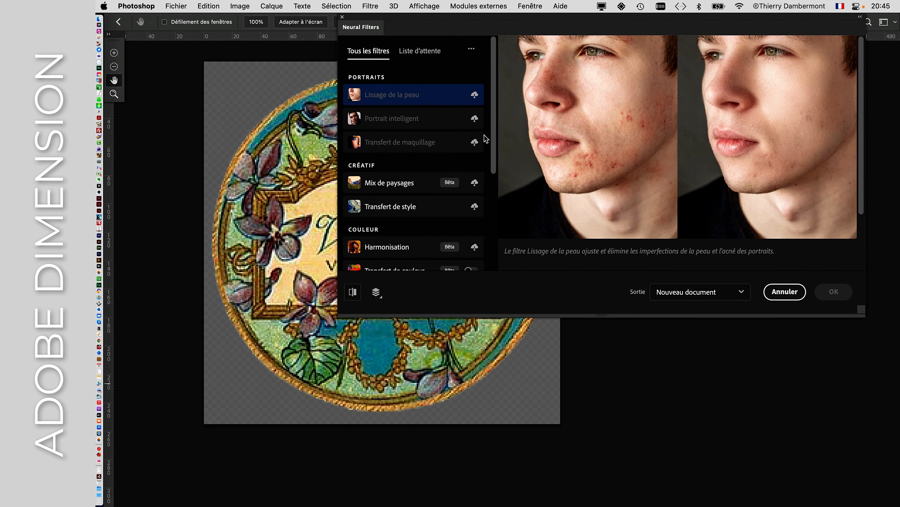
Enable the Super zoom filter, enlarge the window to show its settings, and set the image zoom to 4x
left_click_drag(493, 150, 495, 260)
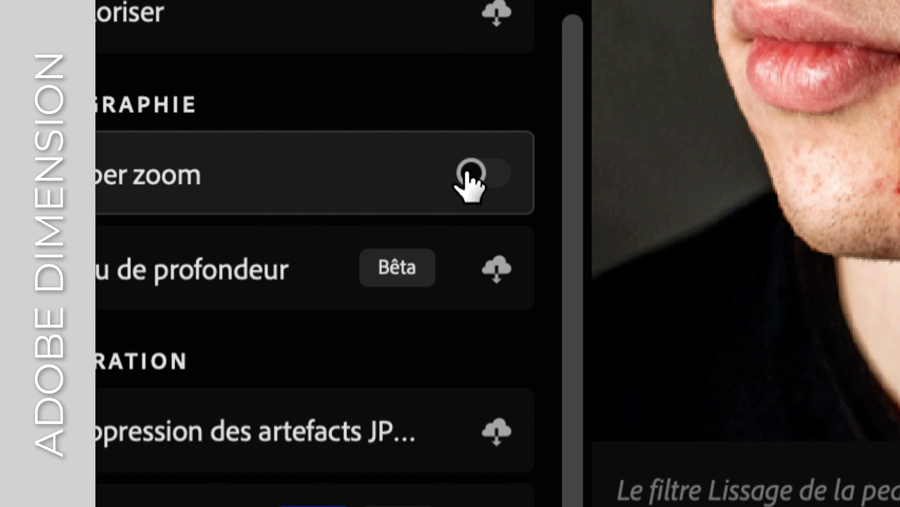
left_click(470, 173)
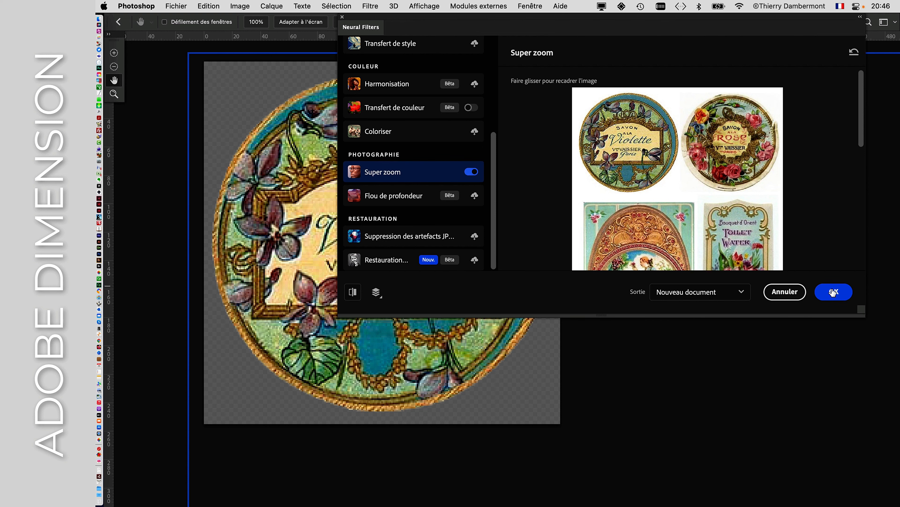
left_click_drag(861, 315, 862, 473)
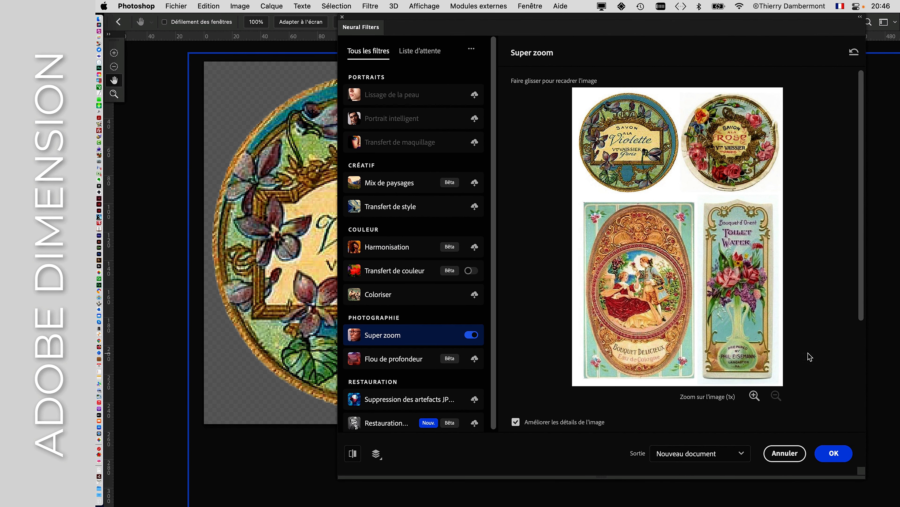
scroll(810, 357, "down", 1)
scroll(800, 357, "down", 5)
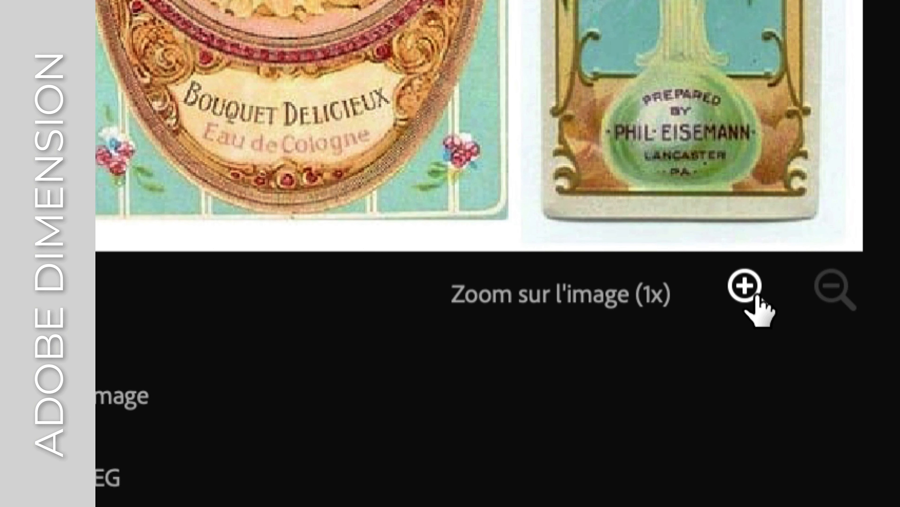
left_click(746, 285)
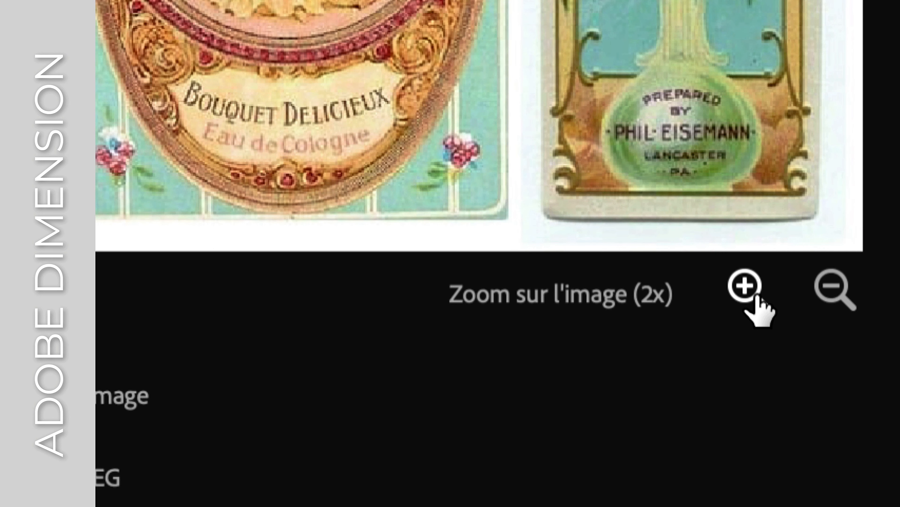
left_click(756, 297)
left_click(757, 298)
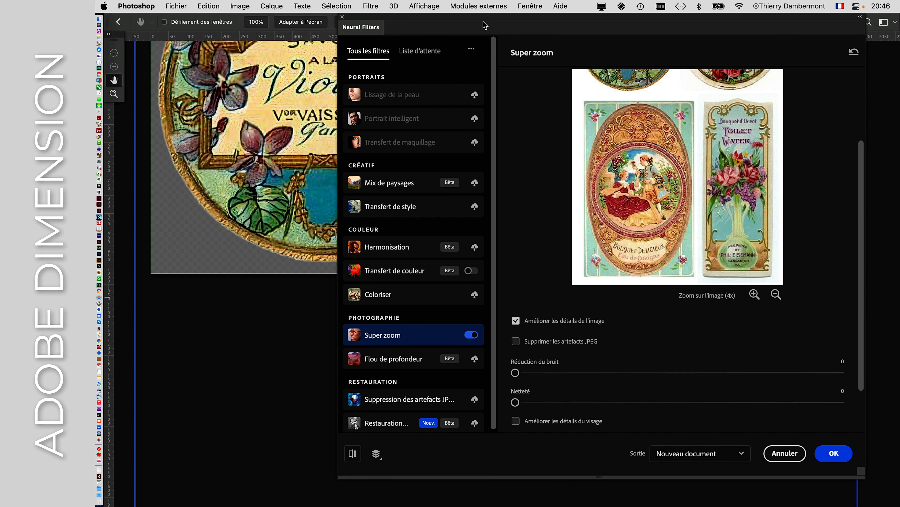
Move the Neural Filters window aside and examine the Super zoom preview of the label
left_click_drag(485, 25, 630, 52)
left_click_drag(346, 136, 359, 189)
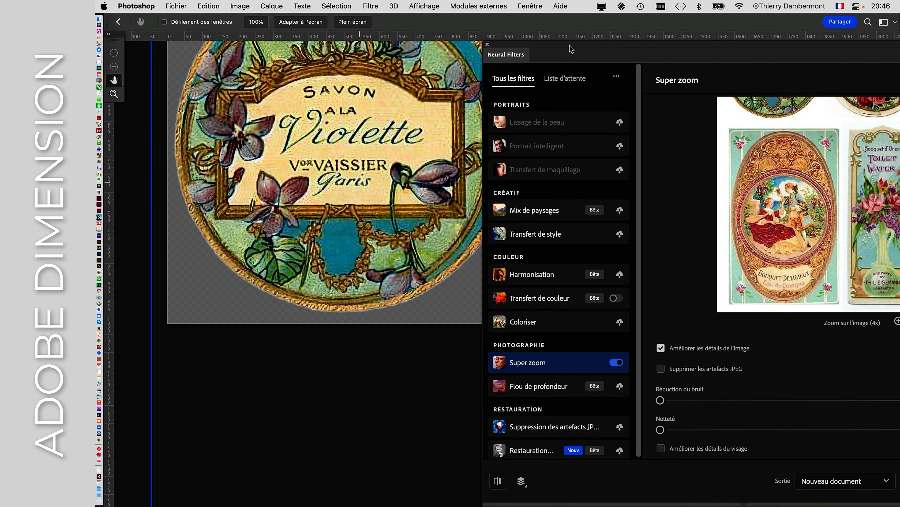
left_click_drag(571, 49, 558, 39)
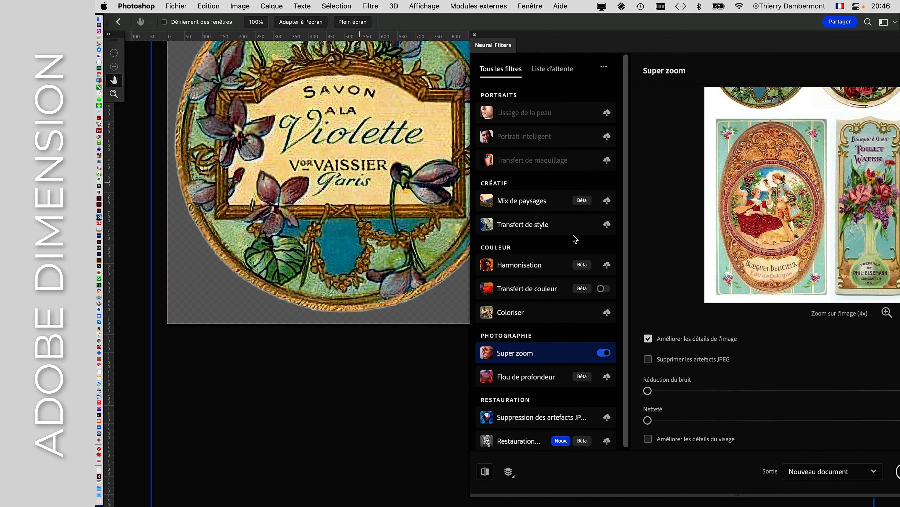
Enable Supprimer les artefacts JPEG for the Super zoom filter and set Réduction du bruit to 5
left_click_drag(576, 42, 522, 24)
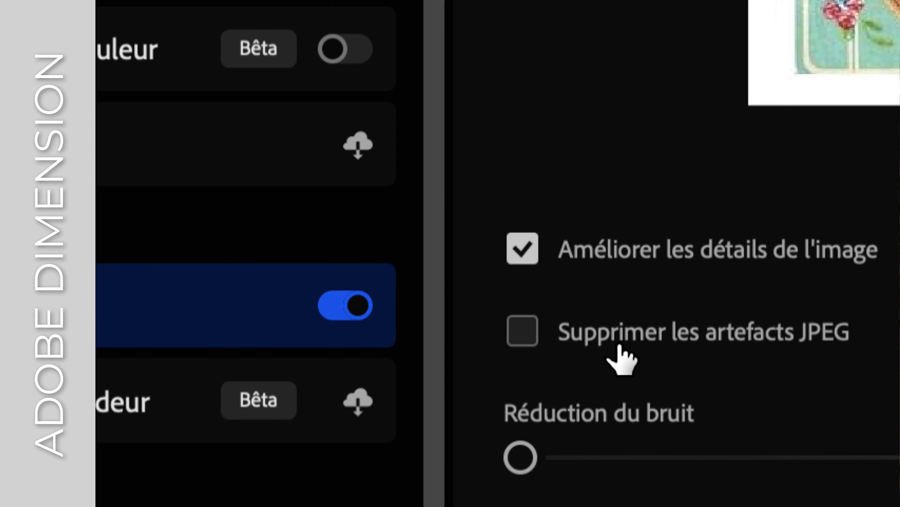
left_click(620, 346)
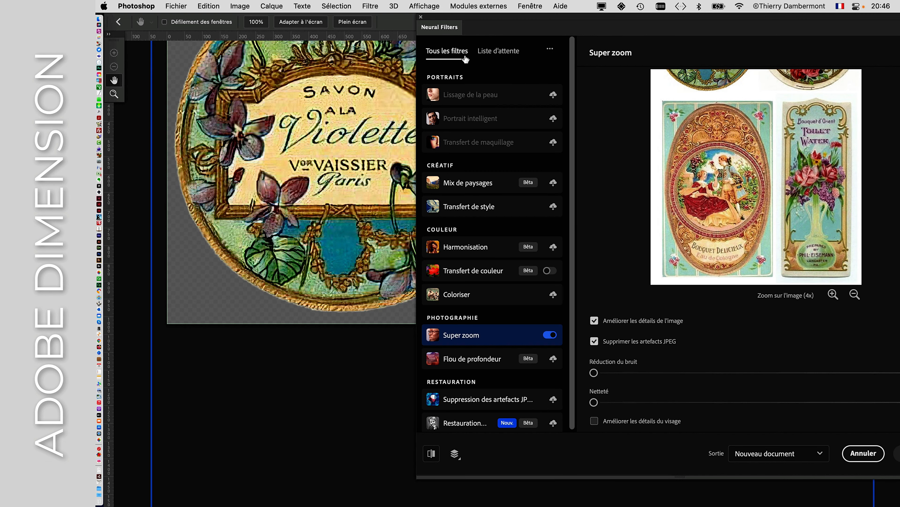
left_click_drag(484, 25, 546, 24)
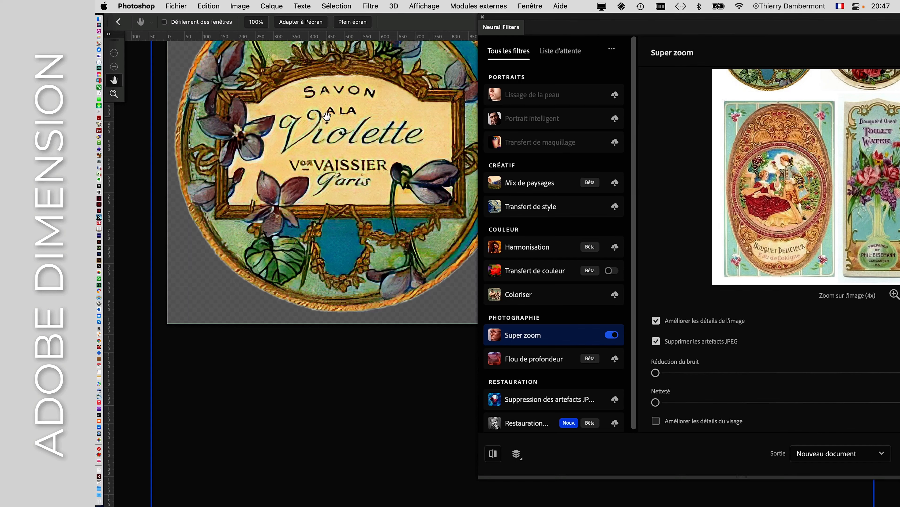
left_click(709, 372)
Move the Neural Filters window to check the label preview, and apply Super zoom to a new document
left_click_drag(596, 25, 382, 22)
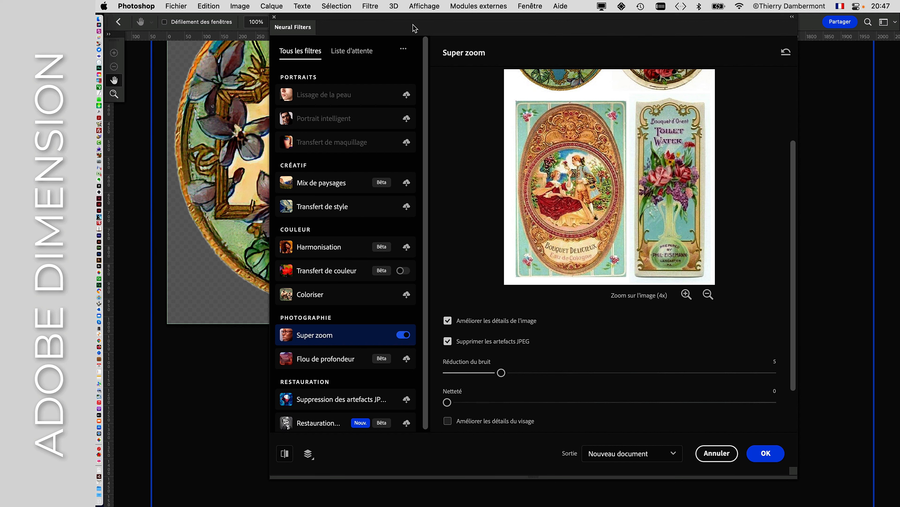
left_click_drag(415, 29, 641, 24)
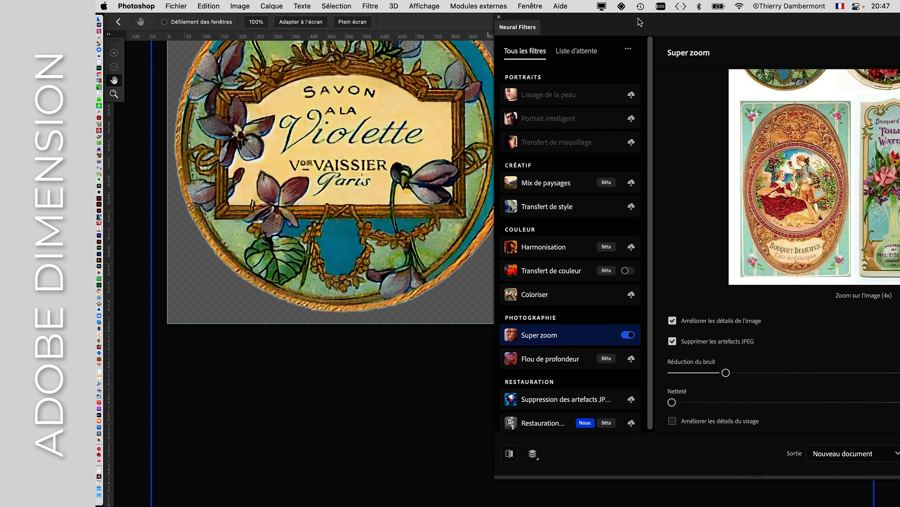
left_click_drag(640, 22, 451, 12)
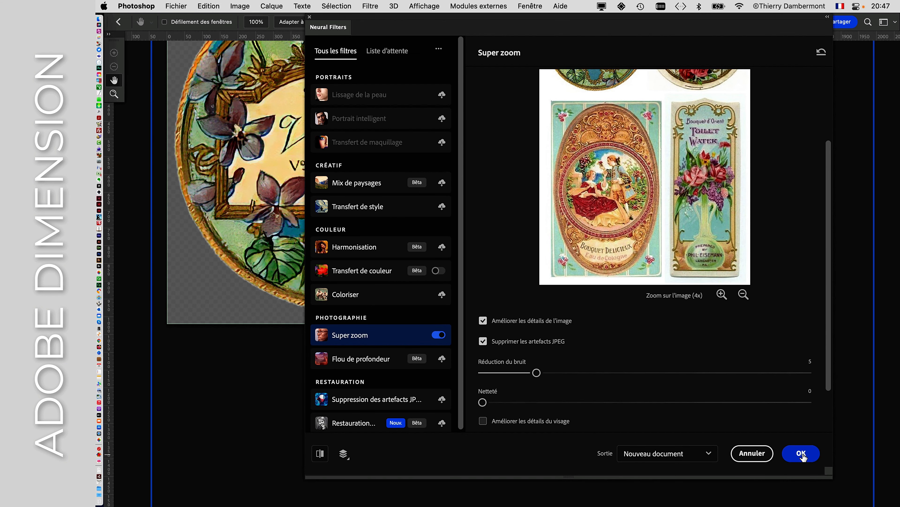
left_click(802, 456)
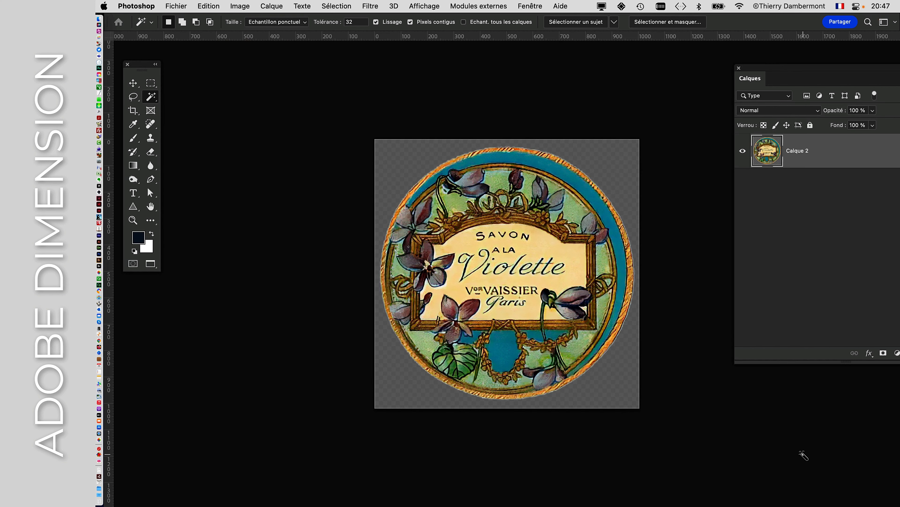
Examine the upscaled label's lettering, flowers and edges up close and as a whole in the new document
scroll(535, 227, "up", 5, "alt")
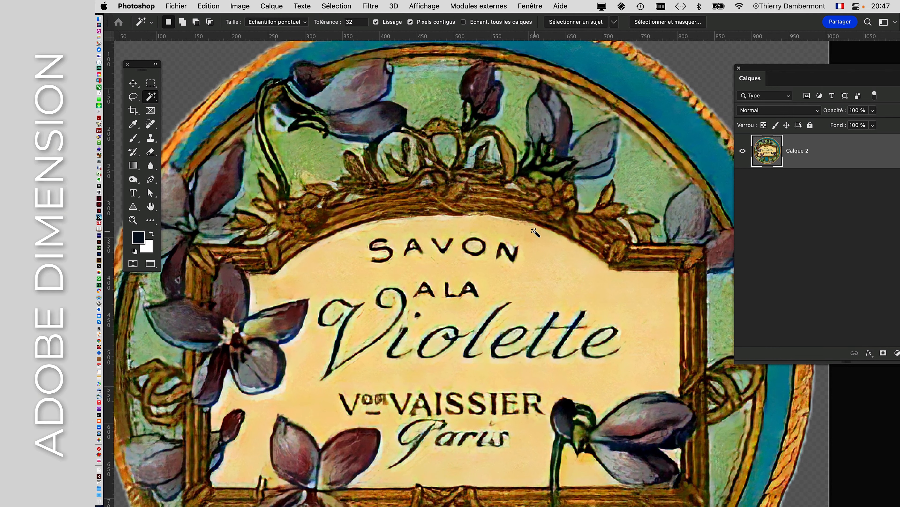
left_click_drag(455, 225, 371, 124)
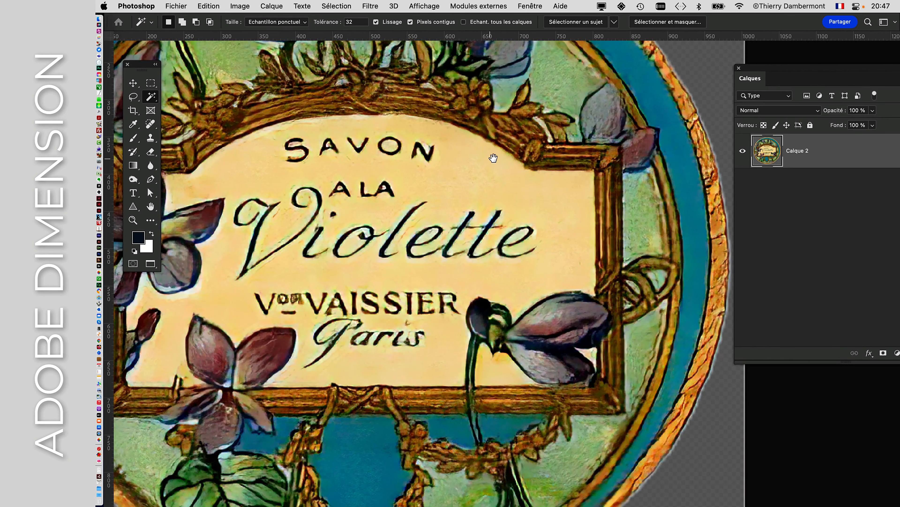
left_click_drag(493, 155, 492, 209)
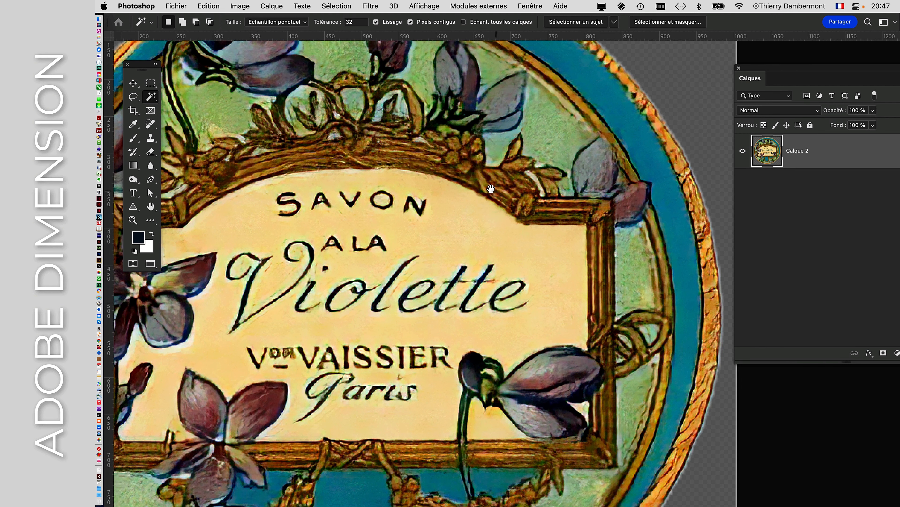
left_click_drag(371, 196, 580, 193)
scroll(493, 169, "down", 2, "alt")
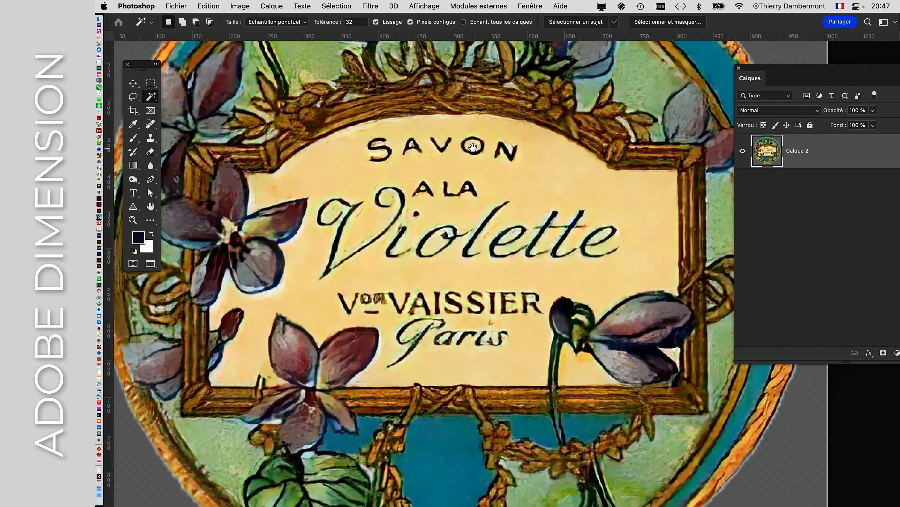
scroll(494, 174, "down", 2, "alt")
scroll(494, 177, "down", 2, "alt")
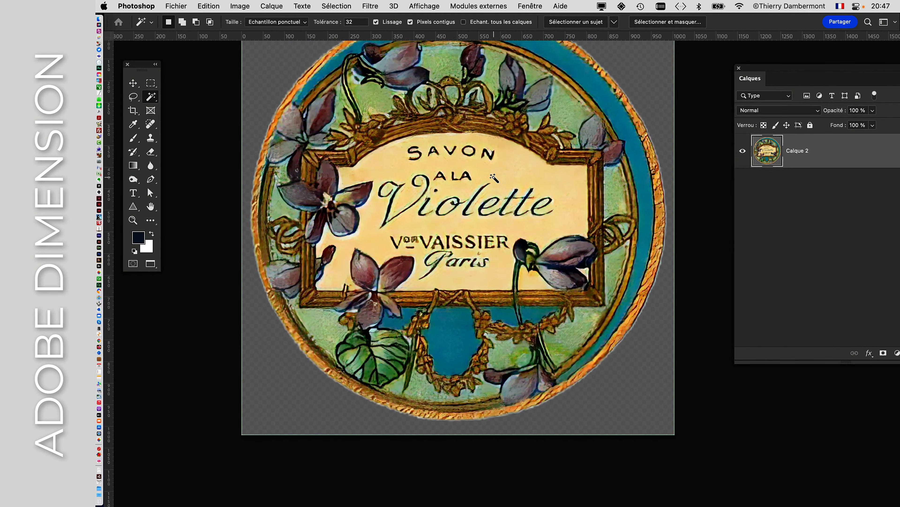
scroll(482, 142, "down", 1, "alt")
scroll(483, 149, "up", 4, "alt")
scroll(483, 155, "down", 4, "alt")
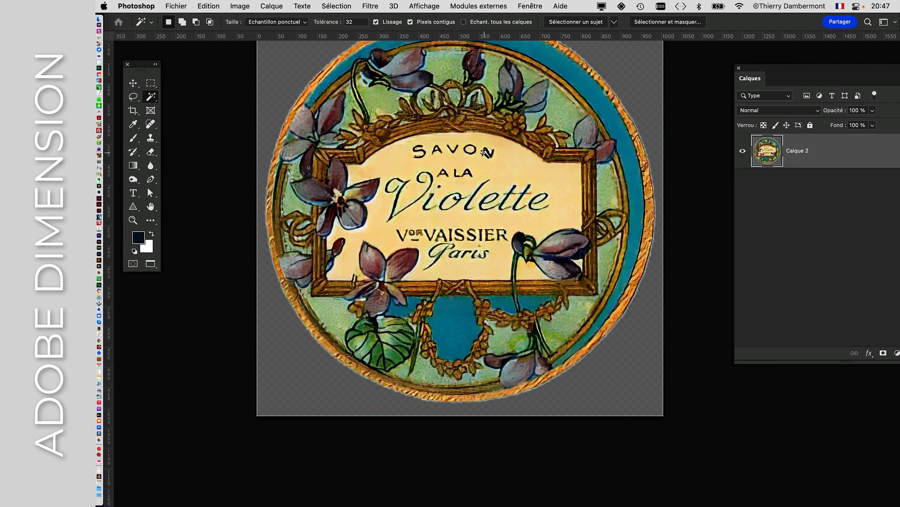
scroll(489, 156, "down", 1, "alt")
scroll(492, 163, "down", 1, "alt")
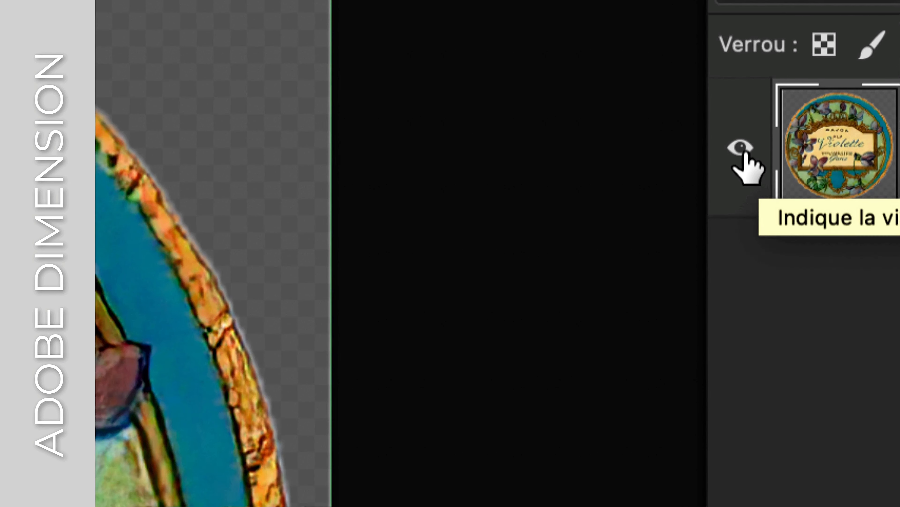
left_click(712, 125)
left_click(713, 124)
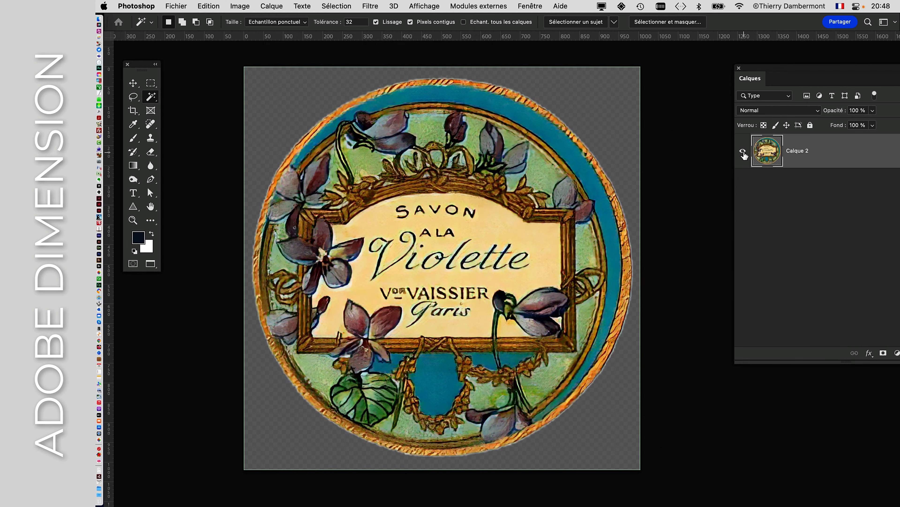
Save the upscaled label in the cours 12 folder as label-savon-par-IA-01.psd in Photoshop format
left_click(190, 6)
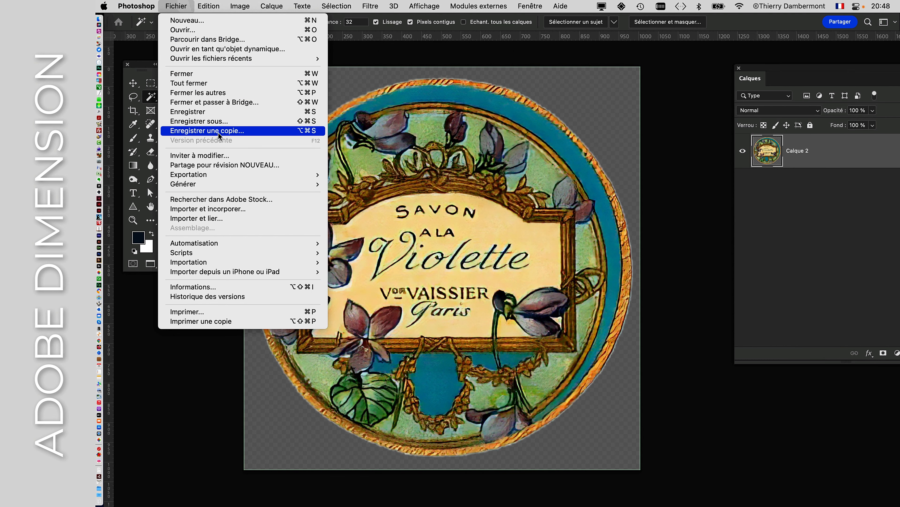
left_click(213, 122)
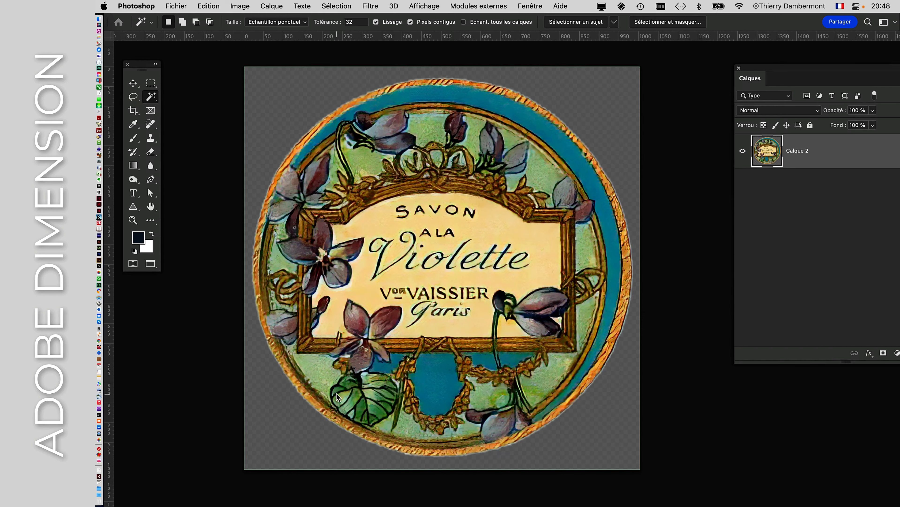
key("super+shift+s")
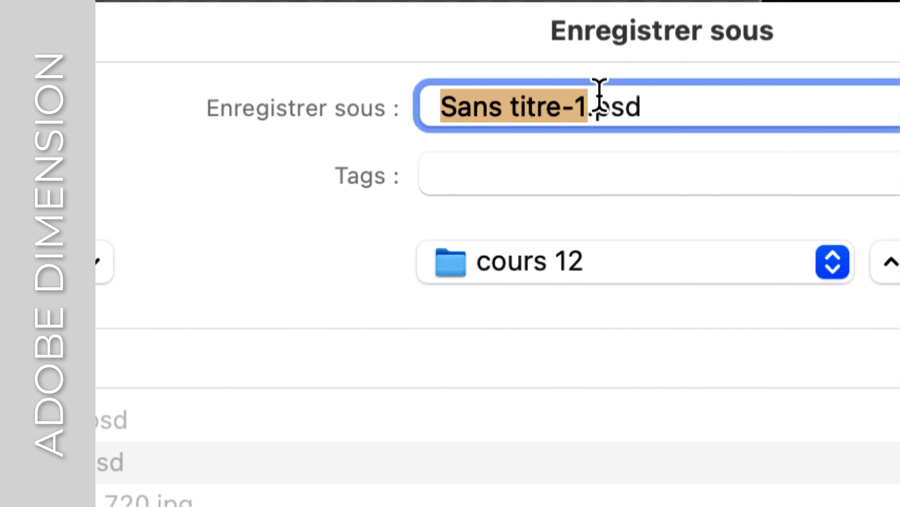
key("BackSpace")
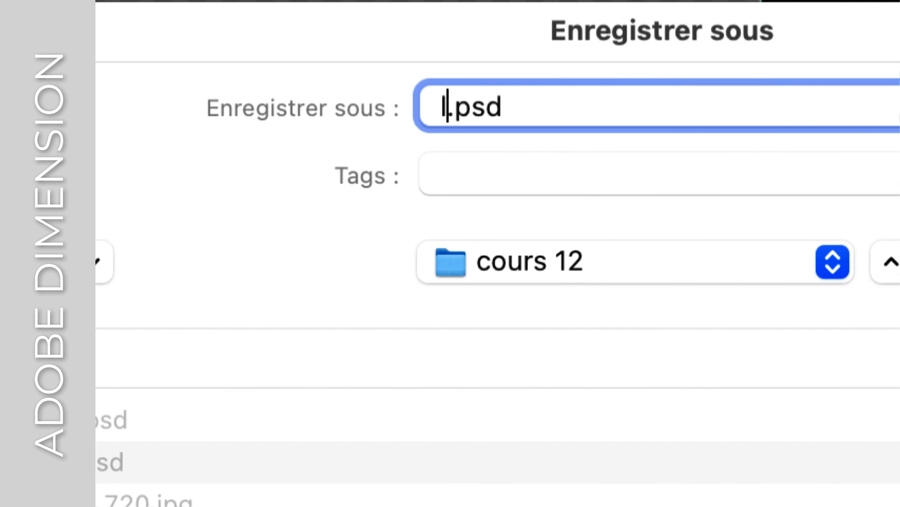
type("label-savon")
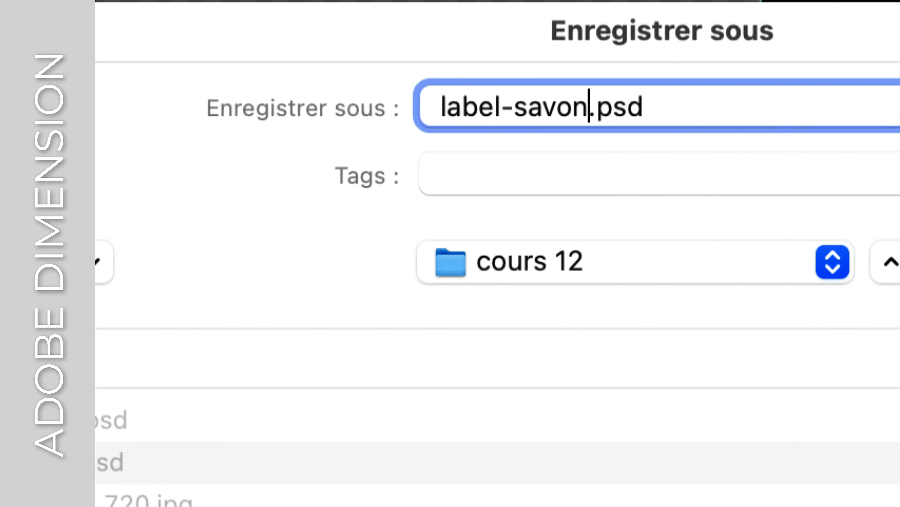
type("-par-IA")
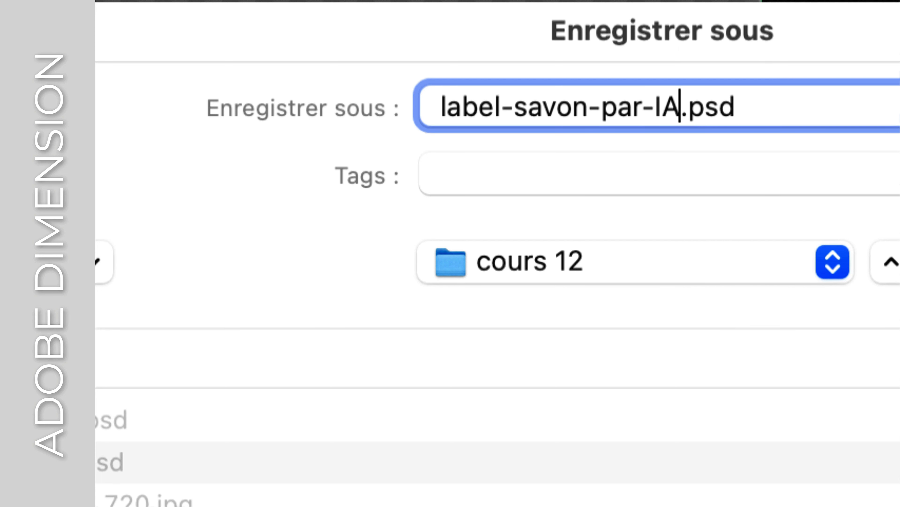
type("-01")
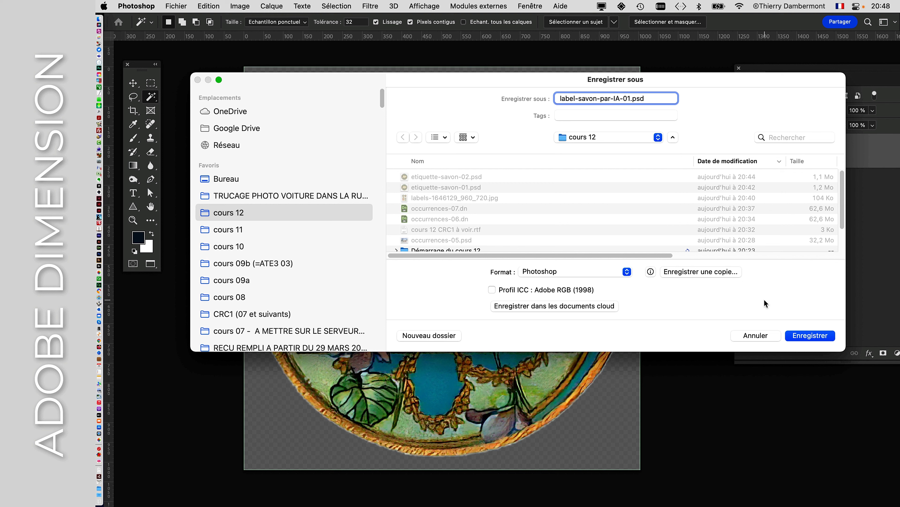
left_click(810, 335)
left_click(548, 144)
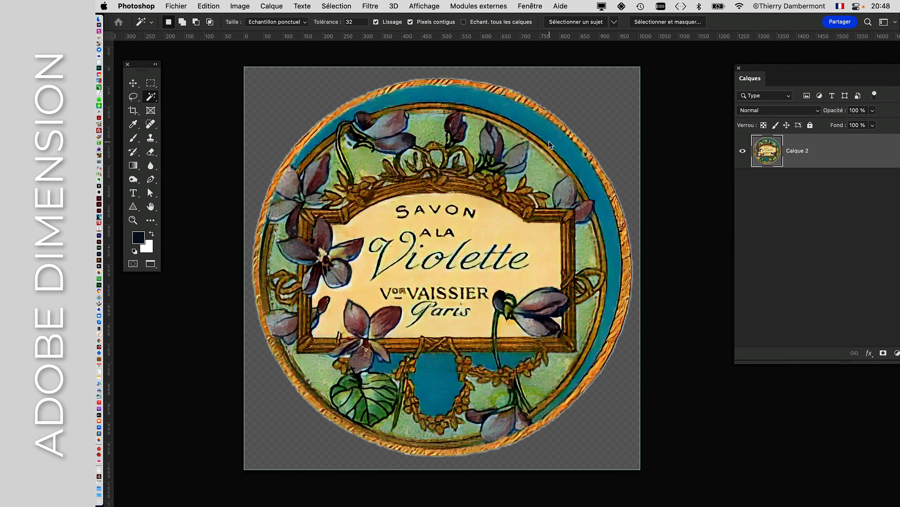
Return to the standard screen mode, hide the other applications, and separate the original and upscaled labels into side-by-side windows
key("f")
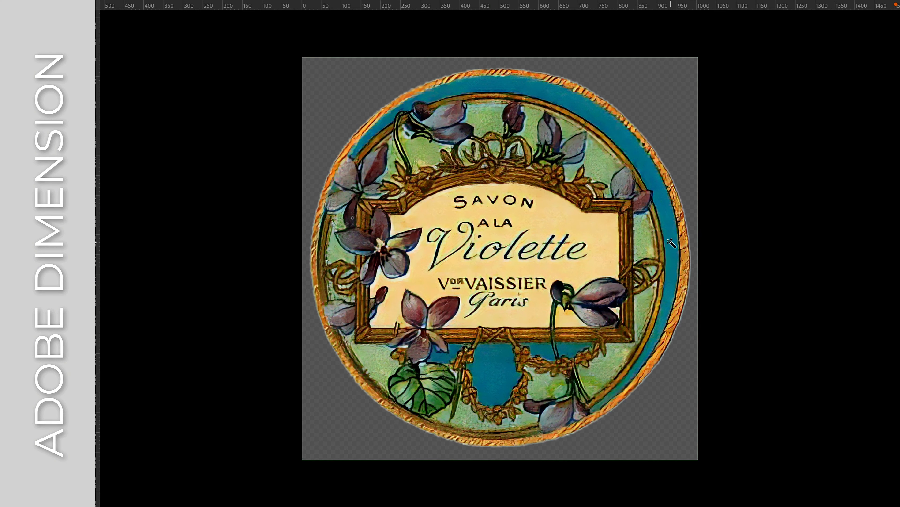
key("f")
key("alt+super+h")
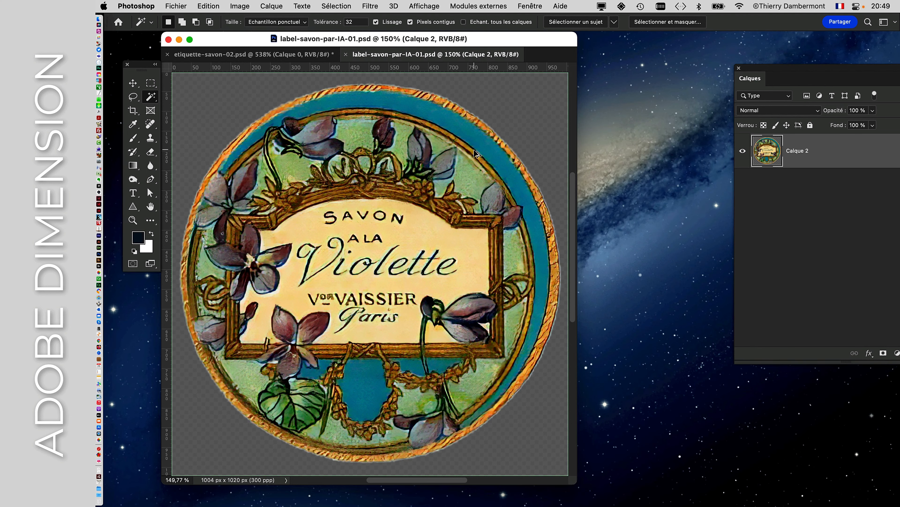
left_click_drag(378, 49, 527, 63)
left_click_drag(313, 253, 501, 444)
Examine the pixels of the word Violette in the original label, etiquette-savon-02.psd
scroll(347, 241, "up", 5, "alt")
scroll(347, 242, "up", 5, "alt")
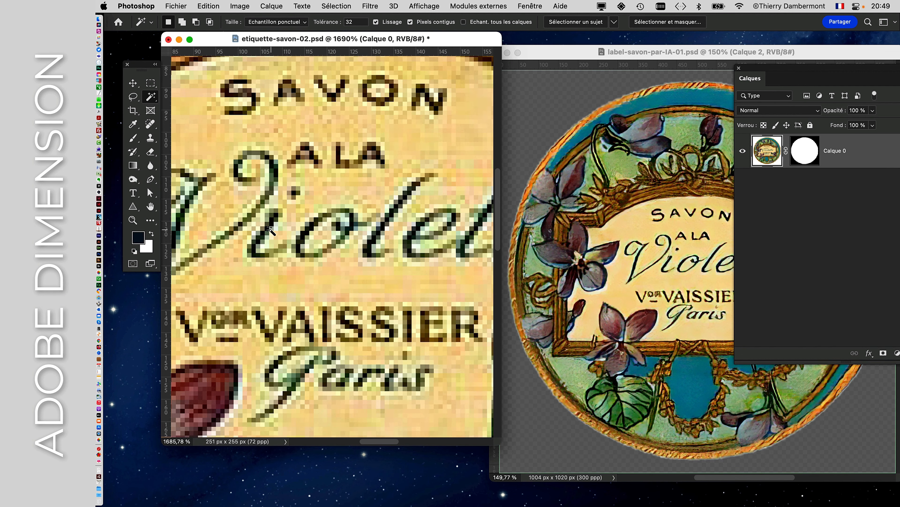
left_click_drag(277, 230, 409, 258)
left_click_drag(355, 225, 298, 235)
scroll(366, 217, "up", 3, "alt")
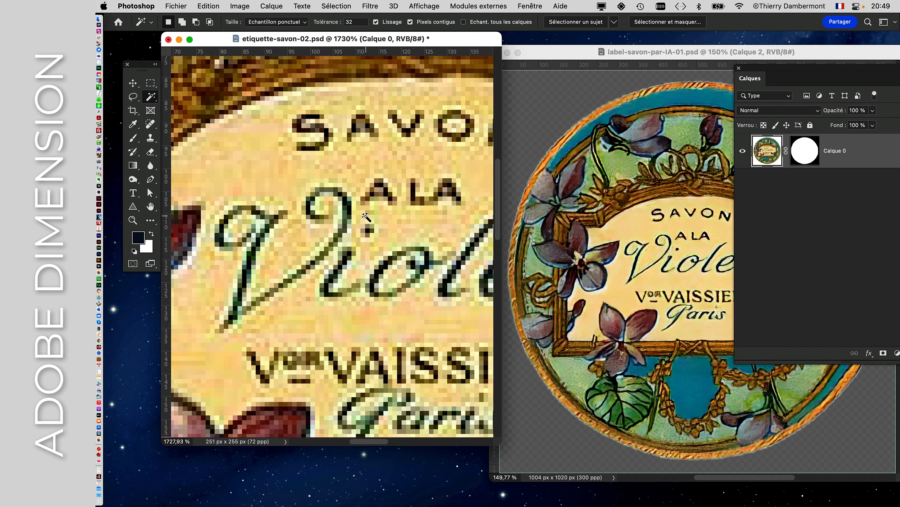
scroll(364, 215, "up", 5, "alt")
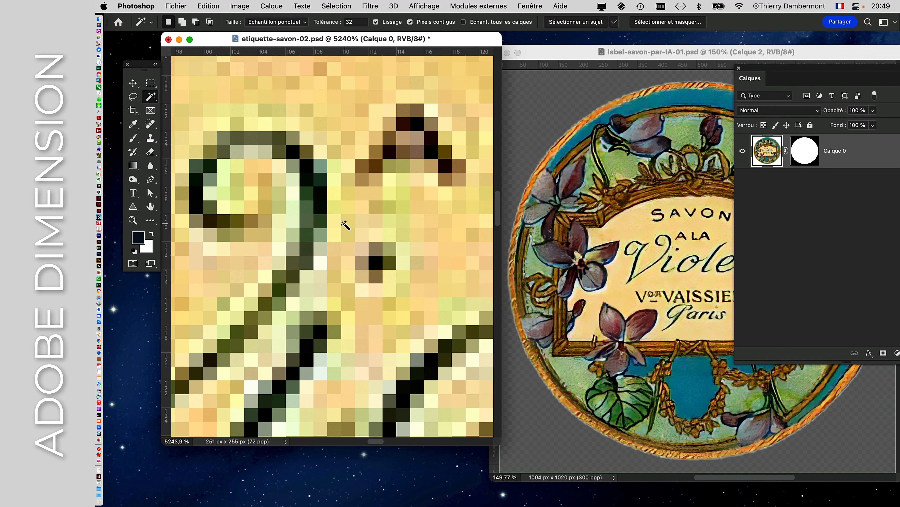
Hide the Calques panel and examine the same Violette lettering in label-savon-par-IA-01.psd for comparison
left_click(578, 264)
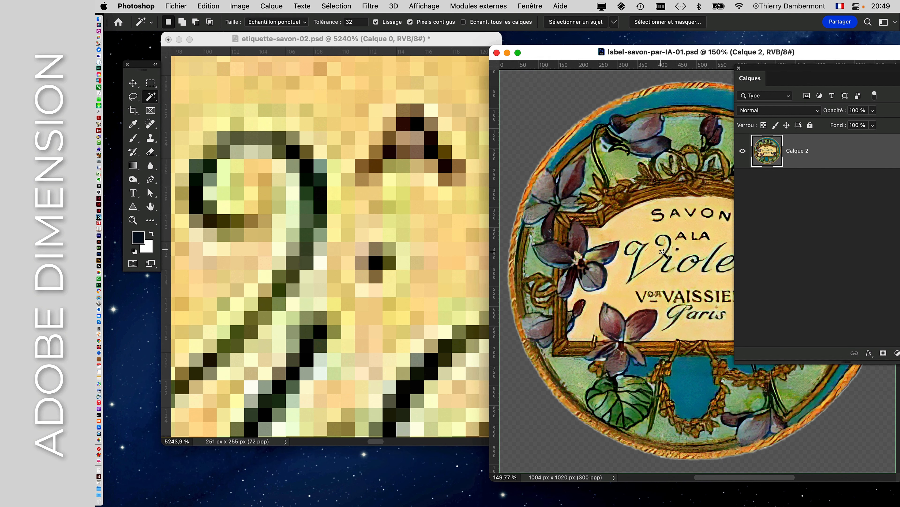
scroll(674, 253, "up", 8, "alt")
scroll(676, 254, "up", 1, "alt")
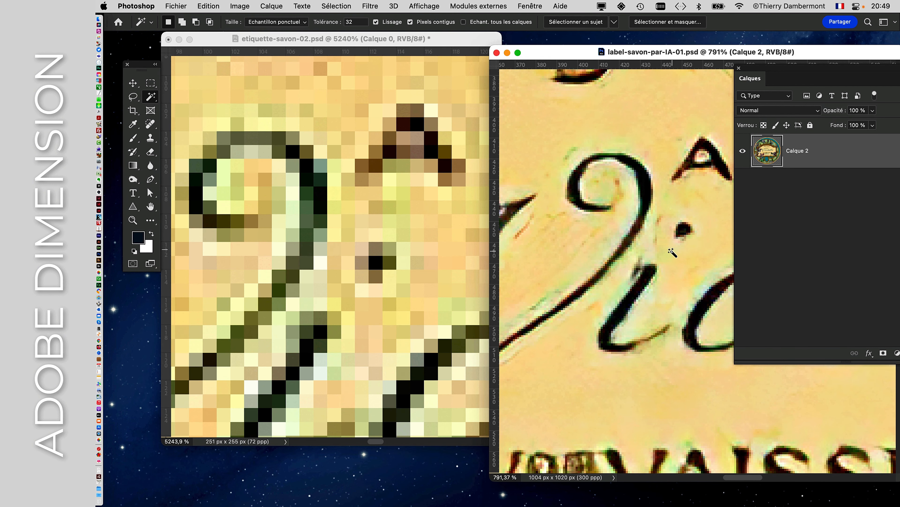
key("F7")
scroll(647, 236, "up", 3, "alt")
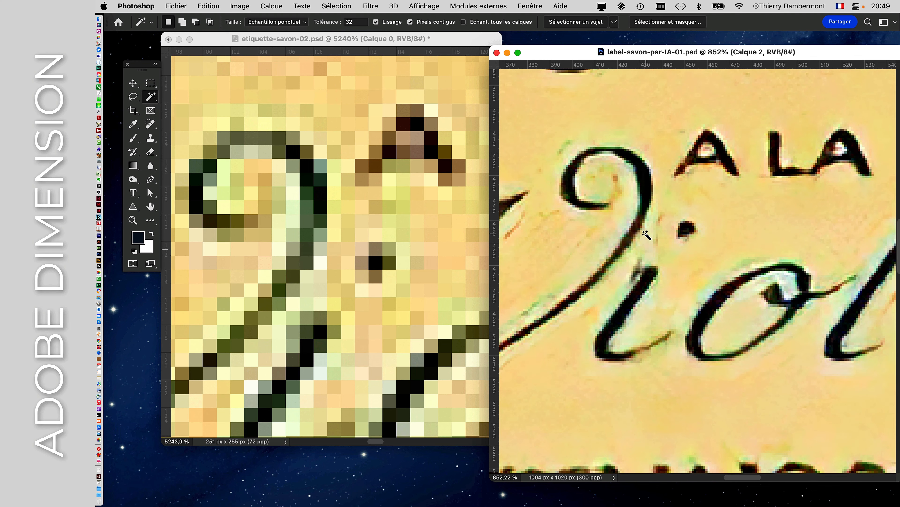
scroll(646, 235, "up", 2, "alt")
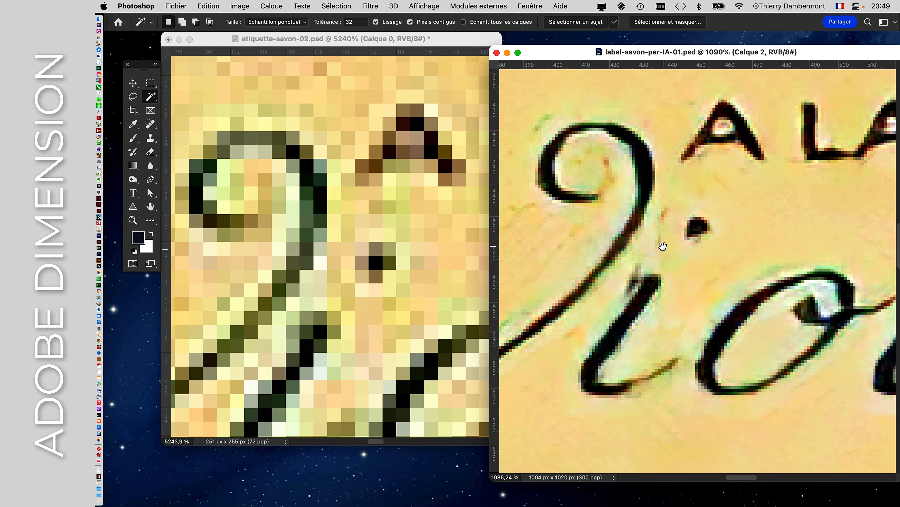
mouse_move(662, 245)
left_mouse_down()
mouse_move(696, 275)
mouse_move(742, 291)
left_mouse_up()
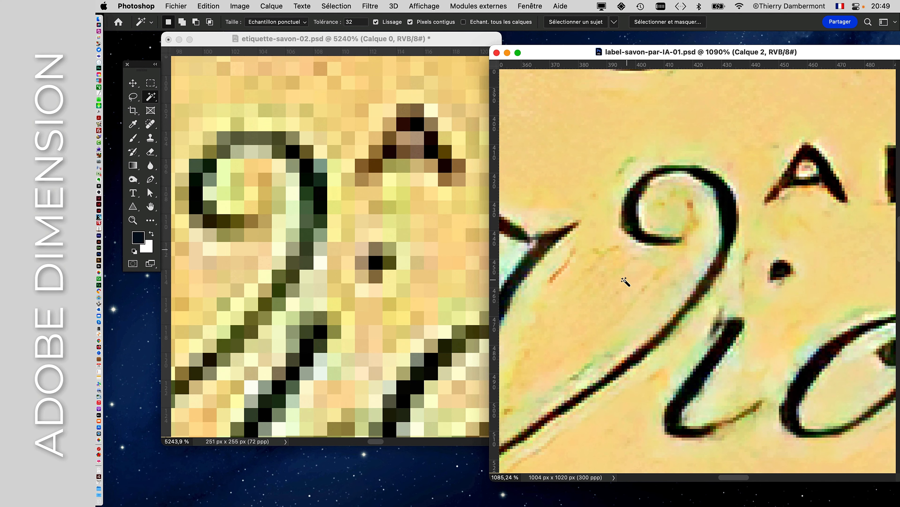
left_click_drag(626, 281, 772, 255)
Bring the original label's window back to the front and move the tool palette clear of it
left_click(426, 276)
scroll(423, 284, "down", 2, "alt")
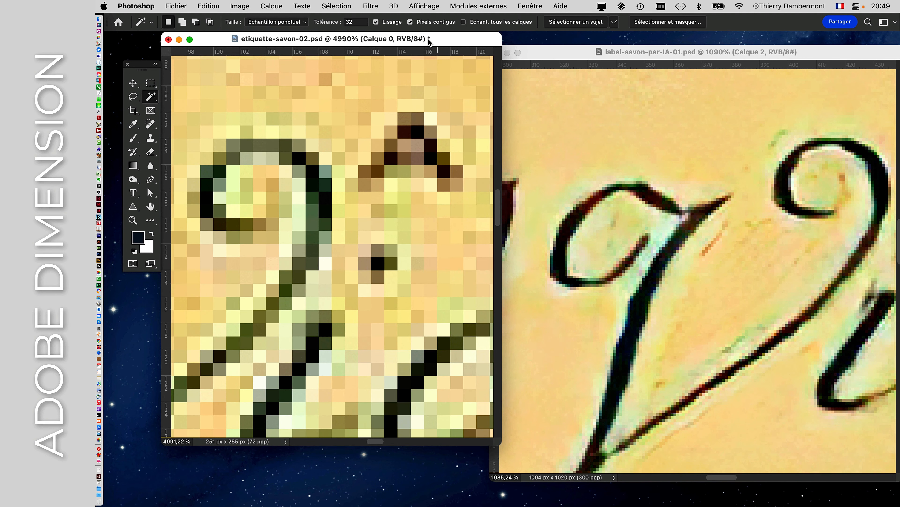
left_click_drag(147, 66, 134, 44)
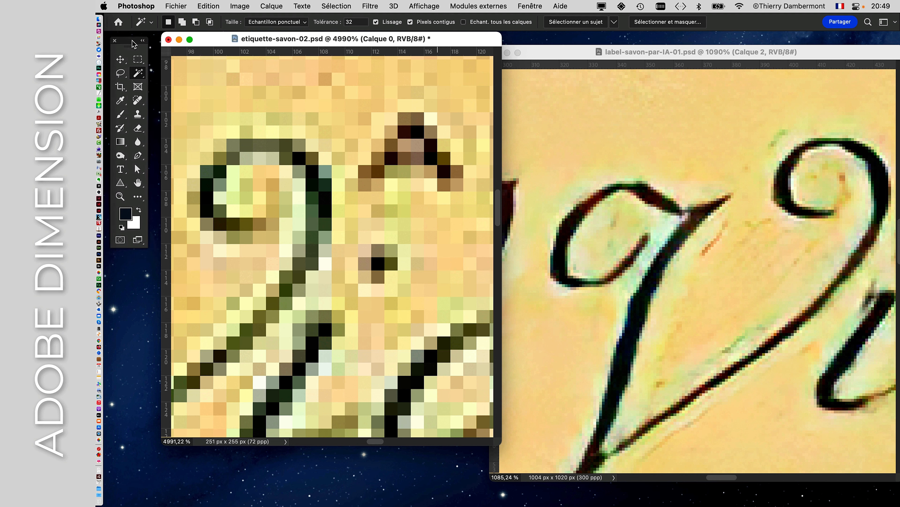
Resize and arrange the etiquette-savon-02.psd and label-savon-par-IA-01.psd windows side by side without overlap
left_click_drag(277, 43, 265, 42)
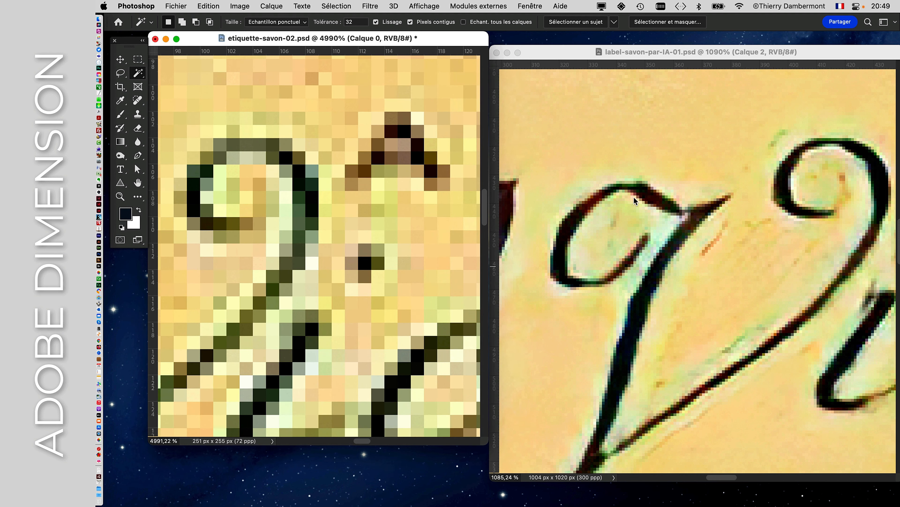
left_click_drag(556, 54, 372, 44)
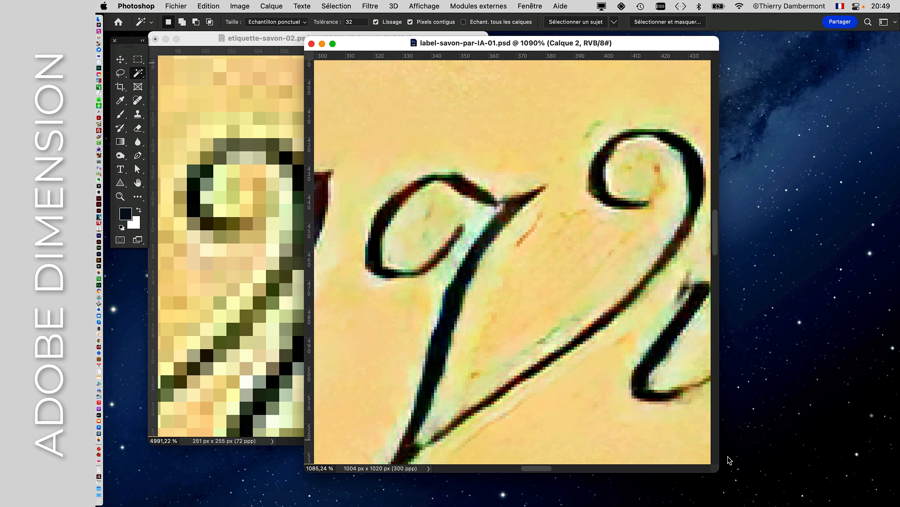
left_click_drag(717, 470, 596, 458)
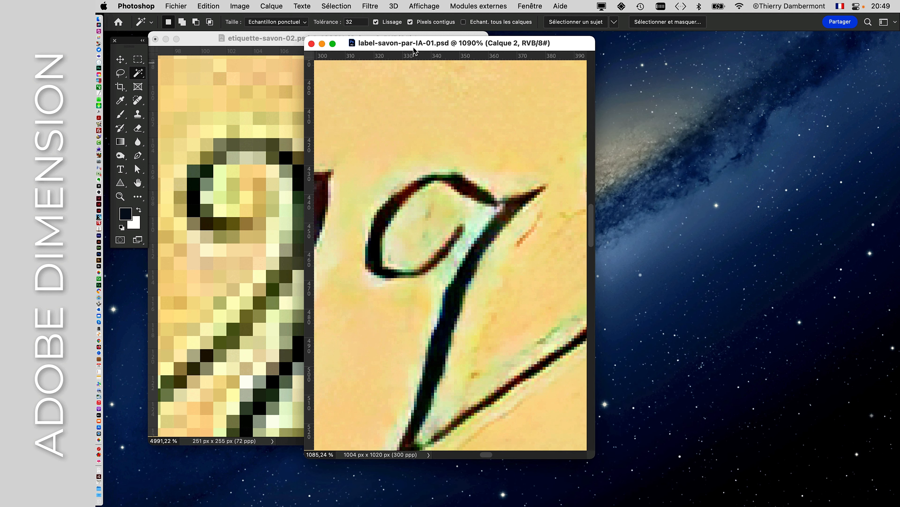
left_click_drag(445, 44, 692, 40)
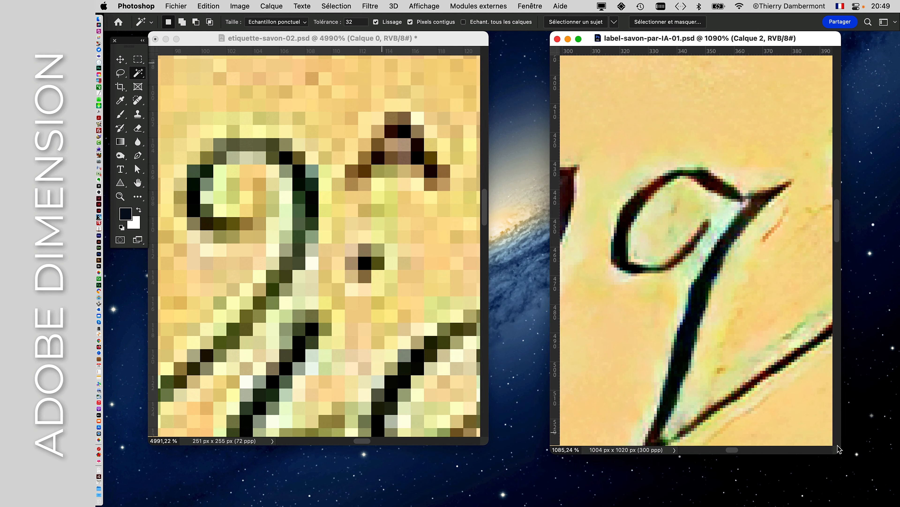
left_click_drag(841, 452, 899, 495)
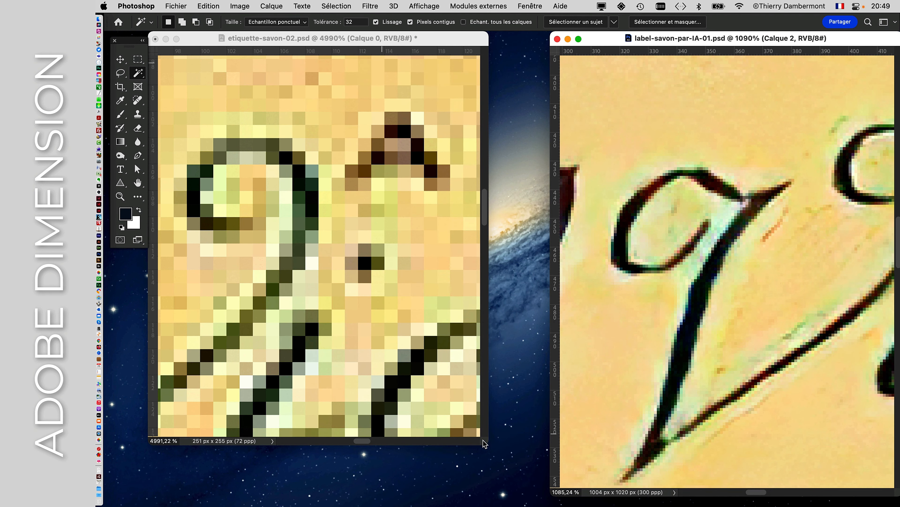
left_click_drag(484, 443, 528, 490)
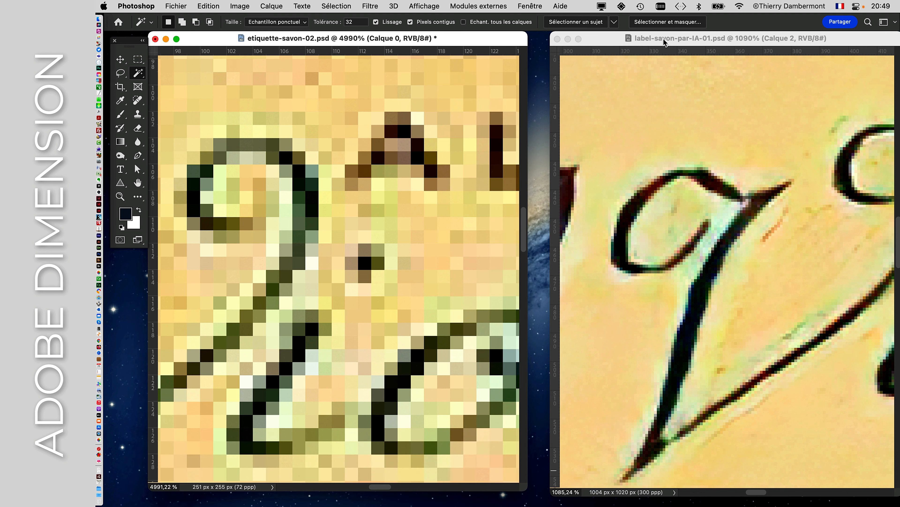
left_click_drag(664, 43, 643, 42)
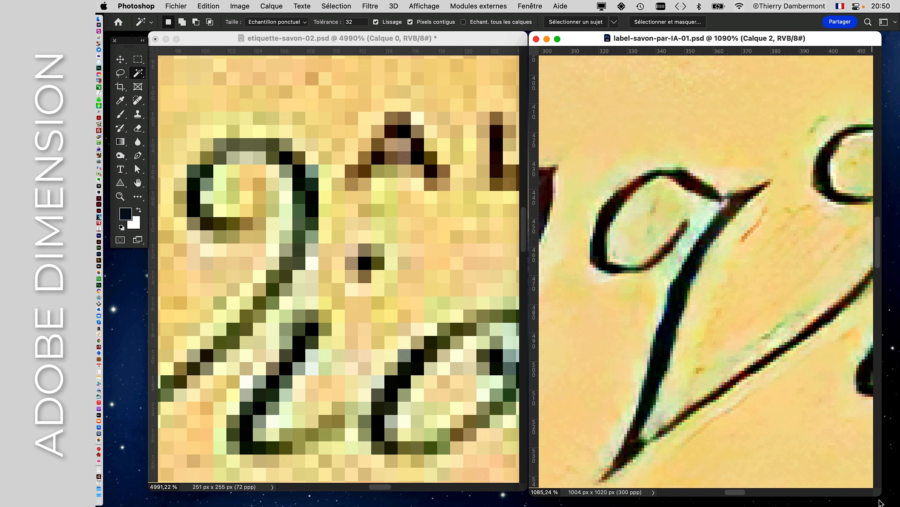
left_click_drag(881, 496, 890, 495)
Compare the V of Violette in the original and upscaled labels, framing the letter at a similar size in both windows
scroll(685, 268, "down", 3, "alt")
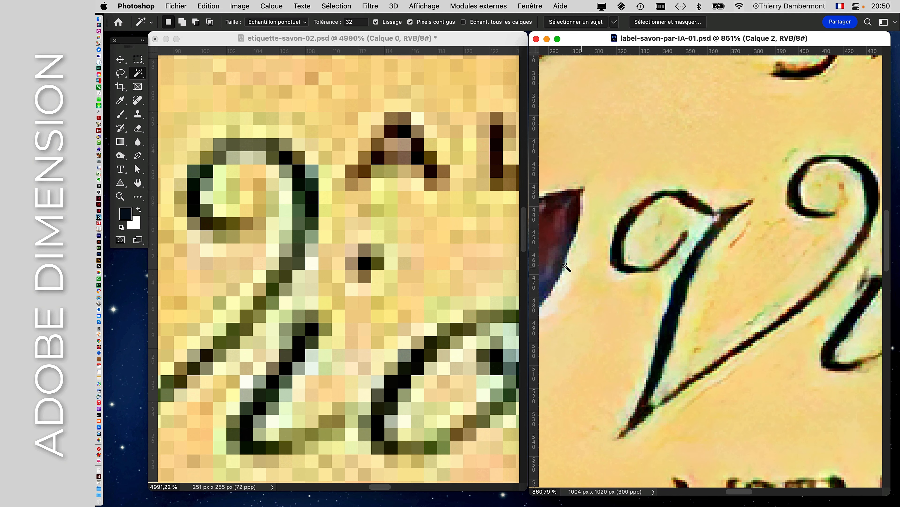
scroll(263, 276, "down", 5, "alt")
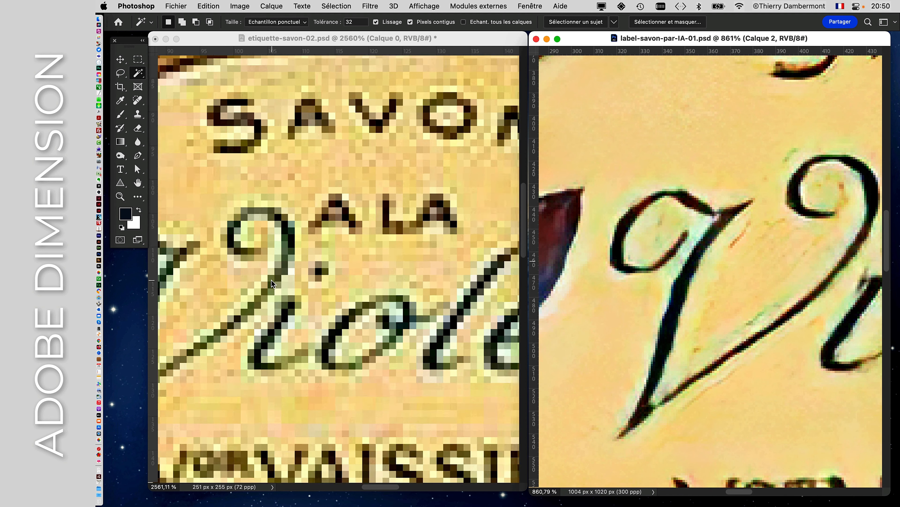
scroll(272, 280, "down", 3, "alt")
left_click(349, 262)
left_click_drag(248, 275, 346, 246)
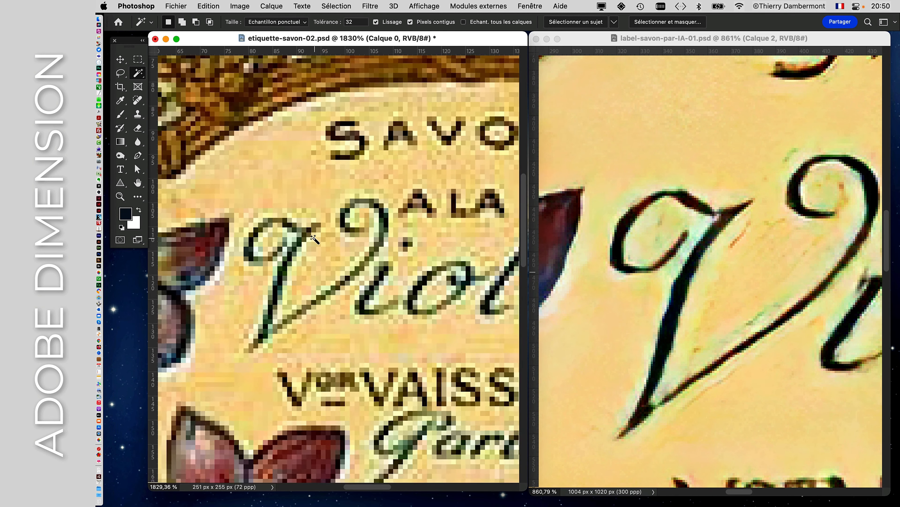
scroll(313, 237, "up", 3, "alt")
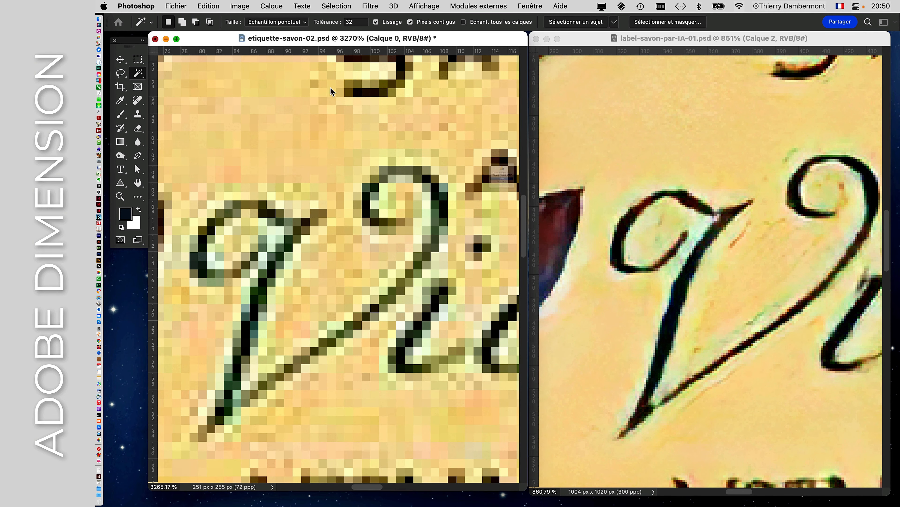
Close both label documents, discarding the changes to etiquette-savon-02.psd, and switch to Adobe Dimension
key("super+w")
left_click(503, 214)
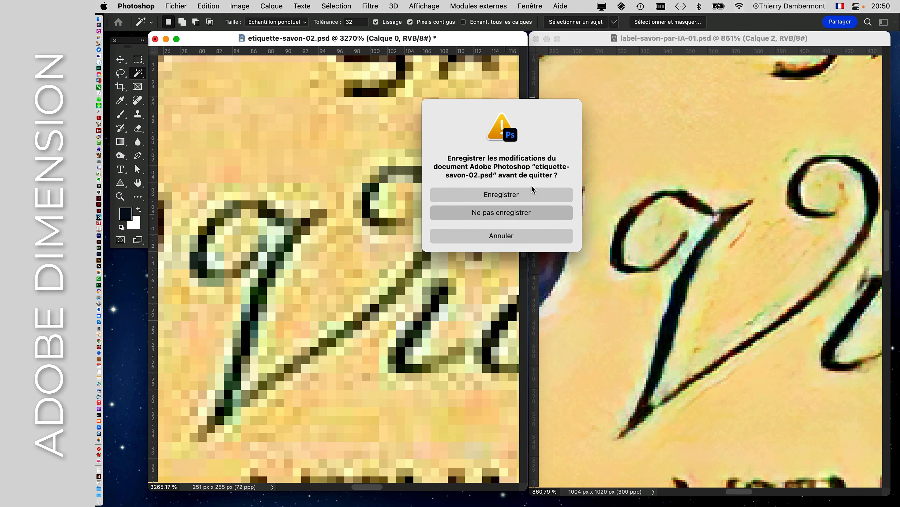
left_click(537, 39)
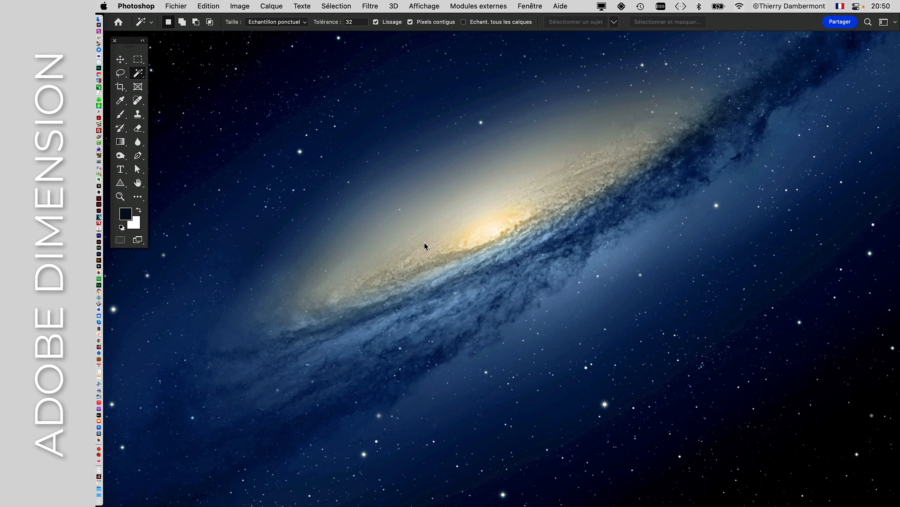
key("super+Tab")
left_click(555, 271)
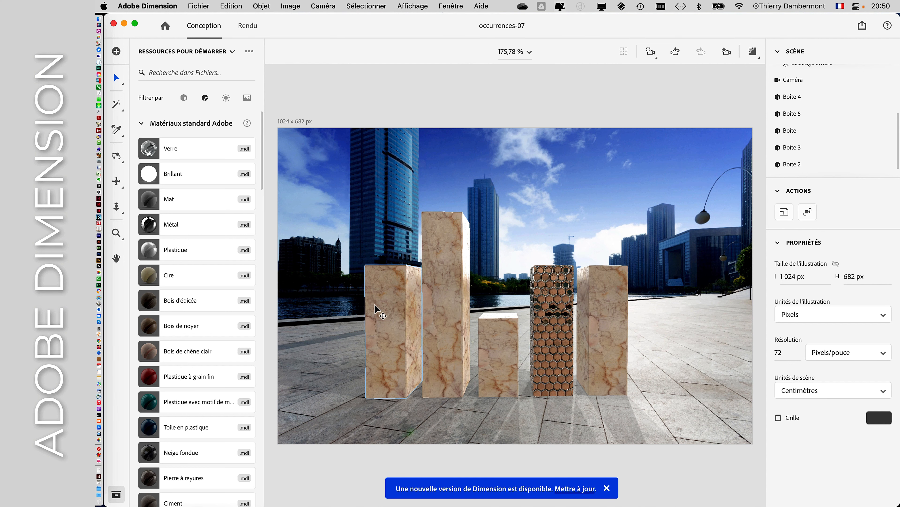
Place the image label-savon-par-IA-01.psd on the leftmost marble box
left_click(390, 294)
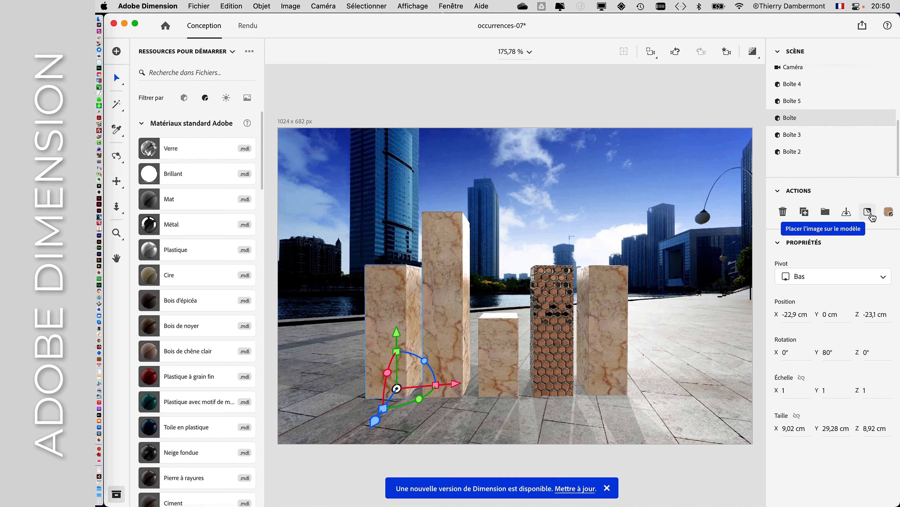
left_click(197, 5)
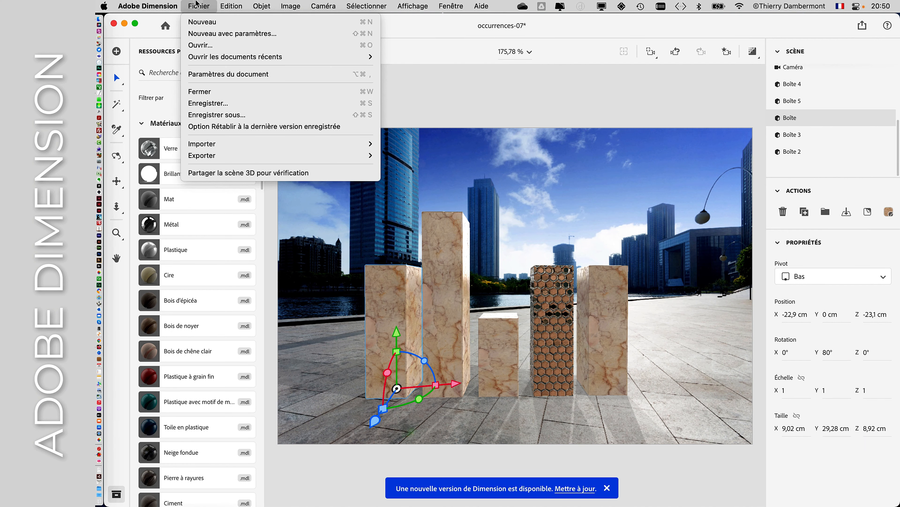
mouse_move(197, 144)
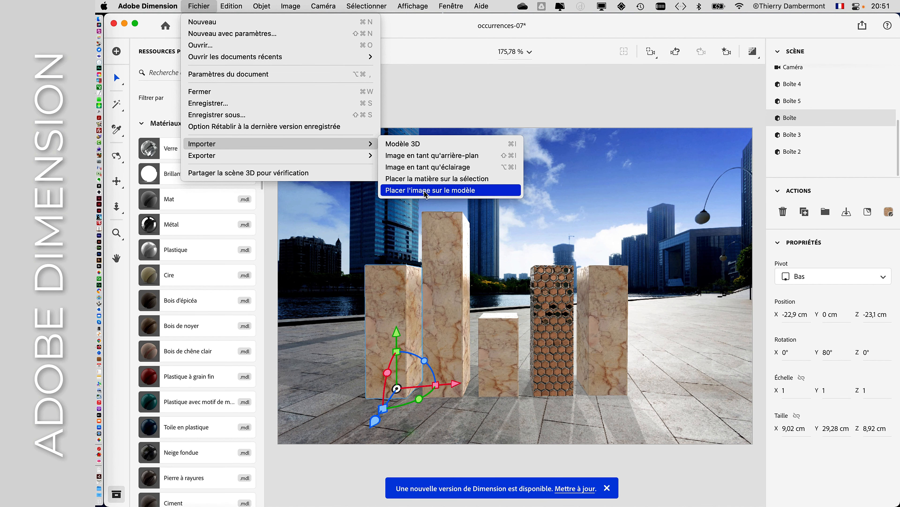
left_click(425, 190)
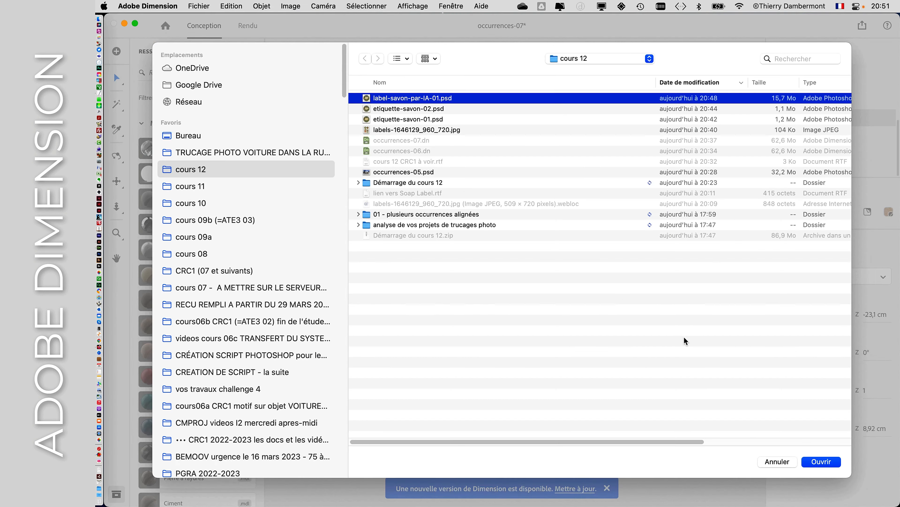
left_click(818, 461)
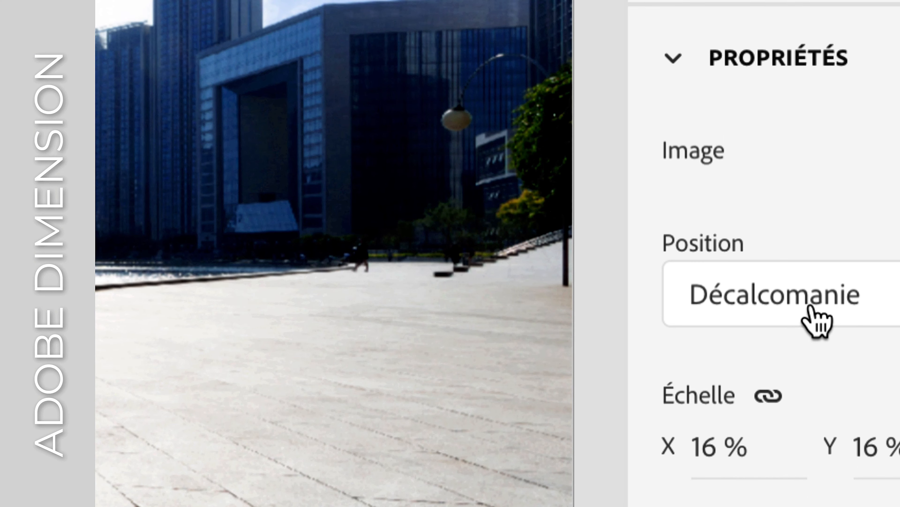
Try the Fond position for the label image on the leftmost box, and set it back to Décalcomanie
left_click(815, 321)
left_click(811, 307)
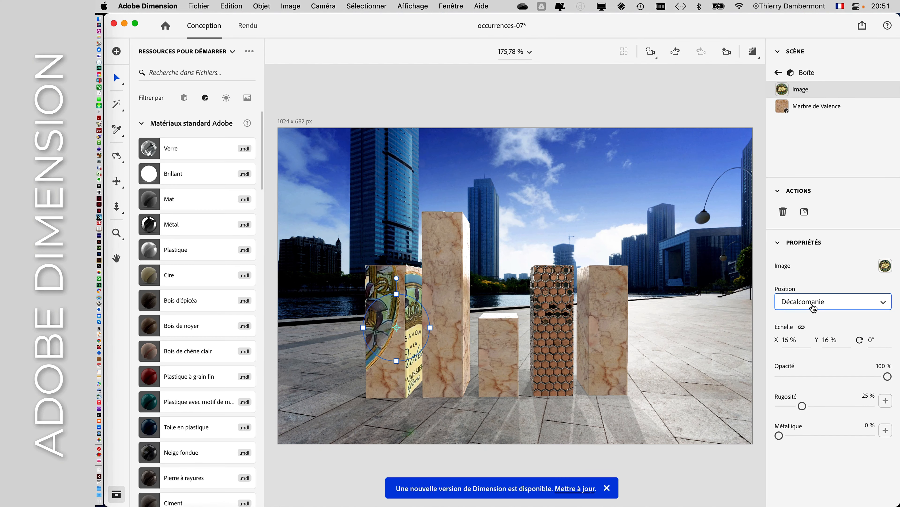
left_click(805, 306)
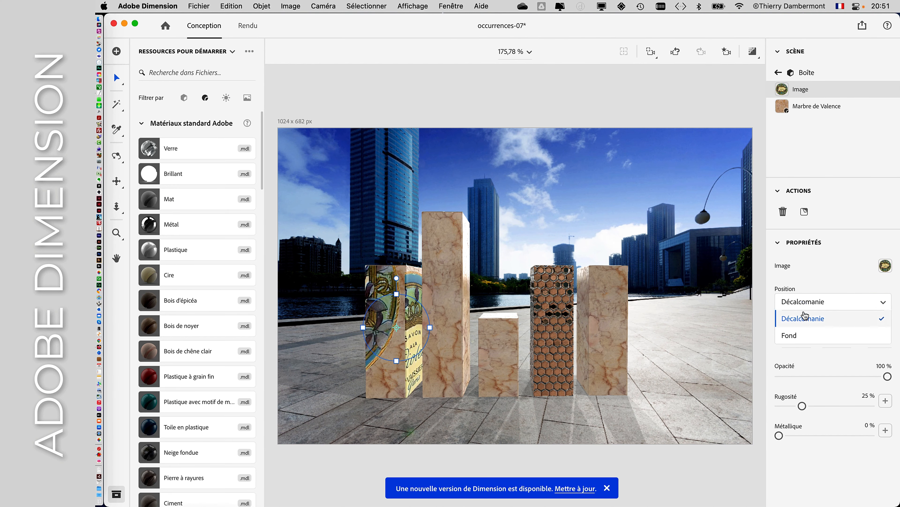
left_click(805, 337)
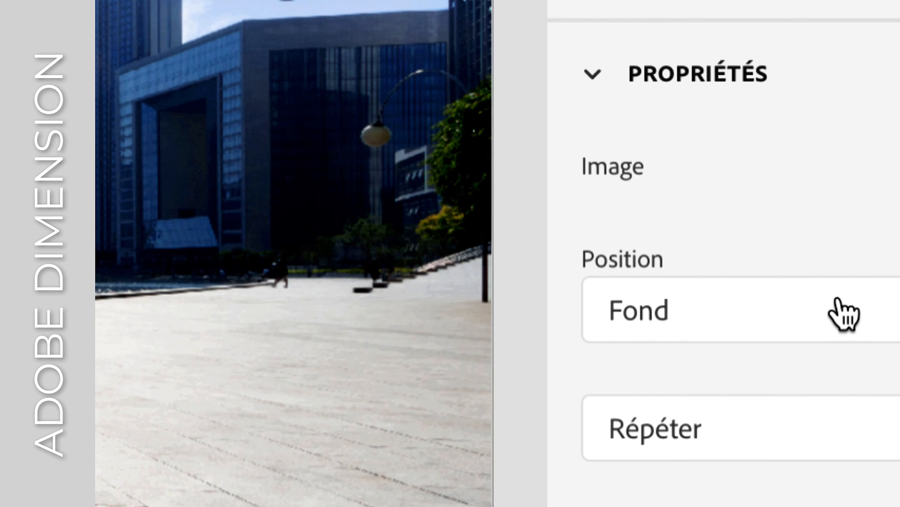
left_click(844, 314)
left_click(834, 379)
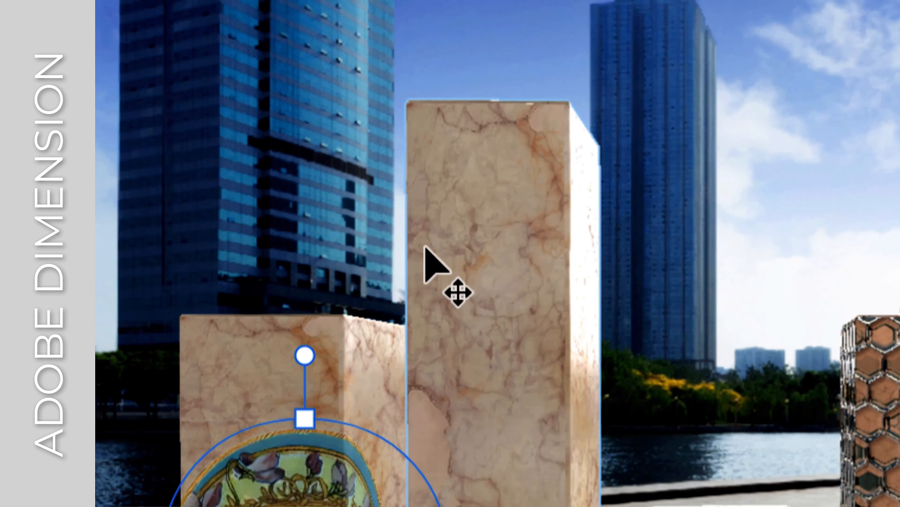
Place the image label-savon-par-IA-01.psd on the tallest marble box
left_click(426, 238)
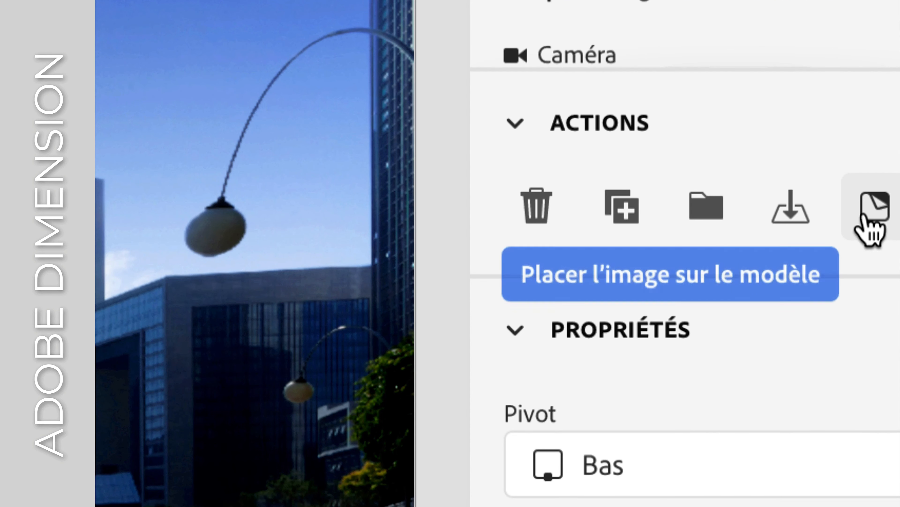
left_click(867, 212)
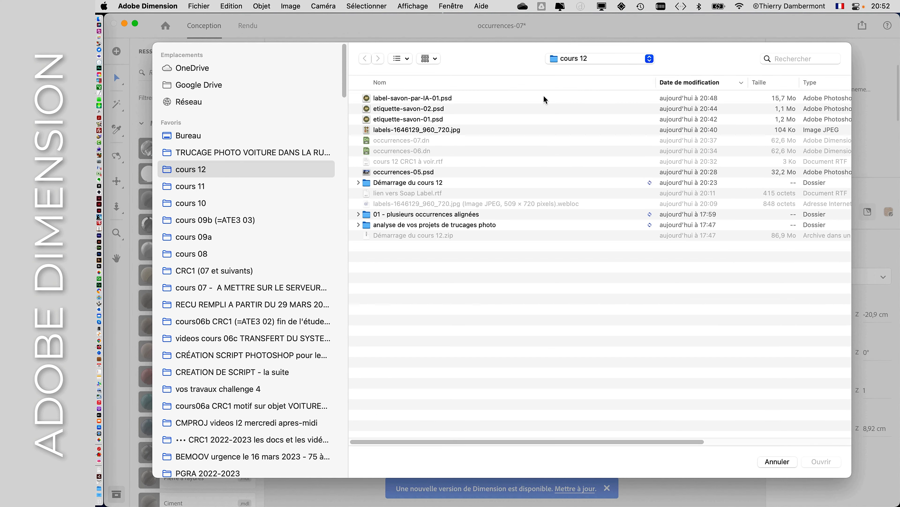
left_click(434, 99)
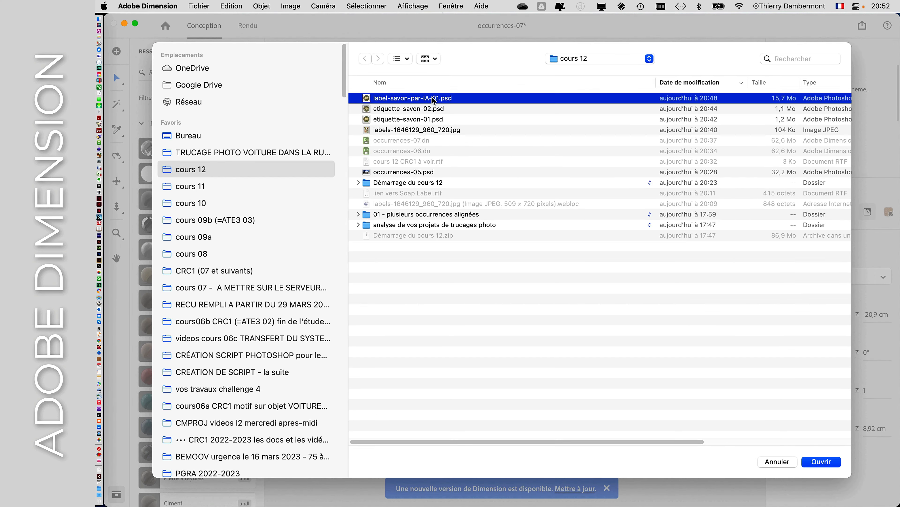
left_click(834, 466)
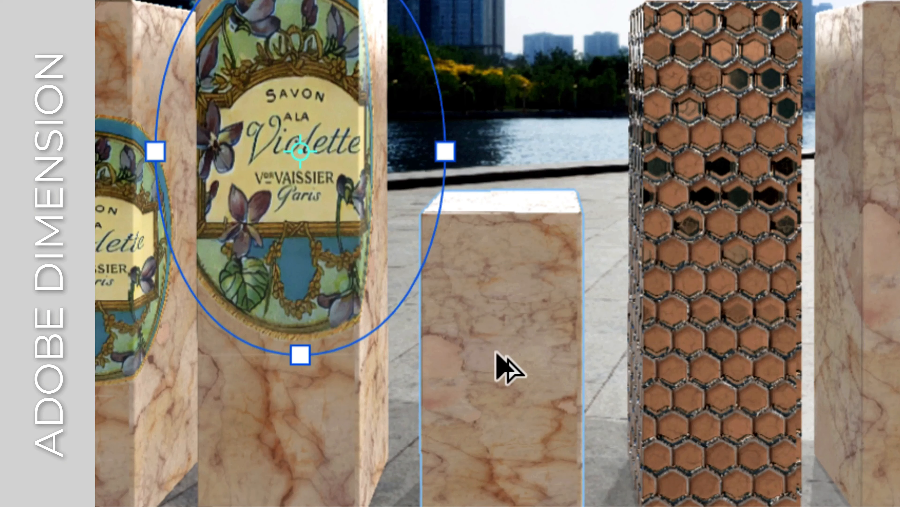
Select the shortest marble box in the middle of the row
left_click(500, 355)
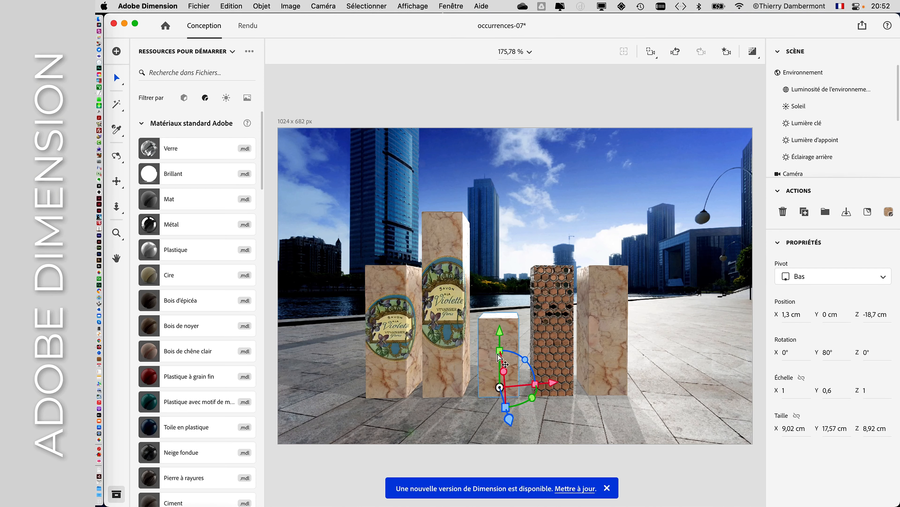